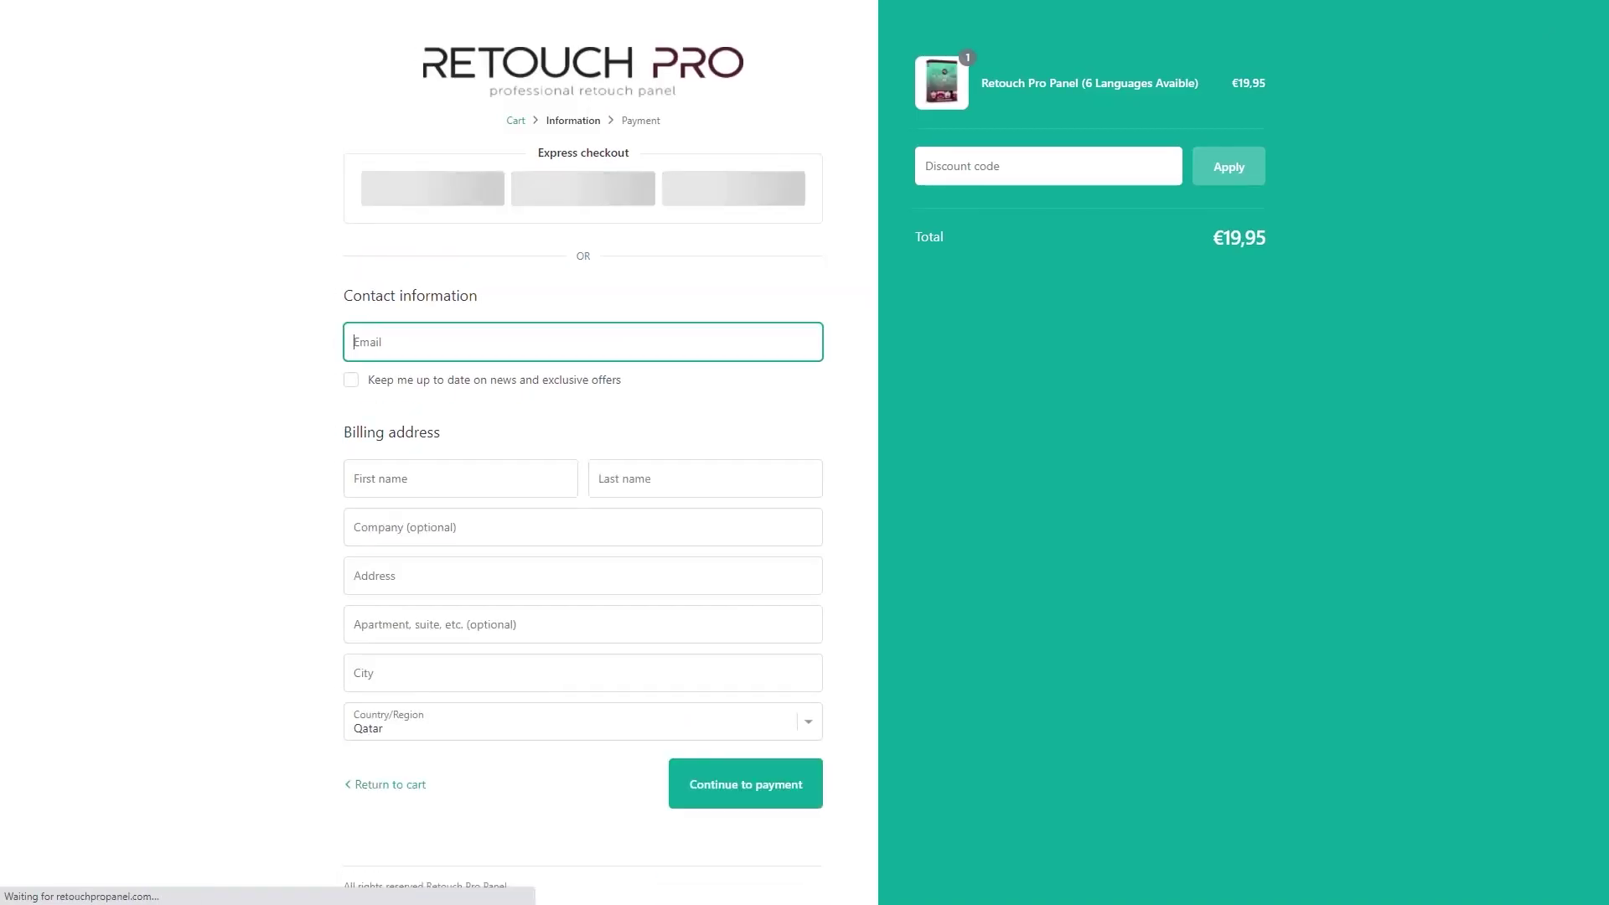
Step: Enter the discount code in the Retouch Pro Panel checkout and apply it
click(1047, 166)
text(OMARRASECORTIZ)
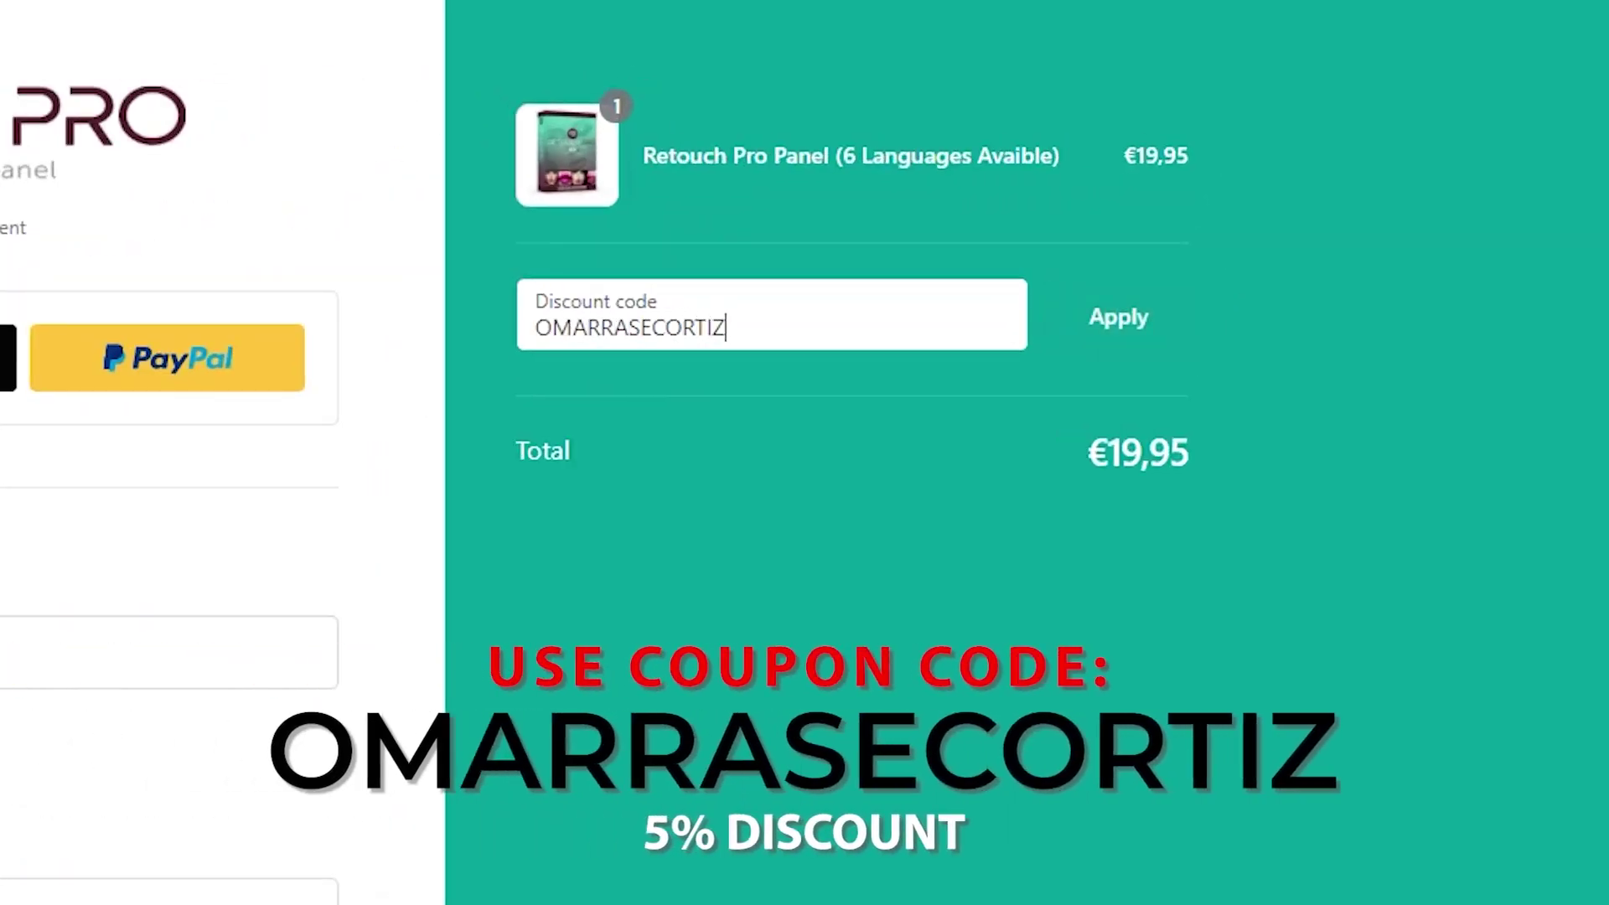
key(Return)
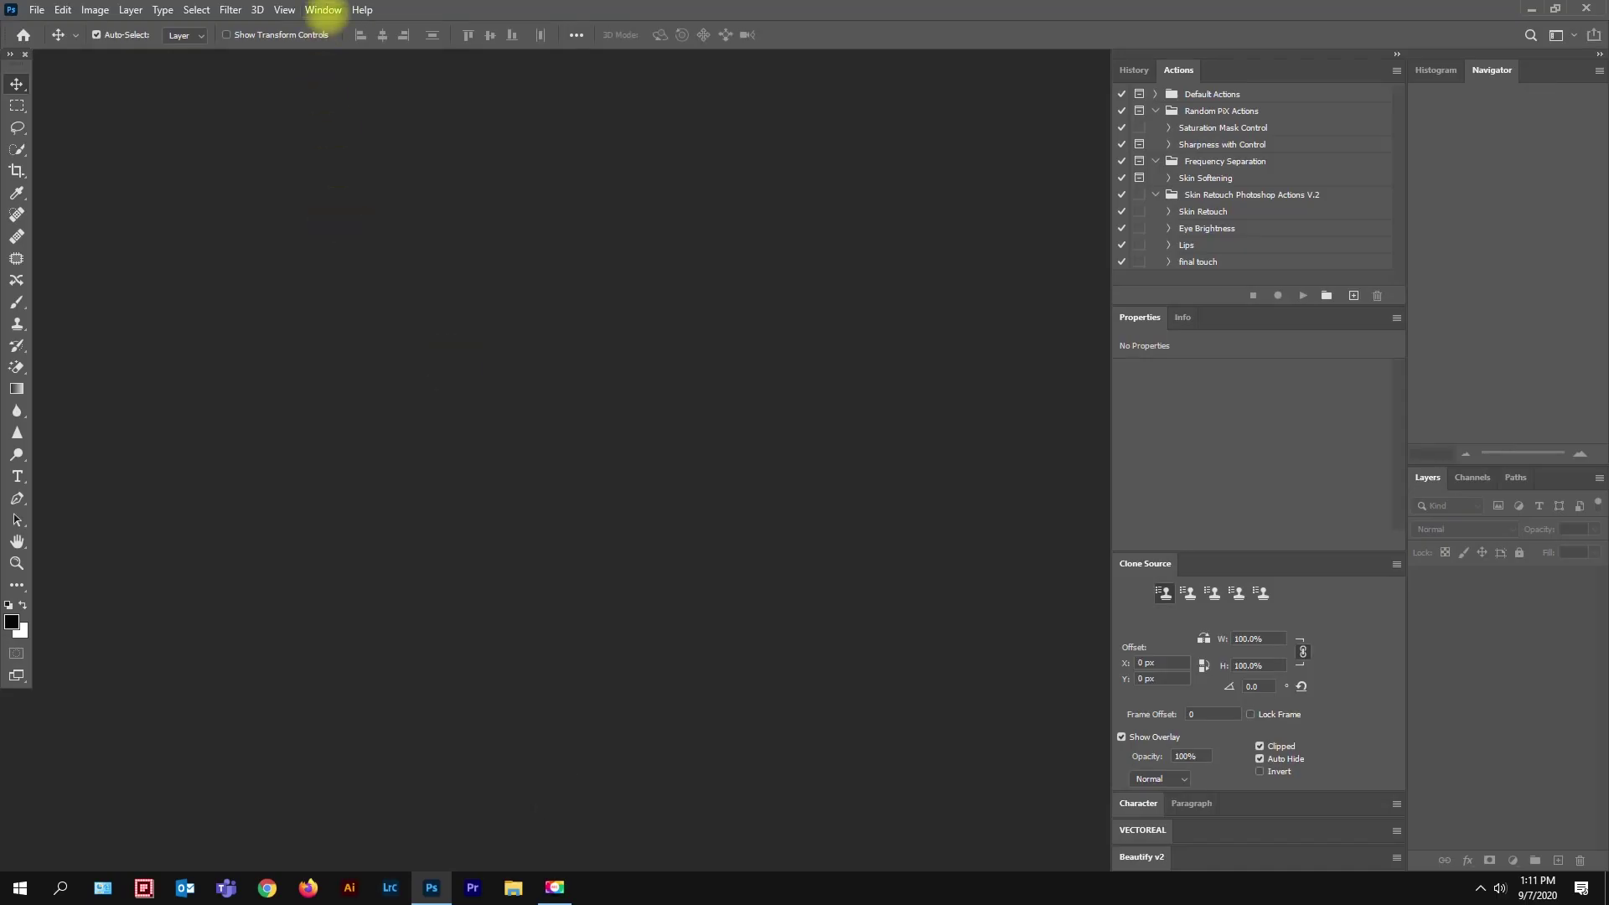
Step: Switch to Photoshop, open the Retouch Pro extension and run its Change Color clothes fix on the dress photo
click(321, 10)
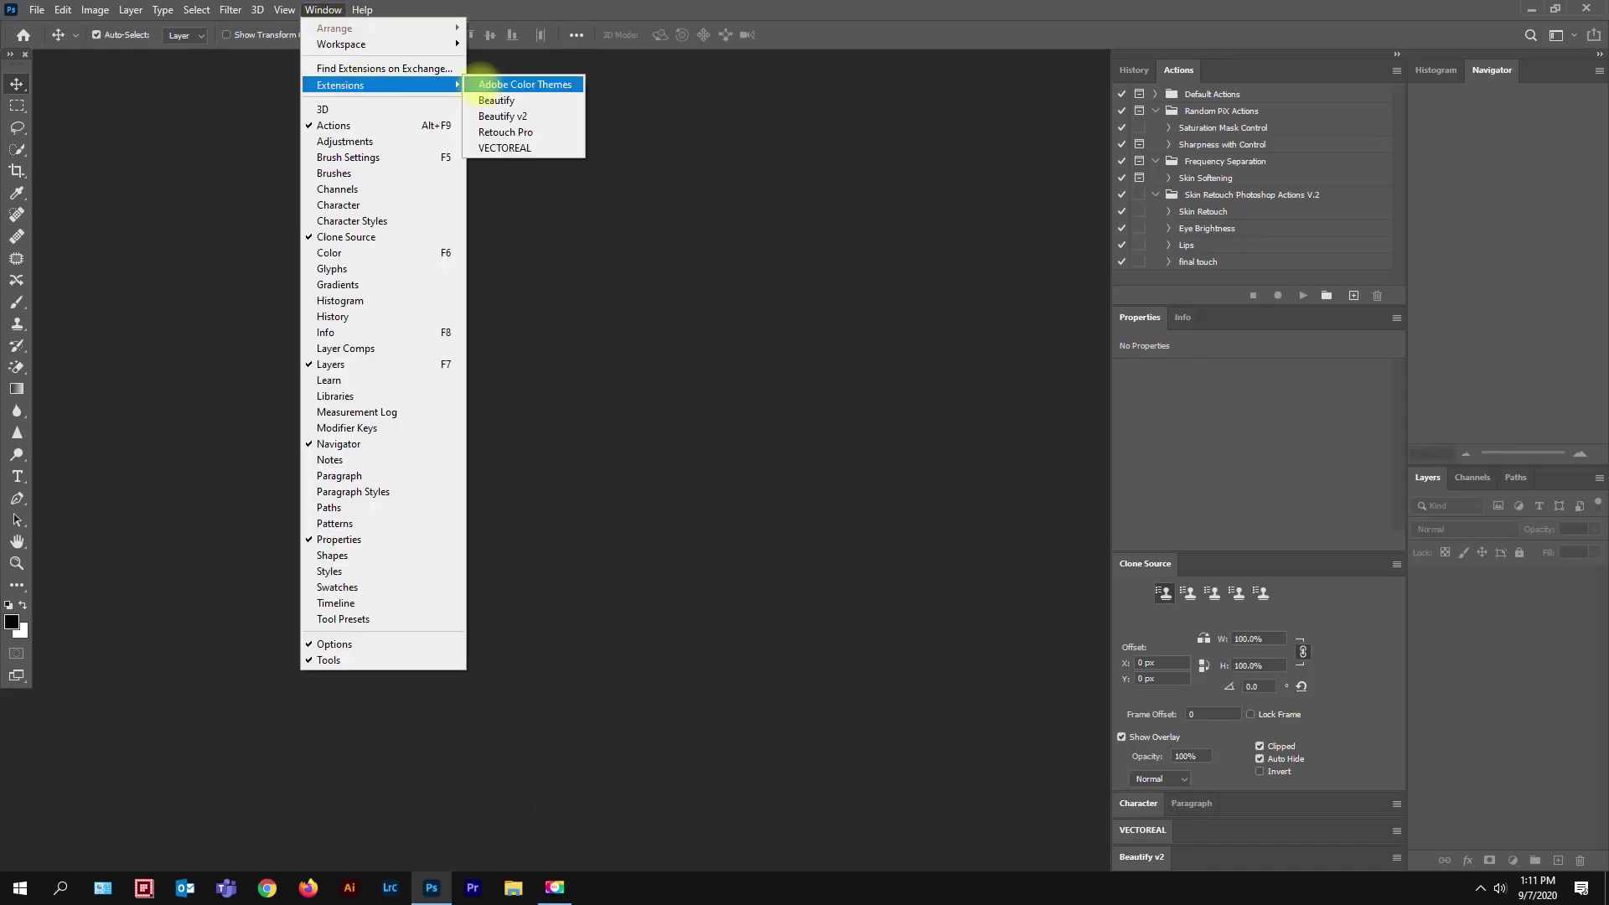
click(512, 79)
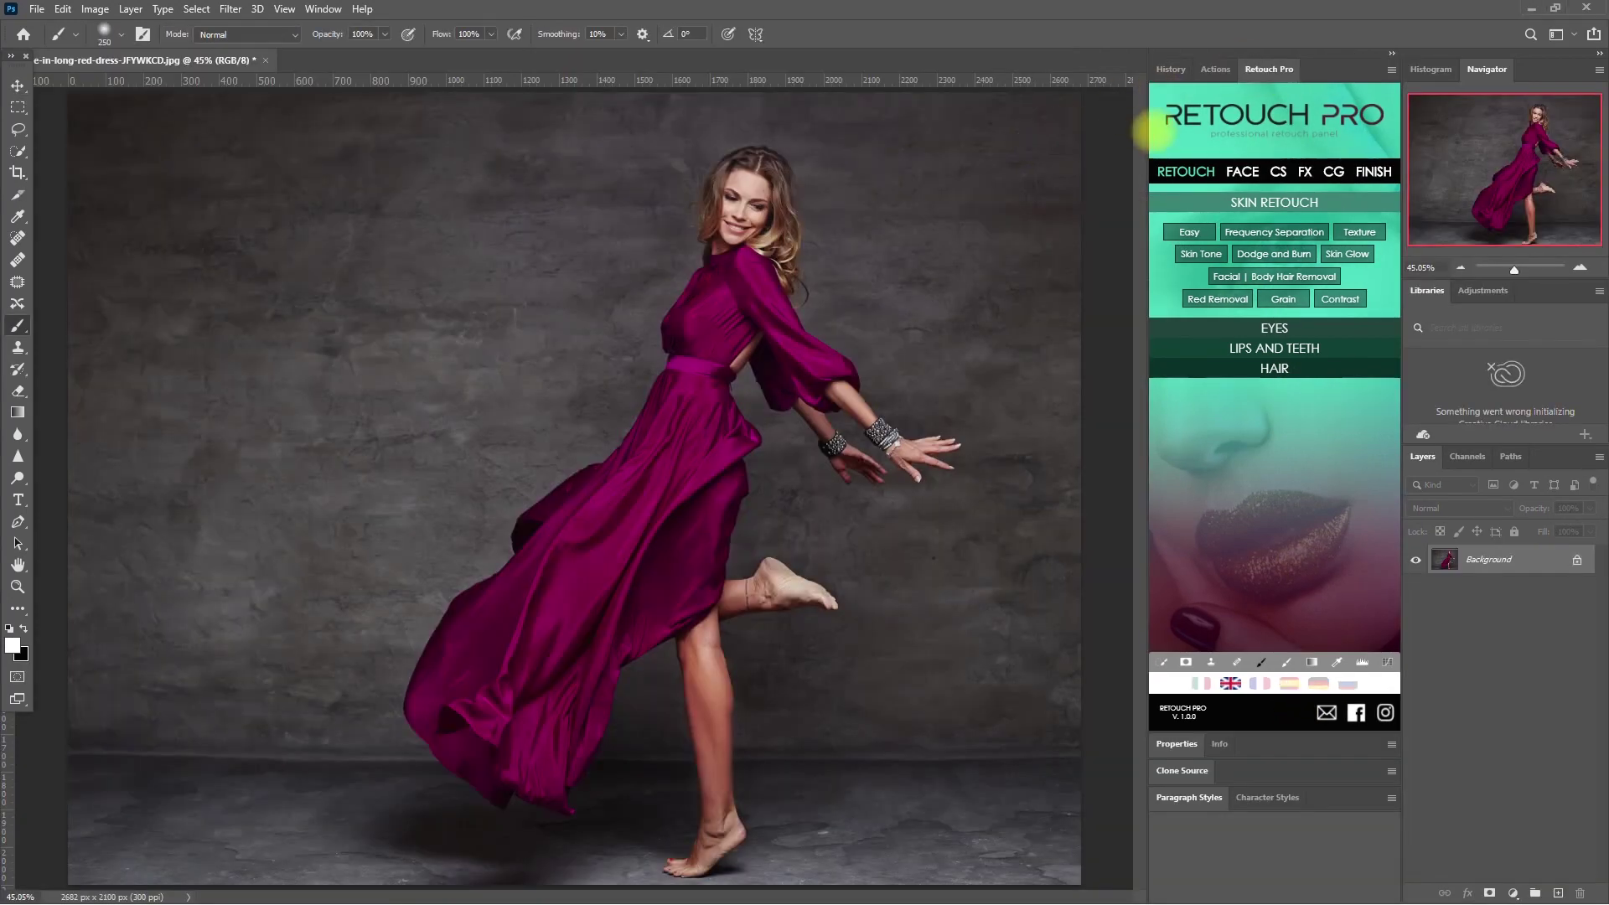
click(1278, 171)
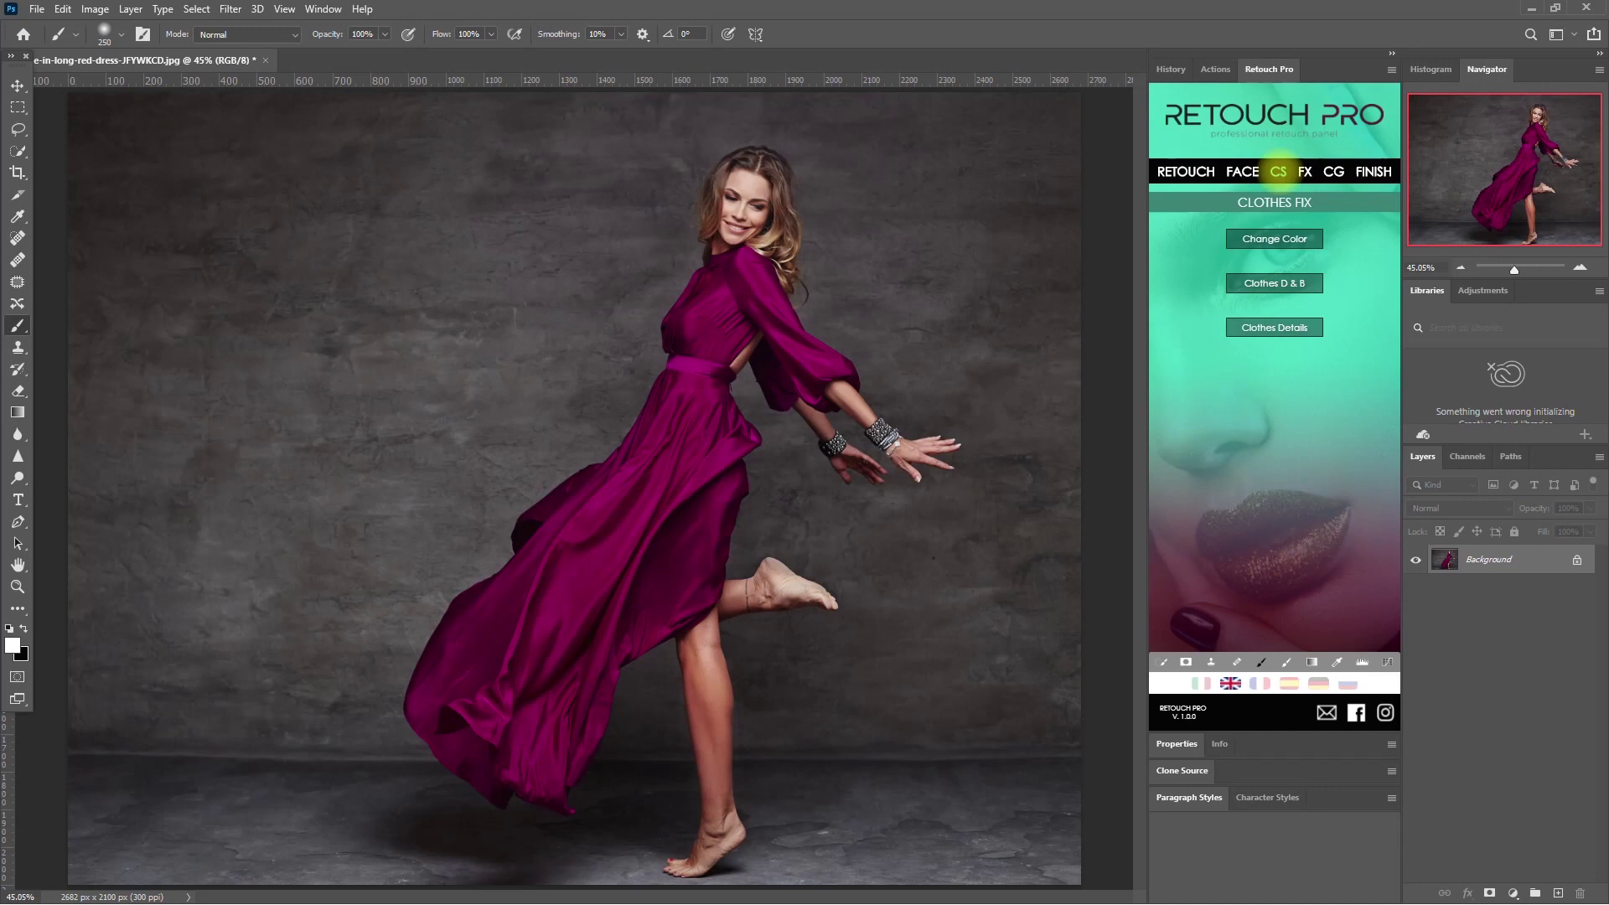
click(1314, 239)
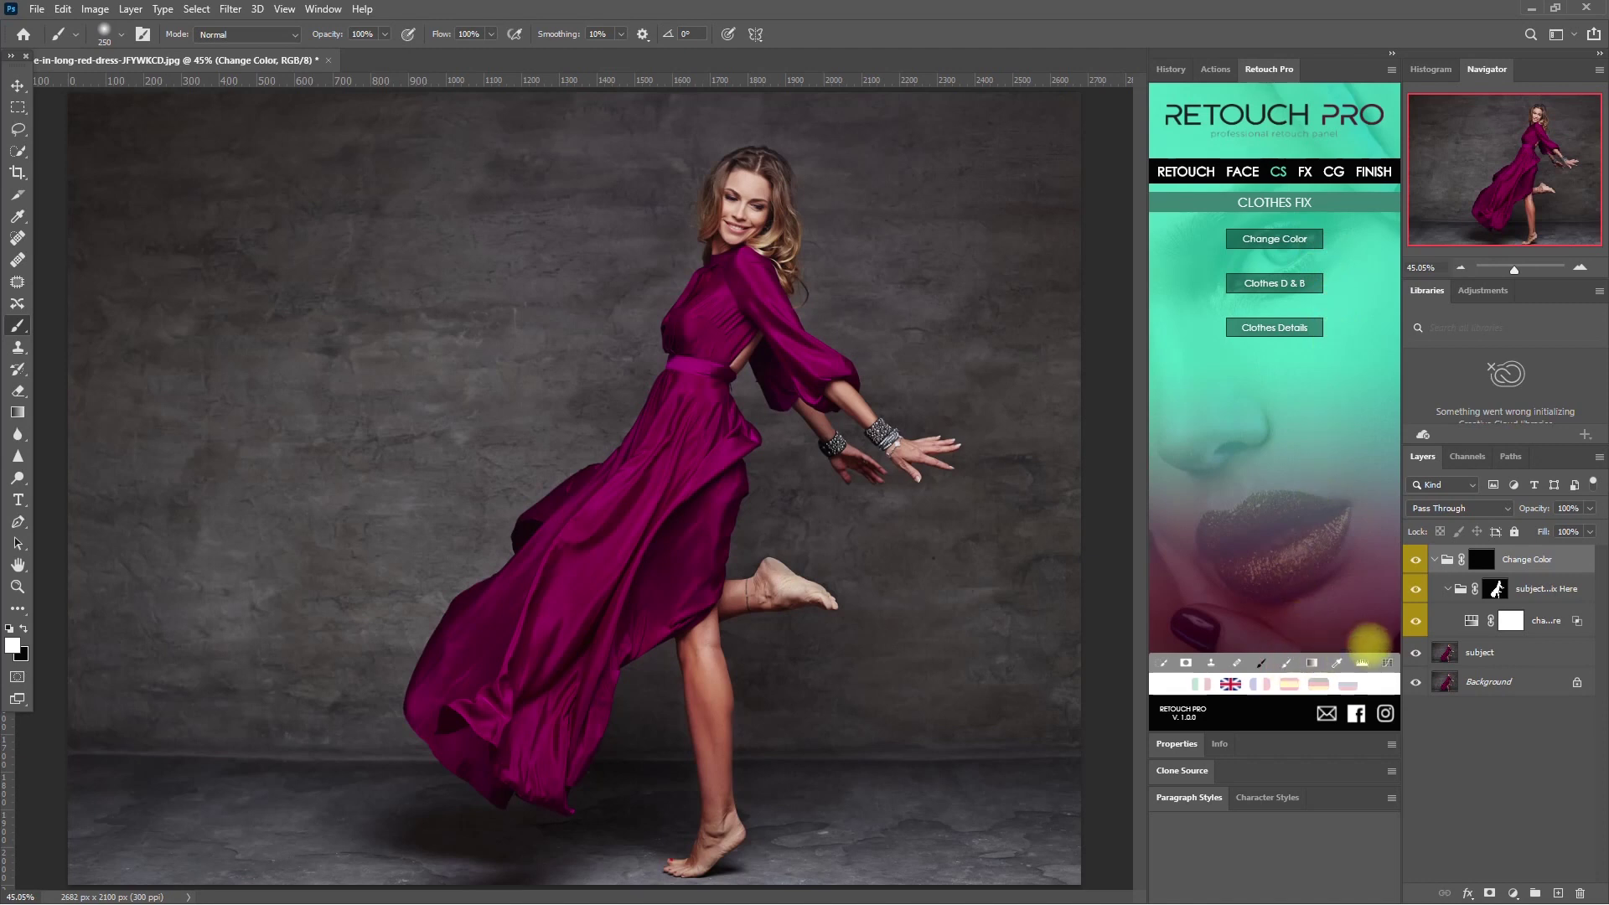
Step: Paint white over the dress on the Change Color group's mask, reducing the brush size to 90 for the narrower areas
key(x)
mouse_move(670, 502)
mouse_down()
mouse_move(606, 588)
mouse_move(583, 597)
mouse_move(646, 527)
mouse_move(506, 661)
mouse_move(529, 637)
mouse_move(499, 617)
mouse_move(449, 675)
mouse_move(439, 704)
mouse_move(553, 804)
mouse_move(528, 564)
mouse_move(570, 474)
mouse_move(683, 440)
mouse_move(716, 402)
mouse_move(563, 782)
mouse_move(704, 575)
mouse_move(660, 615)
mouse_move(657, 510)
mouse_move(715, 259)
mouse_move(745, 266)
mouse_move(829, 374)
mouse_move(757, 323)
mouse_move(708, 334)
mouse_up()
key(bracketleft)
key(bracketleft)
key(bracketleft)
key(bracketleft)
key(bracketleft)
key(bracketleft)
scroll(708, 335, up, 5)
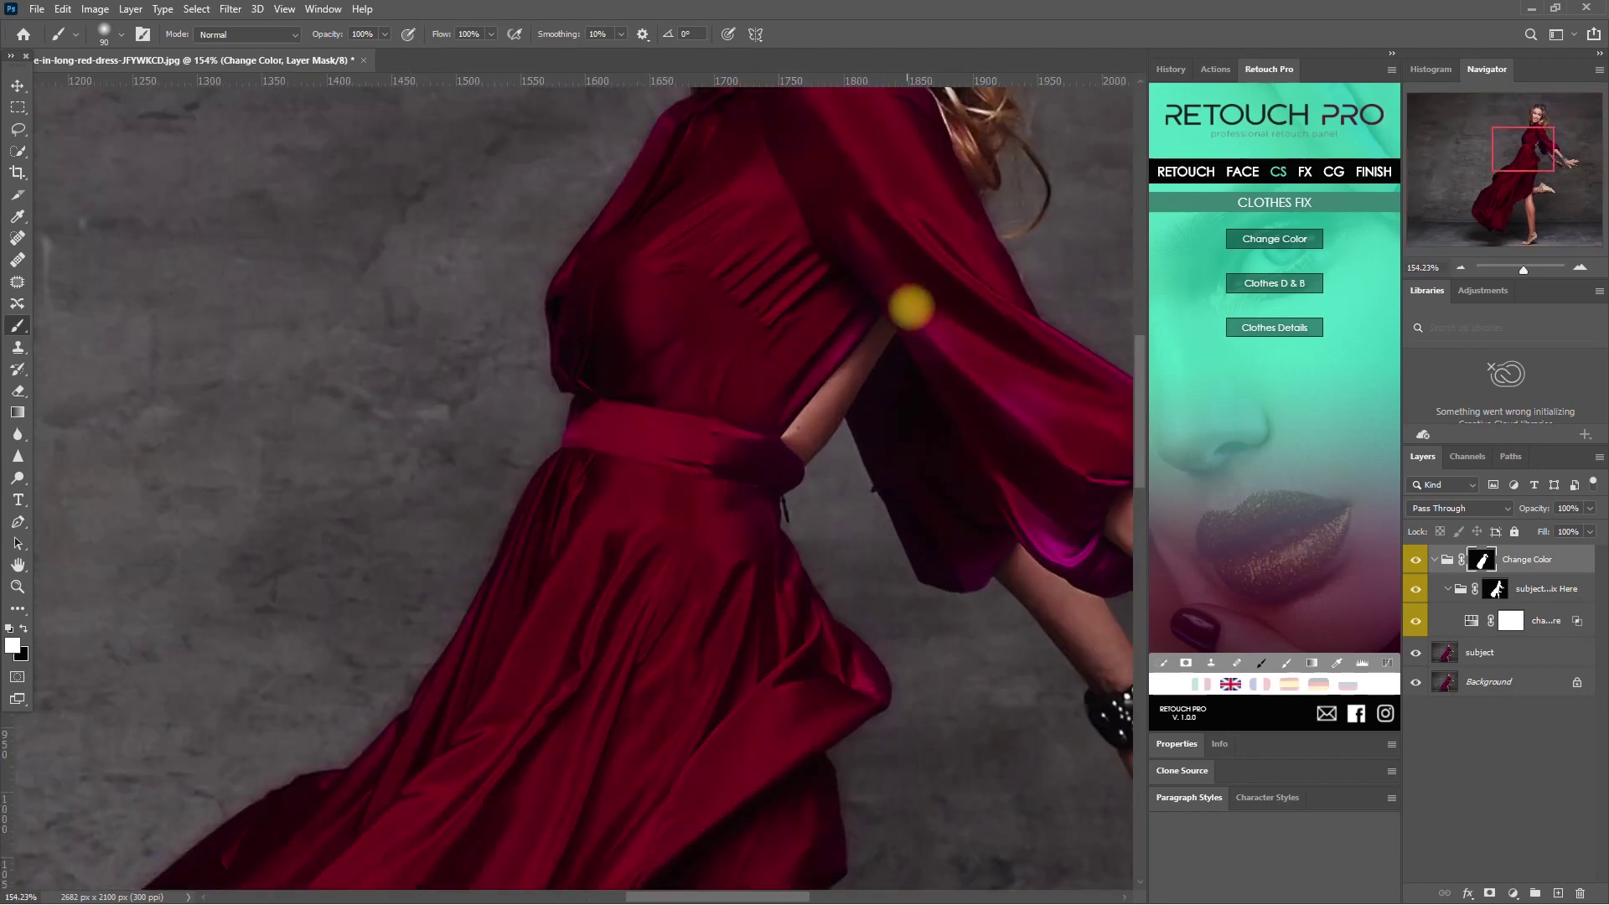
Step: Paint the uncovered sleeve edges and folds white on the Change Color group's mask with a size 25 brush
drag(1067, 358, 828, 338)
key(bracketleft)
key(bracketleft)
key(bracketleft)
key(bracketleft)
key(bracketleft)
key(bracketleft)
key(bracketleft)
key(bracketleft)
key(bracketleft)
mouse_move(732, 535)
mouse_down()
mouse_move(767, 511)
mouse_move(734, 564)
mouse_up()
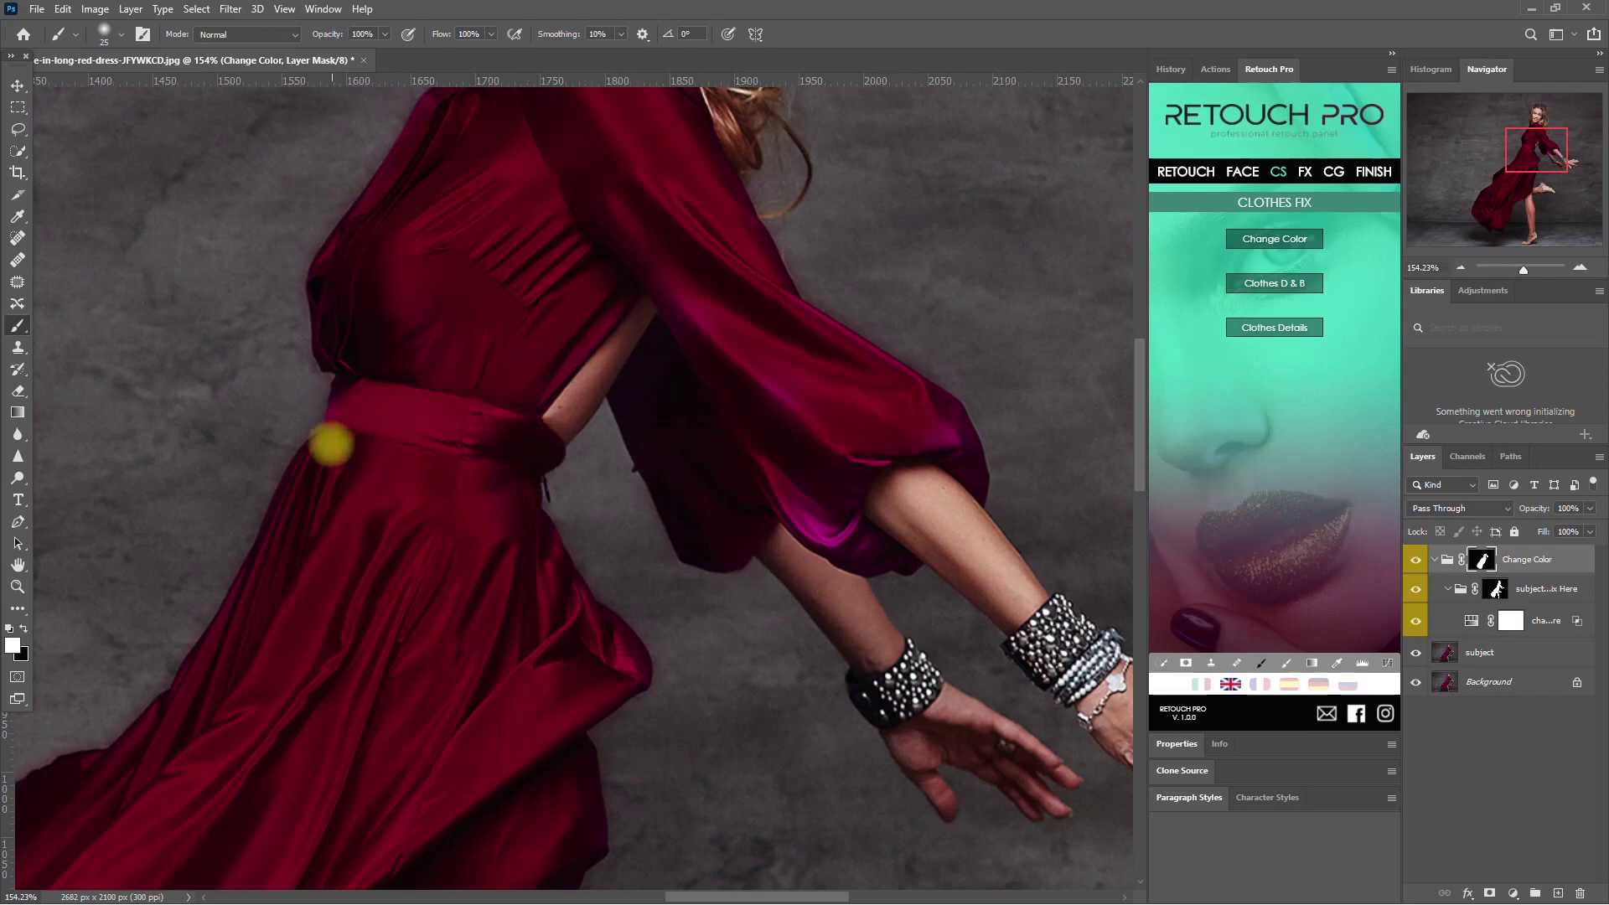
mouse_move(983, 481)
mouse_down()
mouse_move(812, 531)
mouse_move(686, 356)
mouse_move(681, 293)
mouse_move(780, 521)
mouse_move(861, 534)
mouse_up()
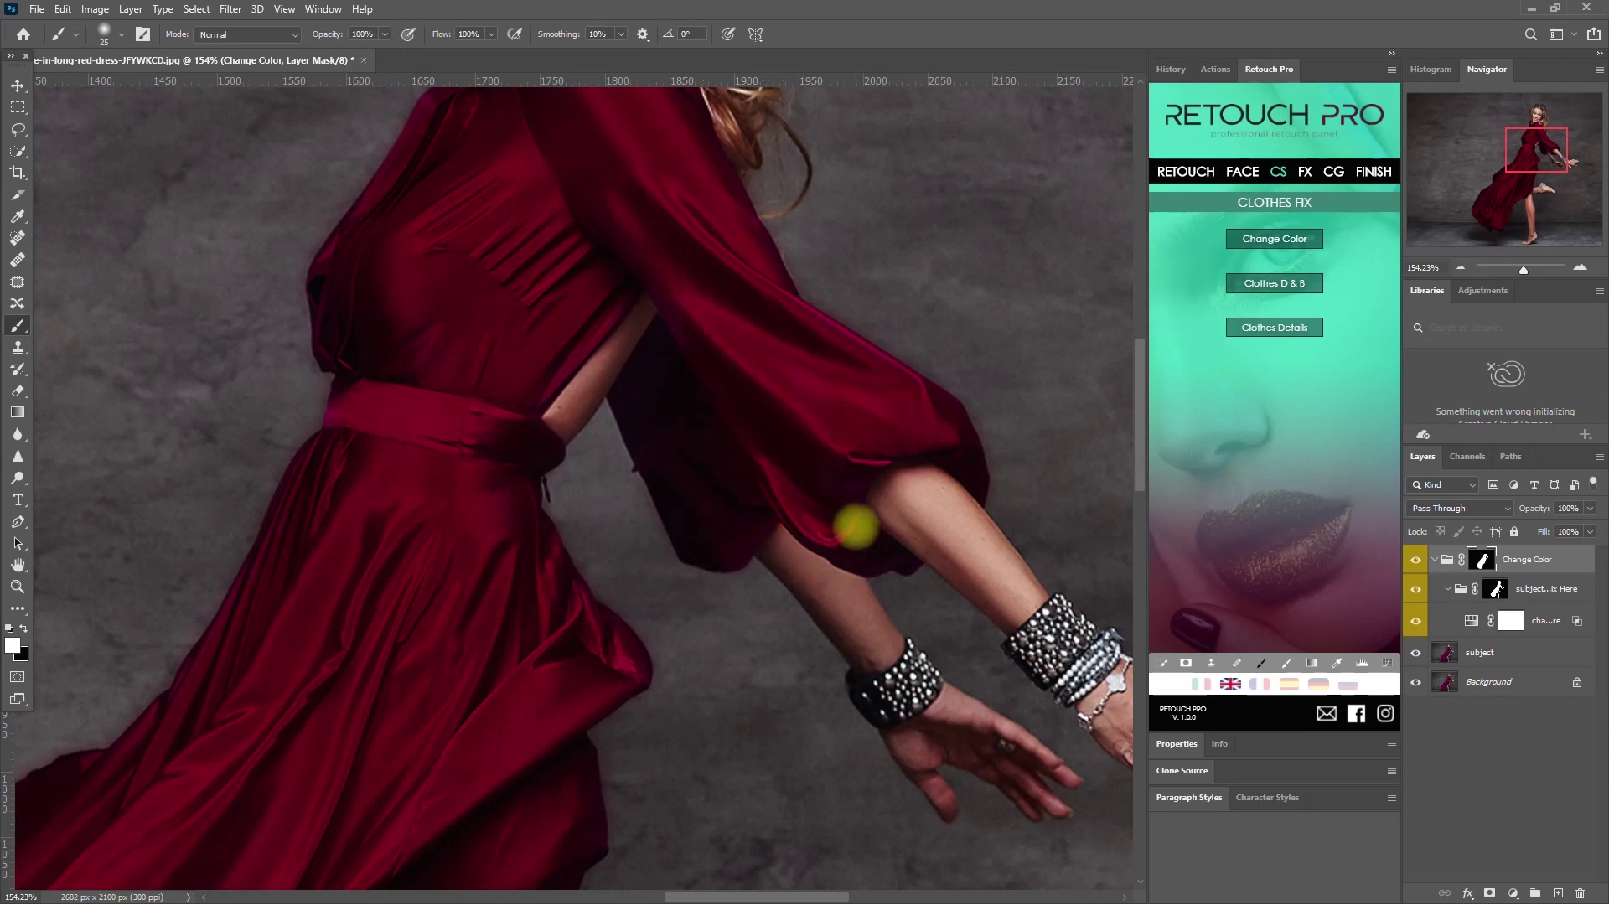
Step: Compare the whole image before and after by hiding and showing the Change Color group
scroll(386, 464, down, 3)
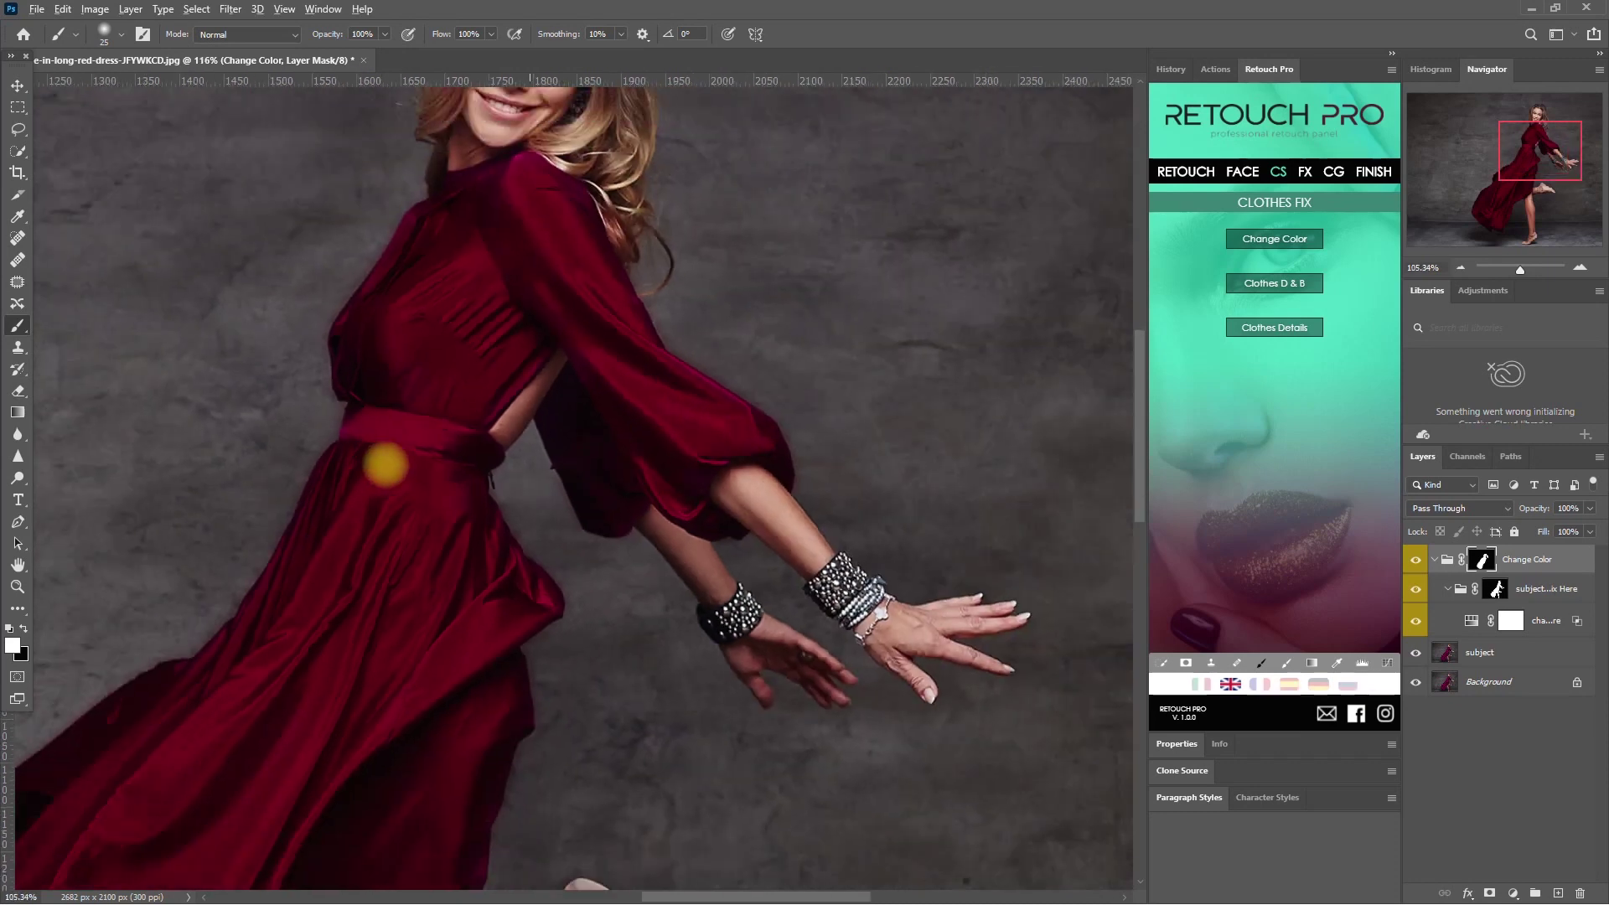
scroll(386, 463, down, 3)
click(1415, 559)
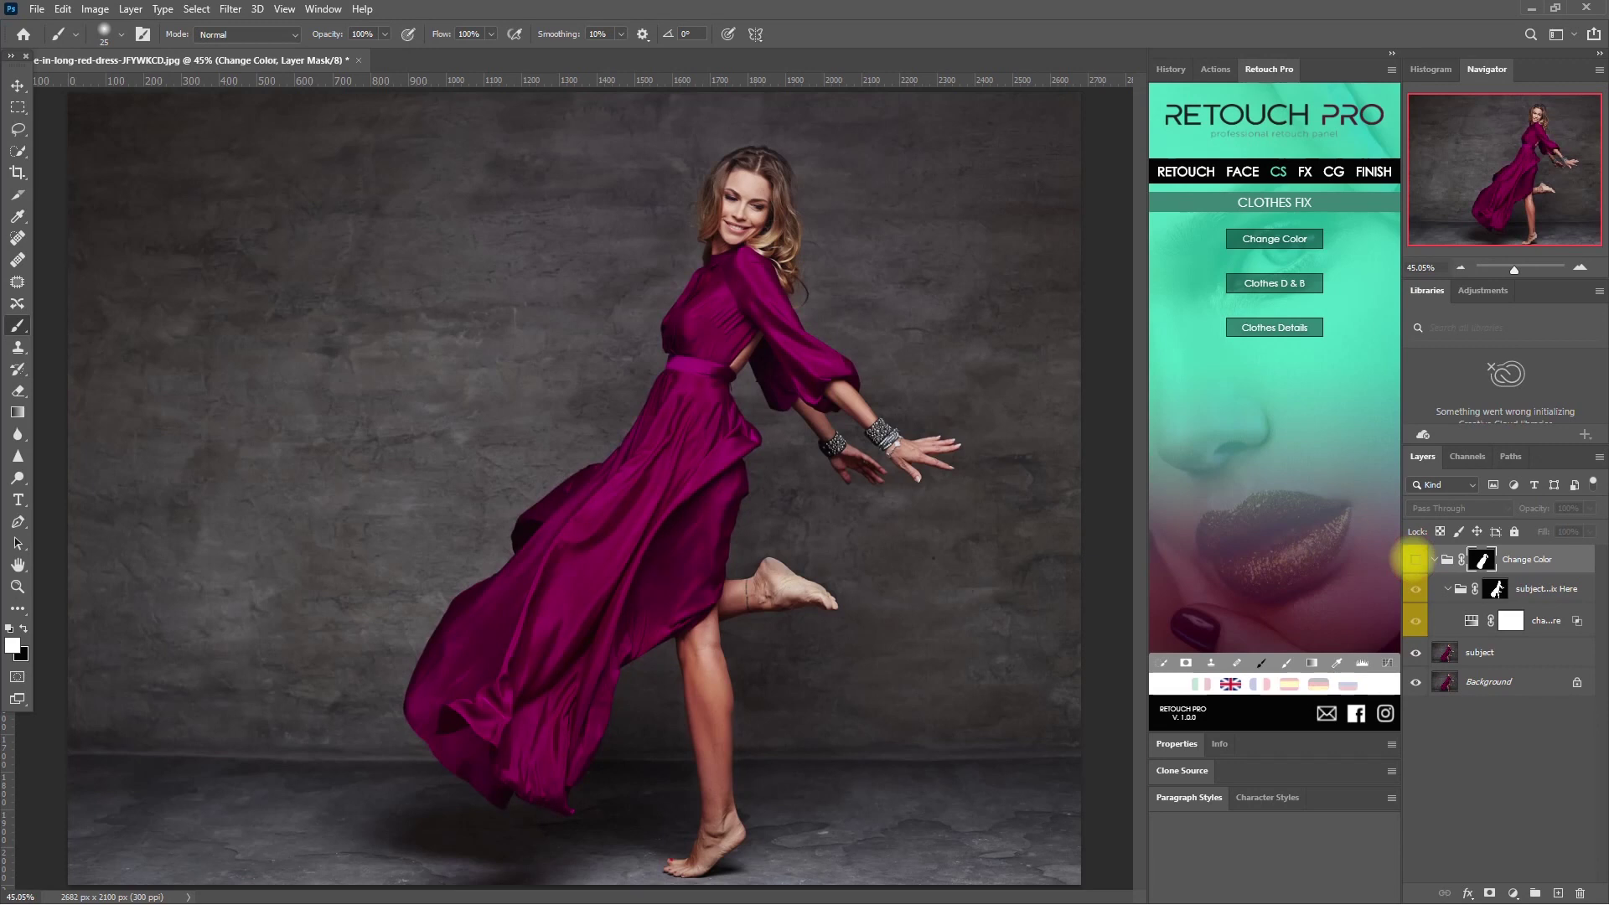
click(1415, 559)
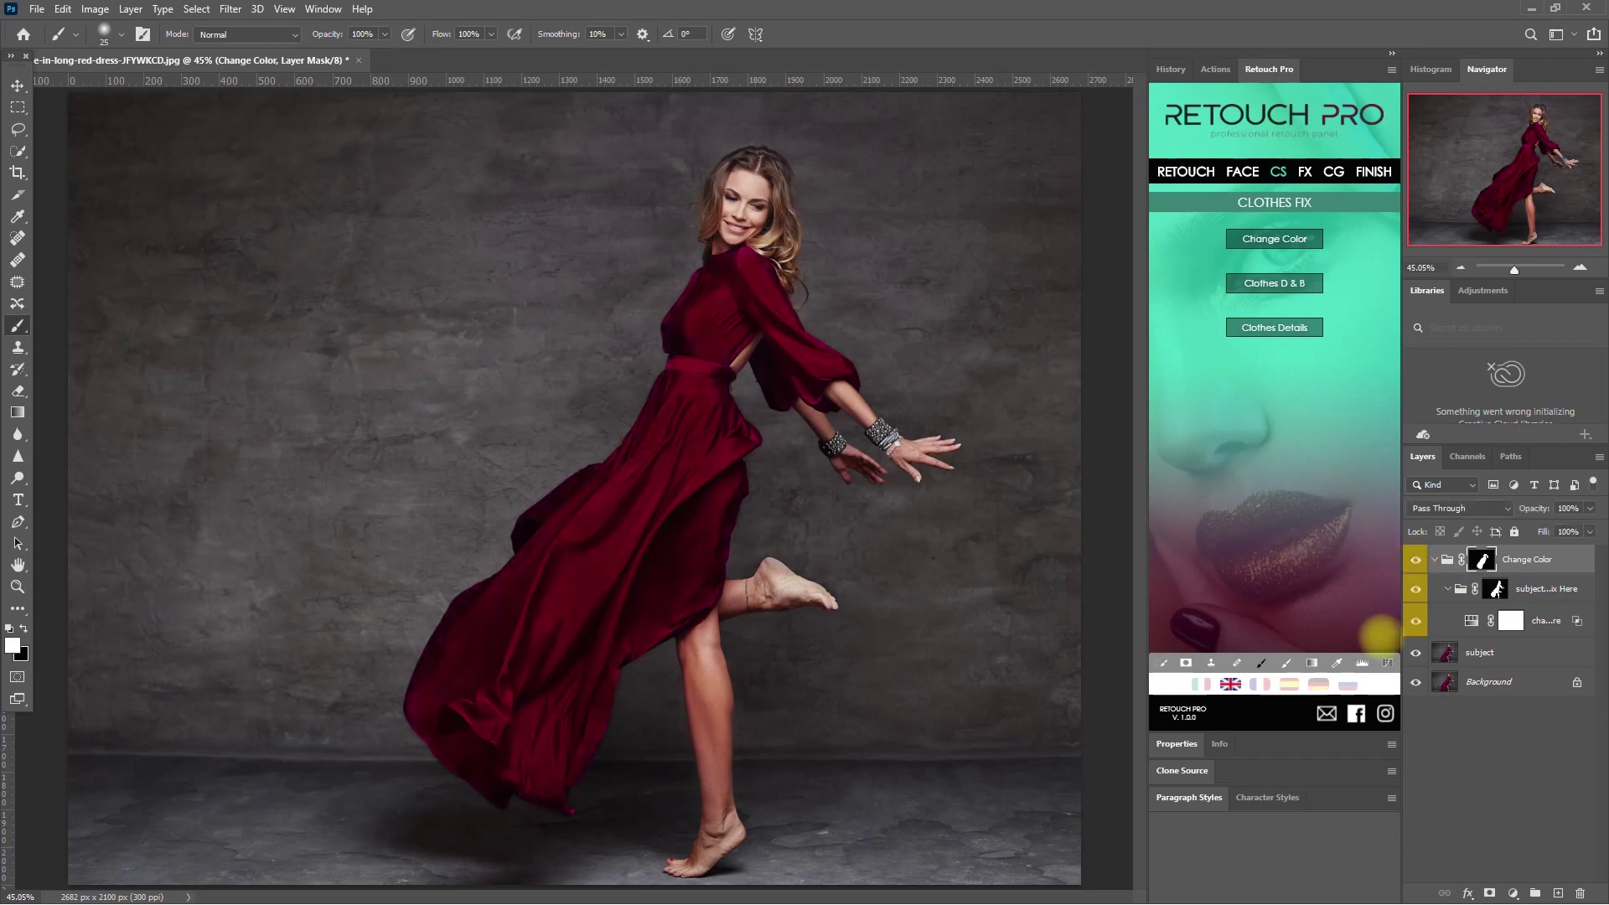
click(1415, 559)
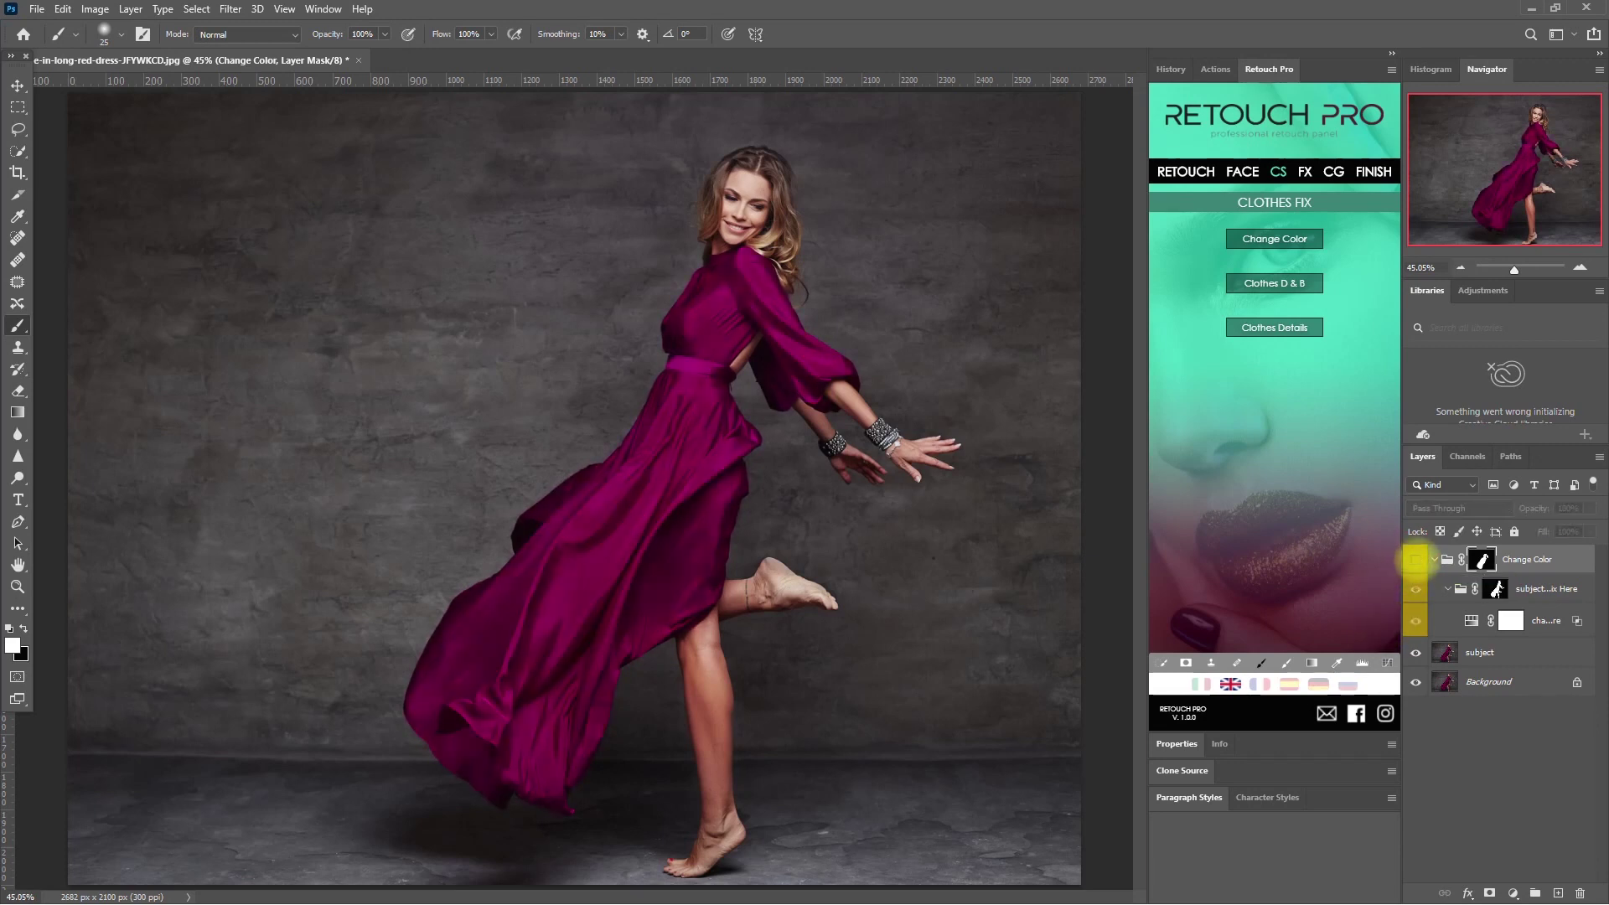
click(1415, 559)
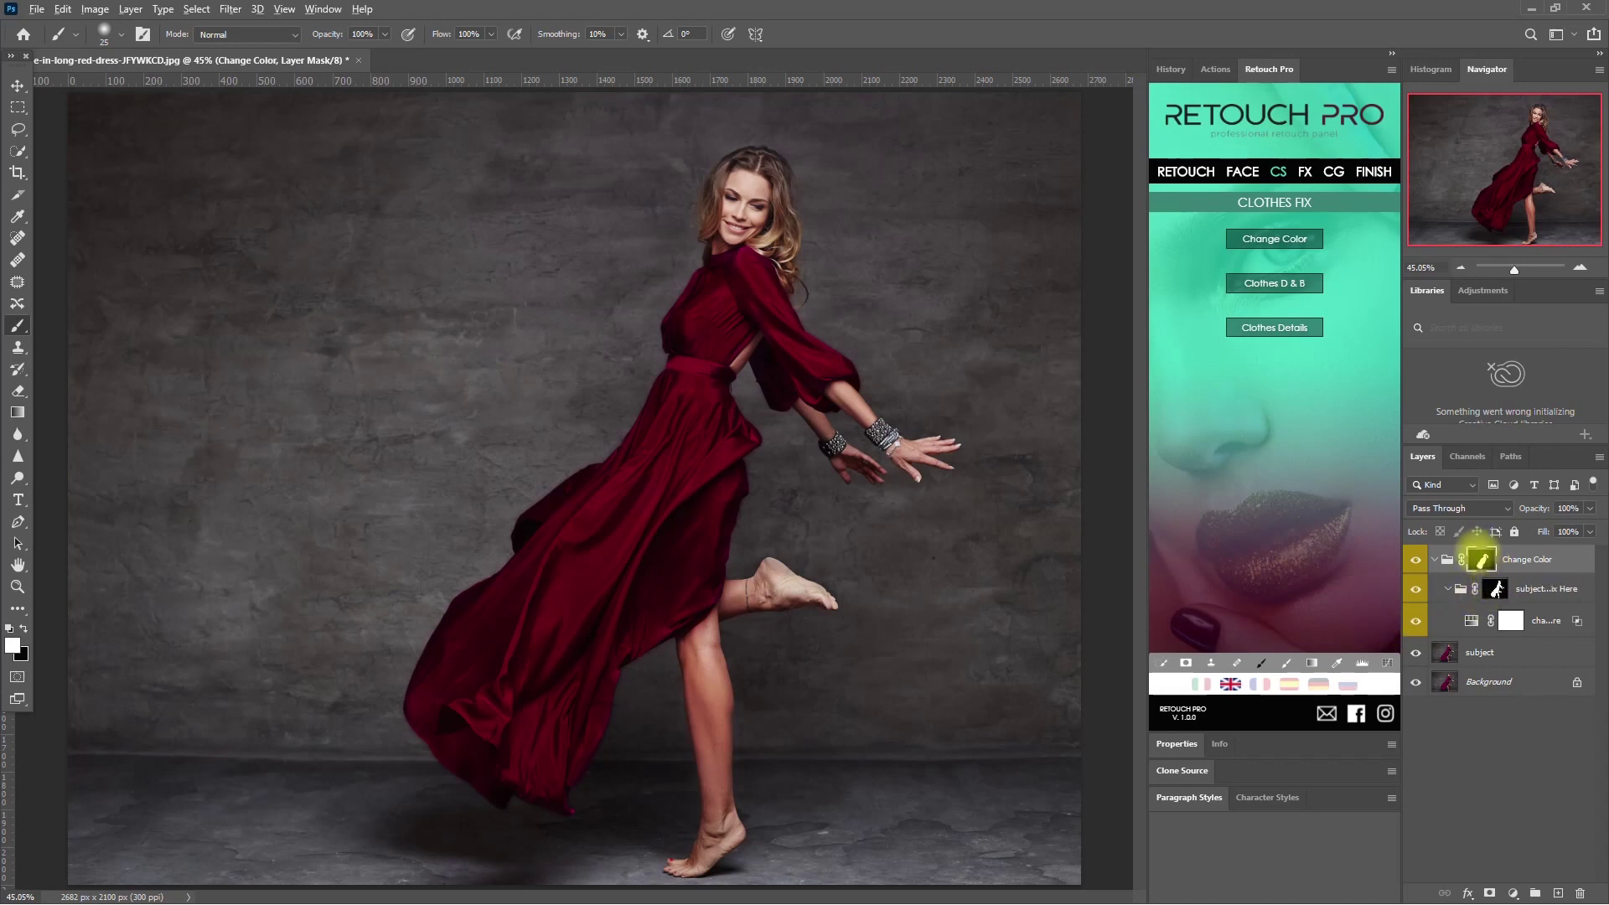
Step: Display the Change Color group's mask on its own and paint the grey patches inside the dress shape white
alt+click(1483, 560)
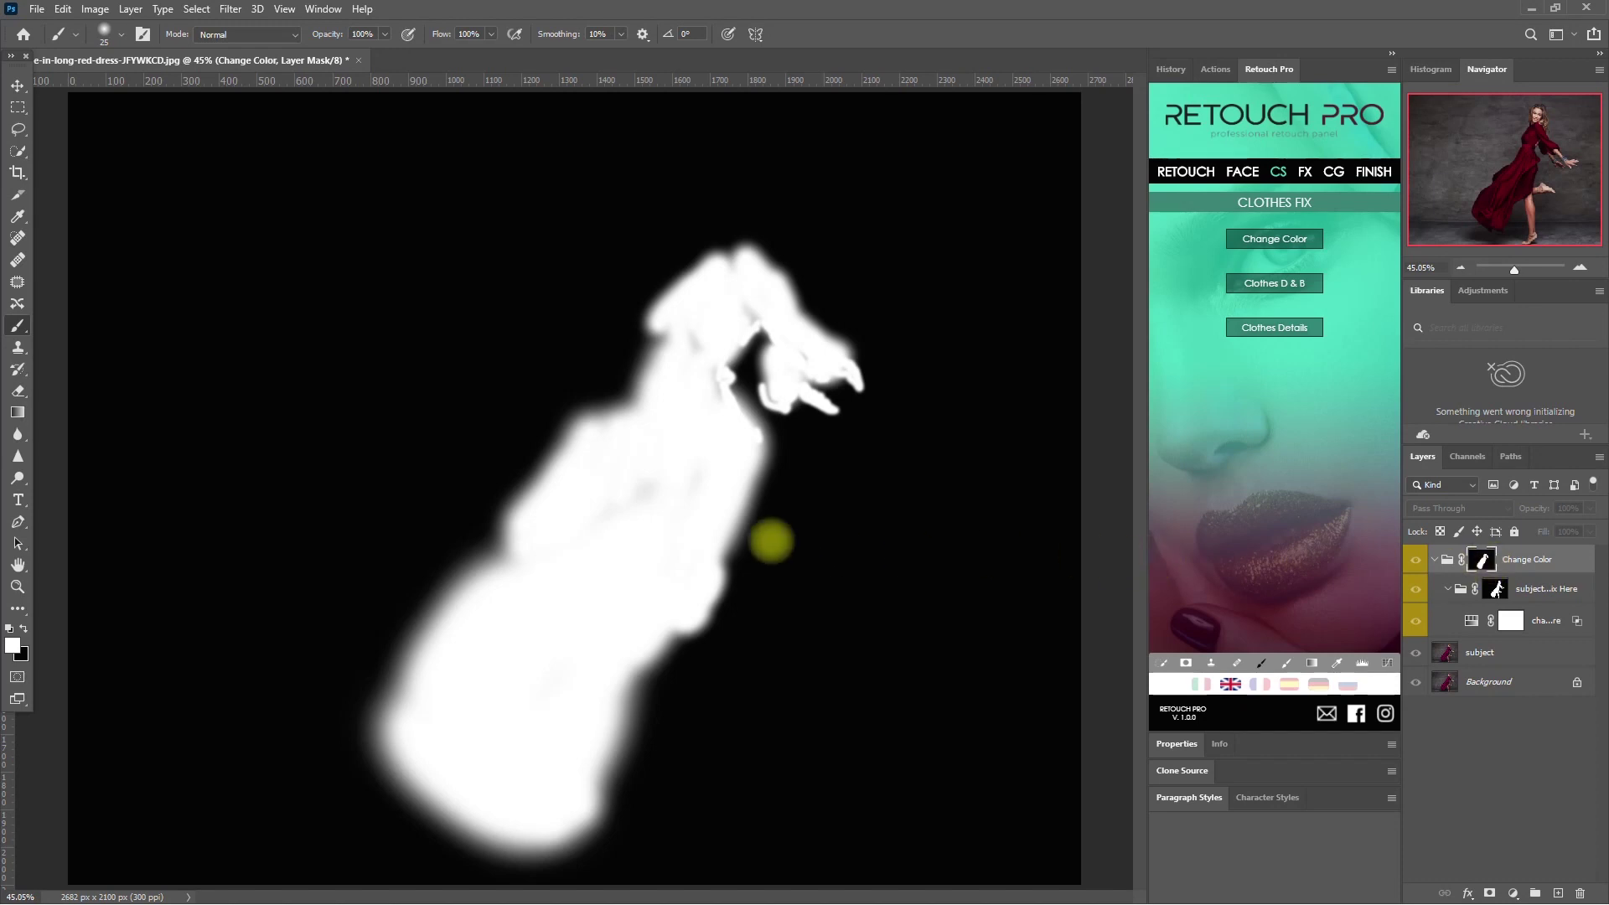
scroll(693, 421, up, 5)
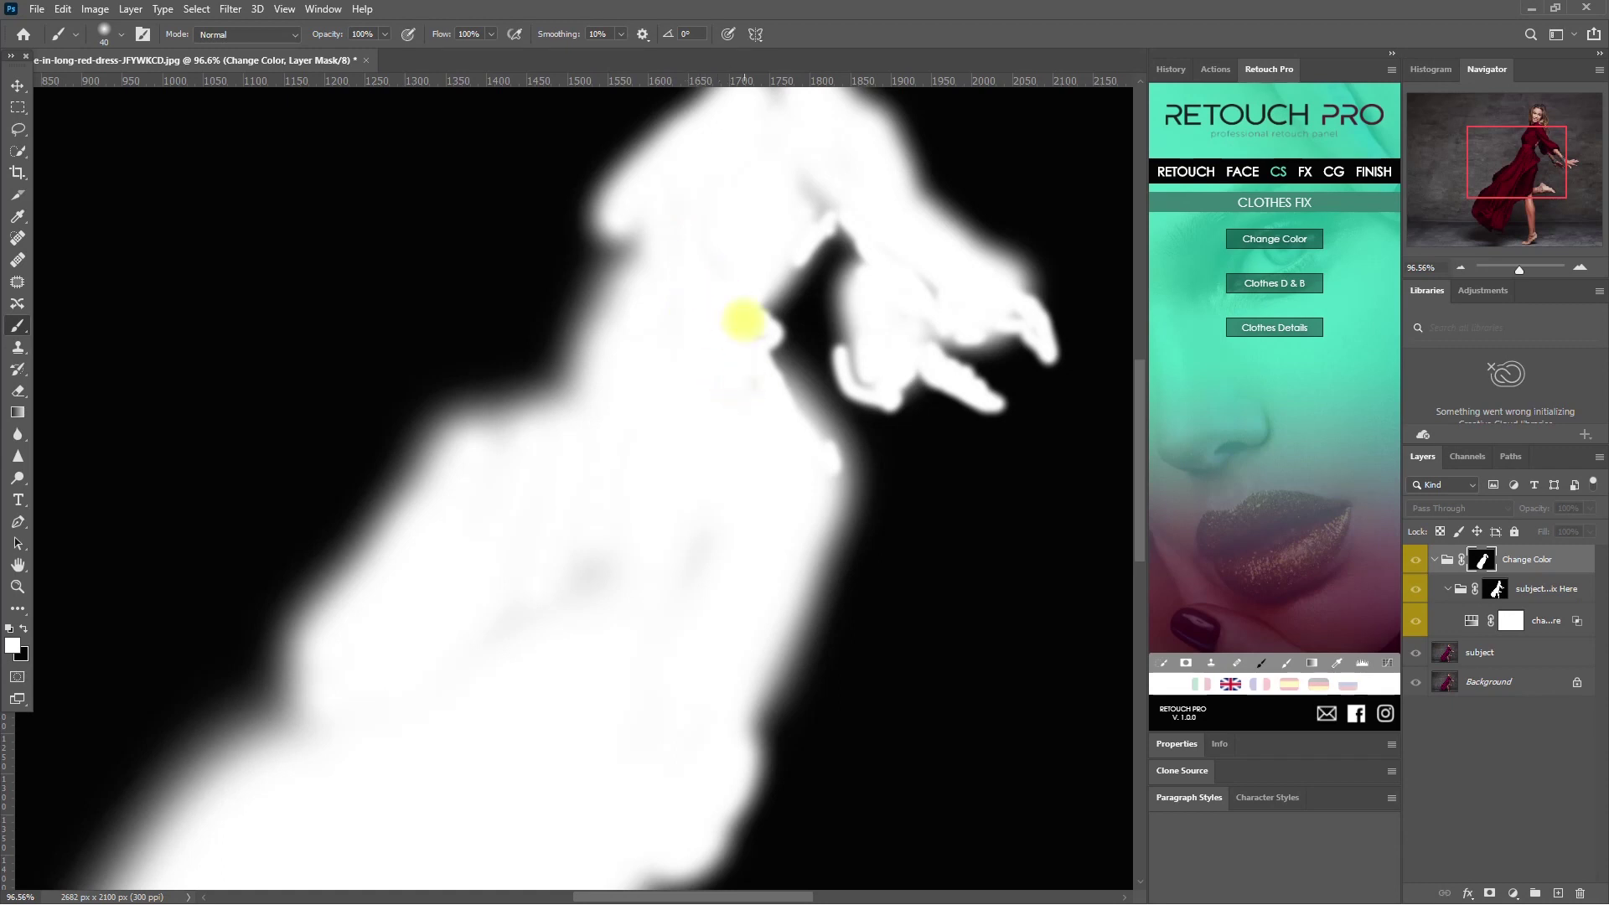
scroll(792, 192, up, 2)
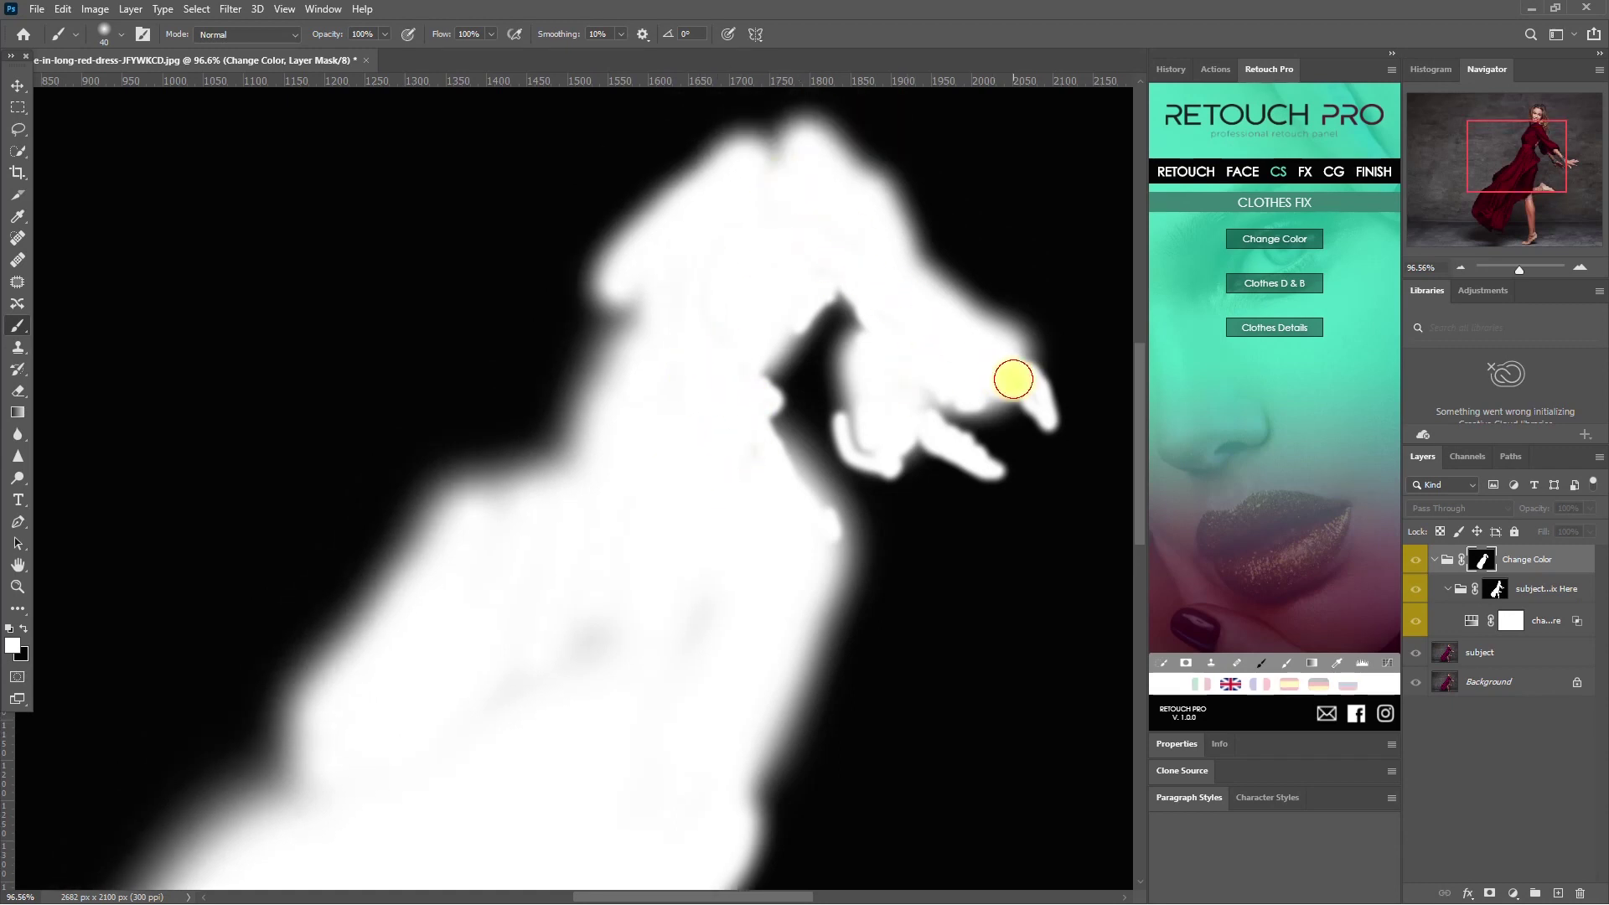
drag(618, 658, 614, 608)
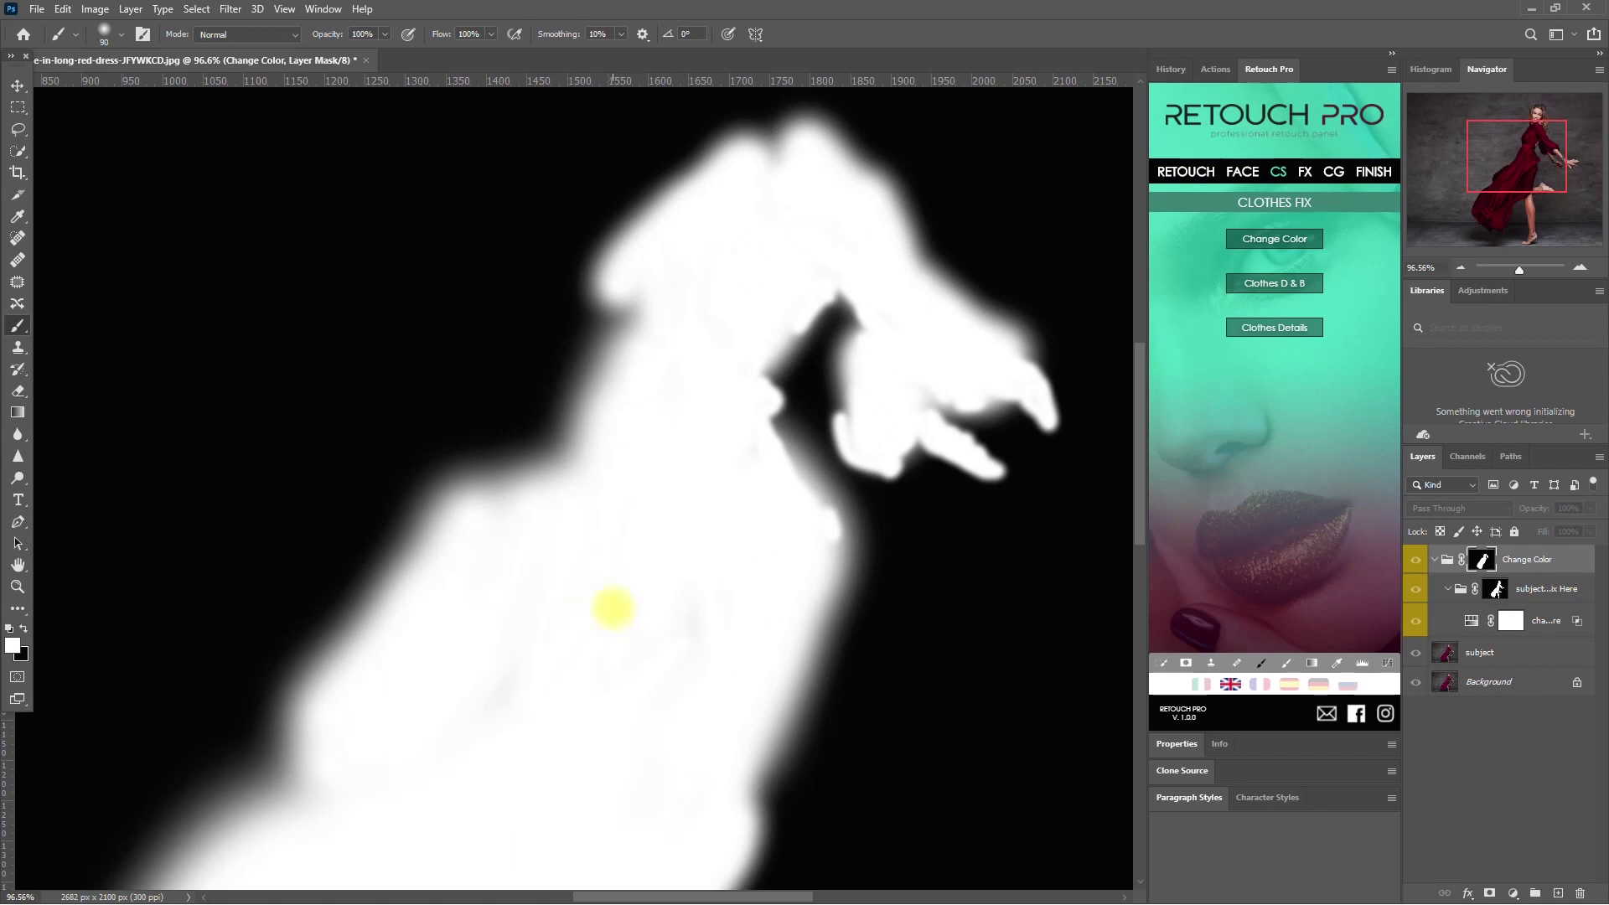
drag(755, 601, 879, 243)
Step: Fill the remaining grey spots in the skirt area of the mask with white using a size 100 brush
key(bracketright)
key(bracketright)
key(bracketright)
key(bracketright)
key(bracketright)
key(bracketright)
key(bracketright)
drag(465, 604, 473, 538)
key(ctrl+minus)
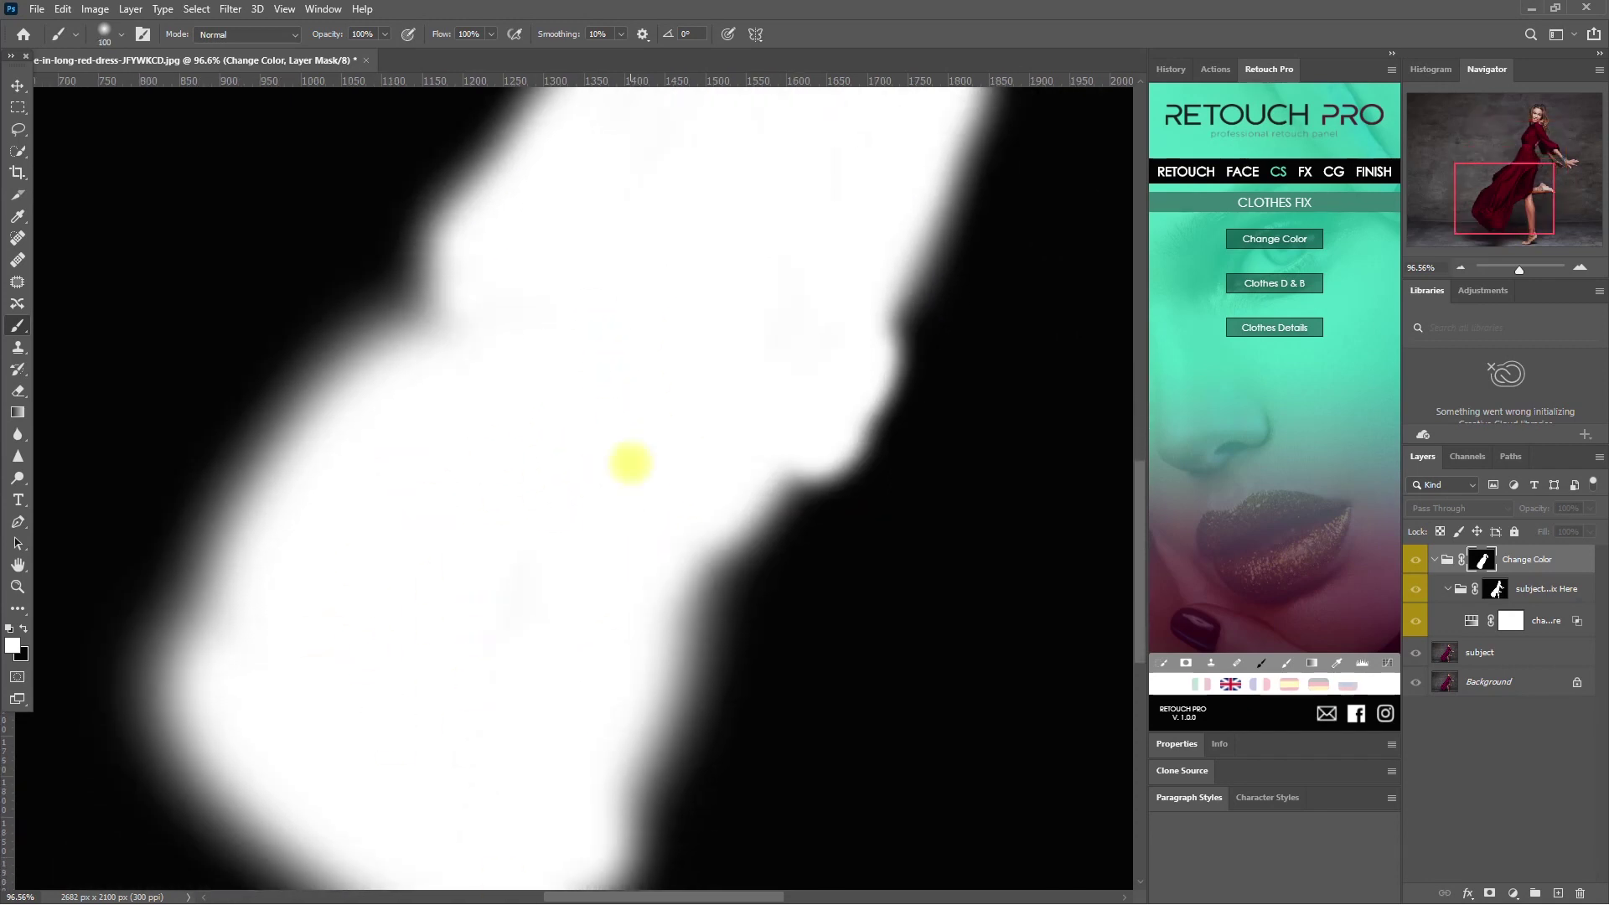
Step: Return from the mask view to the image and compare it with the Change Color group hidden and shown
key(ctrl+0)
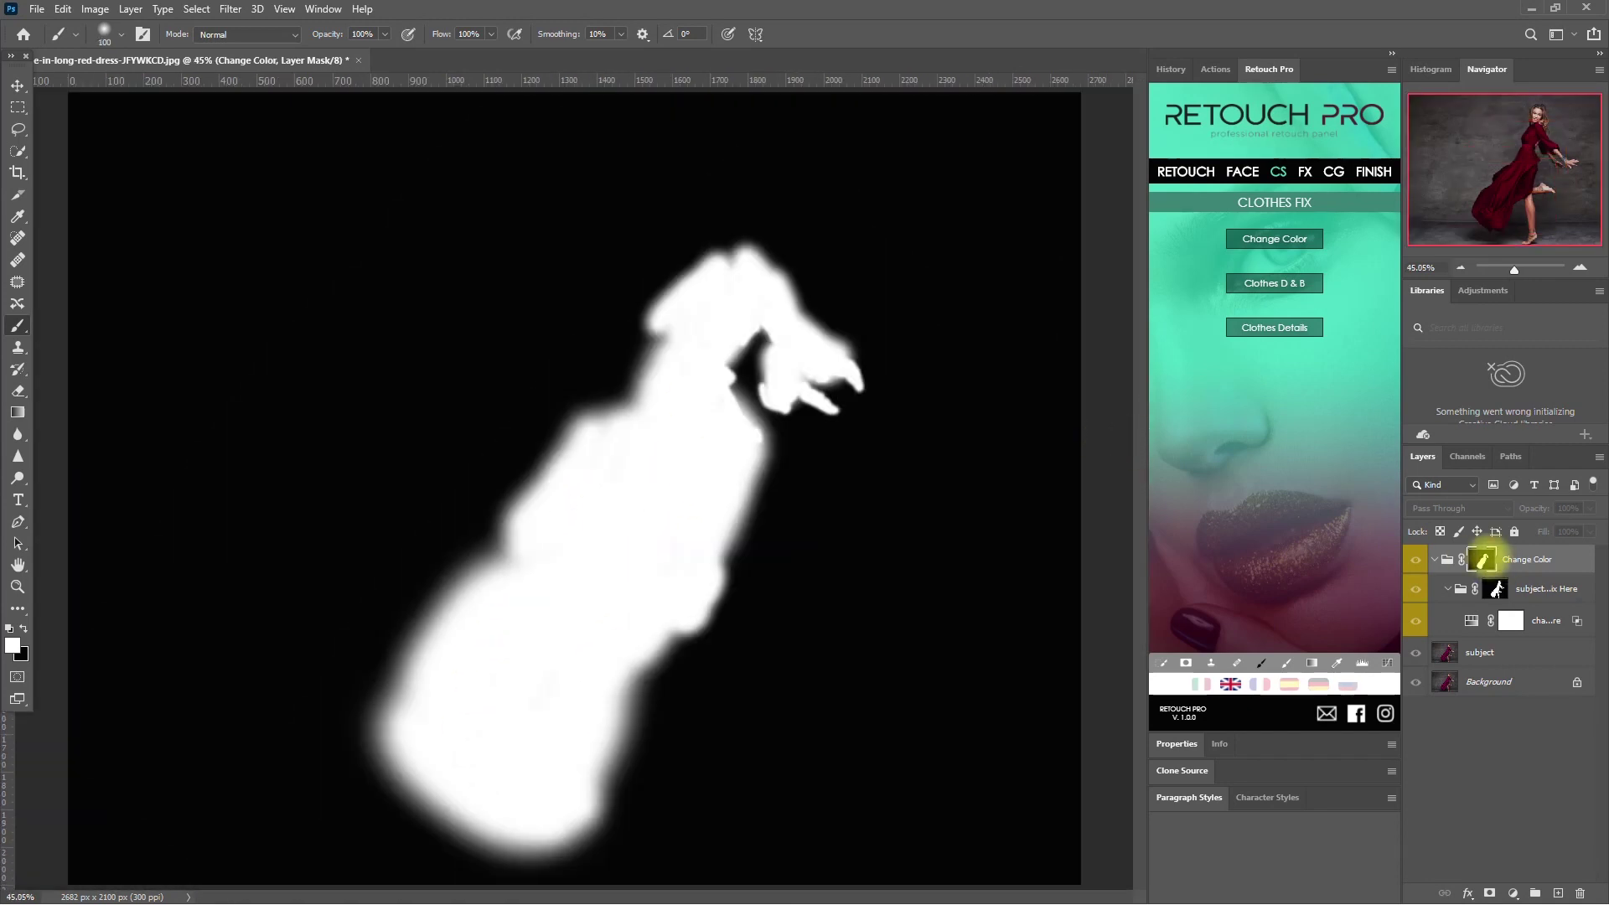
alt+click(1481, 560)
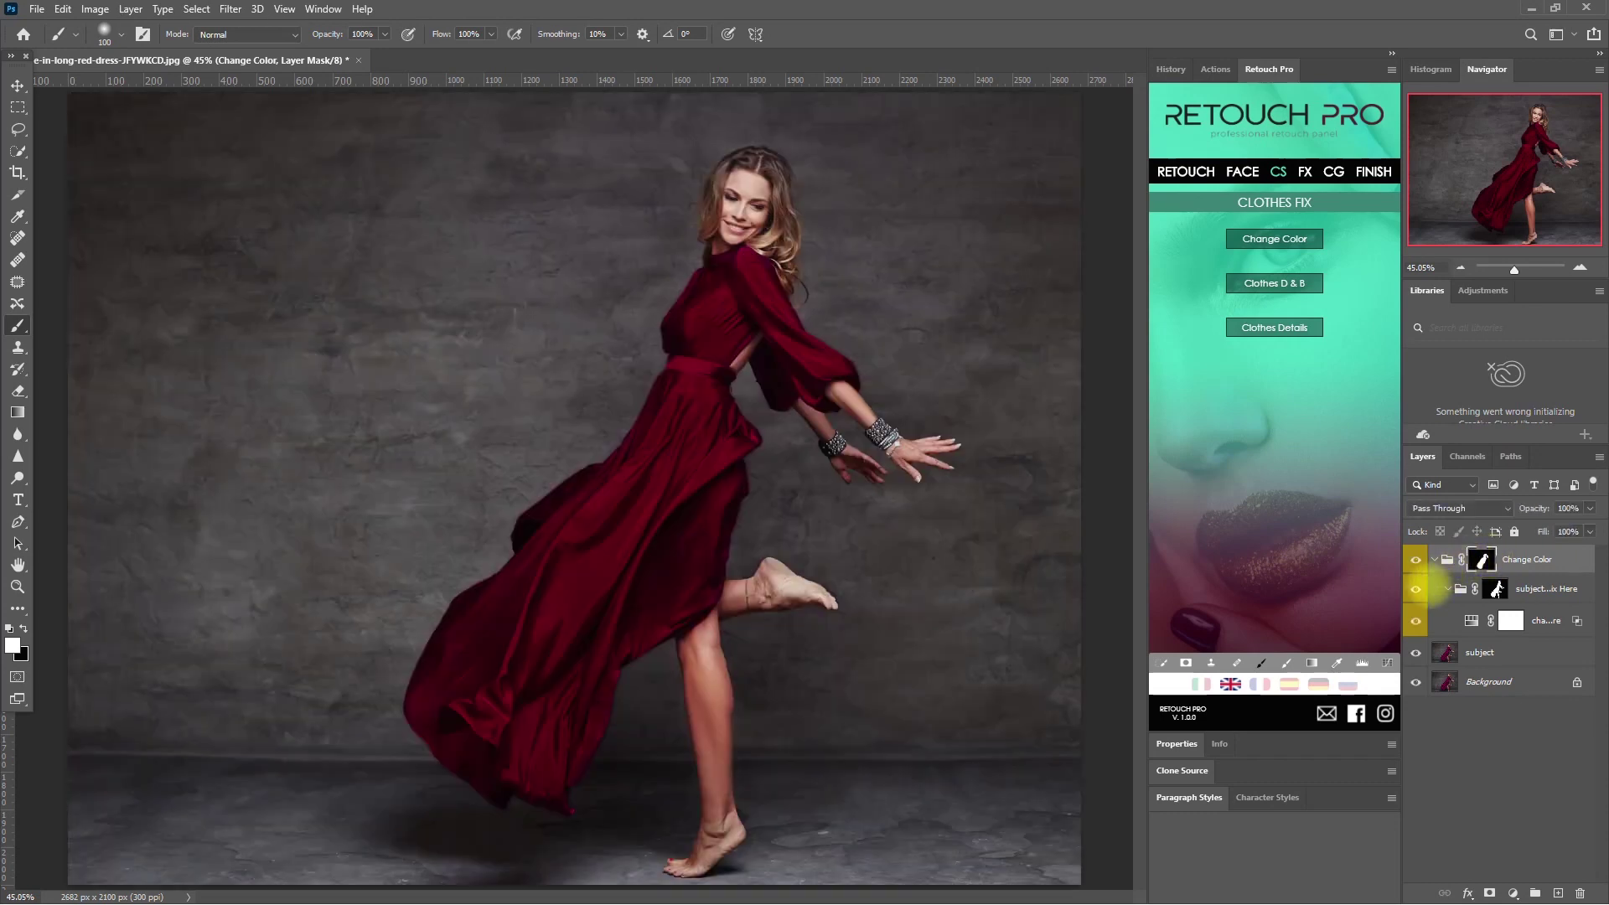
click(1415, 560)
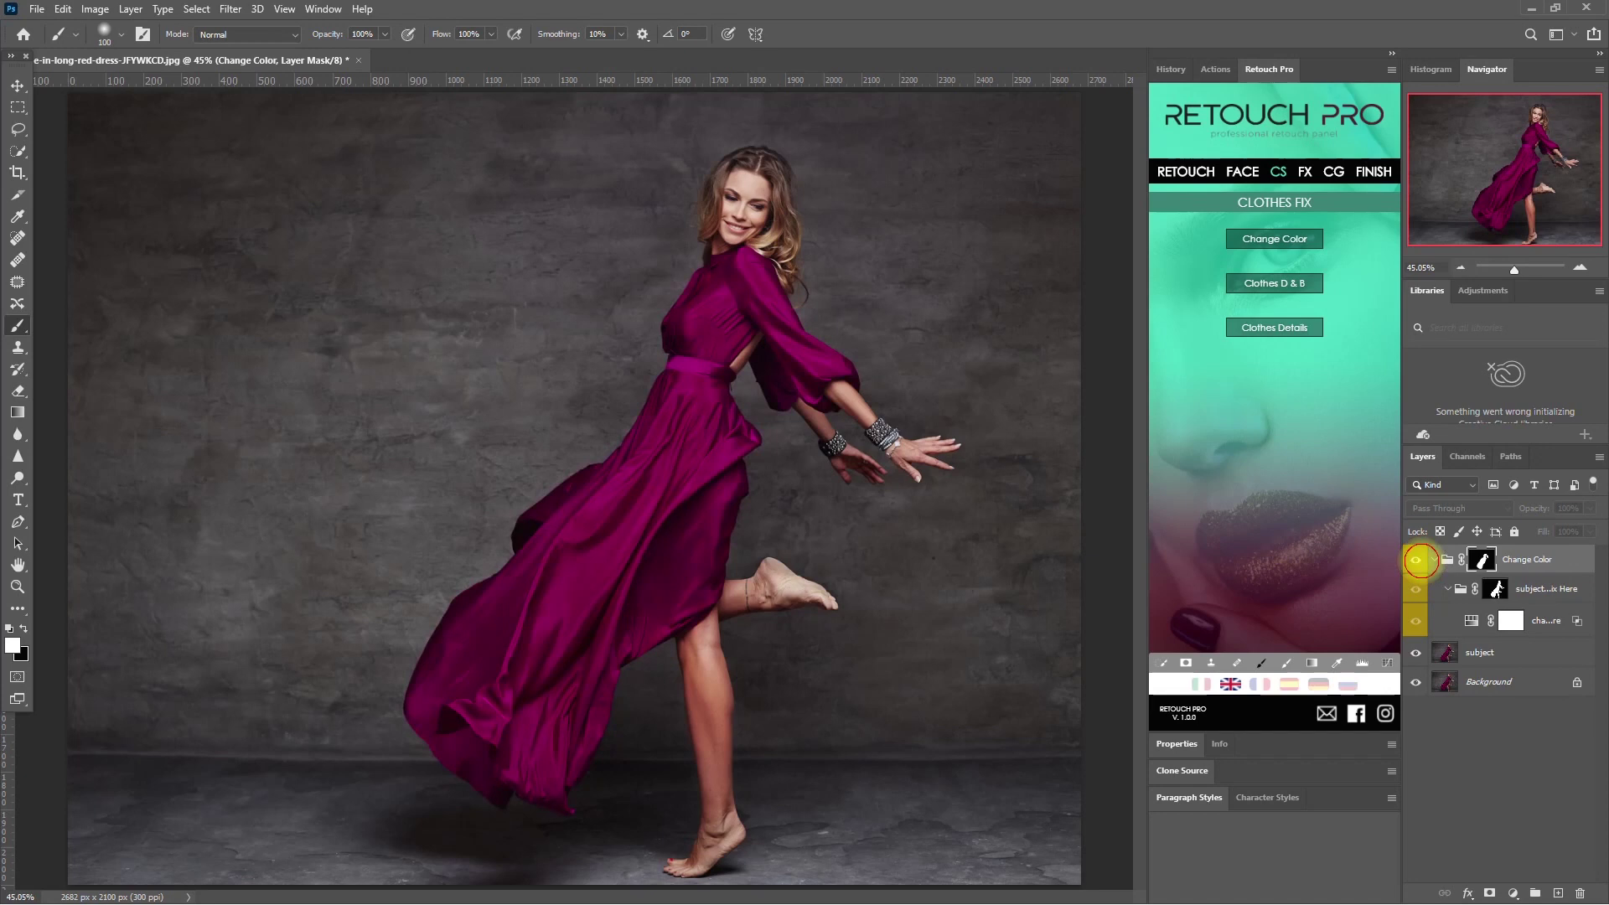
click(1416, 560)
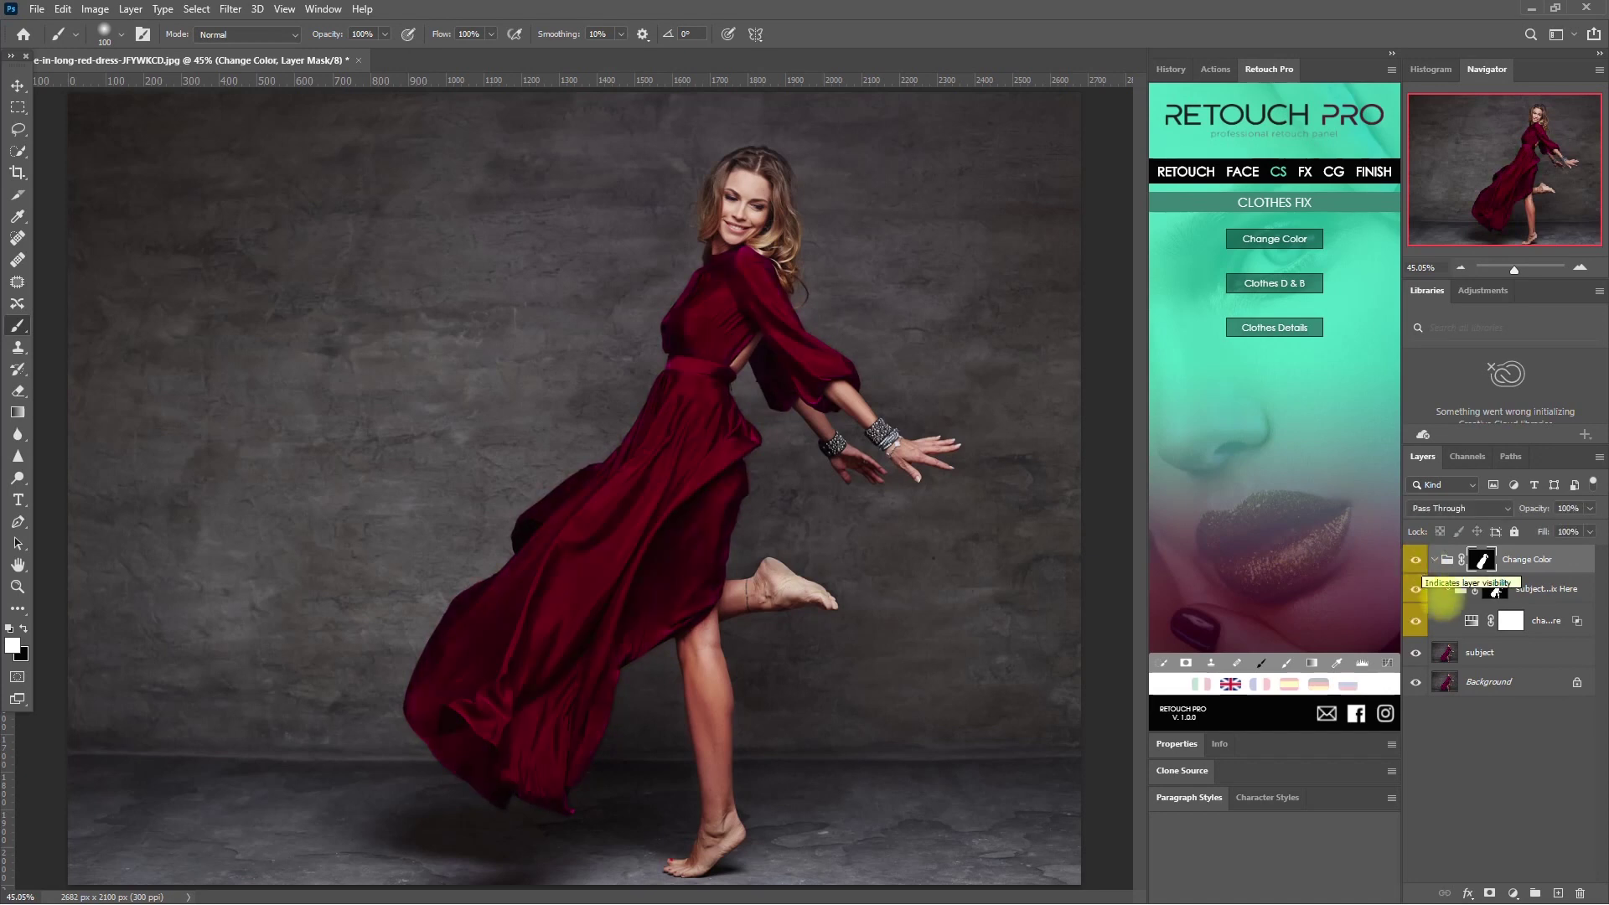
Step: Set the Hue/Saturation layer inside the Change Color group to saturation 63 and lightness +30
double_click(1472, 621)
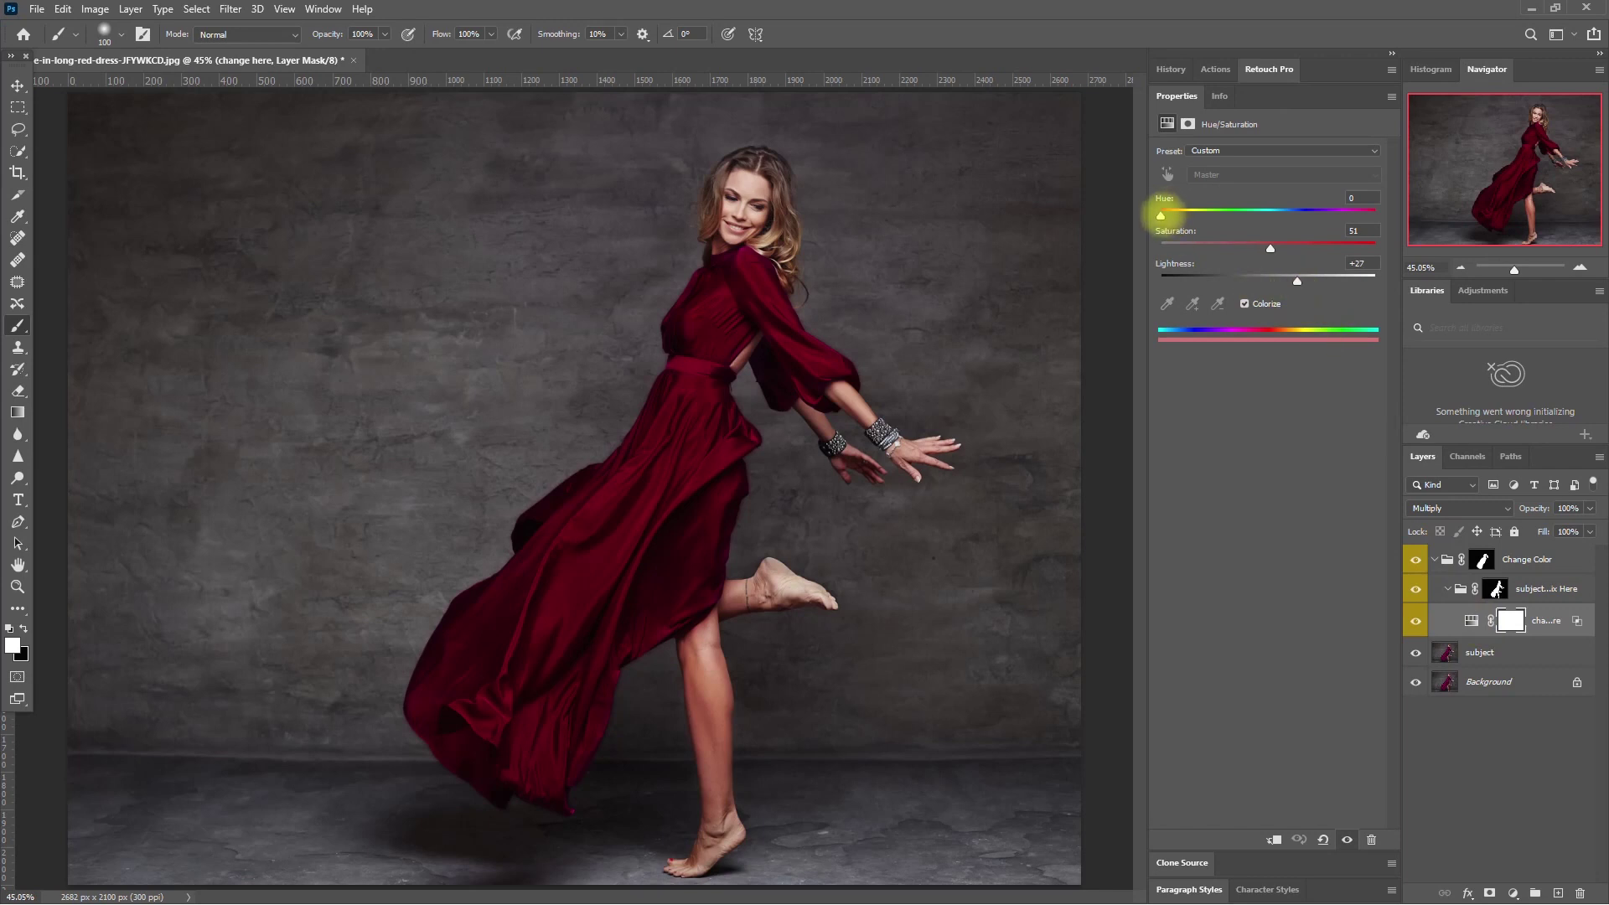
mouse_move(1160, 216)
mouse_down()
mouse_move(1343, 218)
mouse_move(1141, 217)
mouse_up()
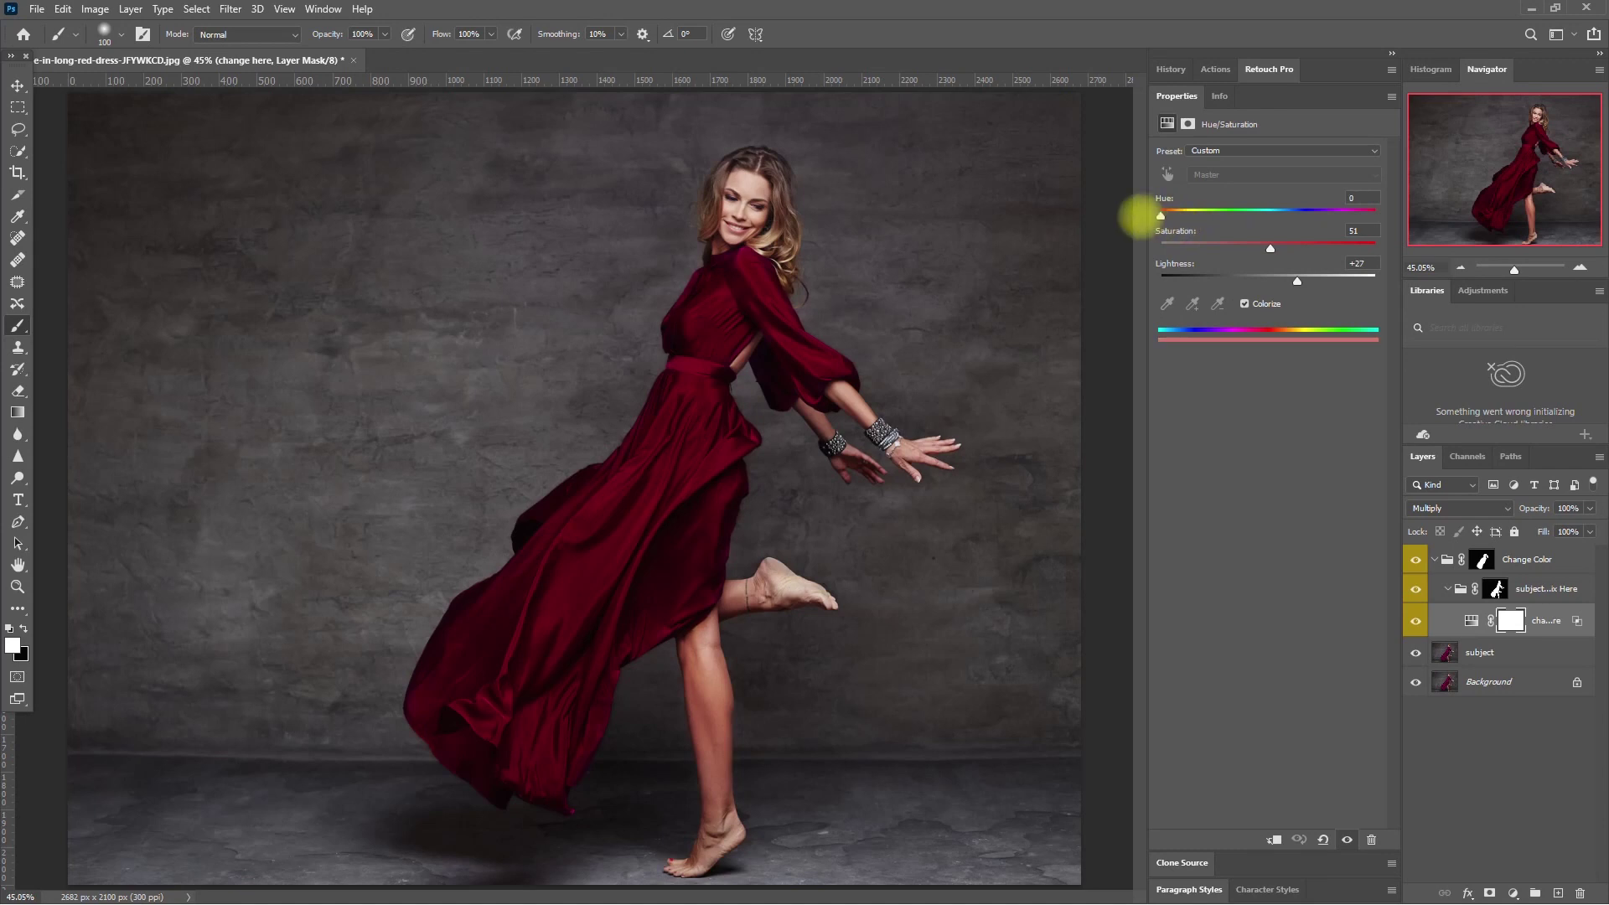
mouse_move(1270, 248)
mouse_down()
mouse_move(1393, 244)
mouse_move(1124, 244)
mouse_move(1304, 246)
mouse_move(1178, 277)
mouse_move(1329, 269)
mouse_move(1291, 269)
mouse_up()
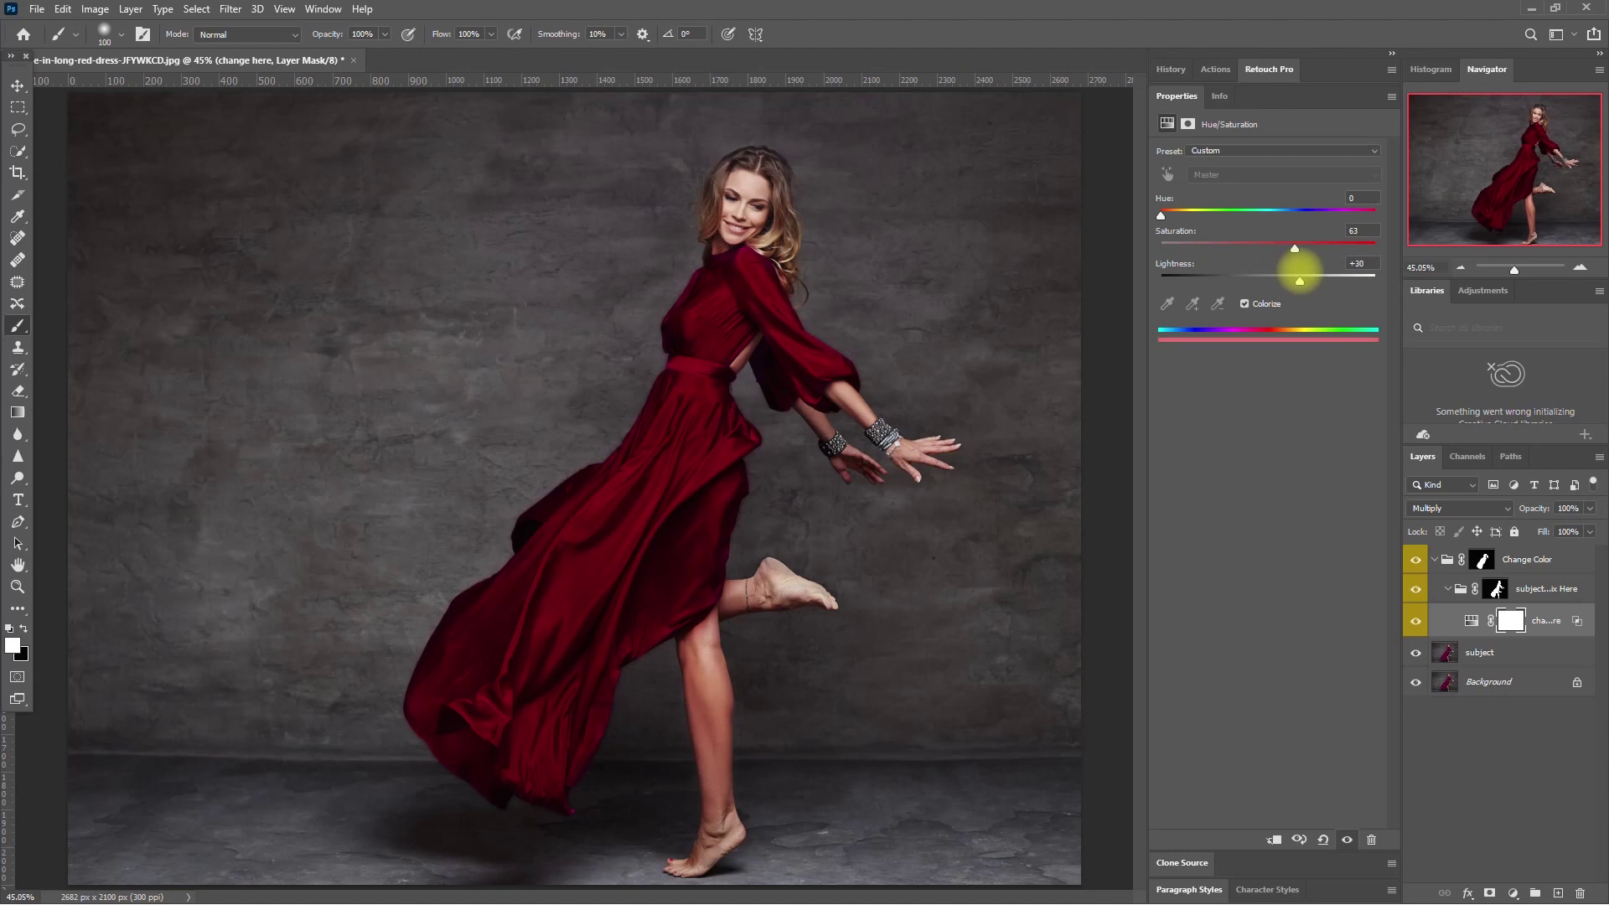
Step: Collapse the Change Color group and check the new dress color by hiding and showing the group
click(1435, 559)
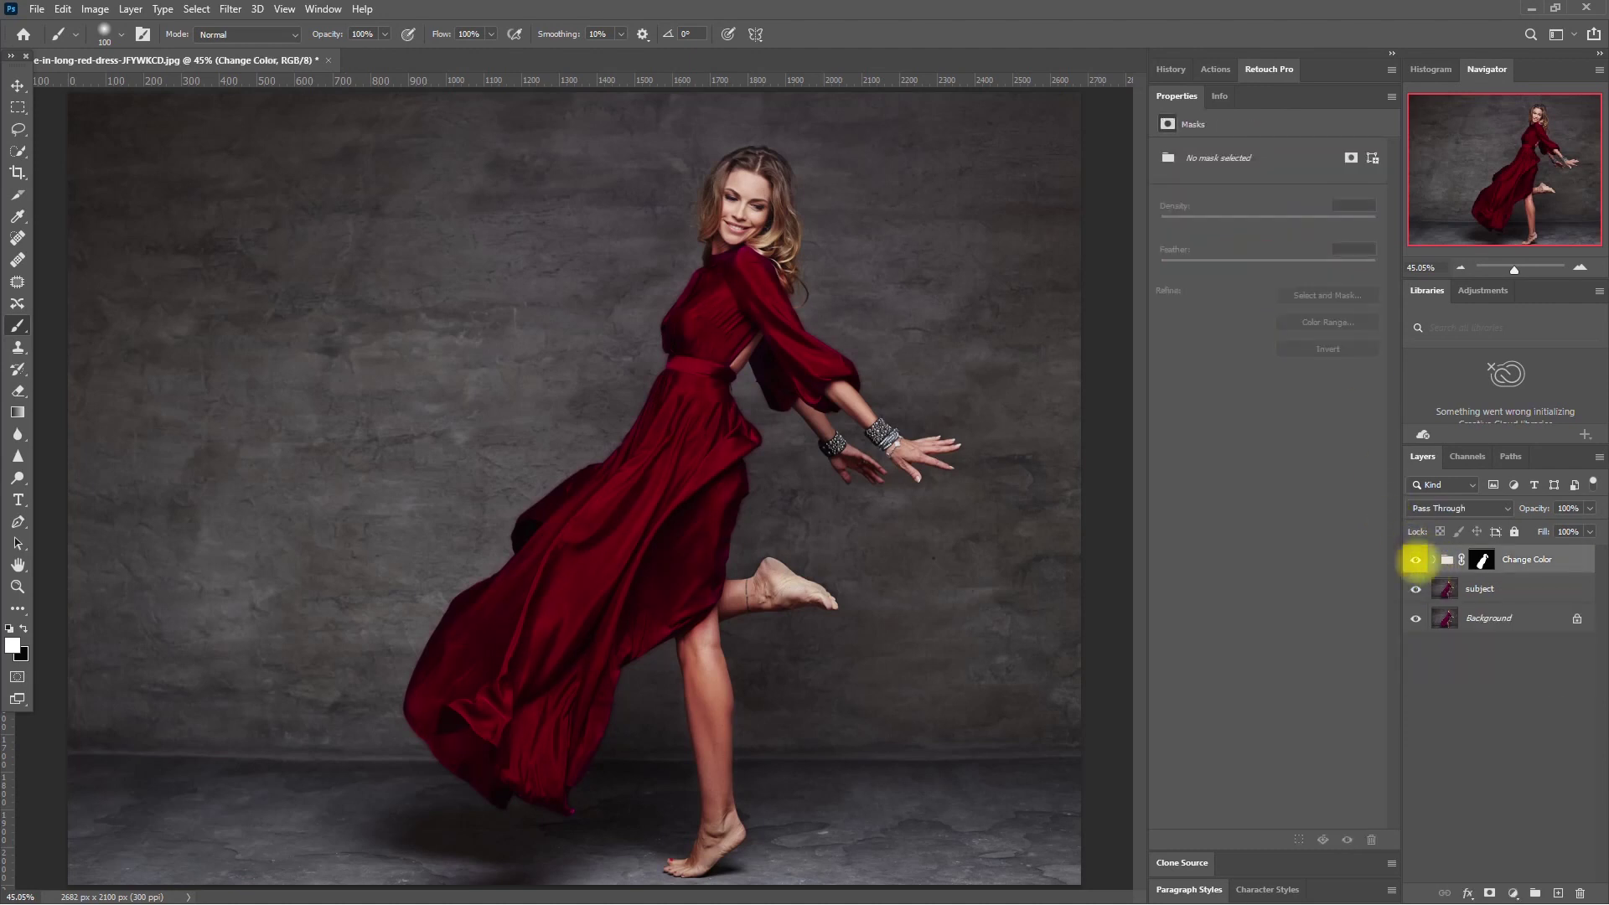
click(1415, 560)
click(1415, 560)
click(1416, 560)
click(1416, 560)
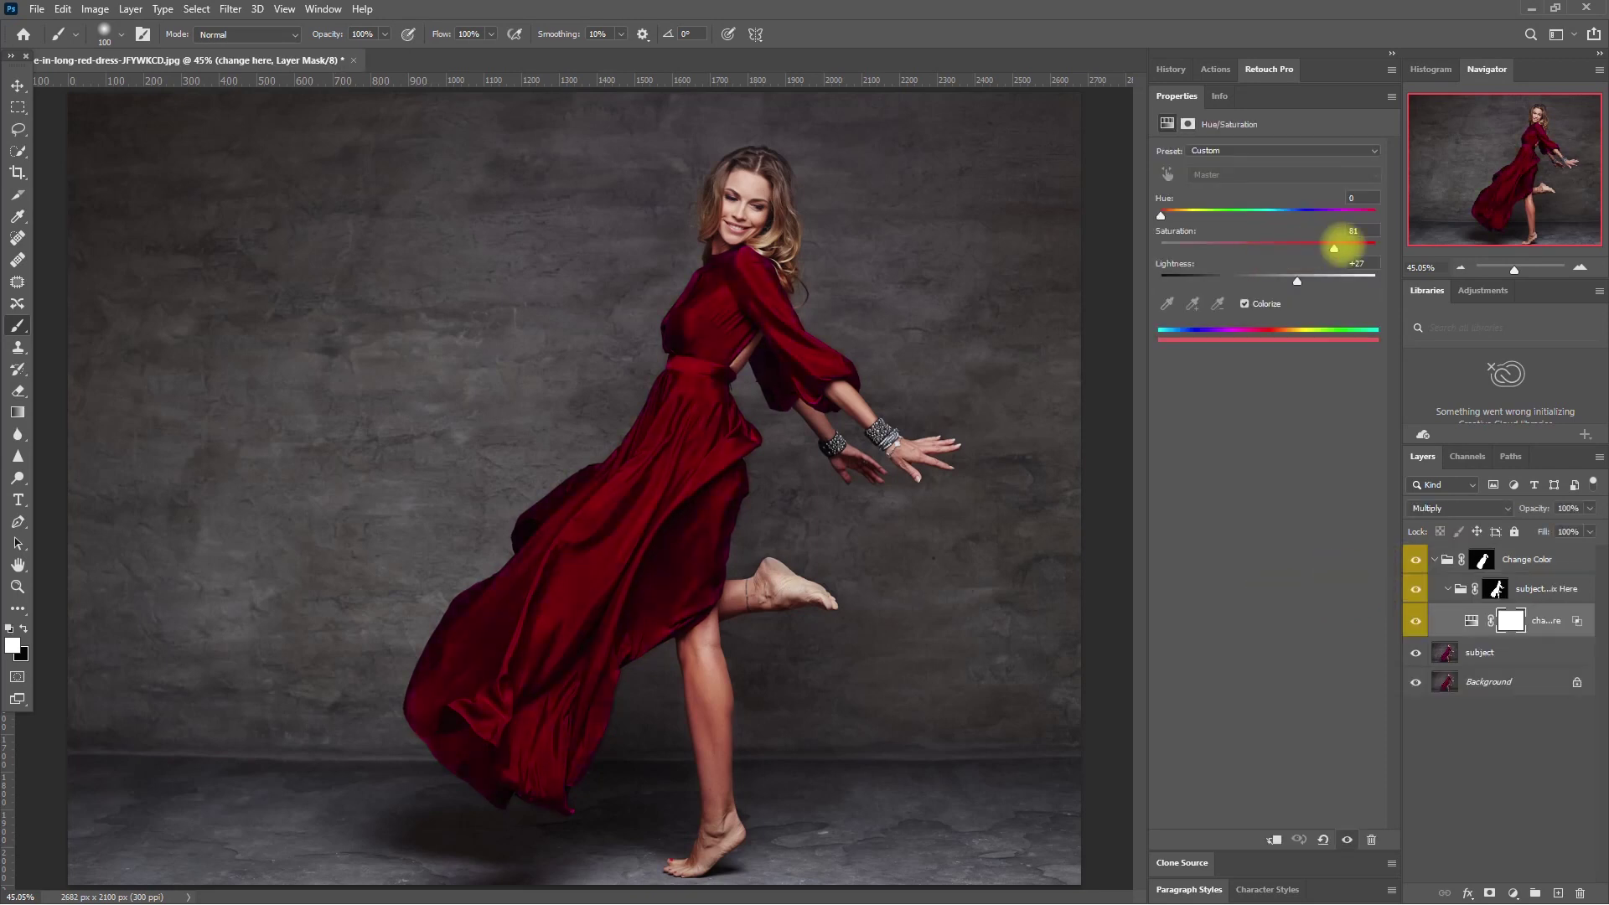
mouse_move(1340, 244)
mouse_down()
mouse_move(1393, 244)
mouse_move(1124, 244)
mouse_move(1307, 237)
mouse_up()
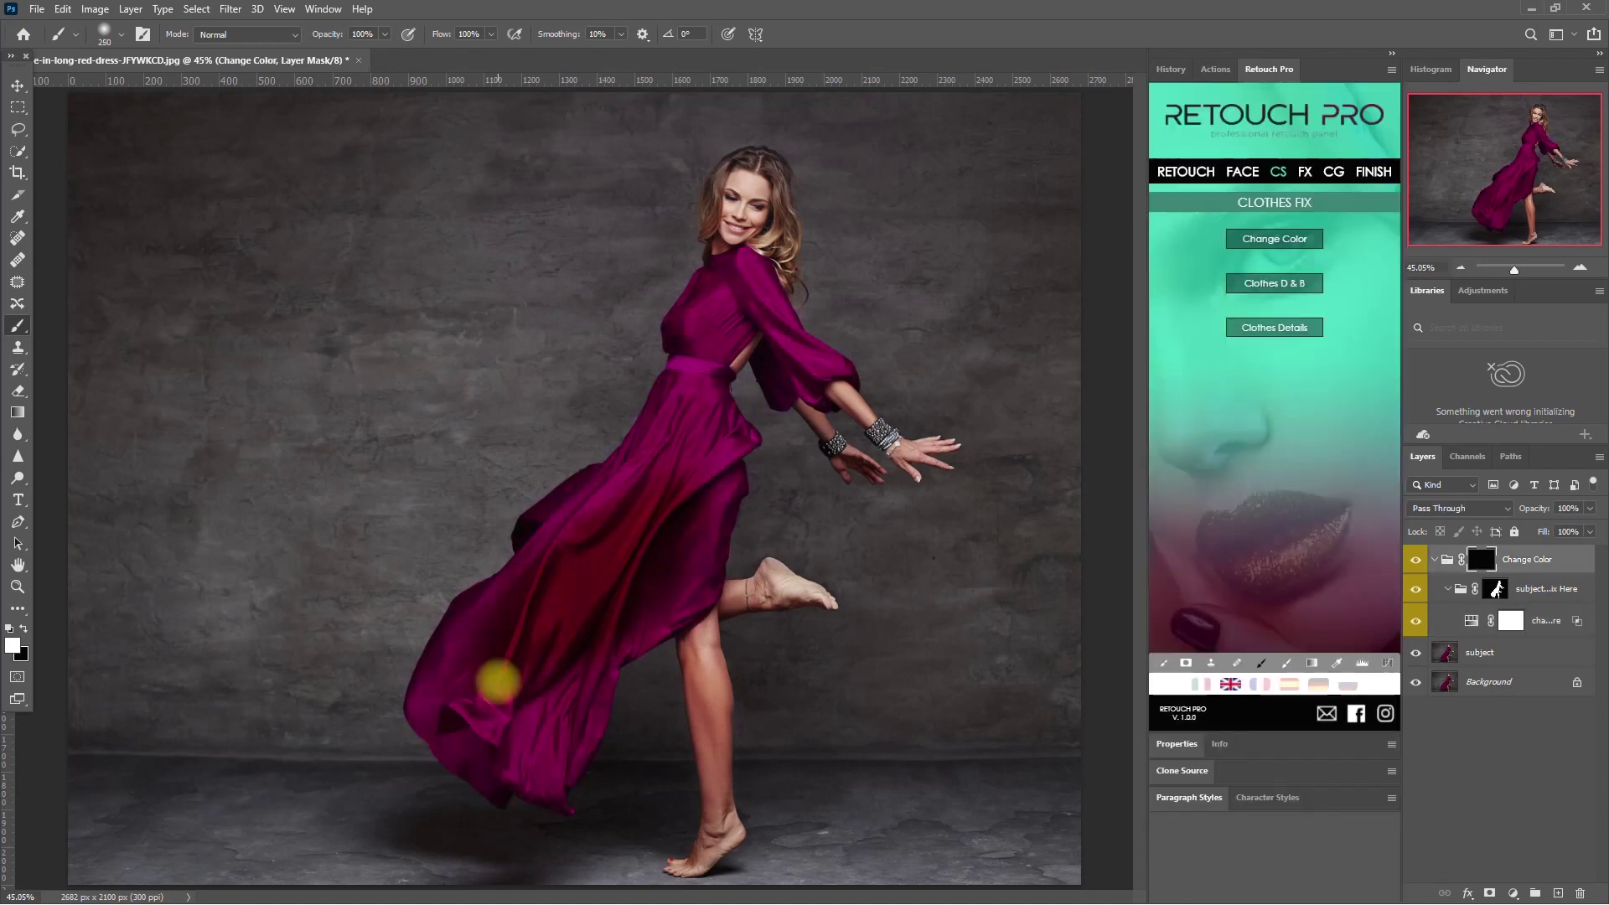
mouse_move(499, 681)
mouse_down()
mouse_move(513, 587)
mouse_move(516, 748)
mouse_move(413, 726)
mouse_move(533, 569)
mouse_move(592, 434)
mouse_move(701, 386)
mouse_move(641, 611)
mouse_up()
key(bracketleft)
key(bracketleft)
key(bracketleft)
key(bracketleft)
key(bracketleft)
key(bracketleft)
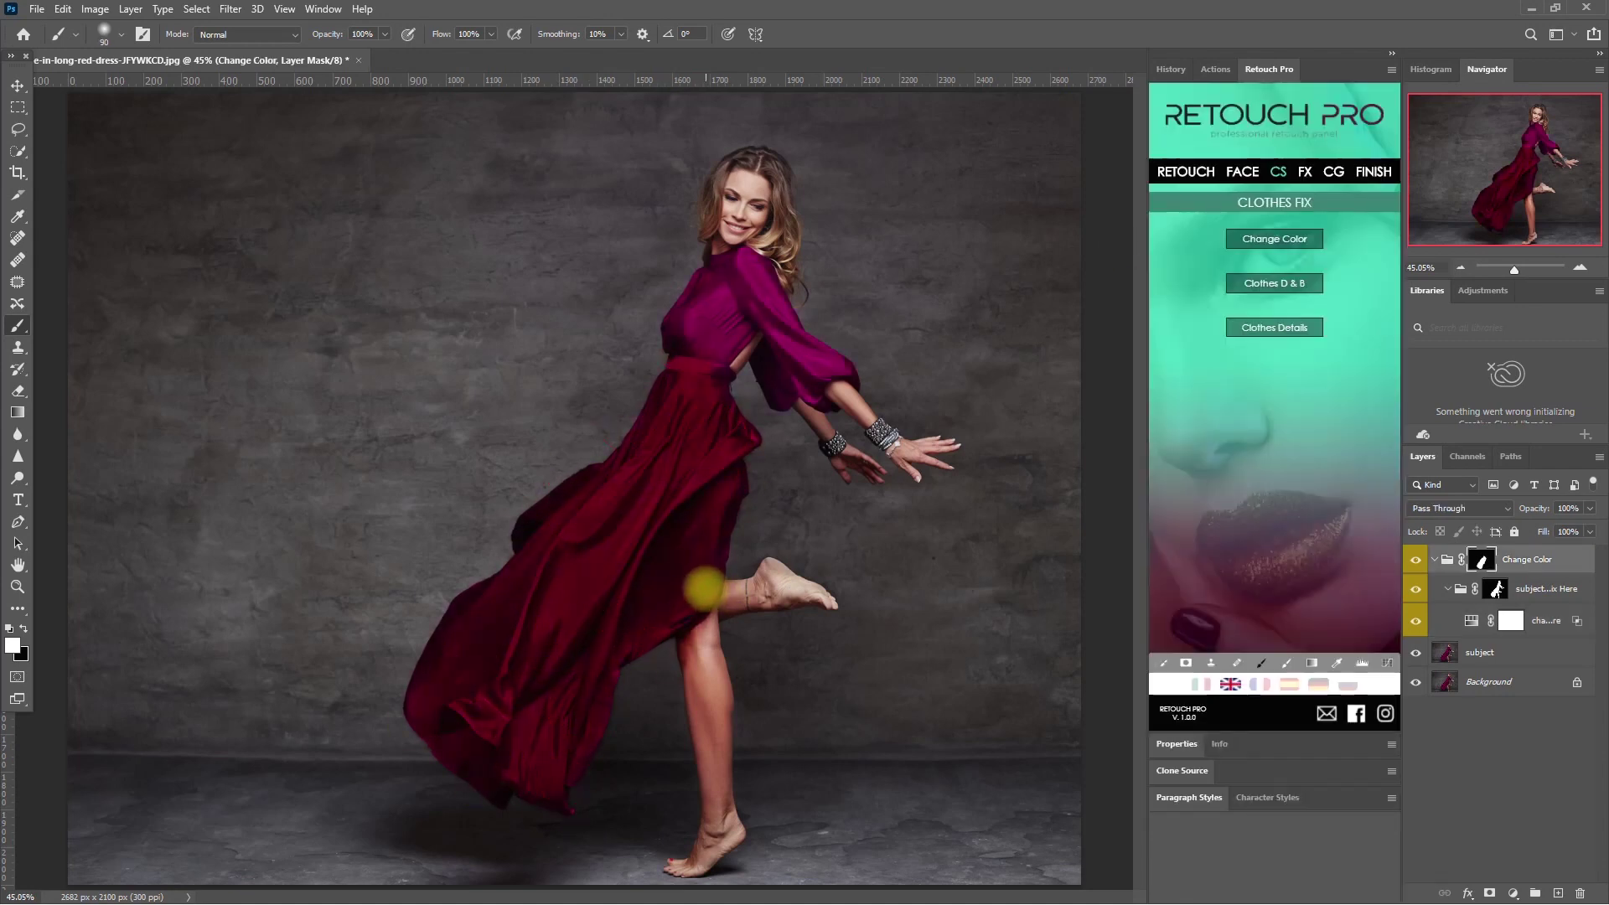
mouse_move(661, 506)
mouse_down()
mouse_move(726, 296)
mouse_move(805, 357)
mouse_move(715, 294)
mouse_up()
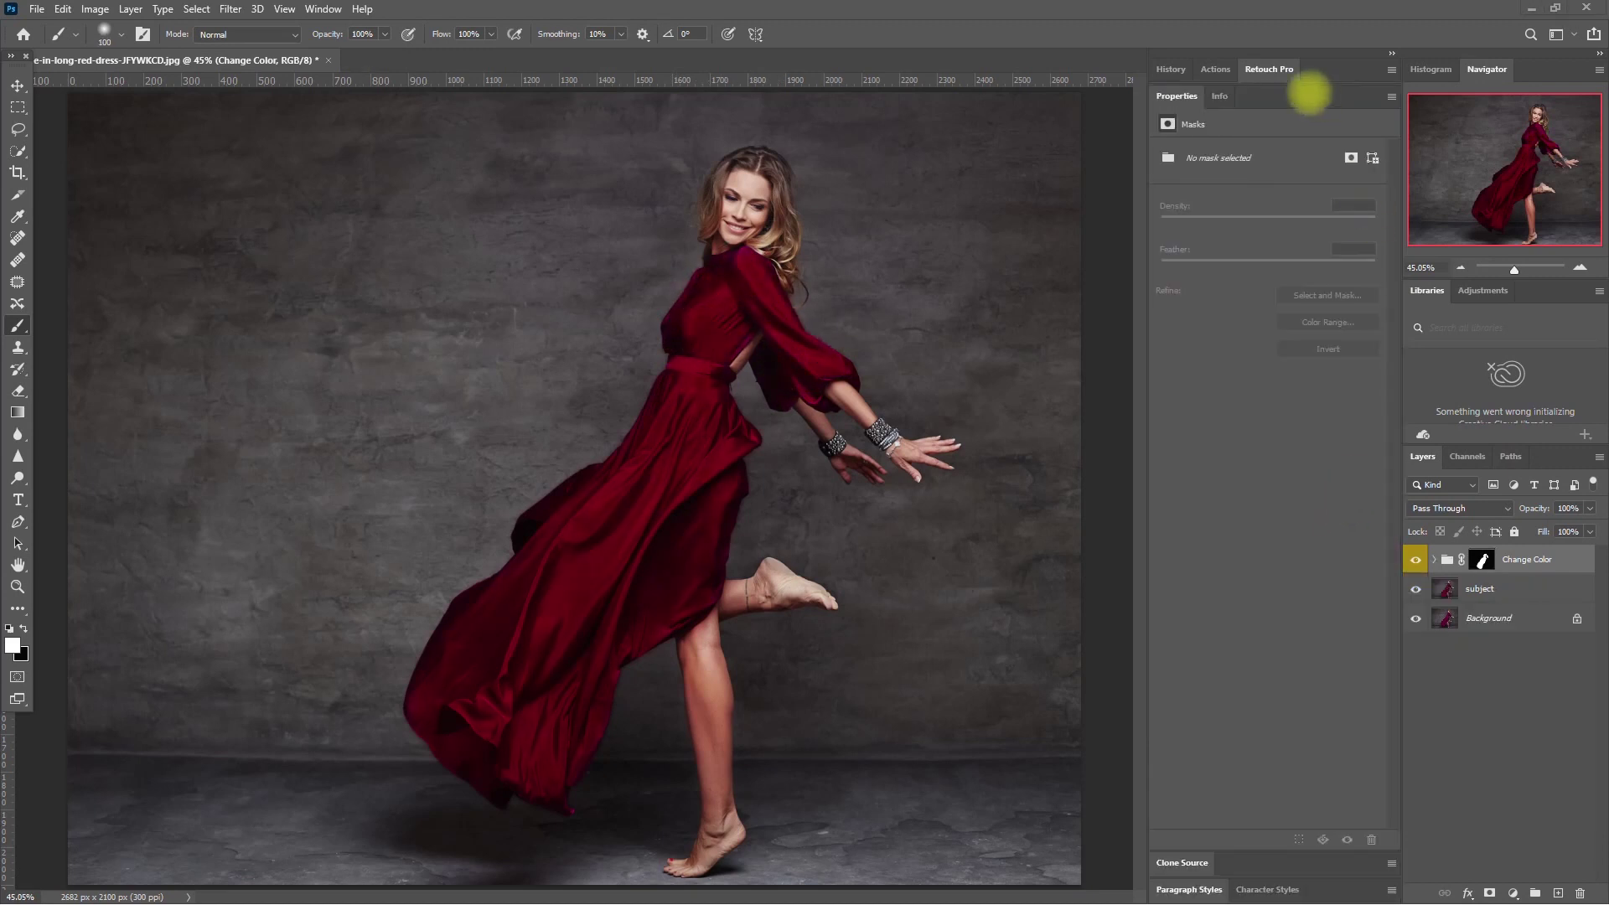
Step: Run the Clothes D & B fix from Retouch Pro's CS section and expand the Clothes - Dodge and Burn group
click(1280, 67)
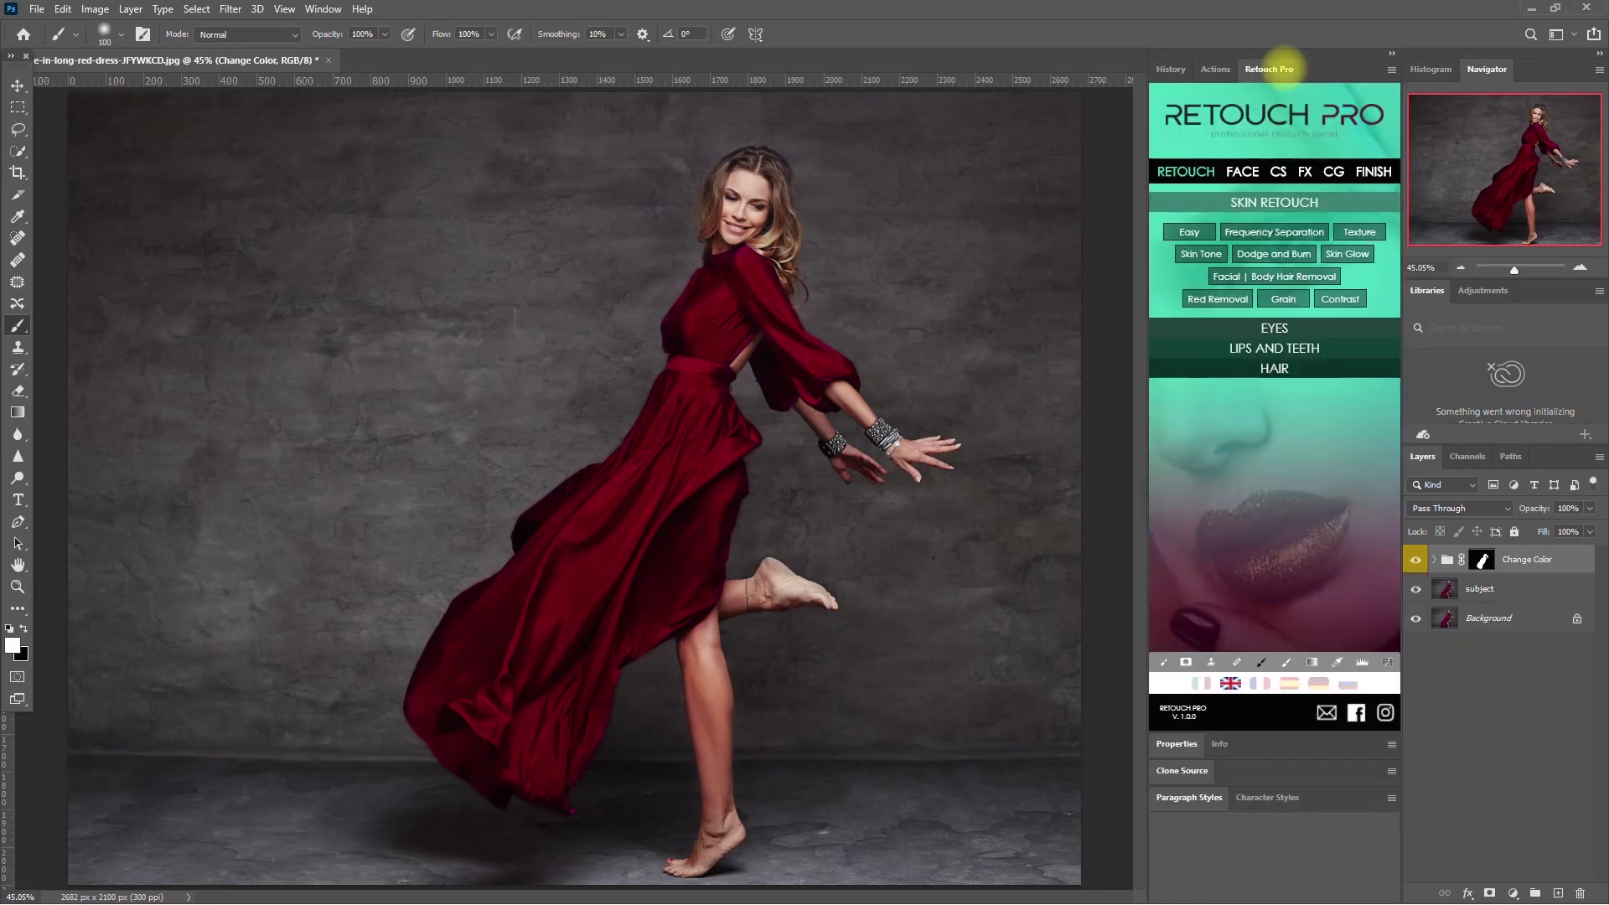
click(1278, 170)
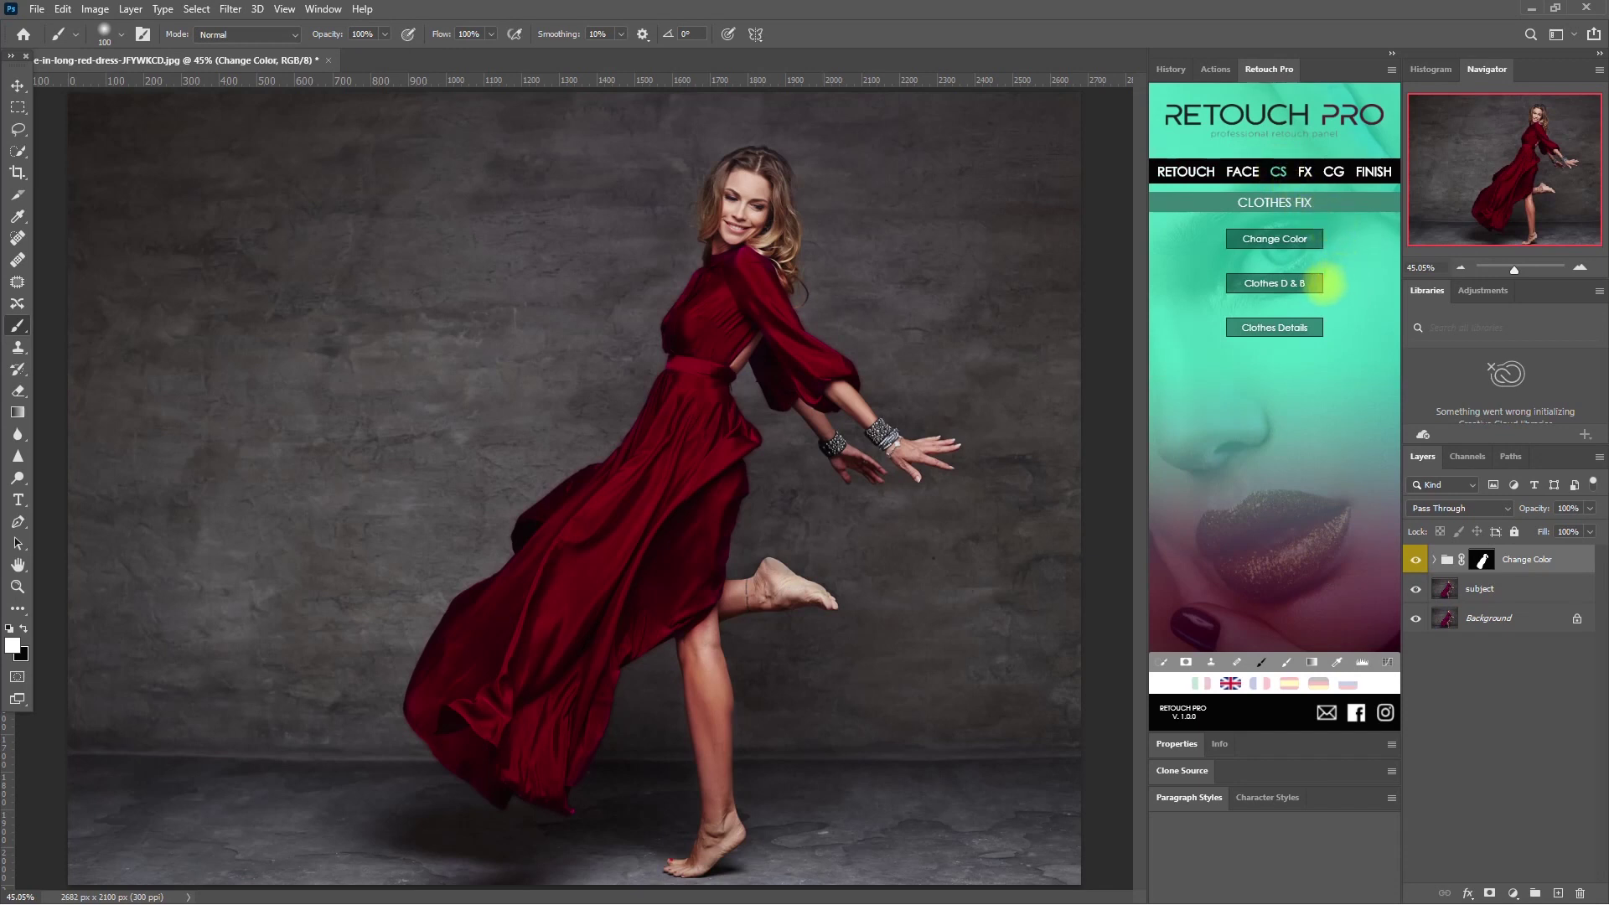
click(1311, 284)
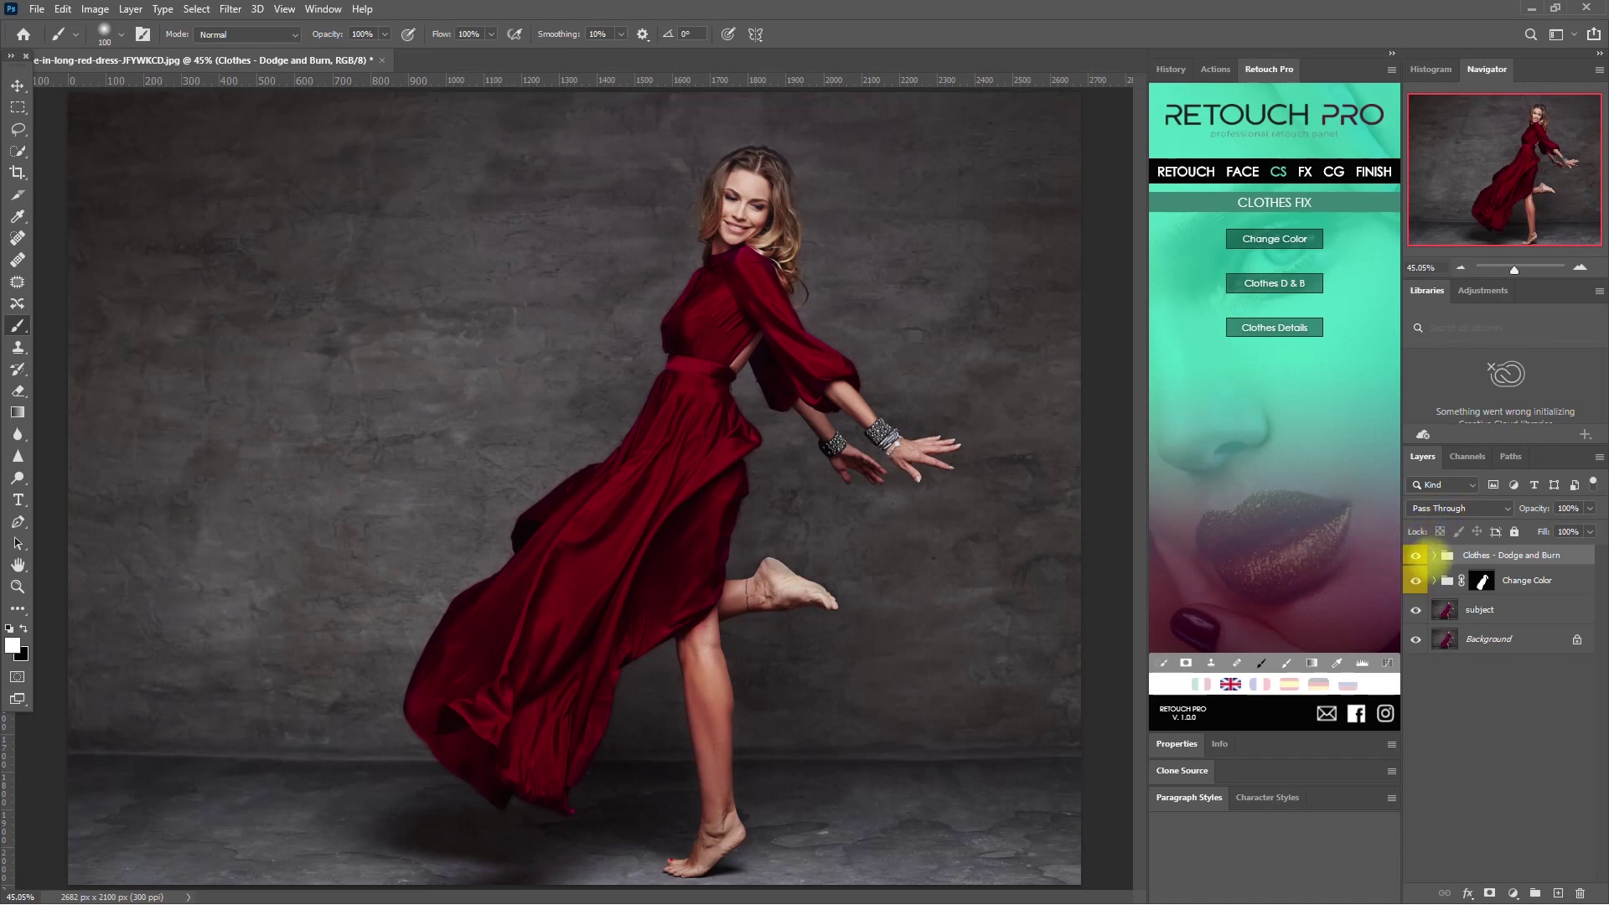
click(1434, 554)
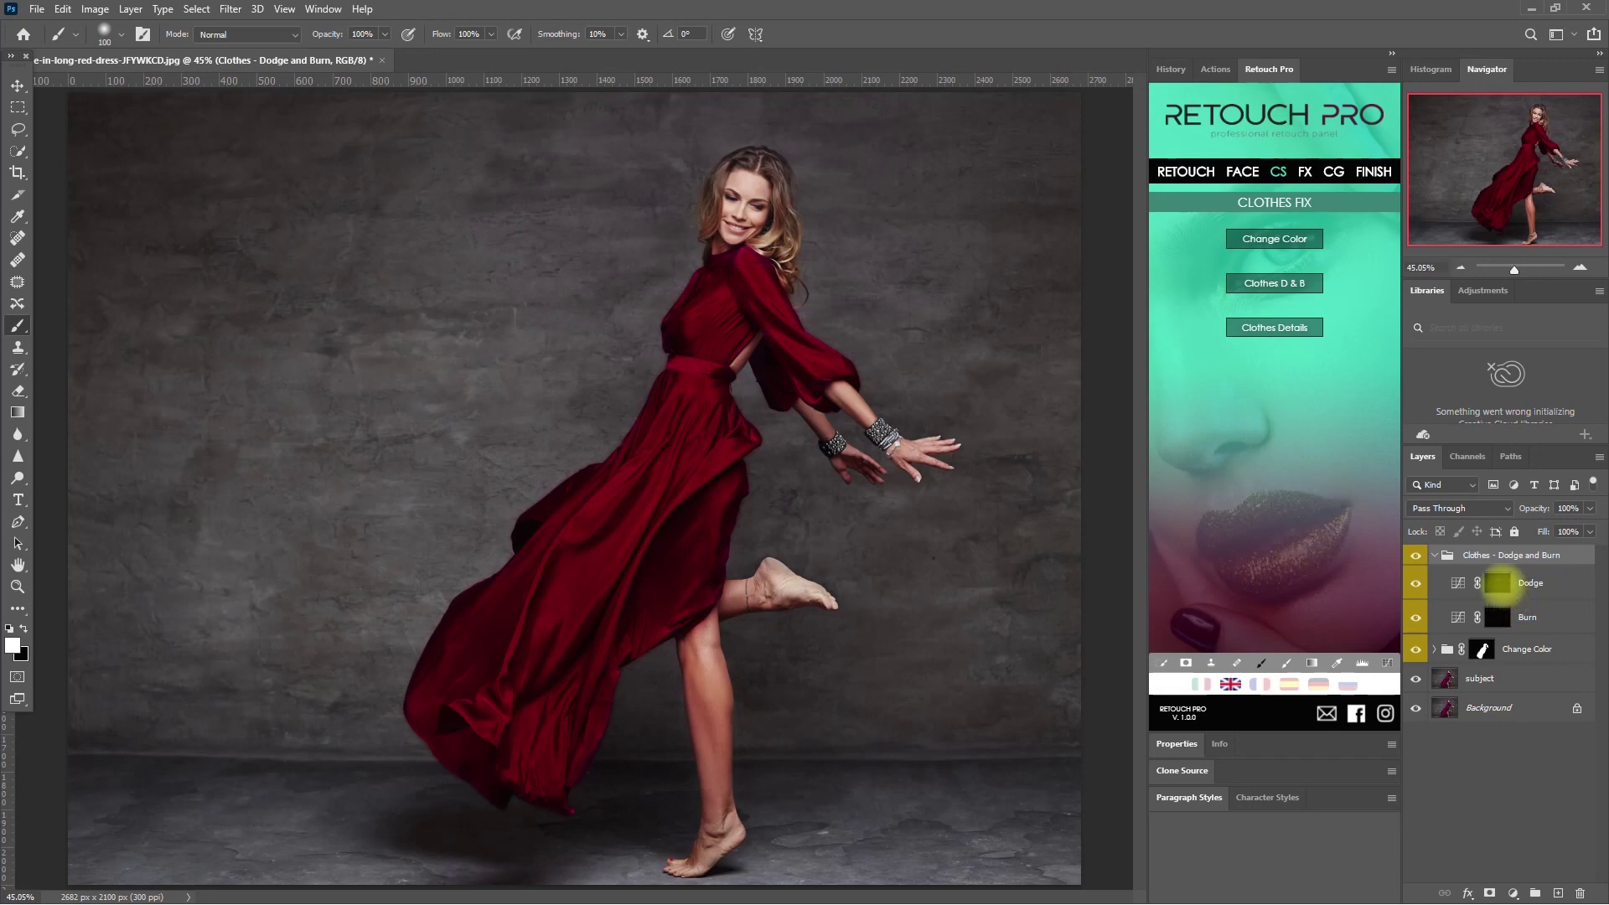
Step: Paint white on the Dodge layer mask to brighten the upper skirt folds, waist and sleeve, reducing the brush size to 50
click(1497, 583)
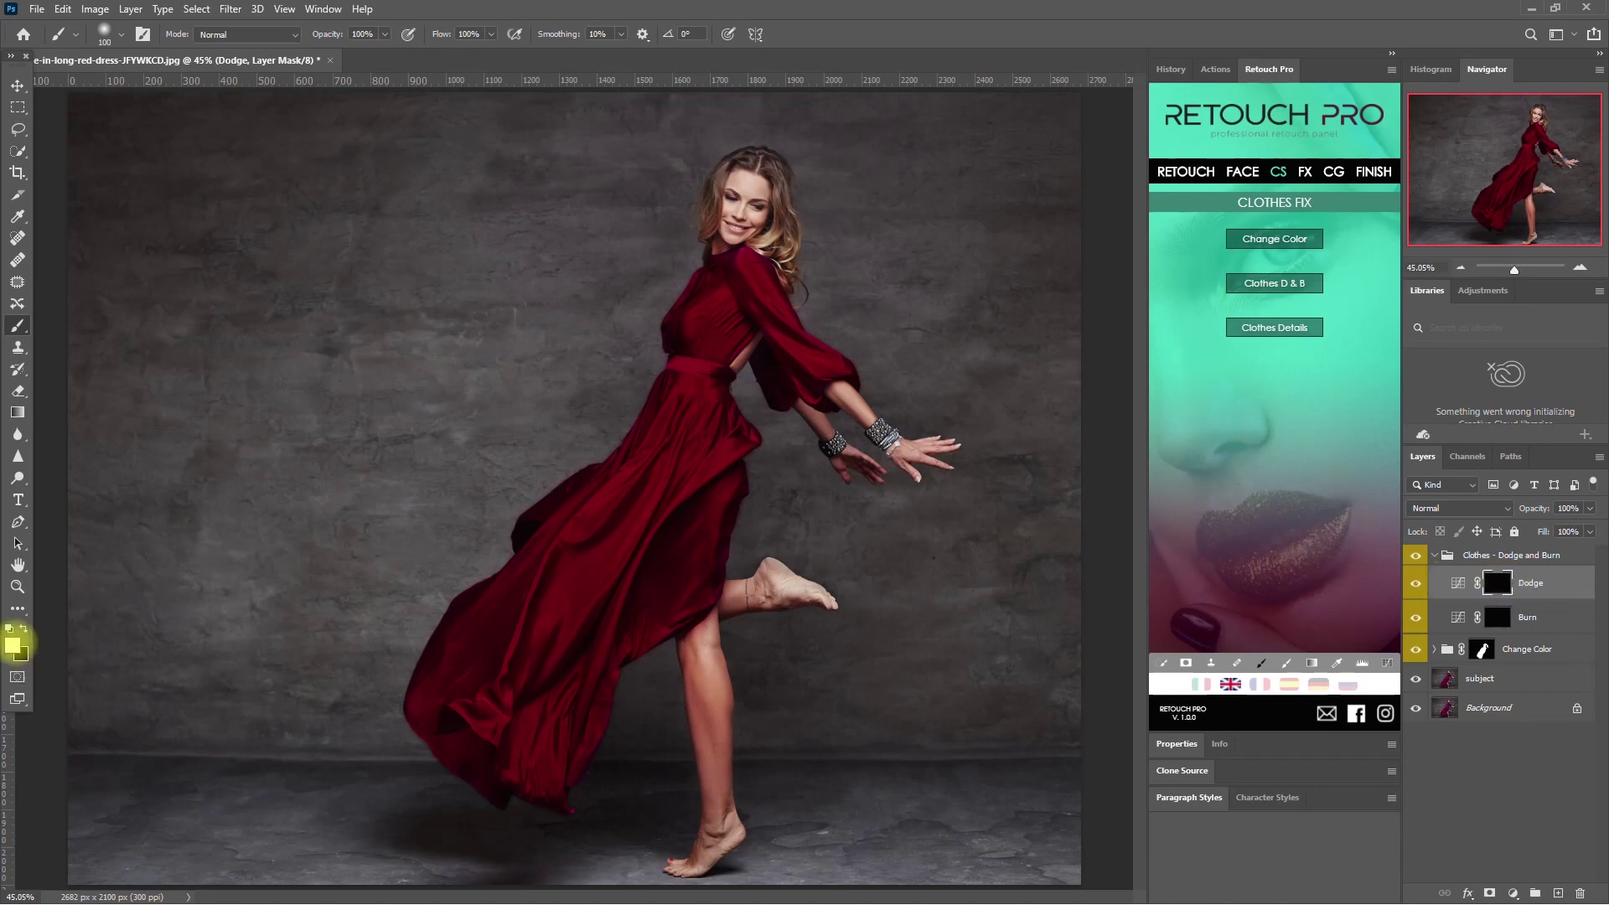
mouse_move(533, 635)
mouse_down()
mouse_move(513, 636)
mouse_move(470, 707)
mouse_move(528, 636)
mouse_move(586, 514)
mouse_up()
key(bracketleft)
key(bracketleft)
key(bracketleft)
key(bracketleft)
mouse_move(648, 451)
mouse_down()
mouse_move(543, 725)
mouse_move(524, 715)
mouse_move(532, 785)
mouse_move(634, 442)
mouse_move(691, 395)
mouse_move(676, 367)
mouse_move(712, 373)
mouse_up()
key(bracketleft)
mouse_move(750, 262)
mouse_down()
mouse_move(789, 345)
mouse_move(838, 368)
mouse_move(800, 333)
mouse_move(800, 379)
mouse_up()
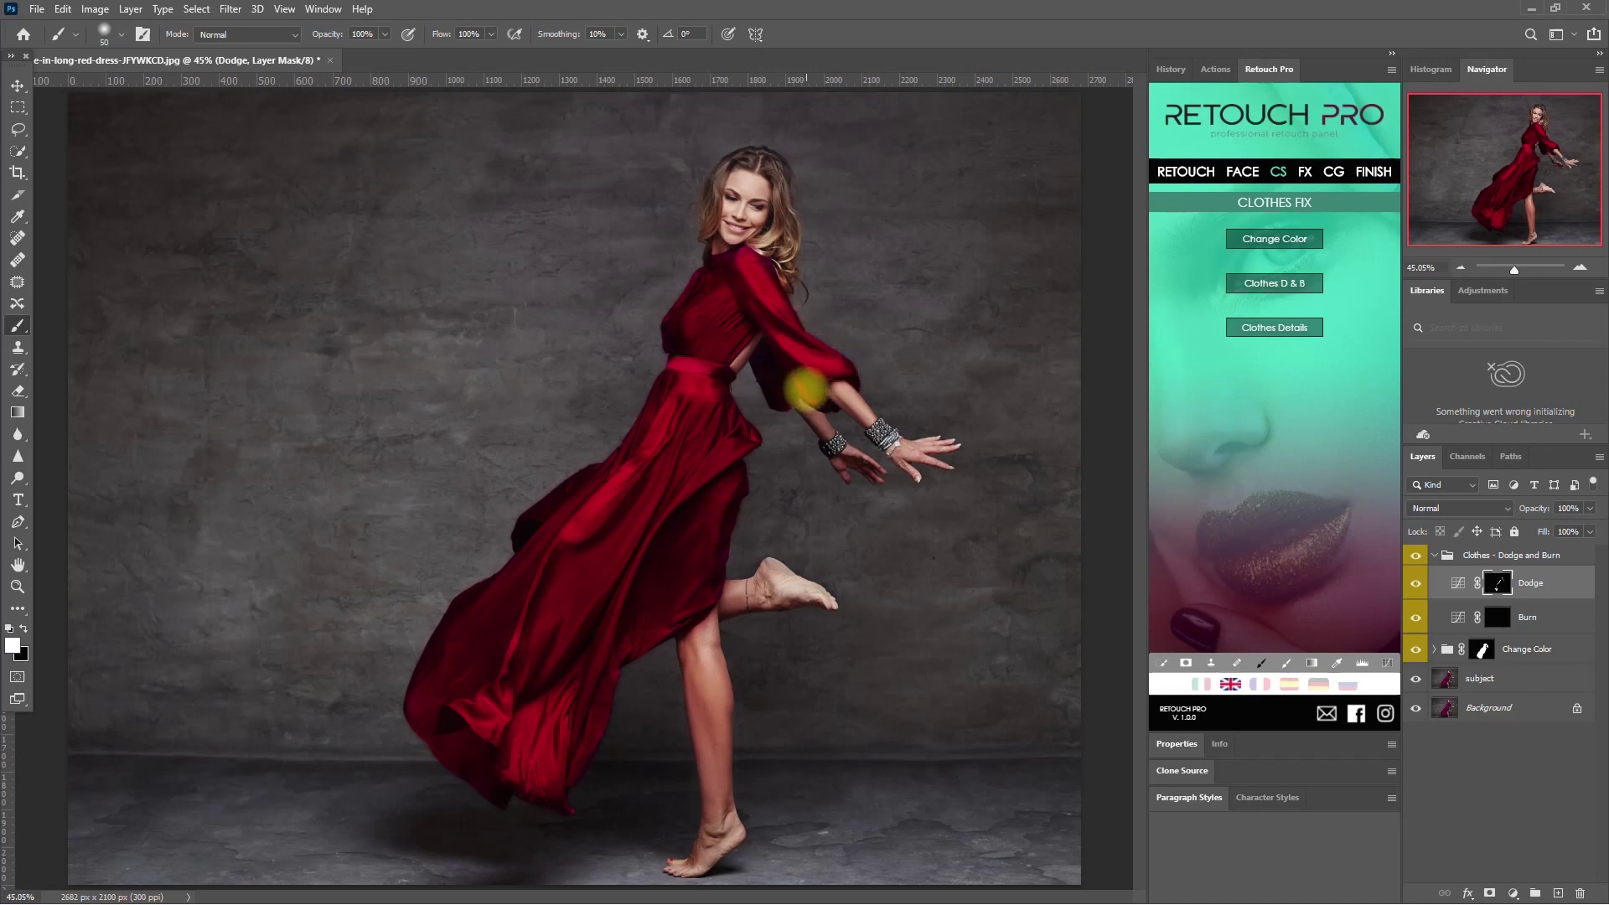
Step: Brighten the narrower skirt folds on the Dodge mask using smaller brush sizes of 35 and 20
key(bracketleft)
key(bracketleft)
key(bracketleft)
drag(740, 441, 665, 519)
key(bracketleft)
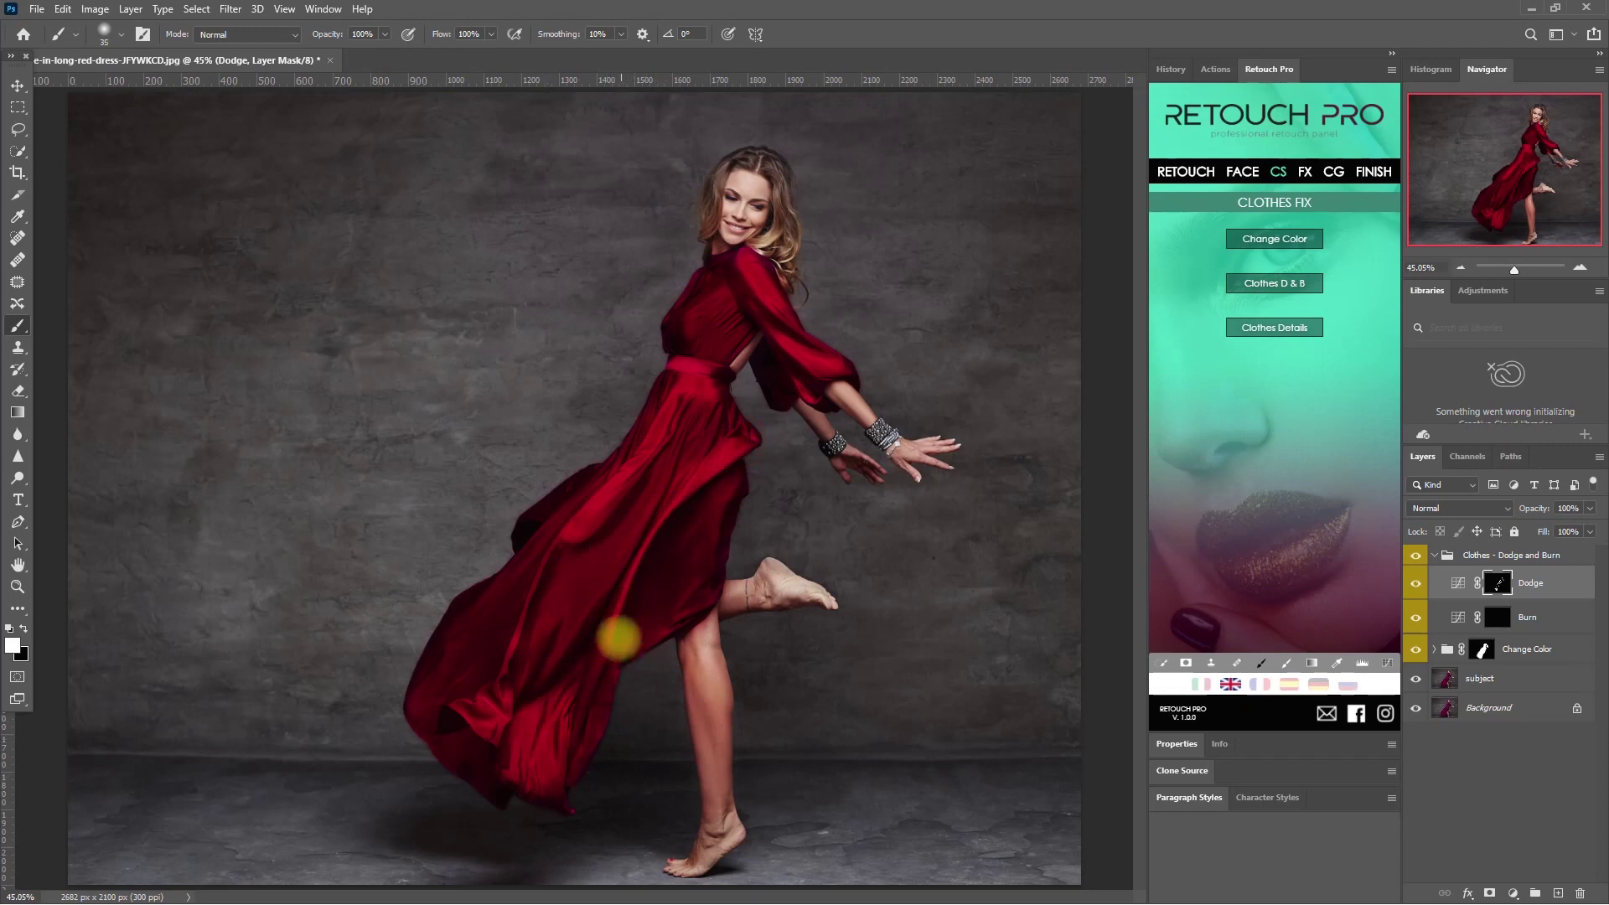
key(bracketleft)
key(bracketleft)
key(bracketleft)
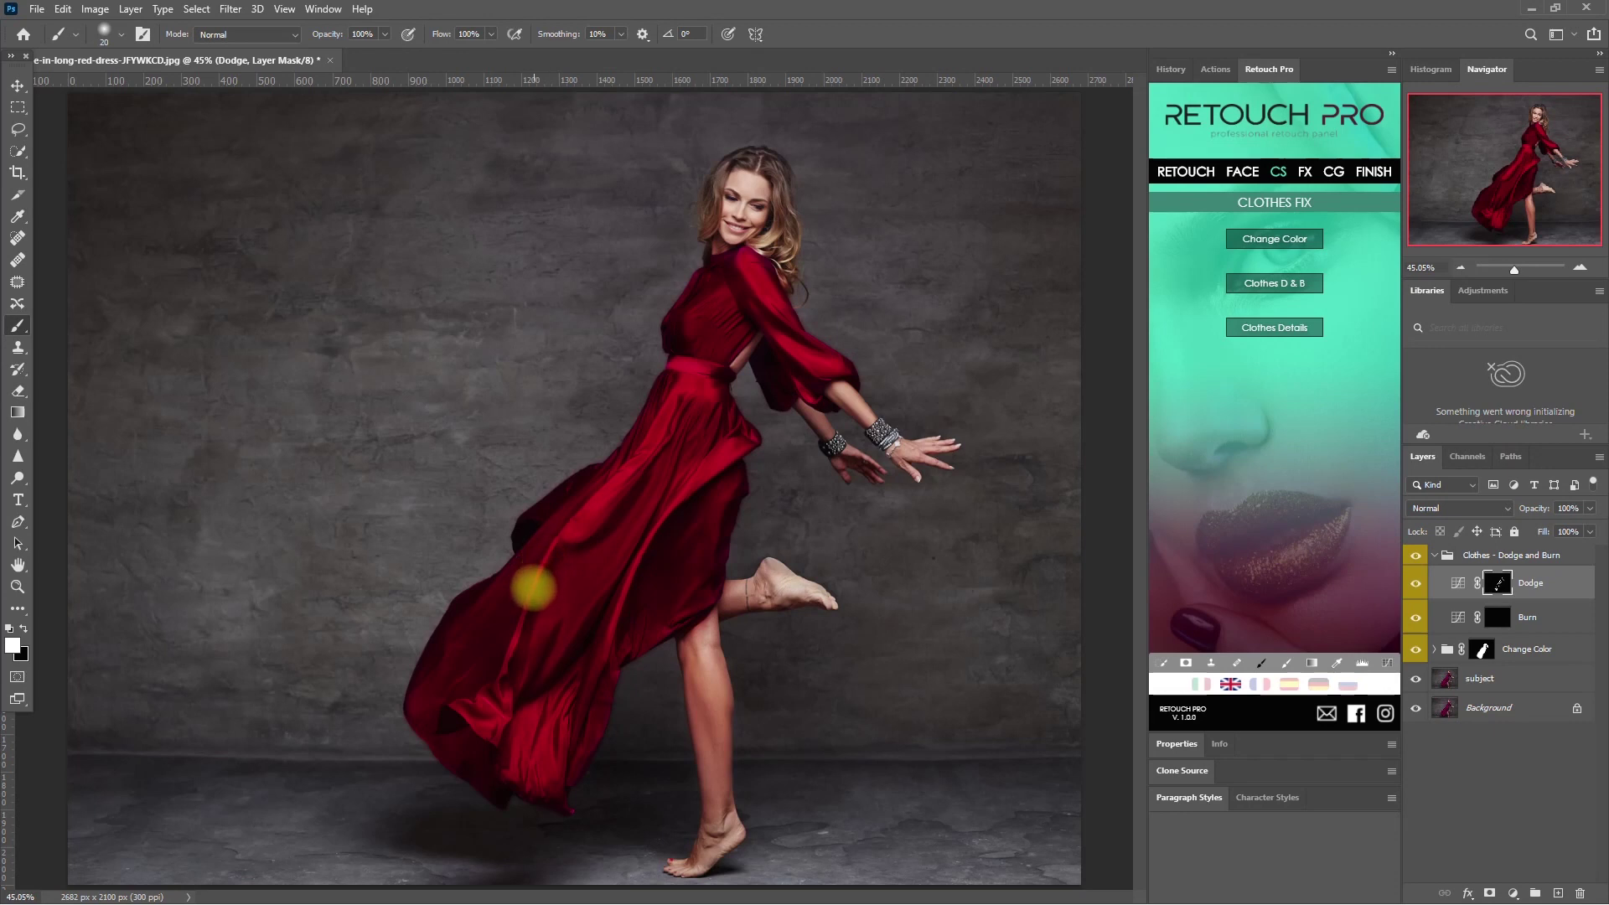
drag(561, 539, 498, 662)
key(bracketright)
key(bracketright)
key(bracketright)
key(bracketright)
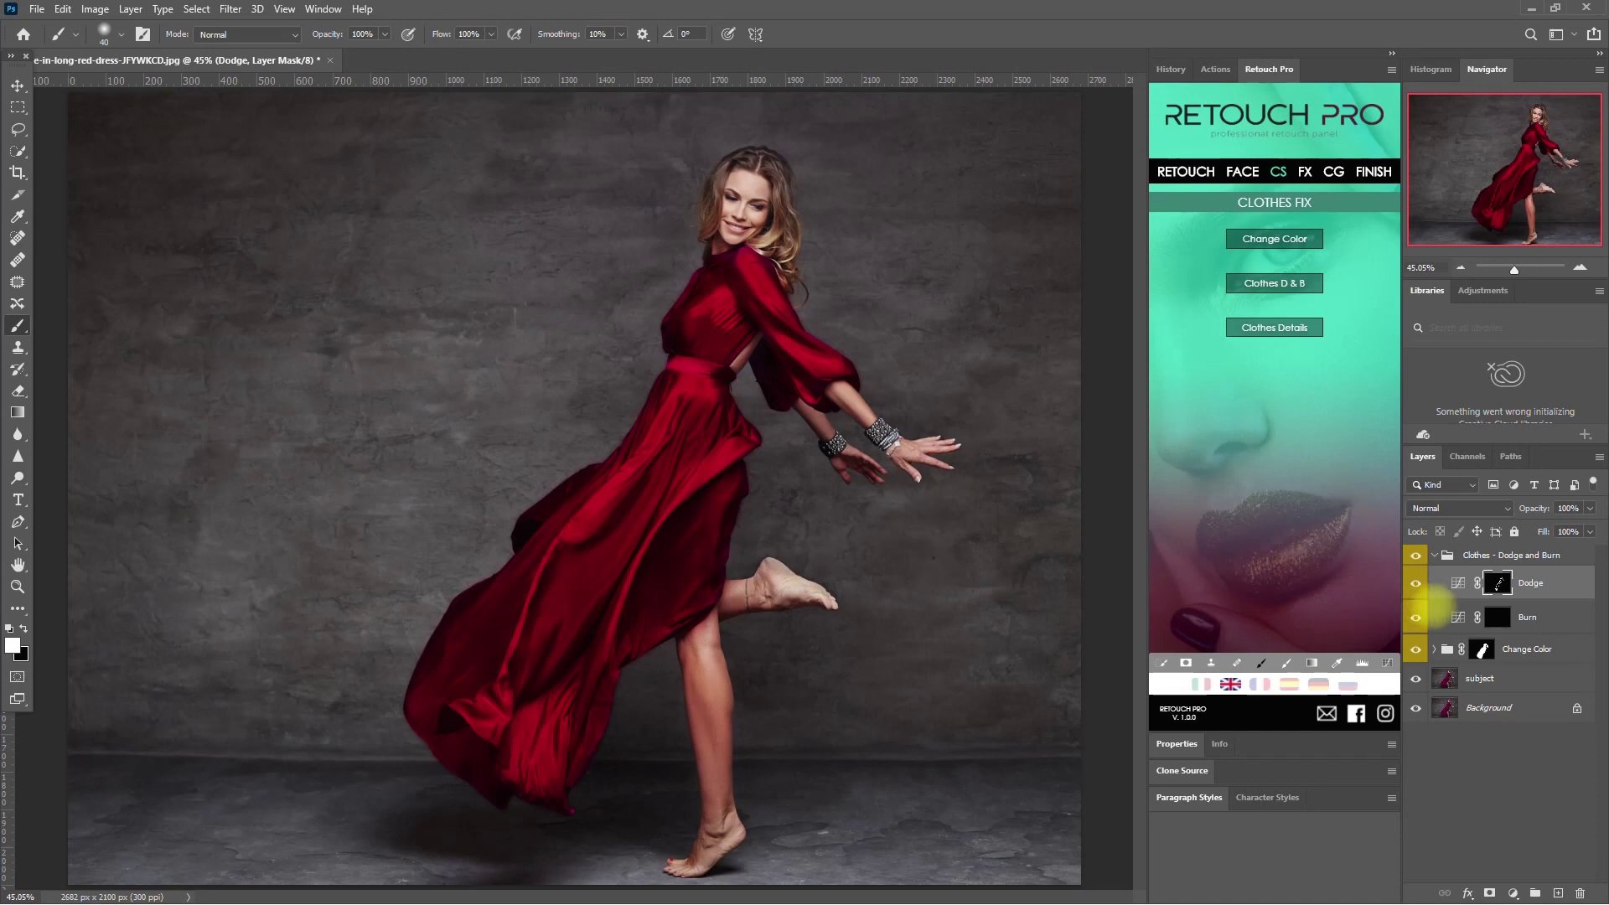
Step: Hide and show the Dodge layer repeatedly to compare the dress highlights
click(1415, 583)
click(1415, 584)
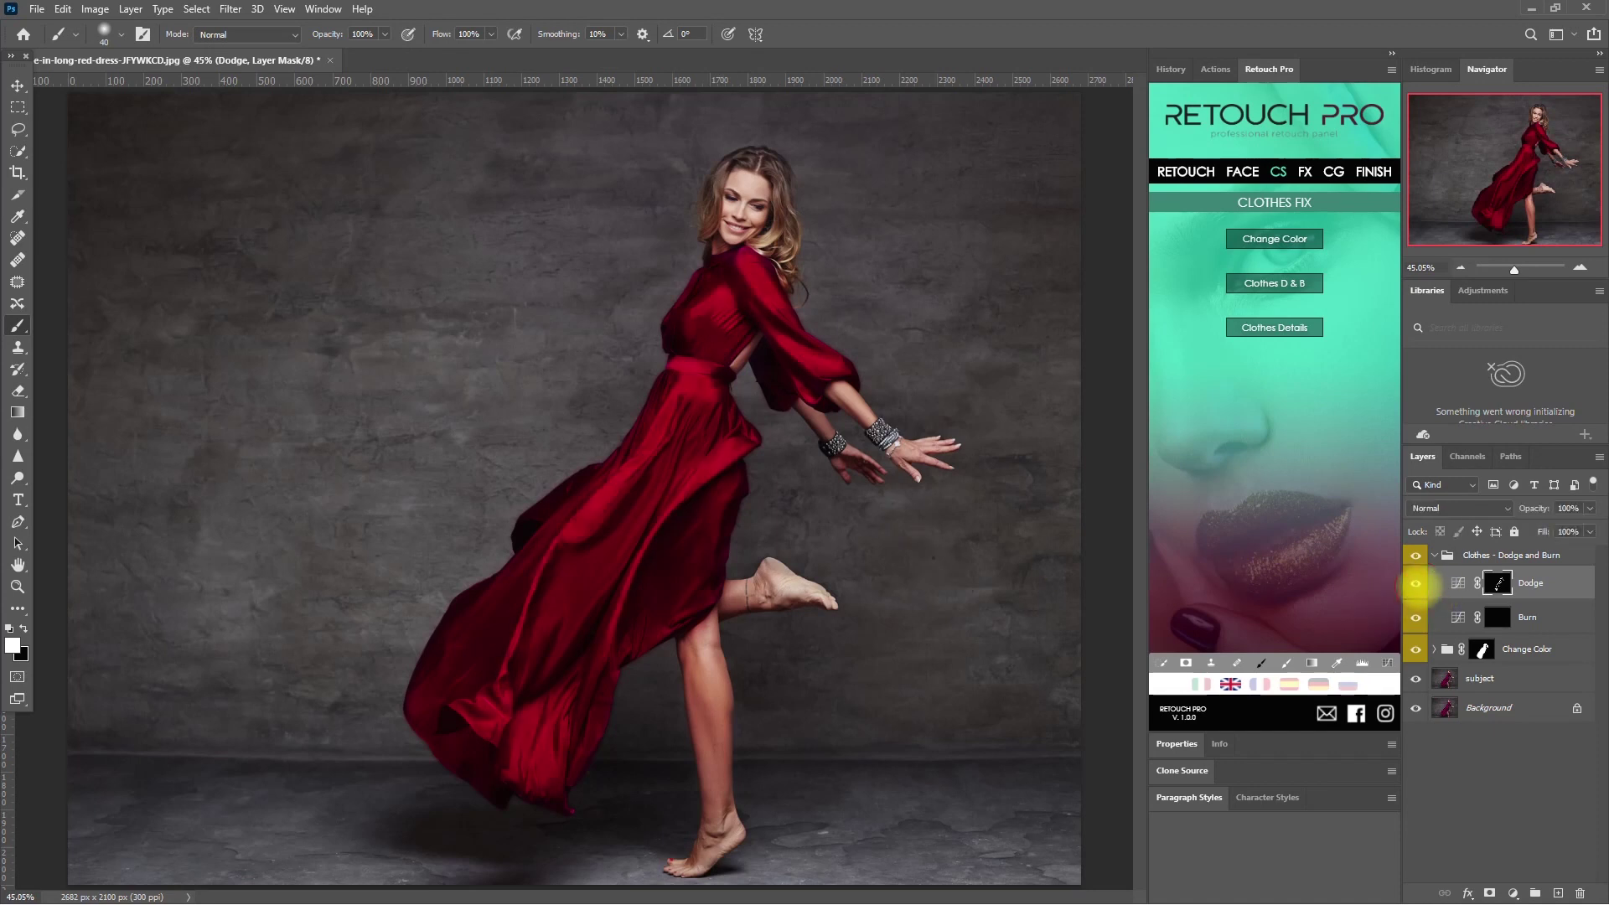
click(1415, 583)
click(1415, 583)
click(1415, 583)
click(1415, 583)
click(1415, 583)
Step: Paint white on the Burn layer mask to darken the shadow folds of the red skirt
click(1497, 617)
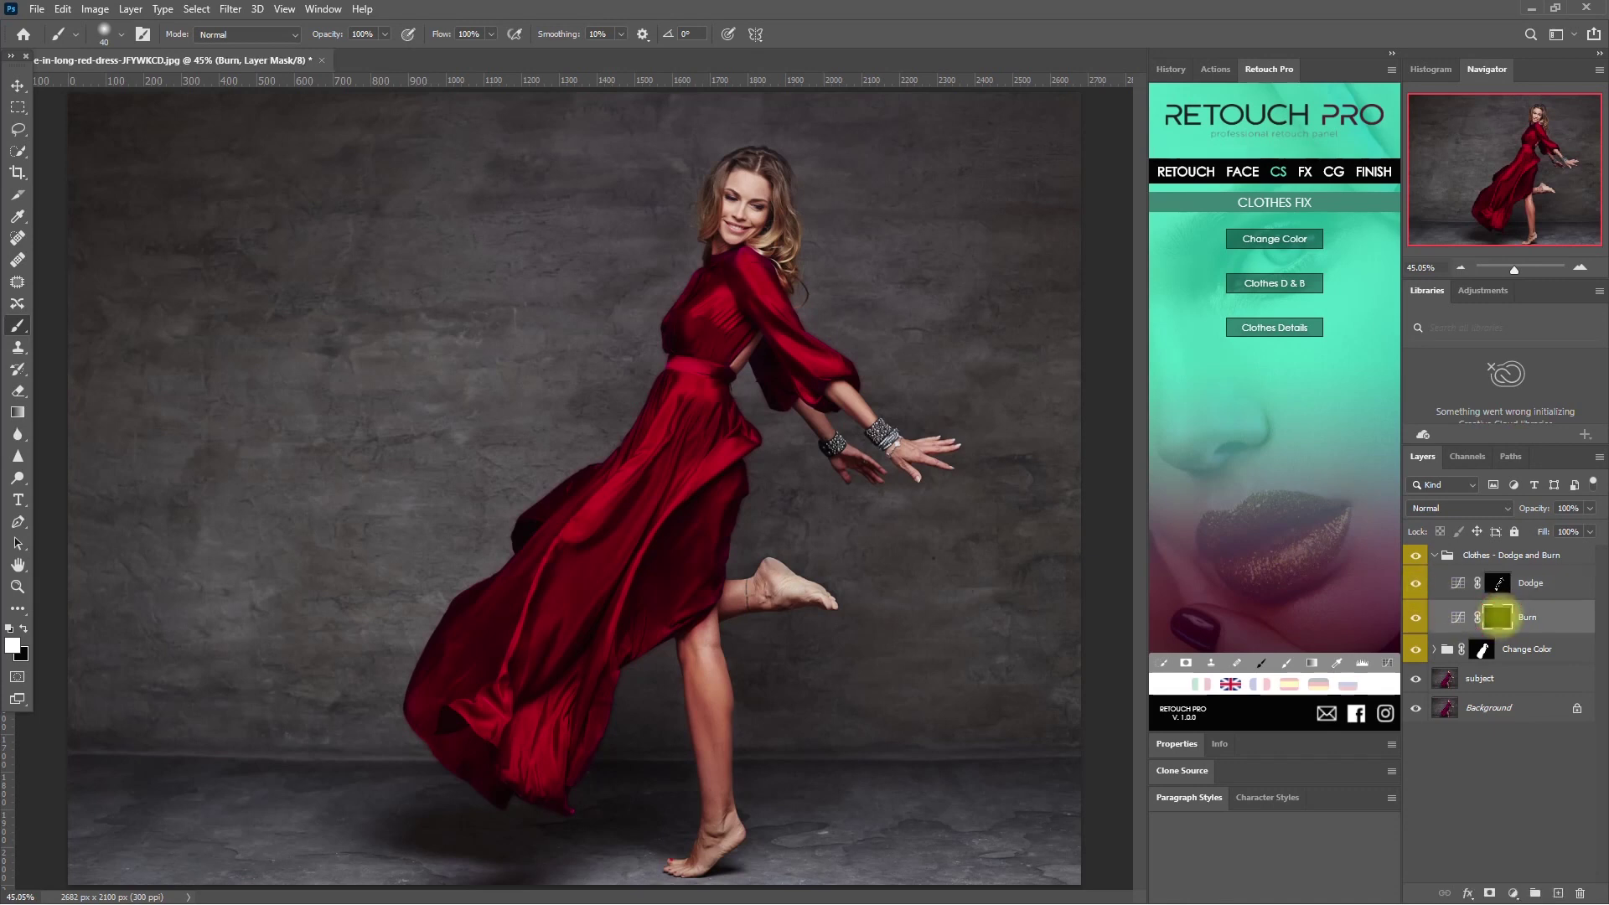
key(bracketright)
key(bracketright)
drag(735, 470, 641, 590)
drag(699, 536, 659, 589)
key(bracketleft)
key(bracketleft)
mouse_move(592, 471)
mouse_down()
mouse_move(532, 520)
mouse_move(568, 492)
mouse_up()
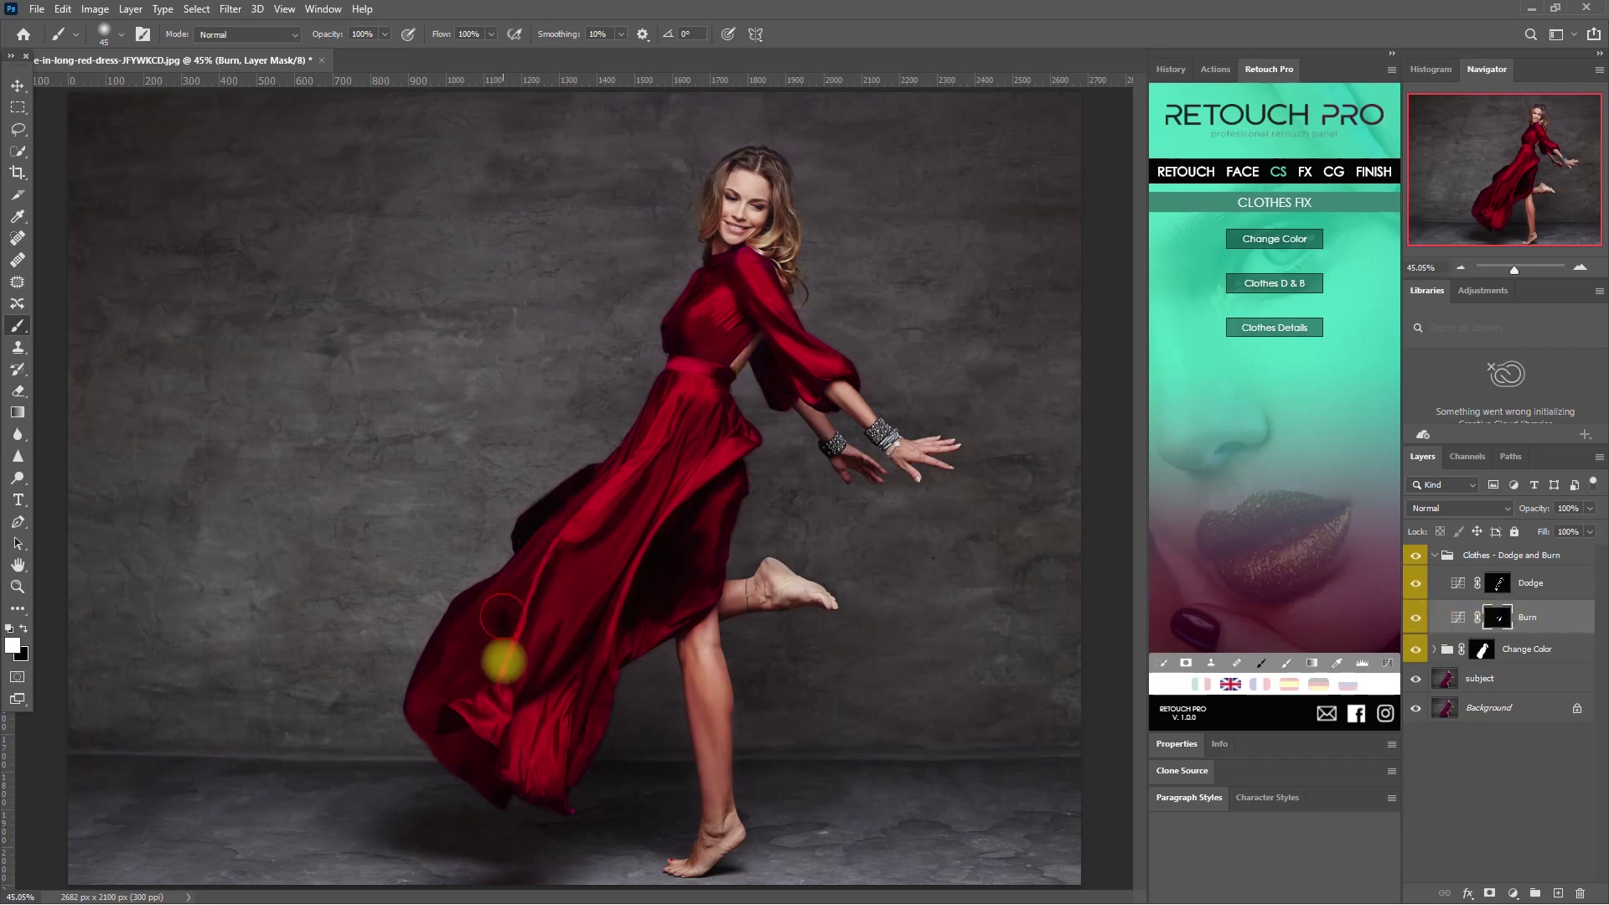
Step: Hide and show the Burn layer to compare the darkened skirt folds
click(1458, 617)
click(1415, 618)
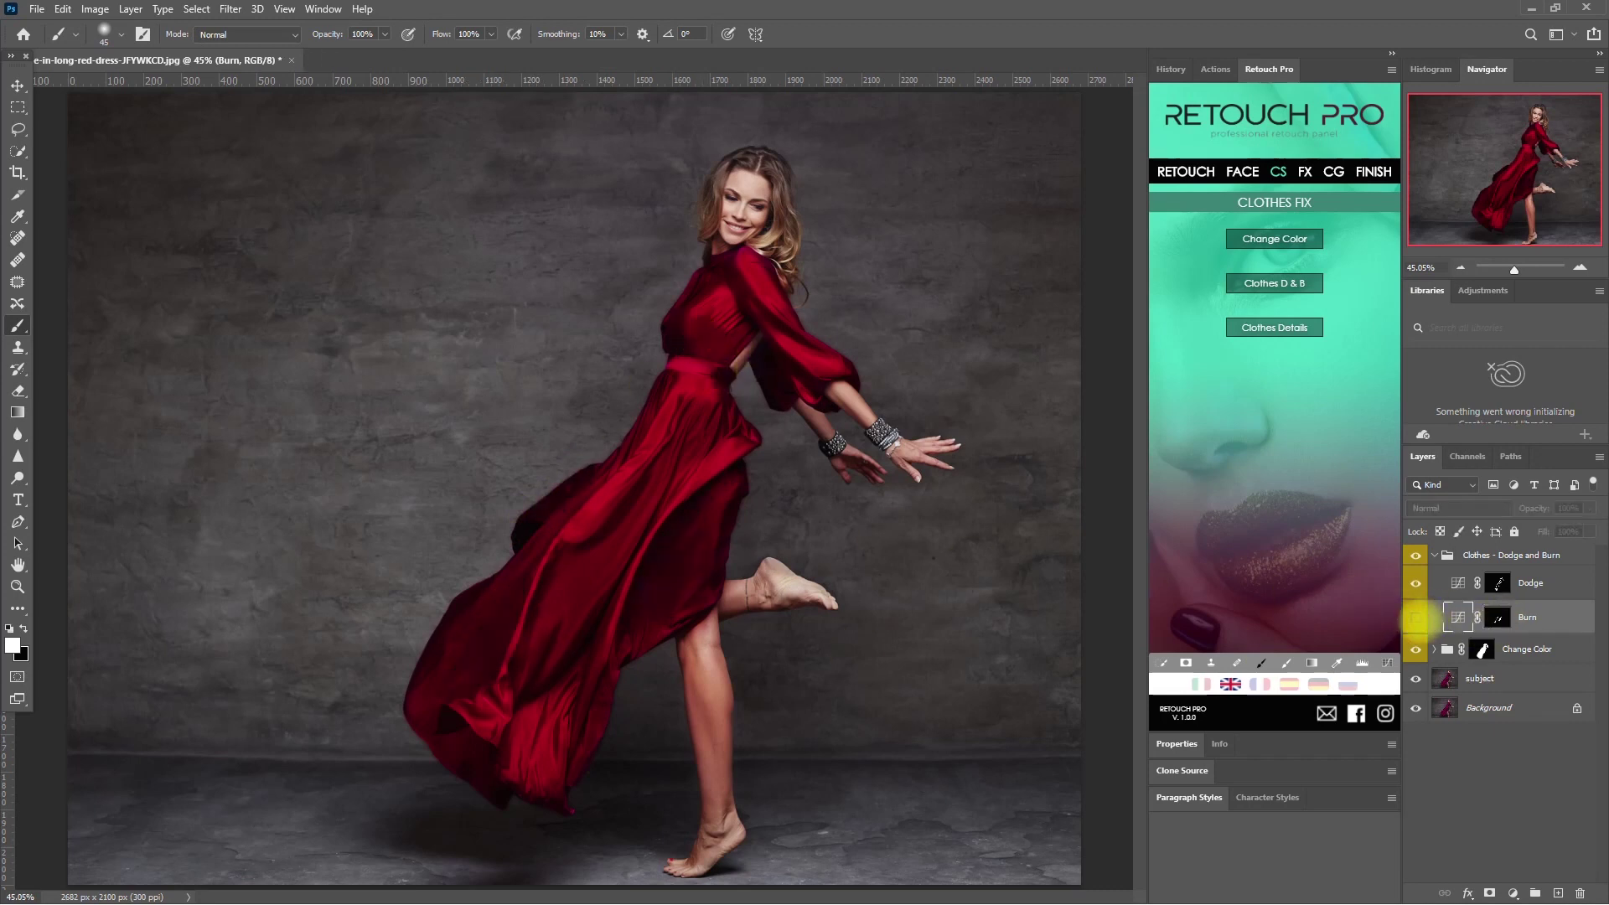
click(1416, 619)
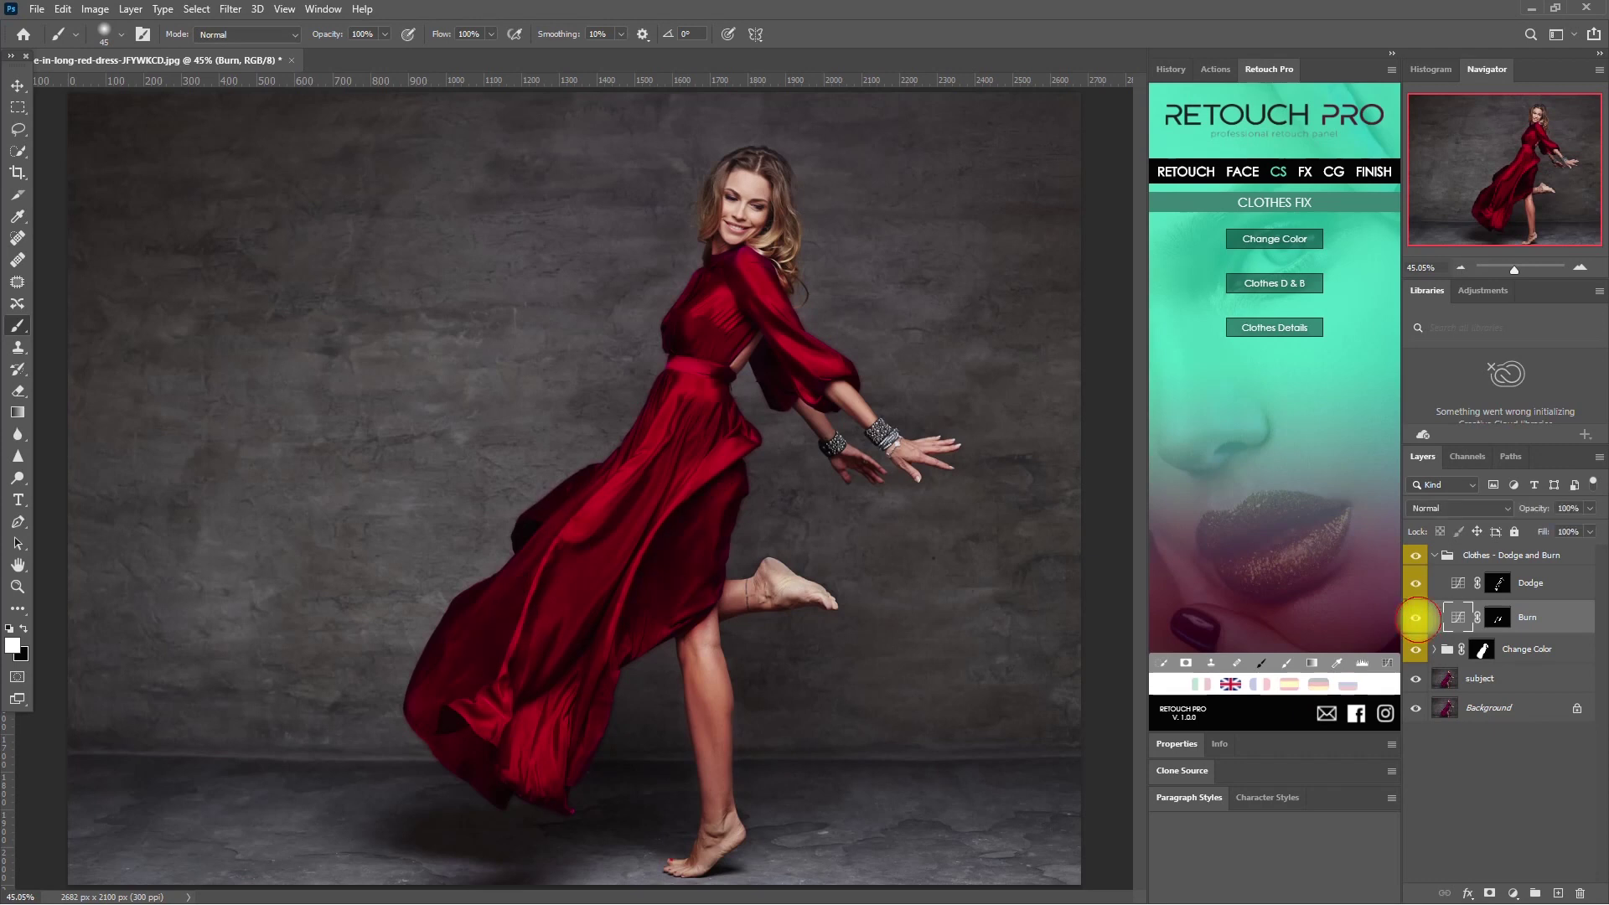
click(1415, 619)
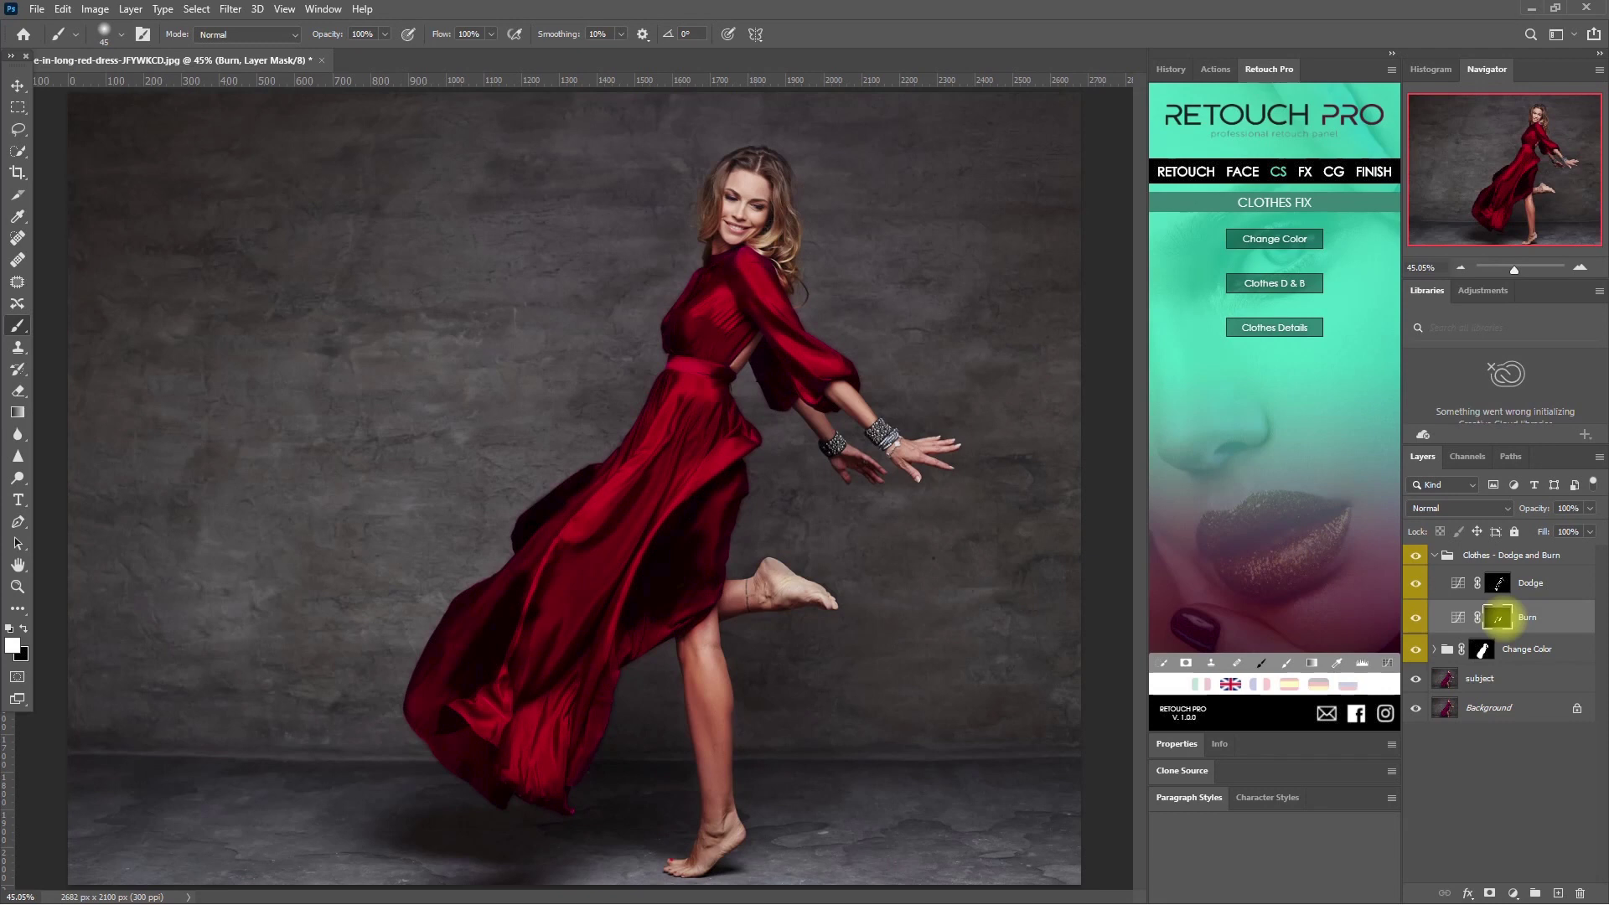
Step: Erase the darkened areas from the Burn mask by painting over the skirt folds in black with a brush enlarged to 90
click(24, 629)
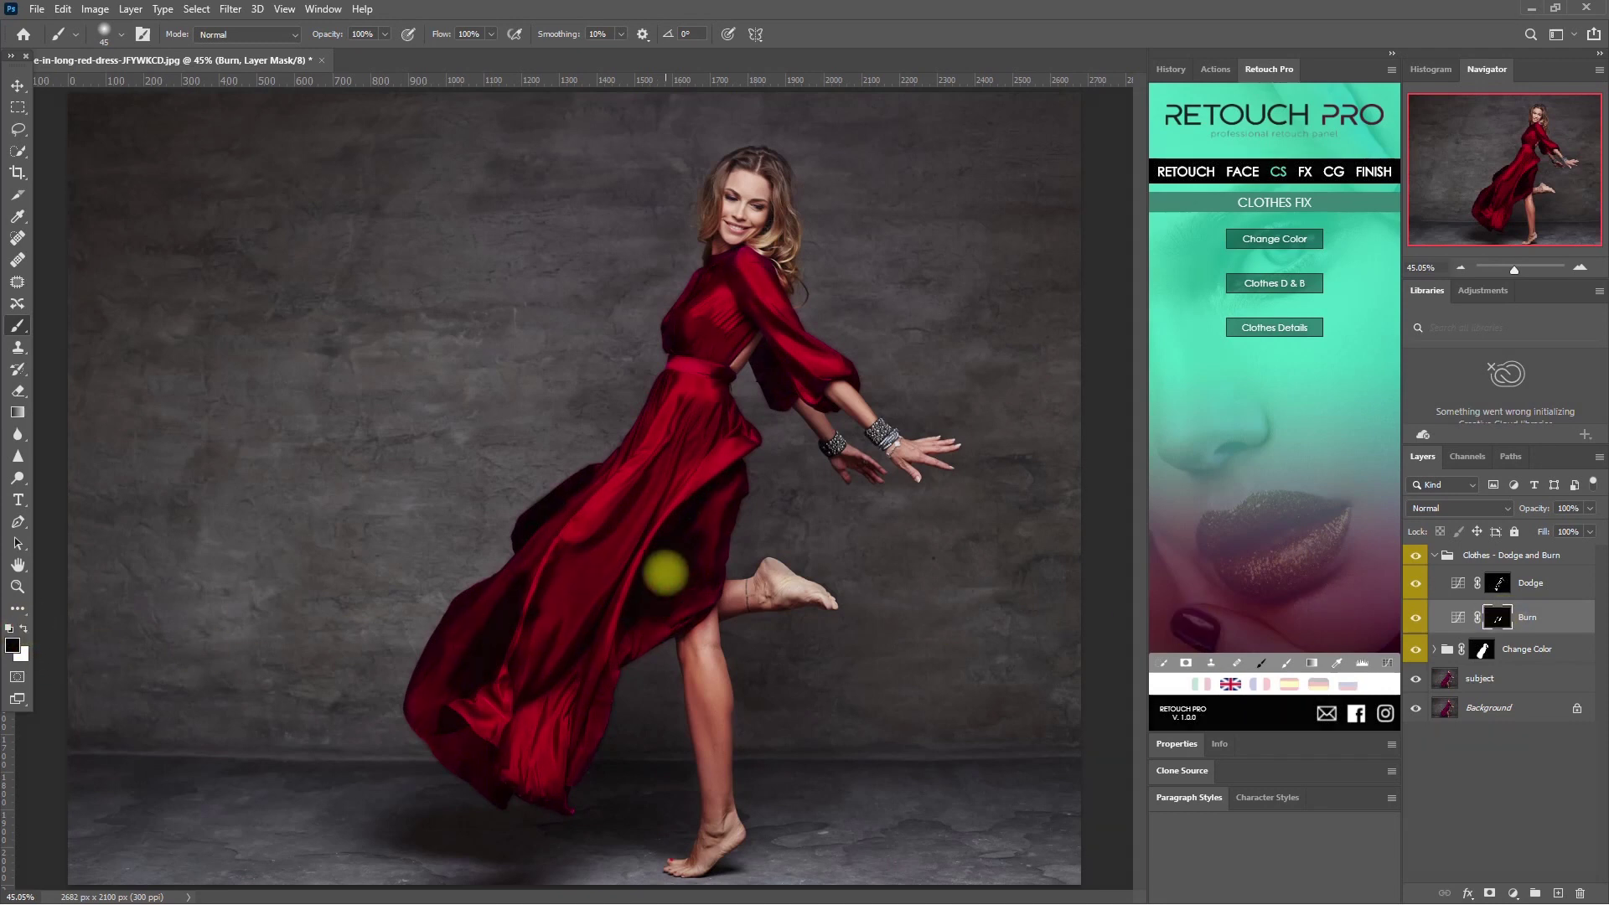
key(bracketright)
key(bracketright)
key(bracketright)
key(bracketright)
mouse_move(520, 552)
mouse_down()
mouse_move(469, 612)
mouse_move(491, 658)
mouse_move(693, 503)
mouse_move(621, 617)
mouse_move(729, 467)
mouse_move(645, 545)
mouse_move(625, 617)
mouse_move(636, 600)
mouse_move(567, 603)
mouse_move(562, 523)
mouse_up()
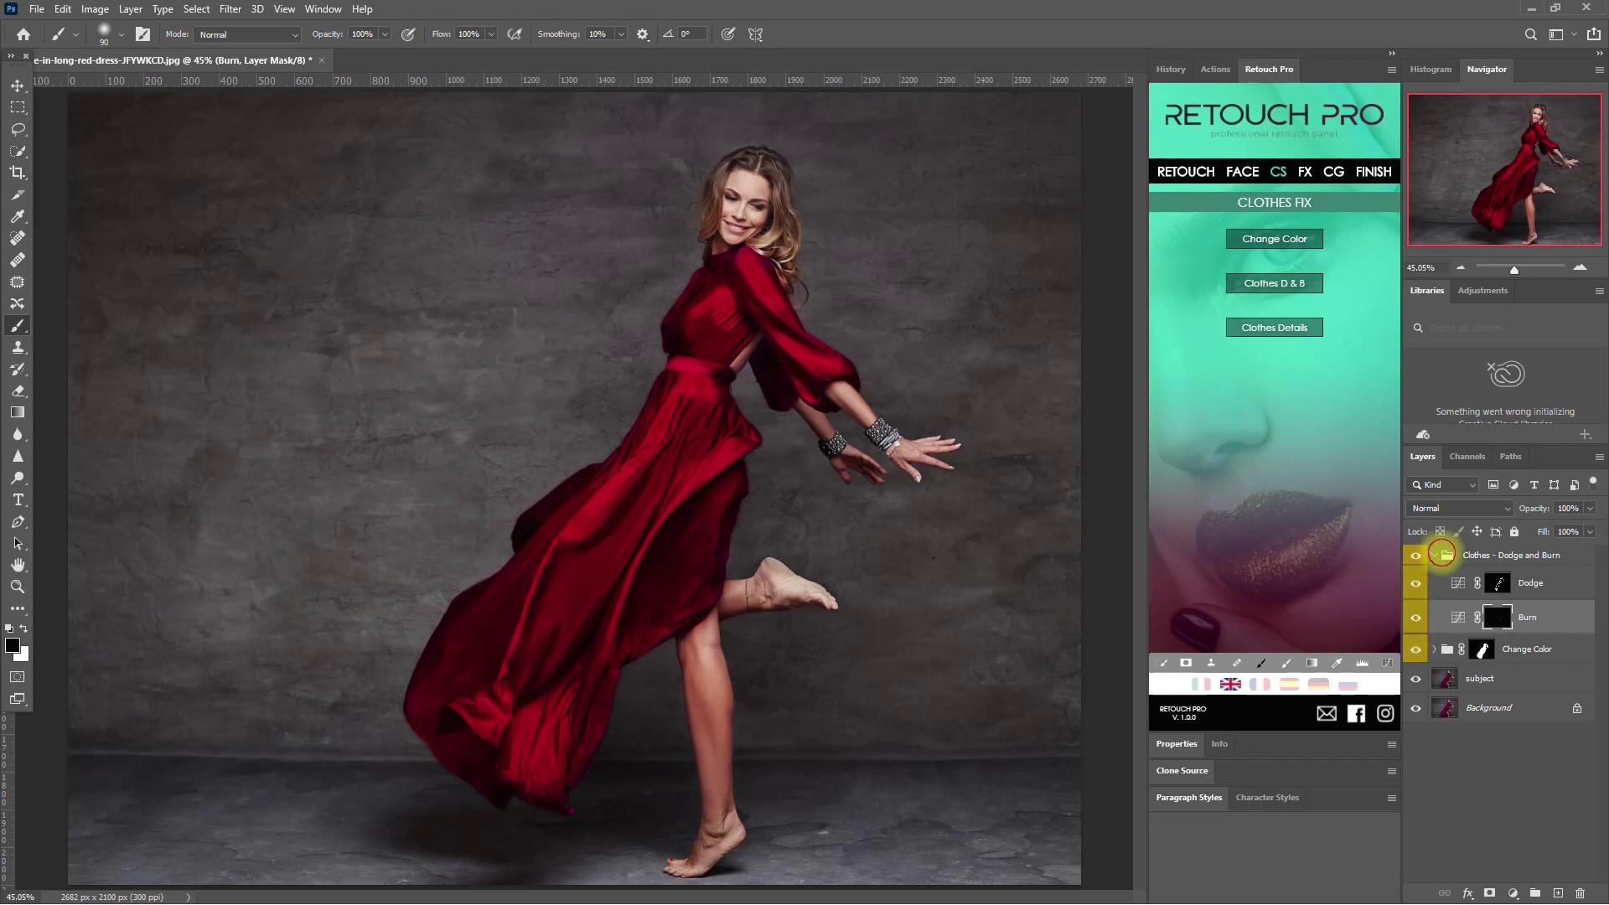
Step: Select the Clothes - Dodge and Burn group and compare the dress with the group hidden and shown
click(1442, 553)
click(1415, 555)
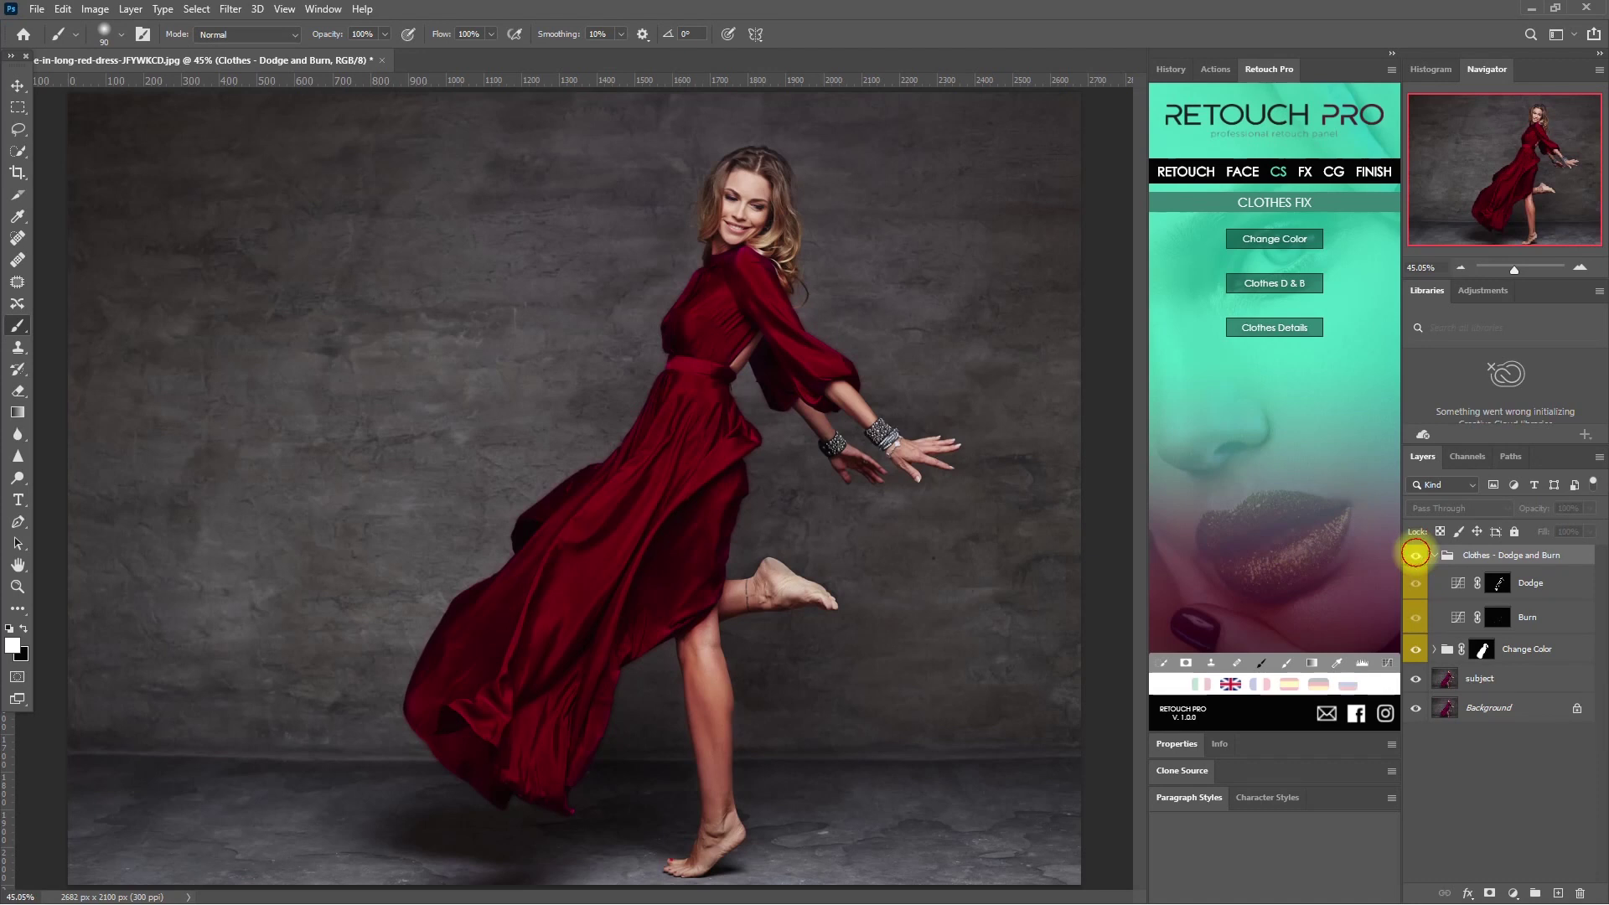
click(1415, 554)
click(1415, 555)
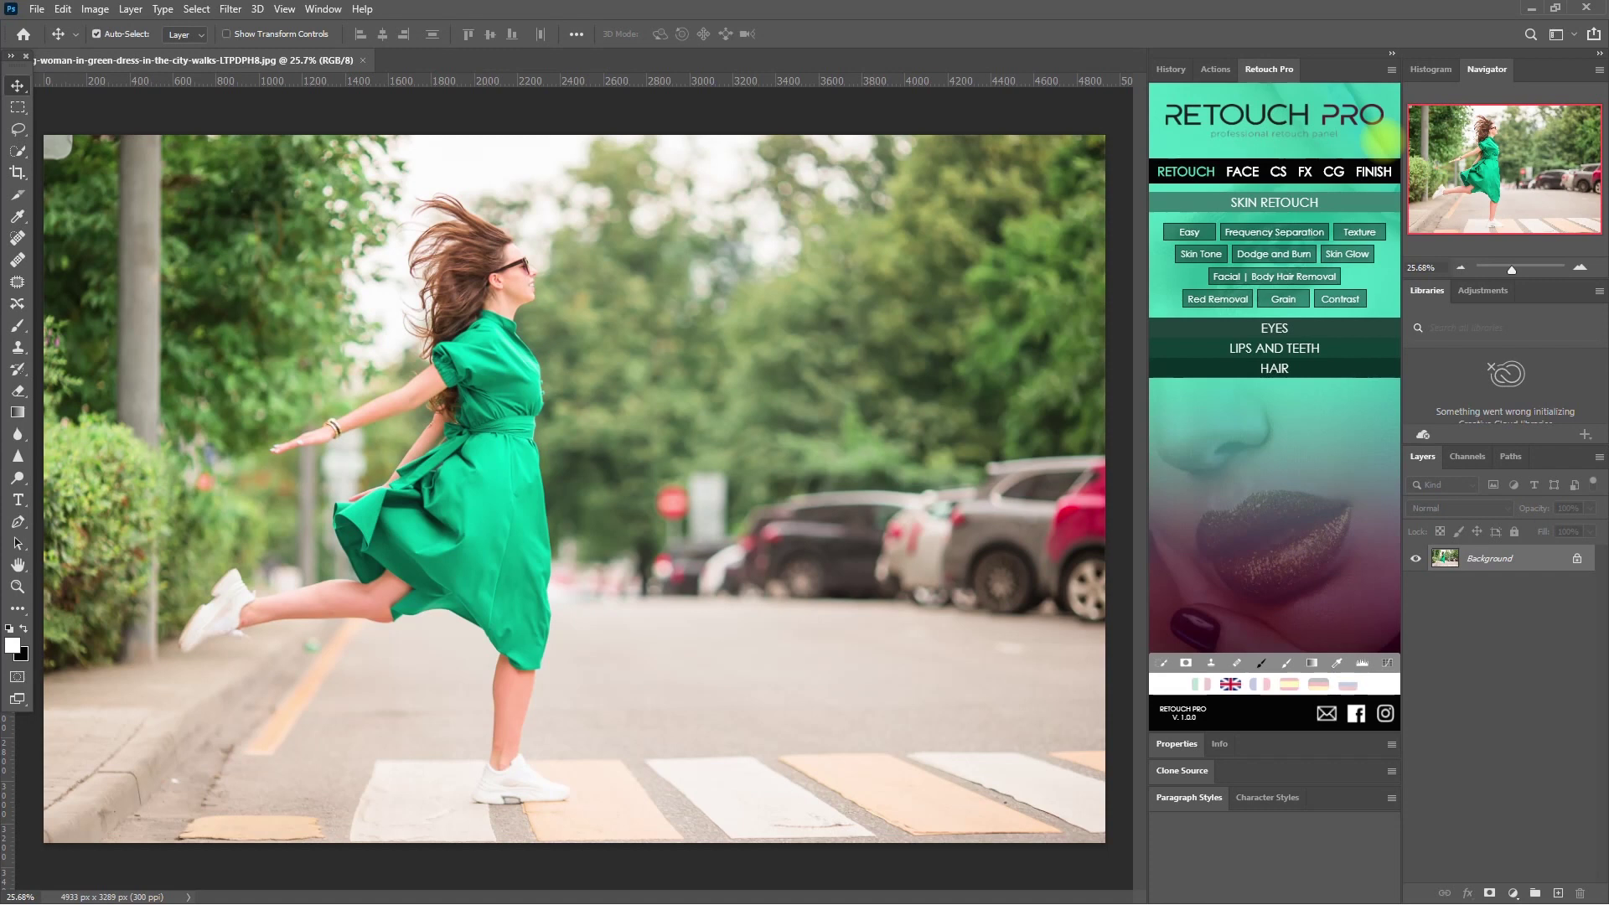
Step: Run Retouch Pro's Change Color clothes fix on the green dress photo and paint a white test patch on the group mask over the skirt
click(1277, 171)
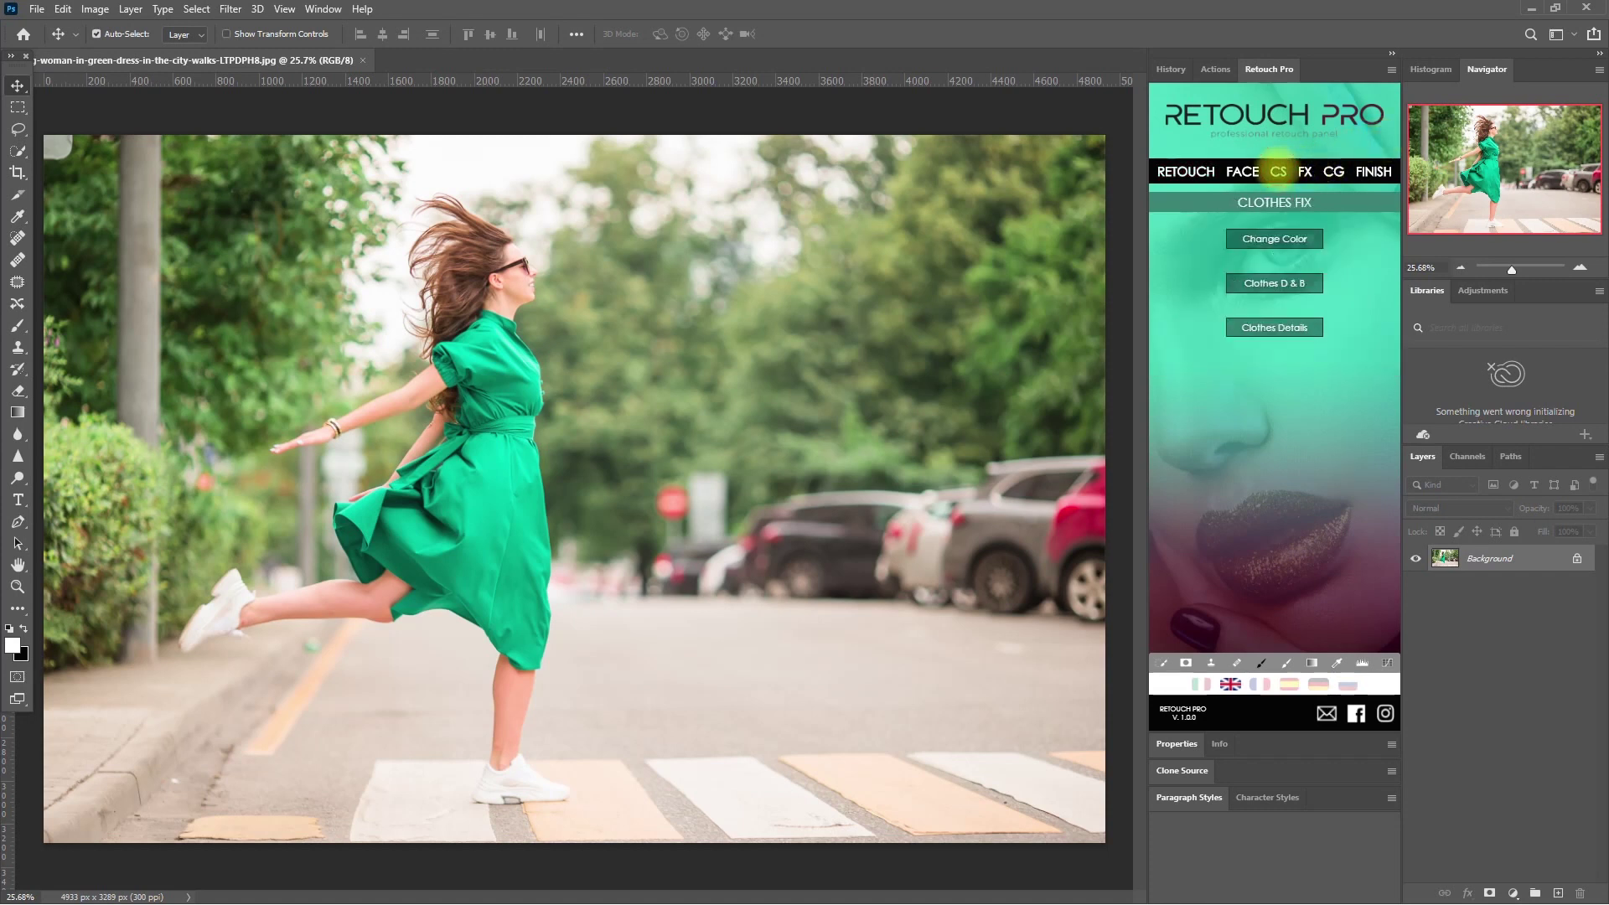
click(1318, 238)
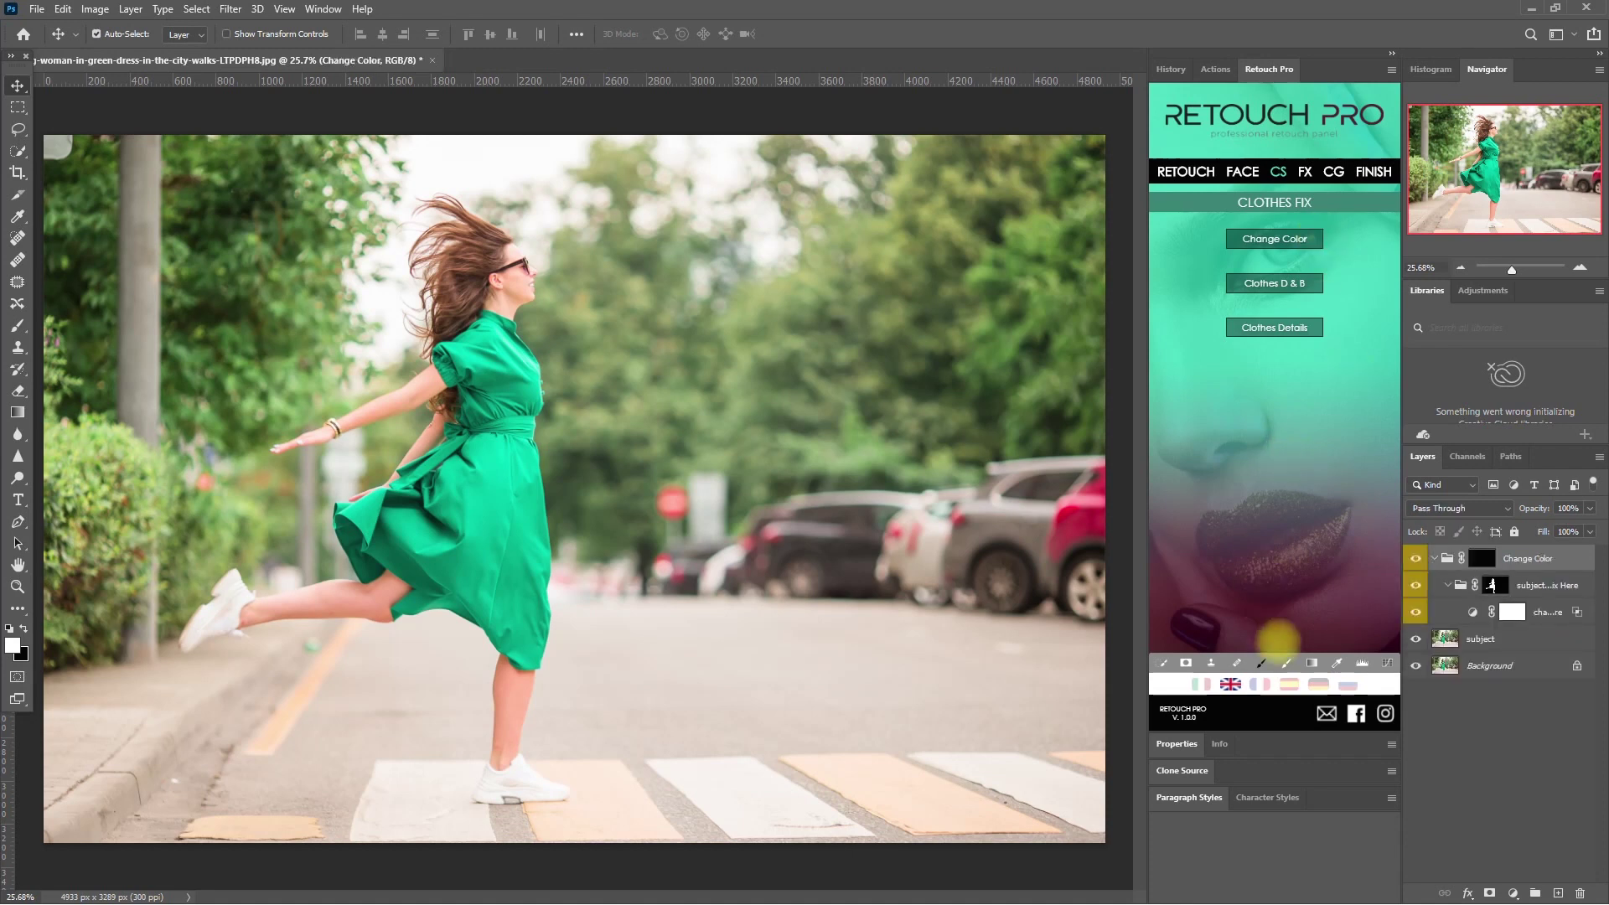
click(1261, 663)
click(1481, 558)
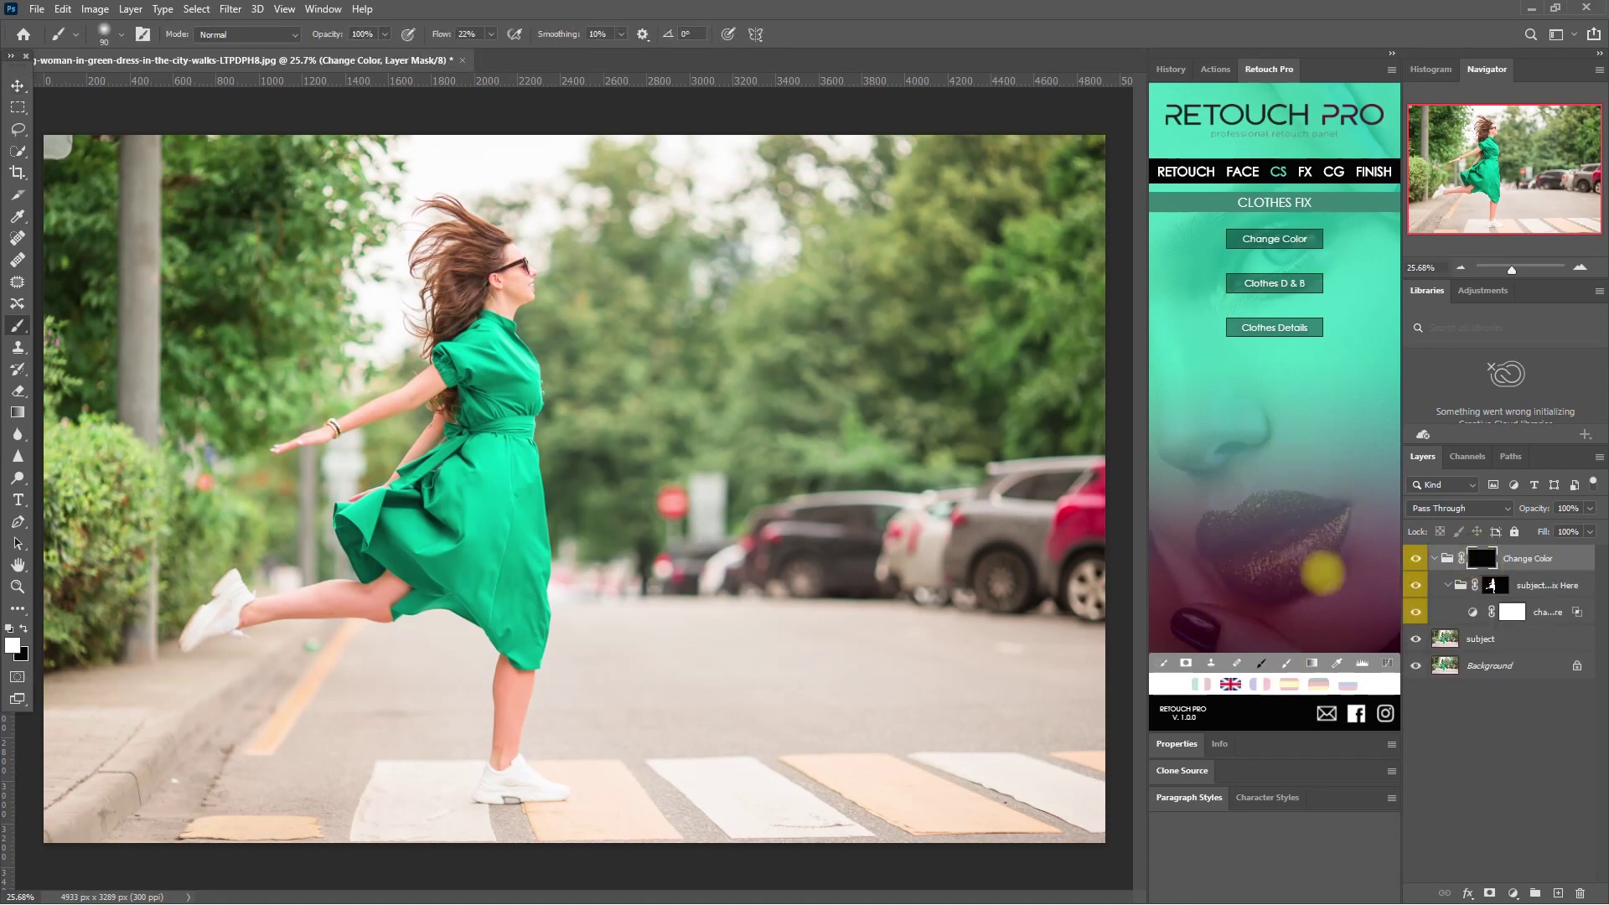
mouse_move(510, 503)
mouse_down()
mouse_move(495, 458)
mouse_move(513, 494)
mouse_up()
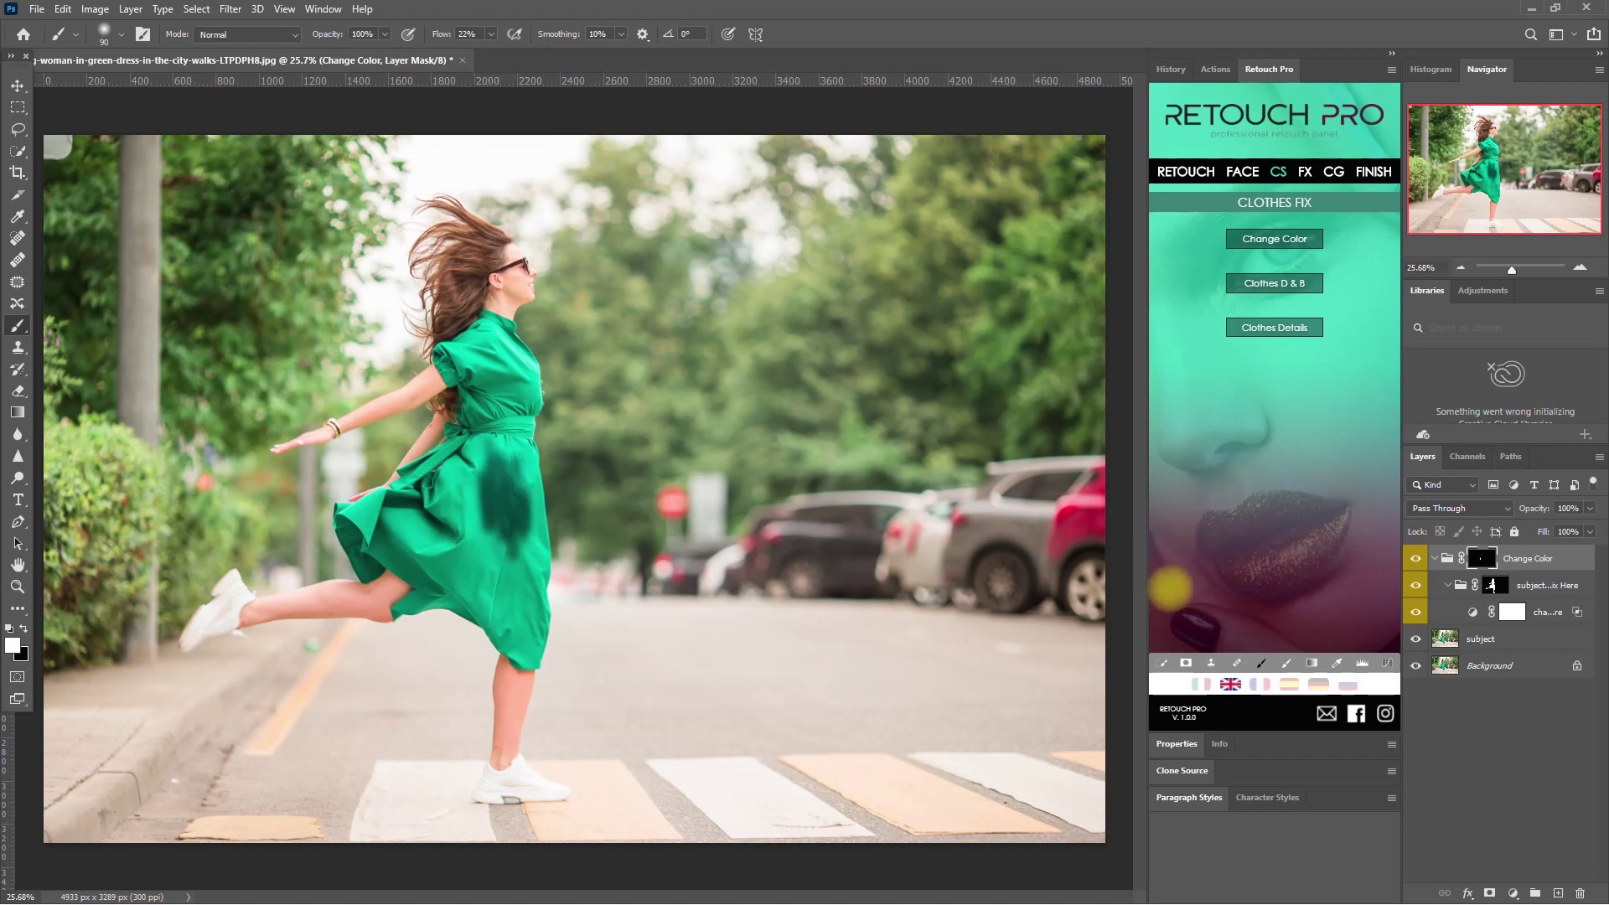
Step: Set the hue of the Hue/Saturation layer inside the Change Color group to 224
double_click(1473, 612)
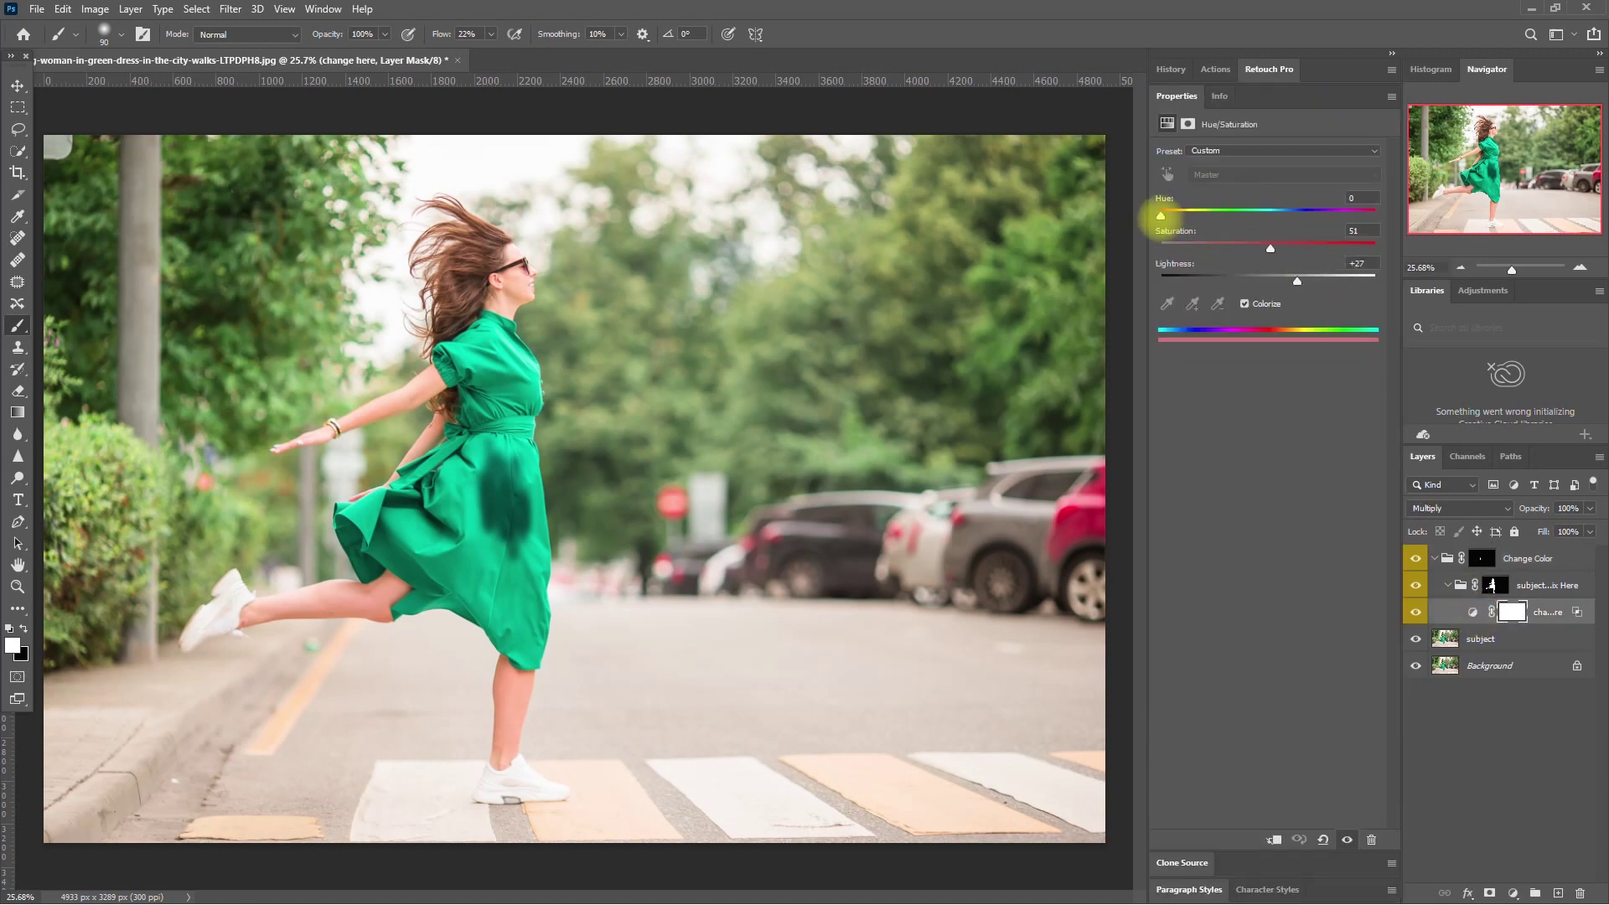
drag(1165, 215, 1283, 215)
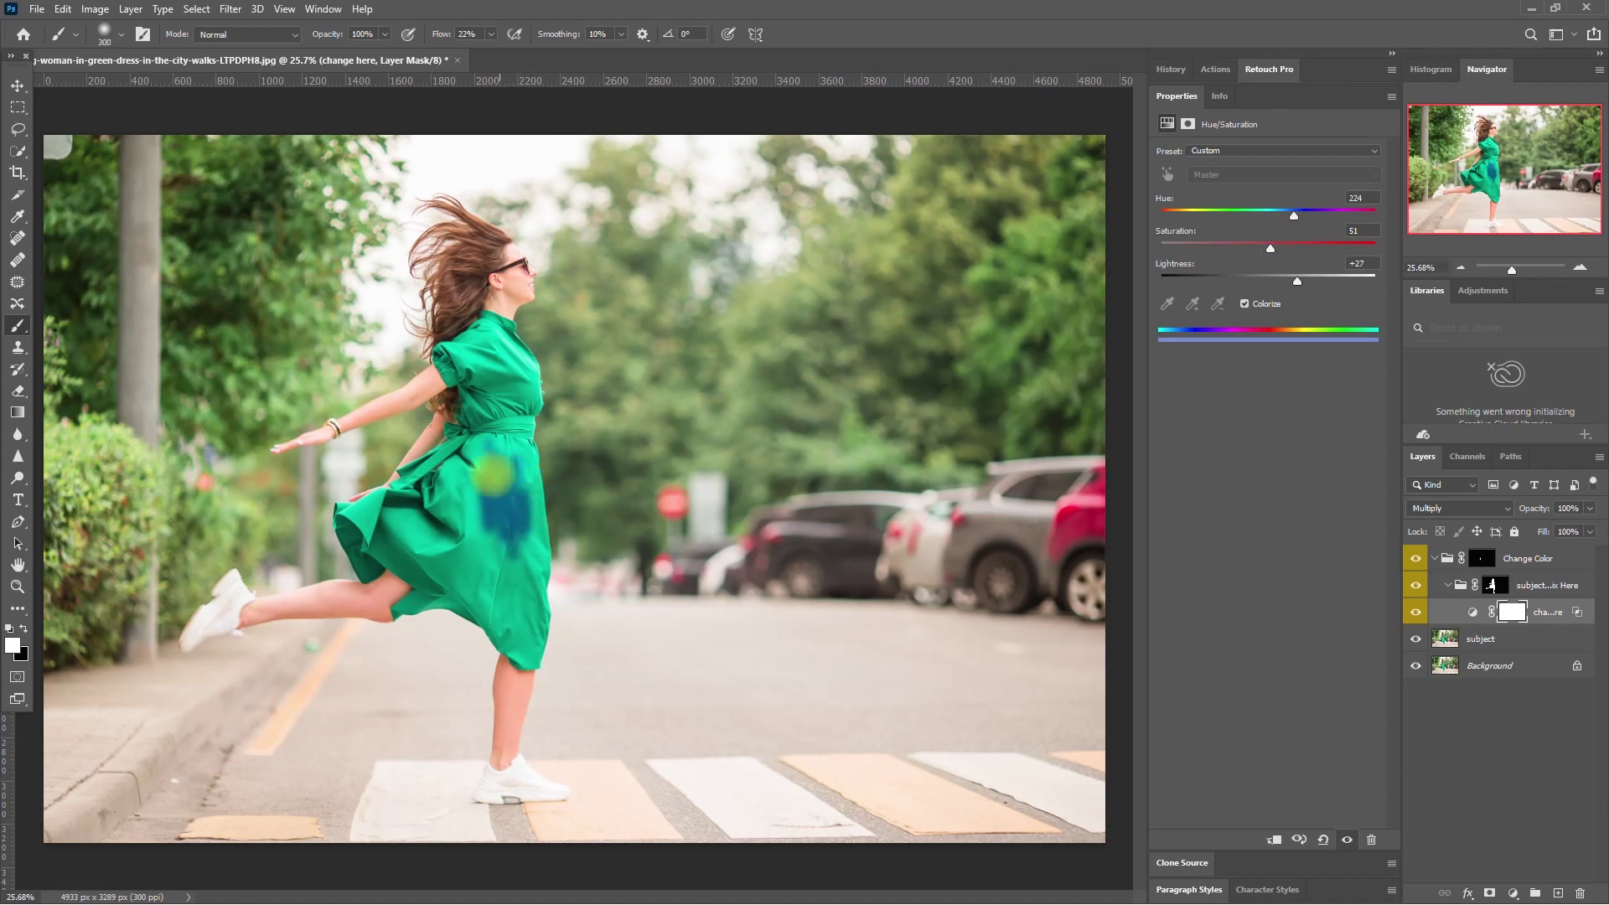
Step: Paint white on the Change Color group mask over the main part of the skirt
click(1481, 558)
mouse_move(519, 473)
mouse_down()
mouse_move(512, 513)
mouse_move(536, 537)
mouse_up()
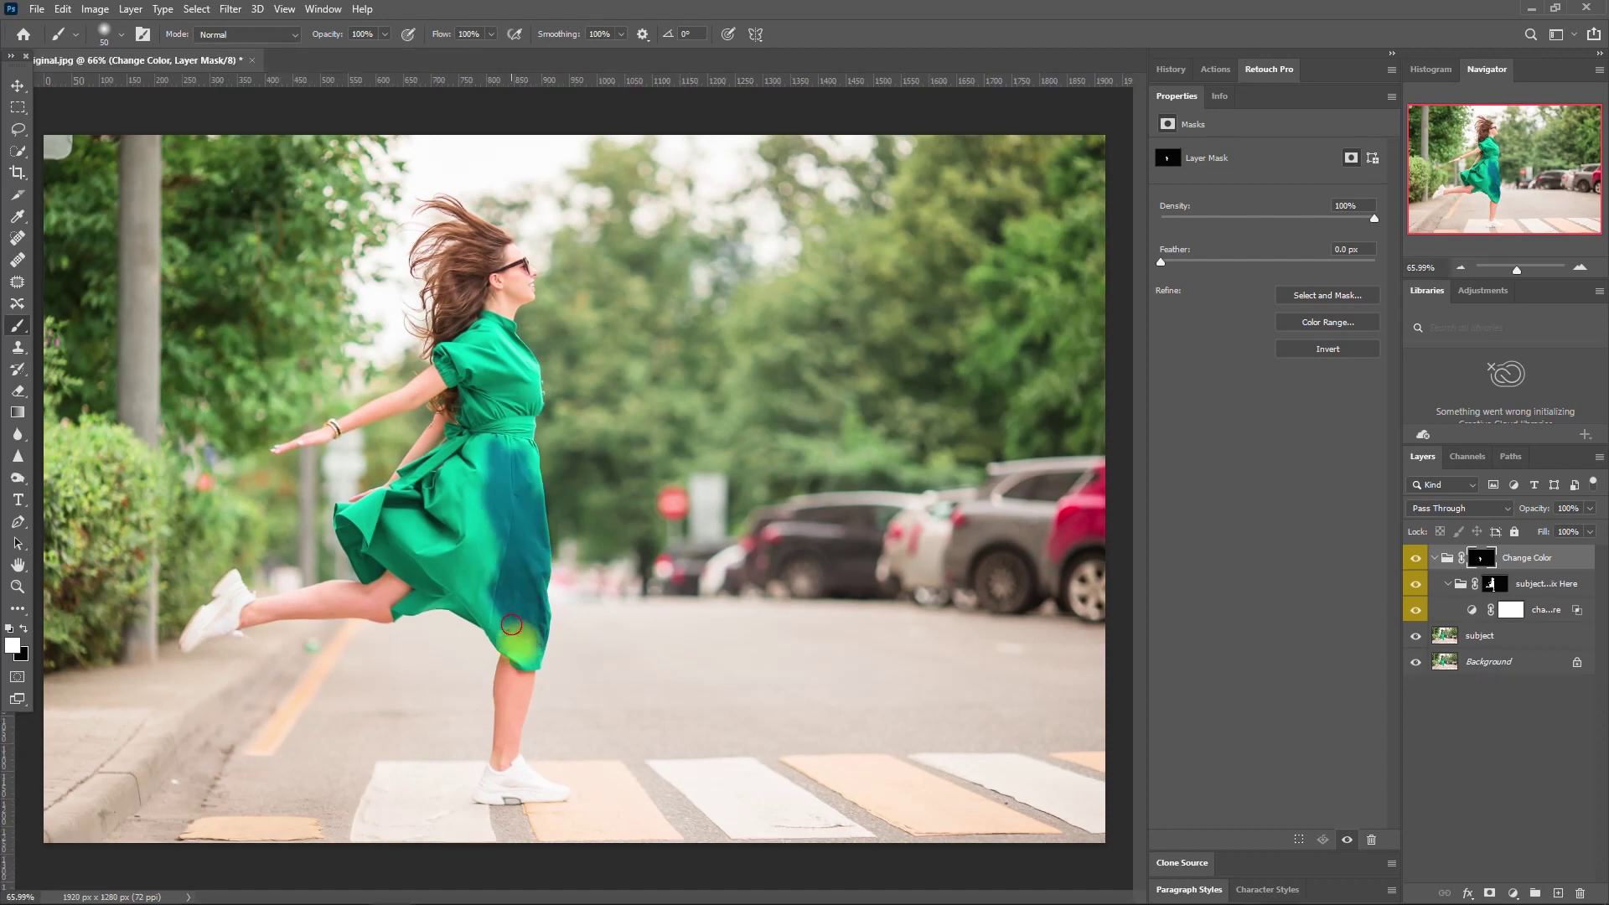
mouse_move(511, 624)
mouse_down()
mouse_move(515, 411)
mouse_move(477, 377)
mouse_move(435, 503)
mouse_up()
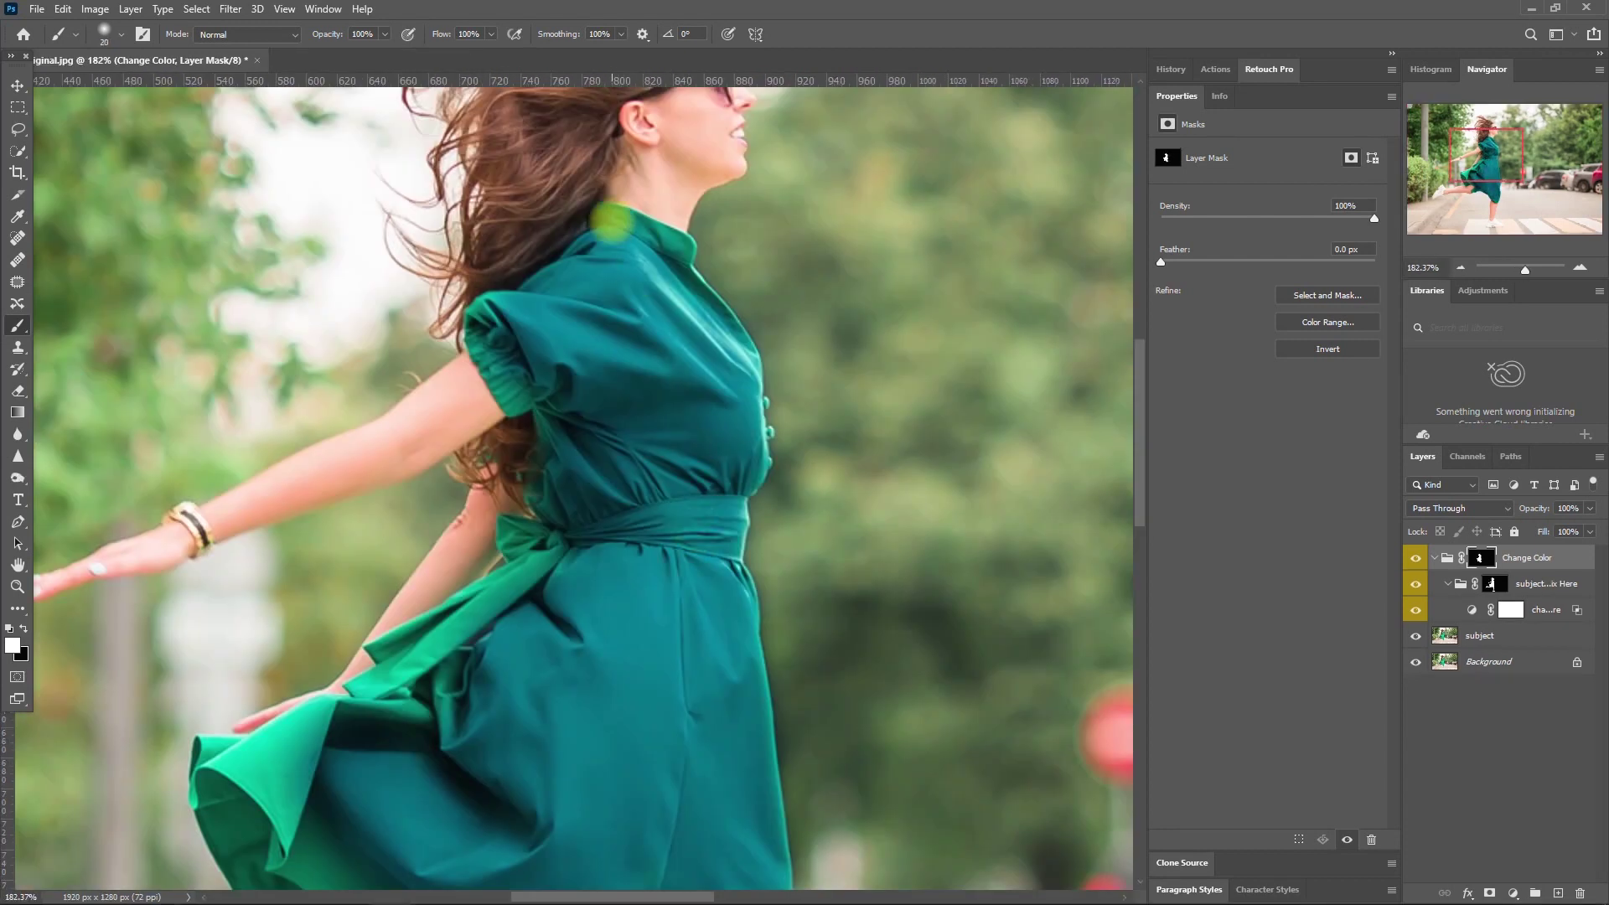
Step: Extend the white mask painting over the collar, sleeve, belt bow and the skirt's flared back edge
mouse_move(613, 220)
mouse_down()
mouse_move(506, 405)
mouse_move(541, 498)
mouse_up()
key(])
mouse_move(515, 532)
mouse_down()
mouse_move(532, 585)
mouse_move(456, 646)
mouse_move(493, 585)
mouse_up()
scroll(493, 585, down, 3)
mouse_move(306, 477)
mouse_down()
mouse_move(255, 586)
mouse_move(341, 585)
mouse_up()
drag(265, 666, 374, 779)
scroll(566, 718, down, 2)
key(x)
scroll(338, 519, down, 2)
key(ctrl+0)
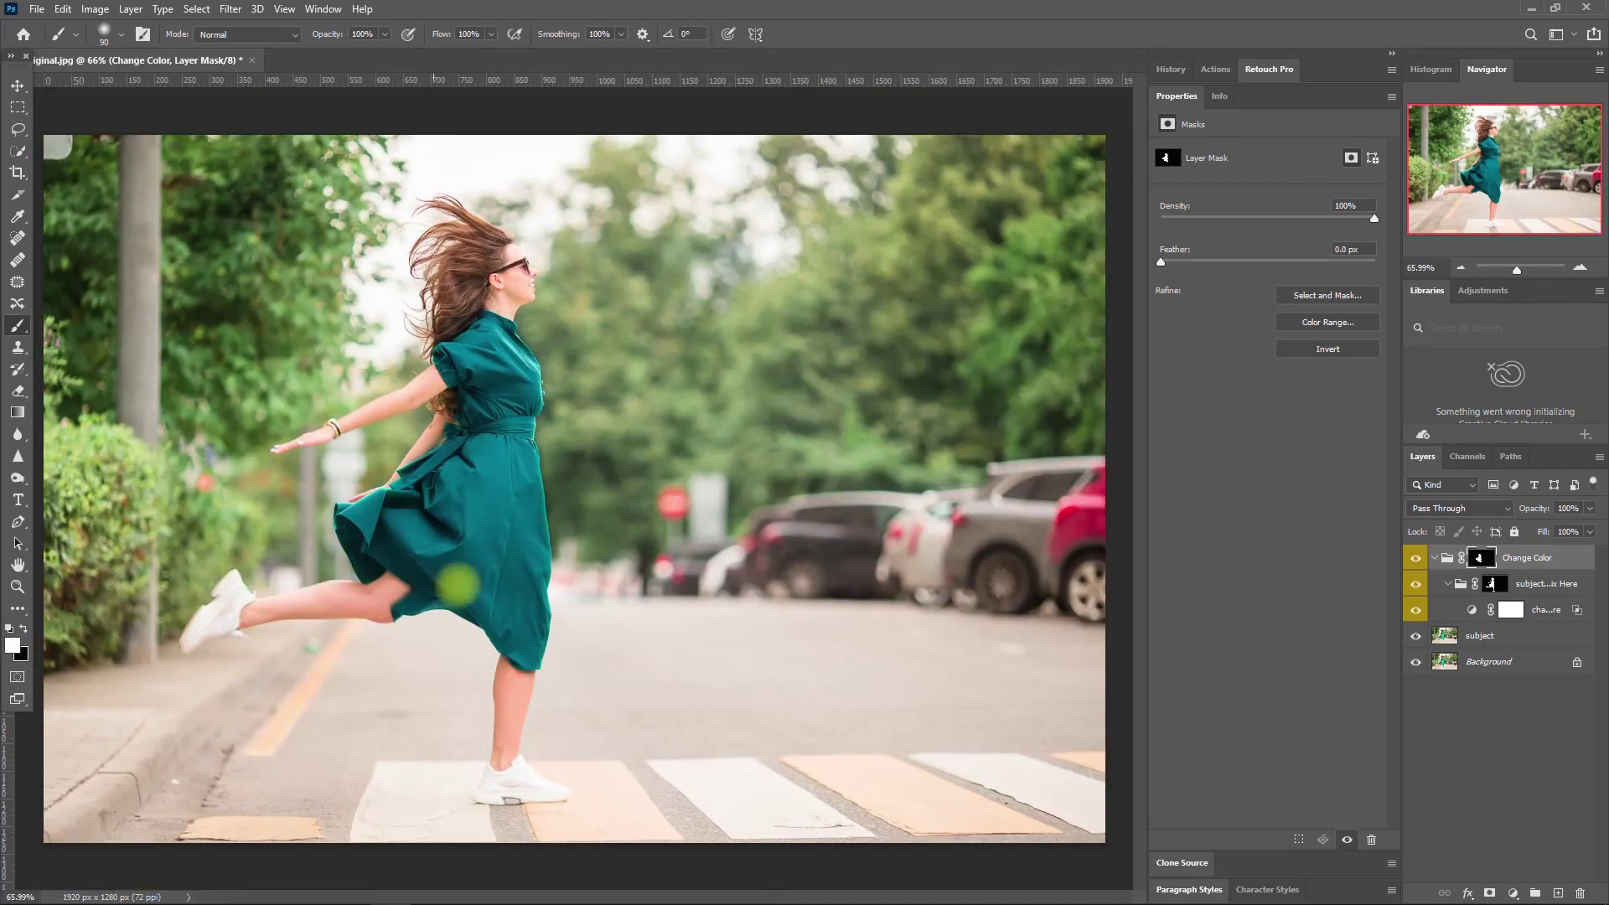
Step: Refine the Change Color mask along the skirt's lower back edge near the raised leg with a smaller brush
scroll(410, 456, up, 5)
key([)
key([)
key([)
key(x)
drag(345, 546, 391, 562)
key(ctrl+0)
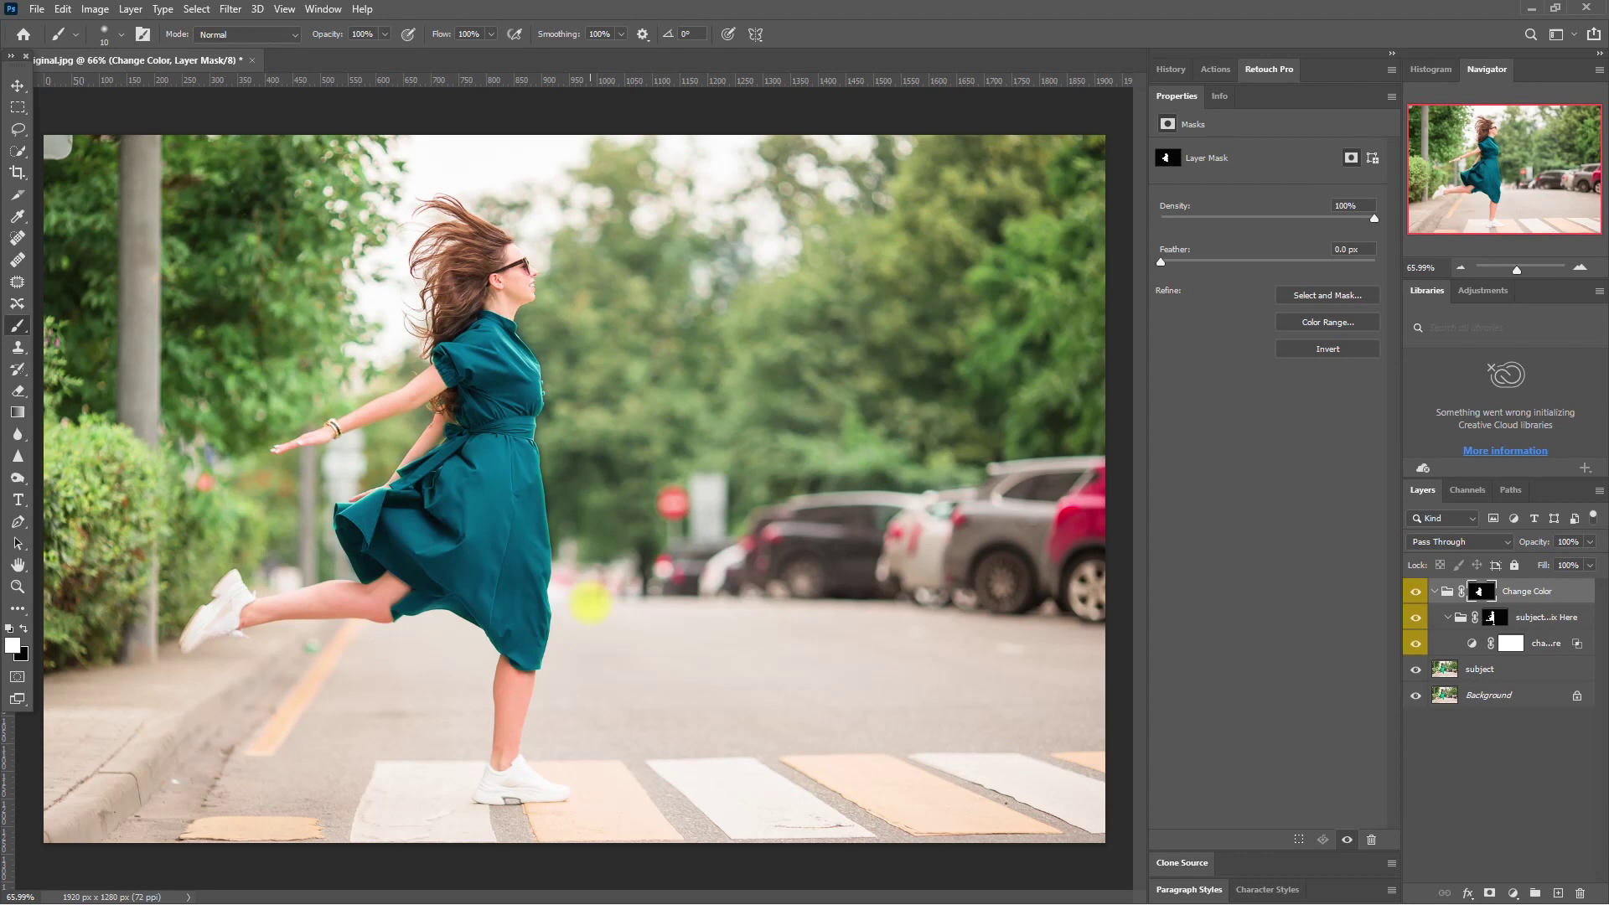
Step: Select the Hue/Saturation layer and hide and show the Change Color group to compare the blue and green dress
click(1475, 643)
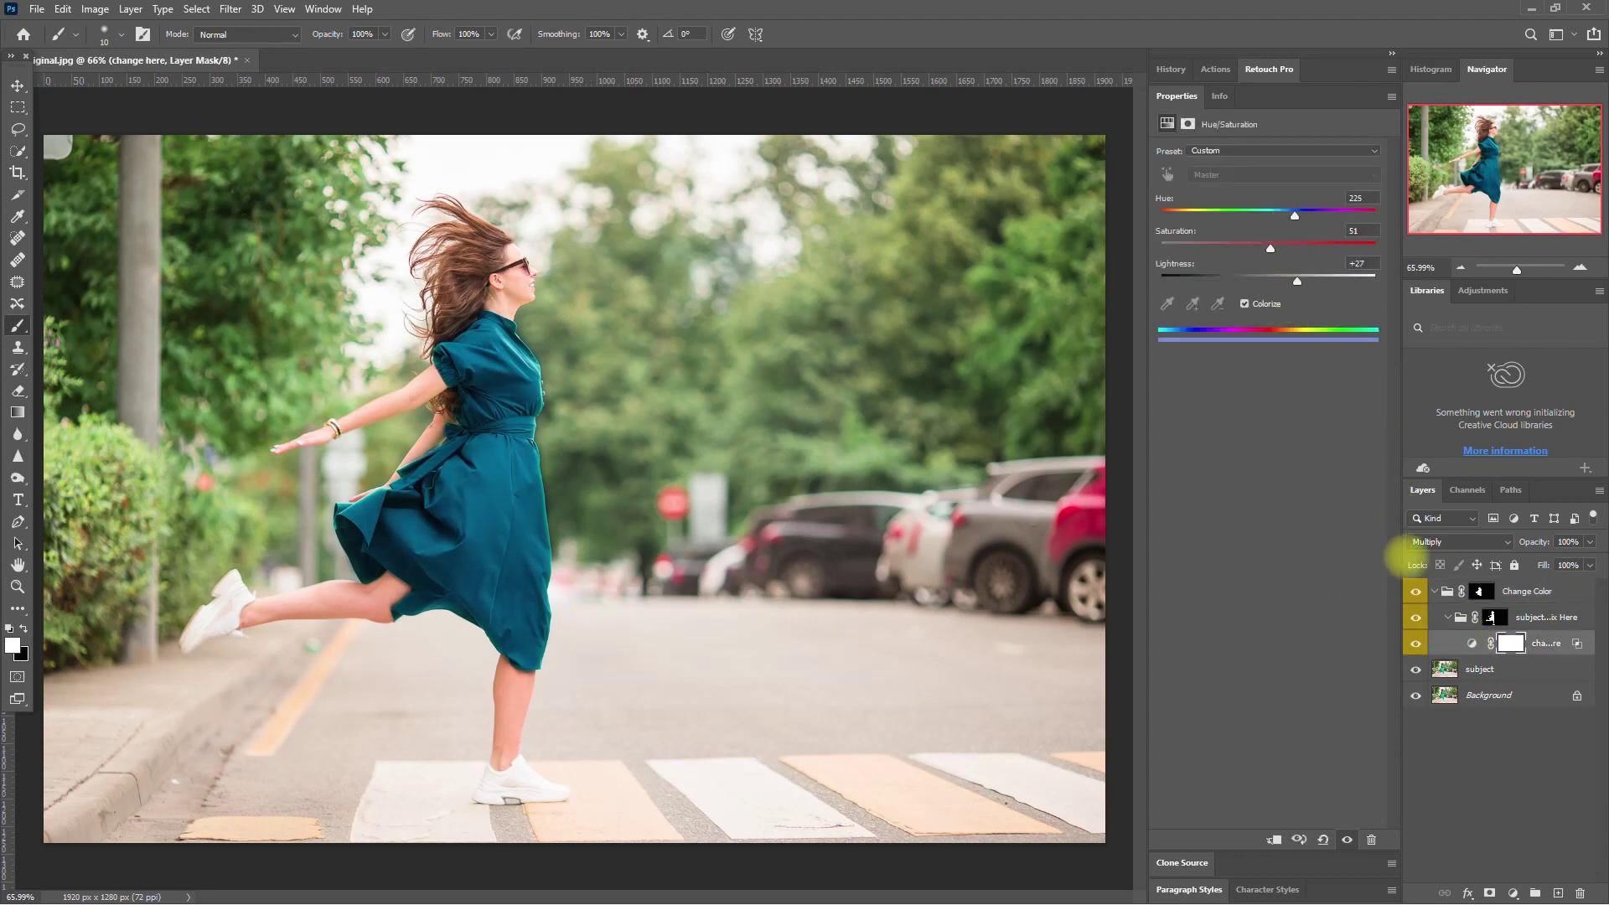
click(1415, 591)
click(1415, 590)
click(1415, 591)
click(1415, 591)
click(1416, 591)
click(1415, 590)
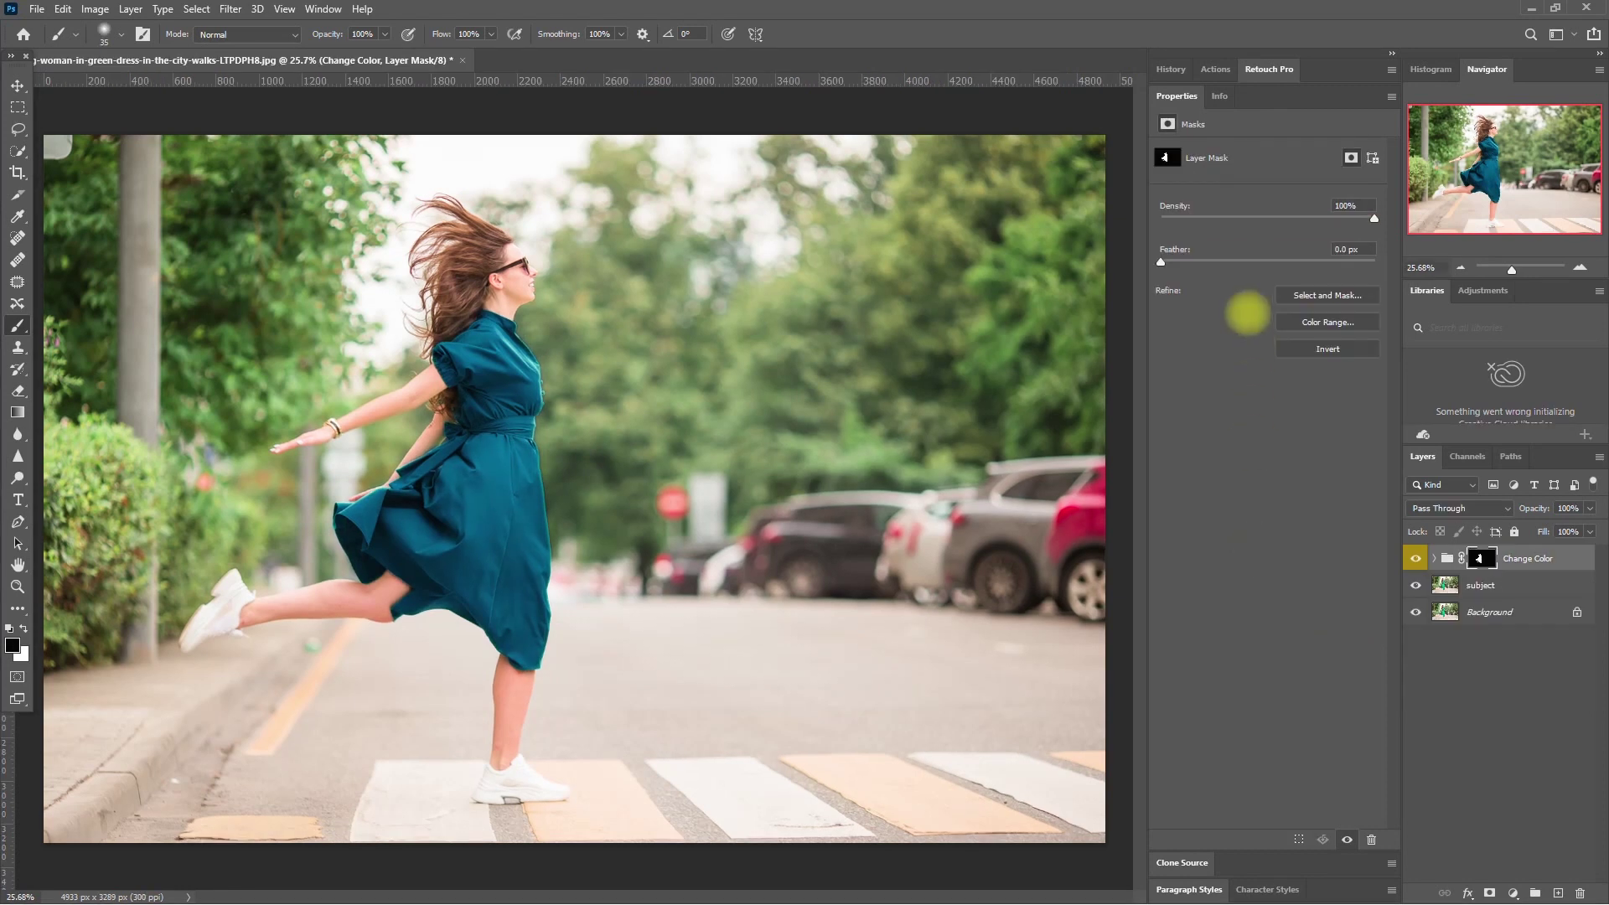
Step: Return to the Retouch Pro panel and run the Clothes Details fix from its CS section
click(1269, 69)
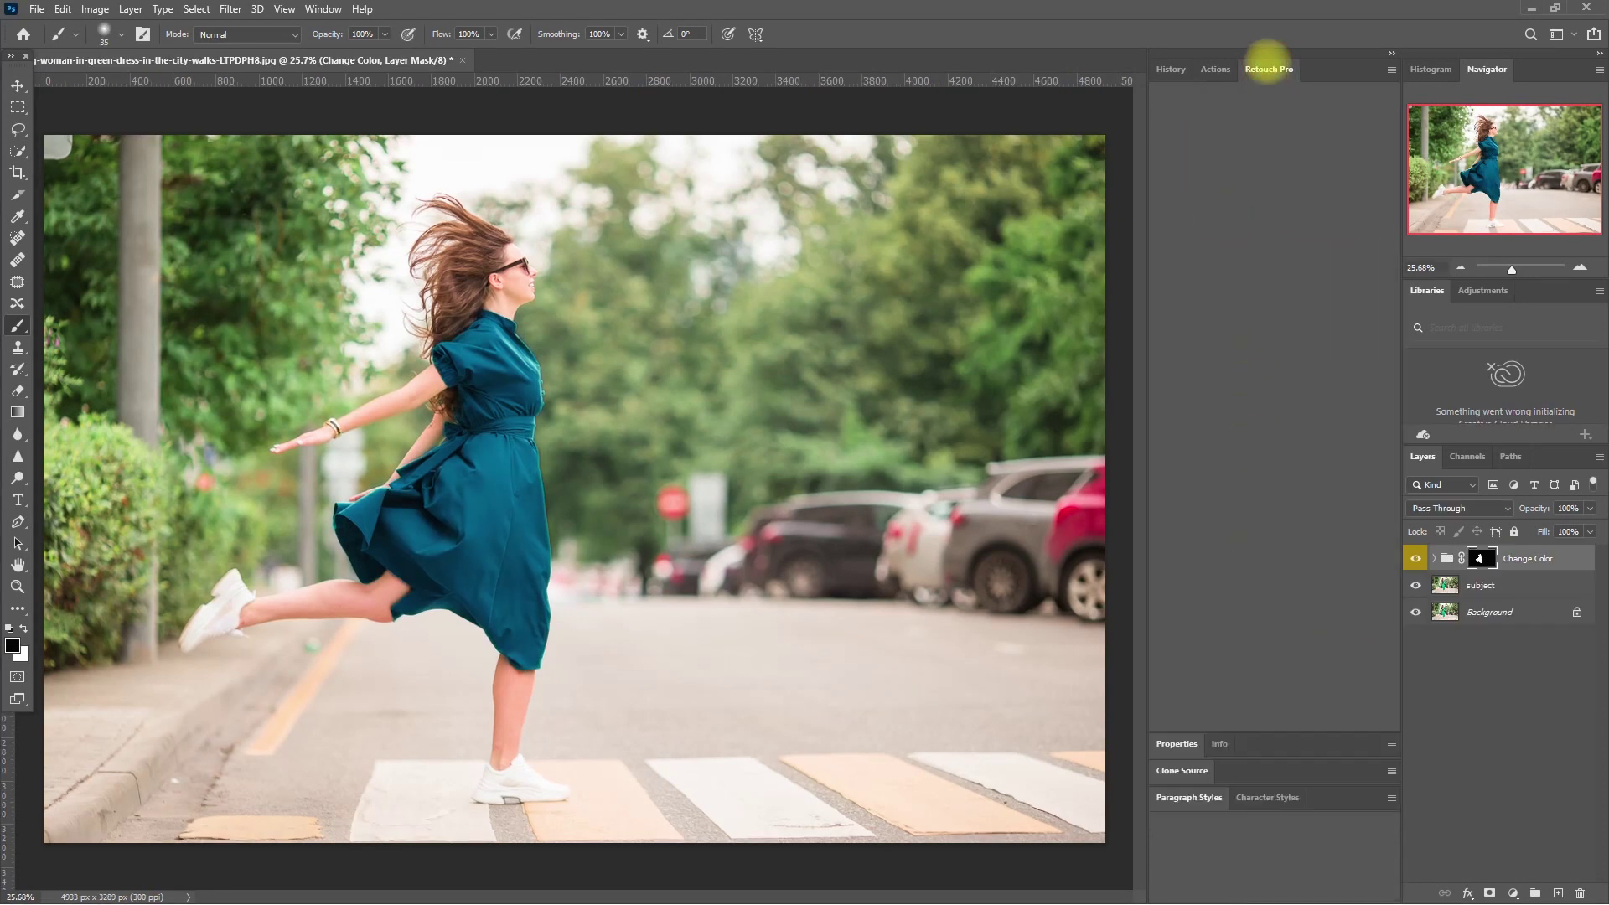
click(1278, 171)
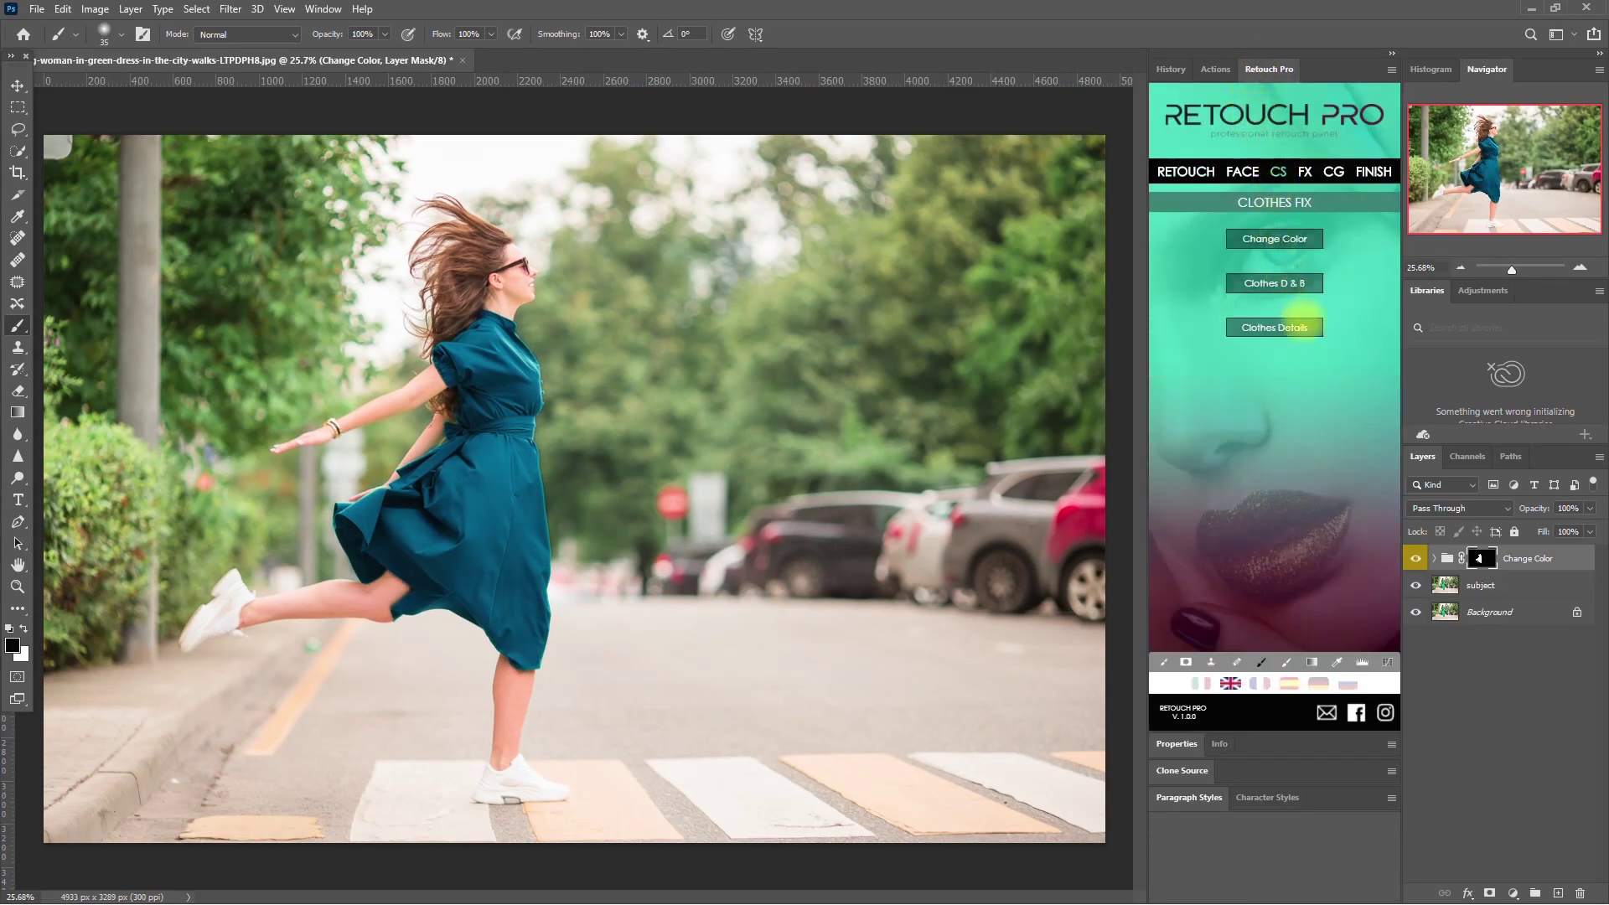
click(1315, 330)
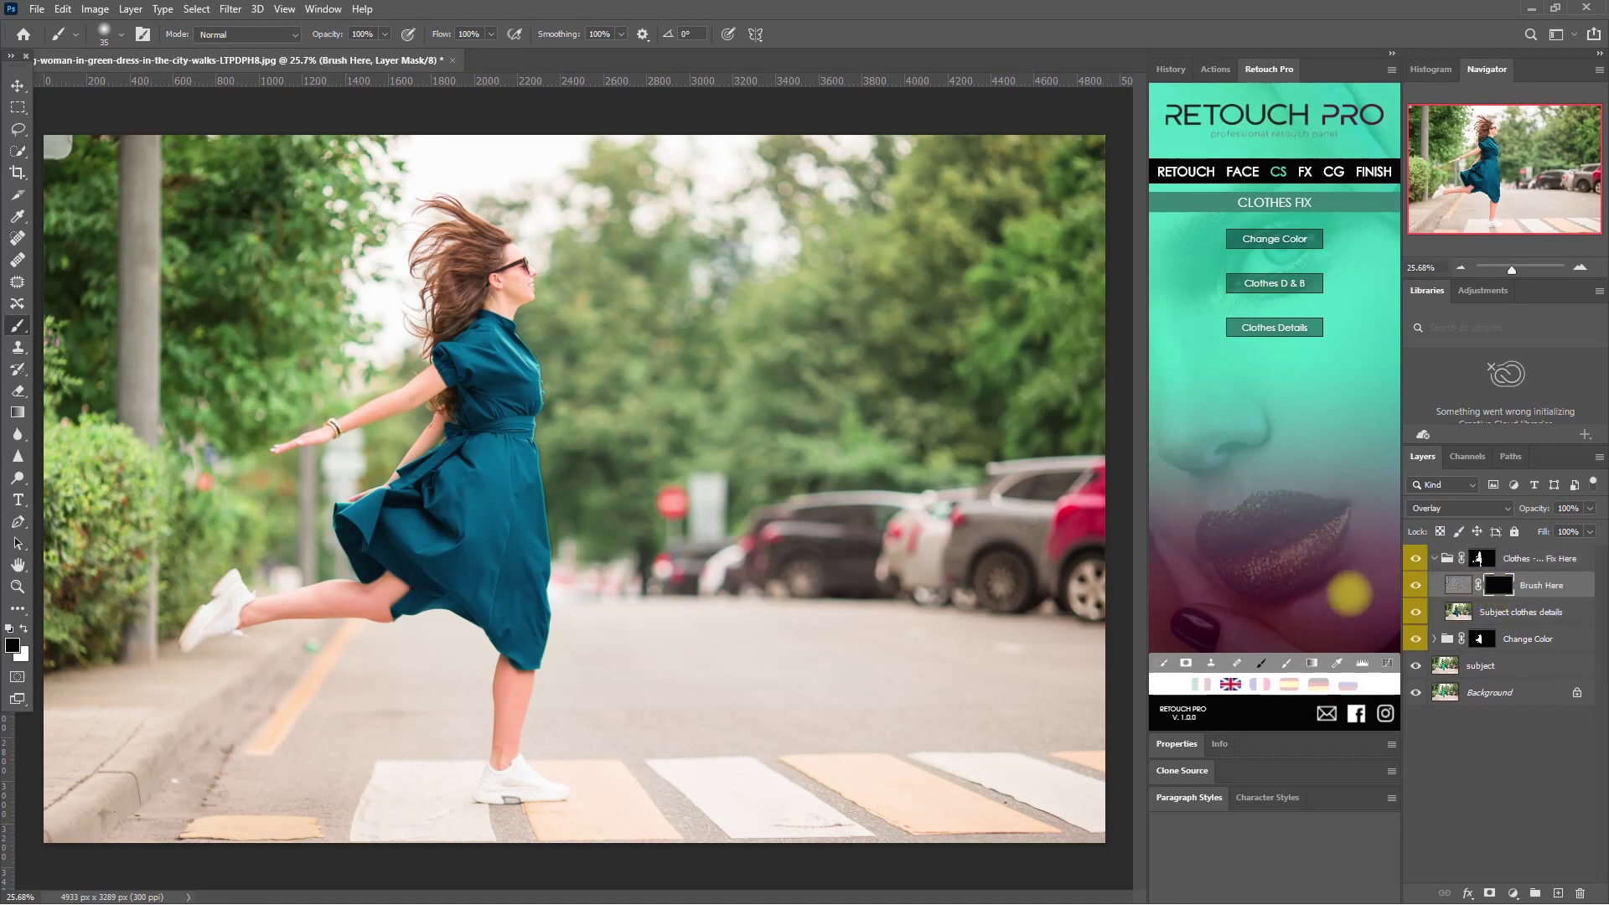
Step: Paint white on the Brush Here mask over the dress's waist area with the brush enlarged to 90
click(23, 628)
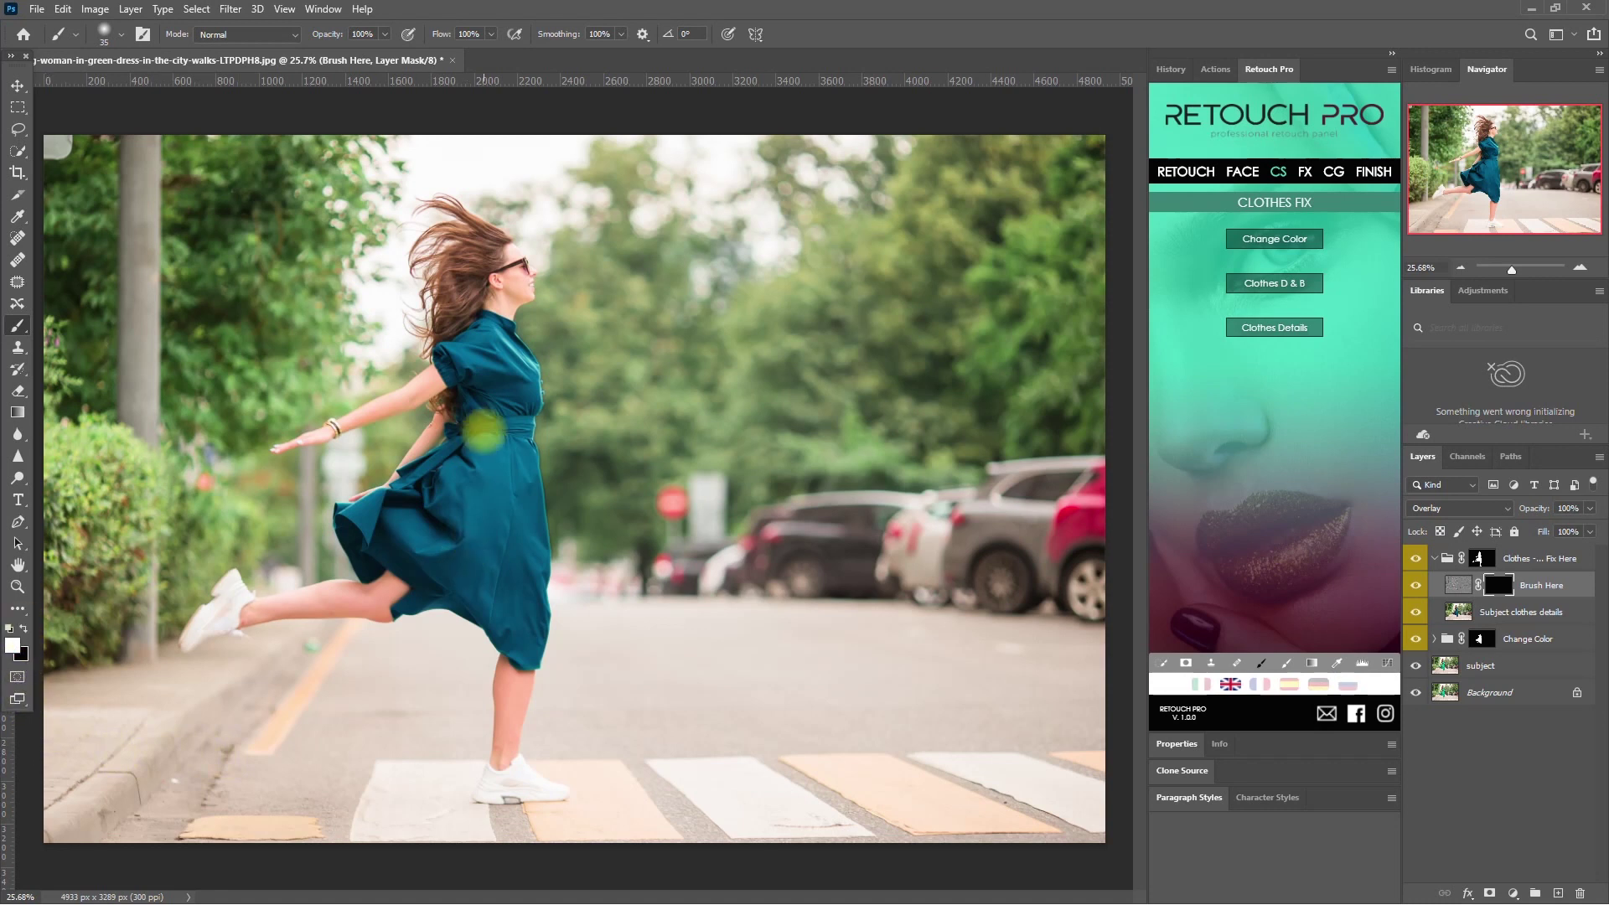
scroll(483, 430, up, 3)
key(bracketright)
key(bracketright)
key(bracketright)
key(bracketright)
key(bracketright)
key(bracketright)
key(bracketright)
drag(600, 376, 645, 394)
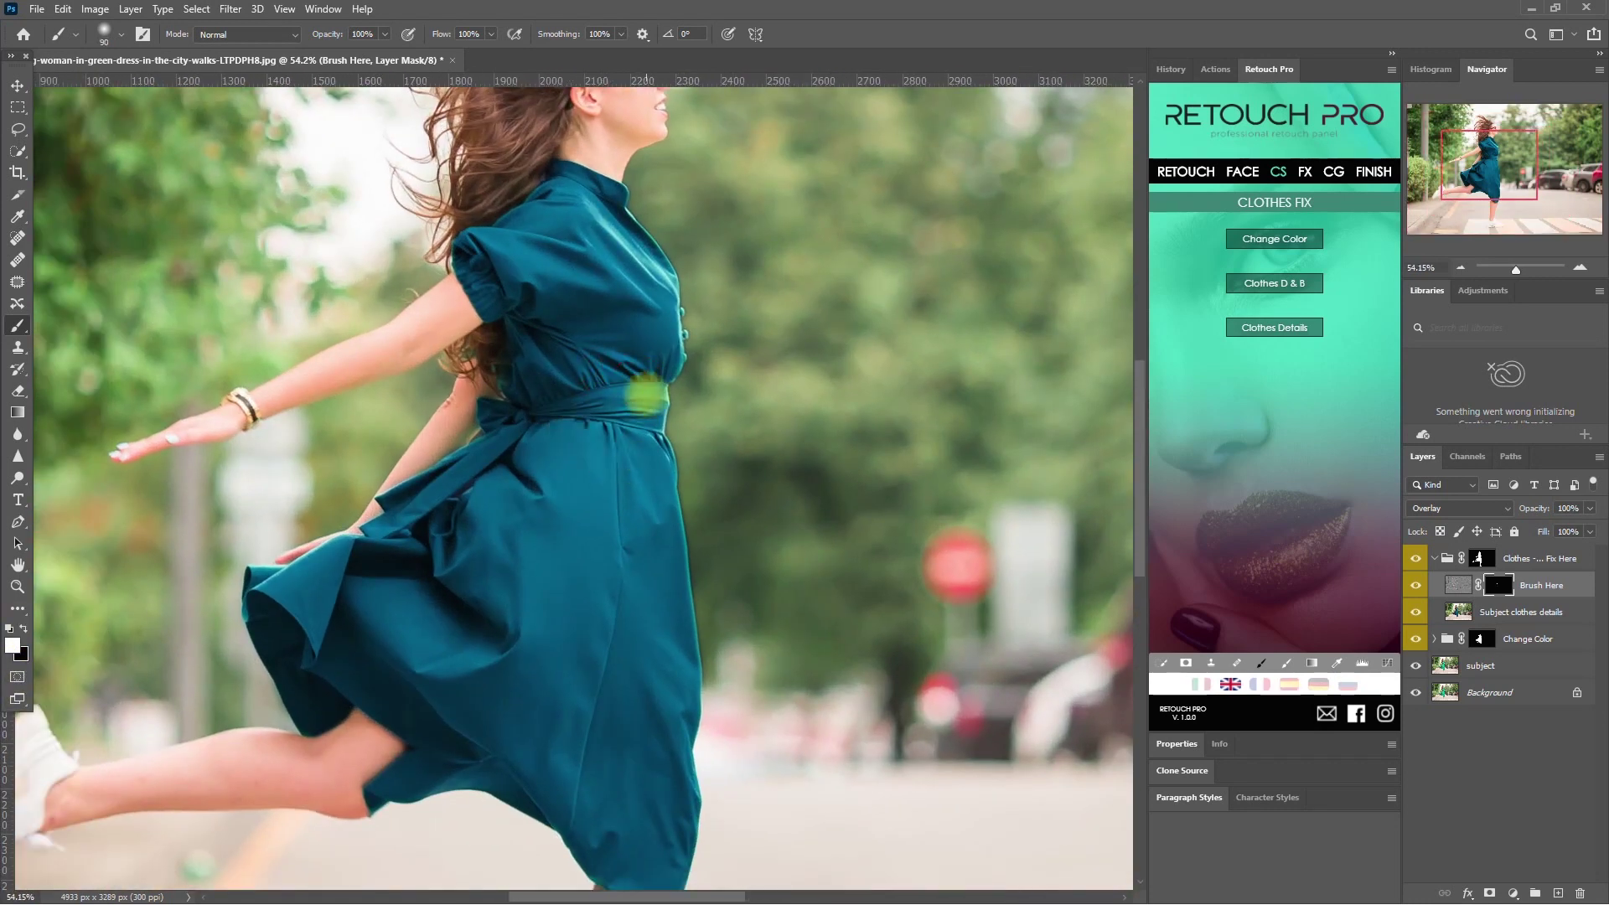
Step: Continue painting white on the Brush Here mask over the sleeve and skirt to bring out the fabric details
mouse_move(491, 271)
mouse_down()
mouse_move(598, 250)
mouse_move(579, 212)
mouse_move(537, 222)
mouse_move(643, 275)
mouse_move(634, 425)
mouse_move(608, 410)
mouse_move(522, 429)
mouse_move(512, 470)
mouse_move(615, 467)
mouse_move(591, 719)
mouse_move(642, 671)
mouse_move(630, 772)
mouse_up()
scroll(630, 775, down, 2)
mouse_move(605, 646)
mouse_down()
mouse_move(673, 716)
mouse_move(440, 483)
mouse_move(507, 257)
mouse_move(315, 430)
mouse_up()
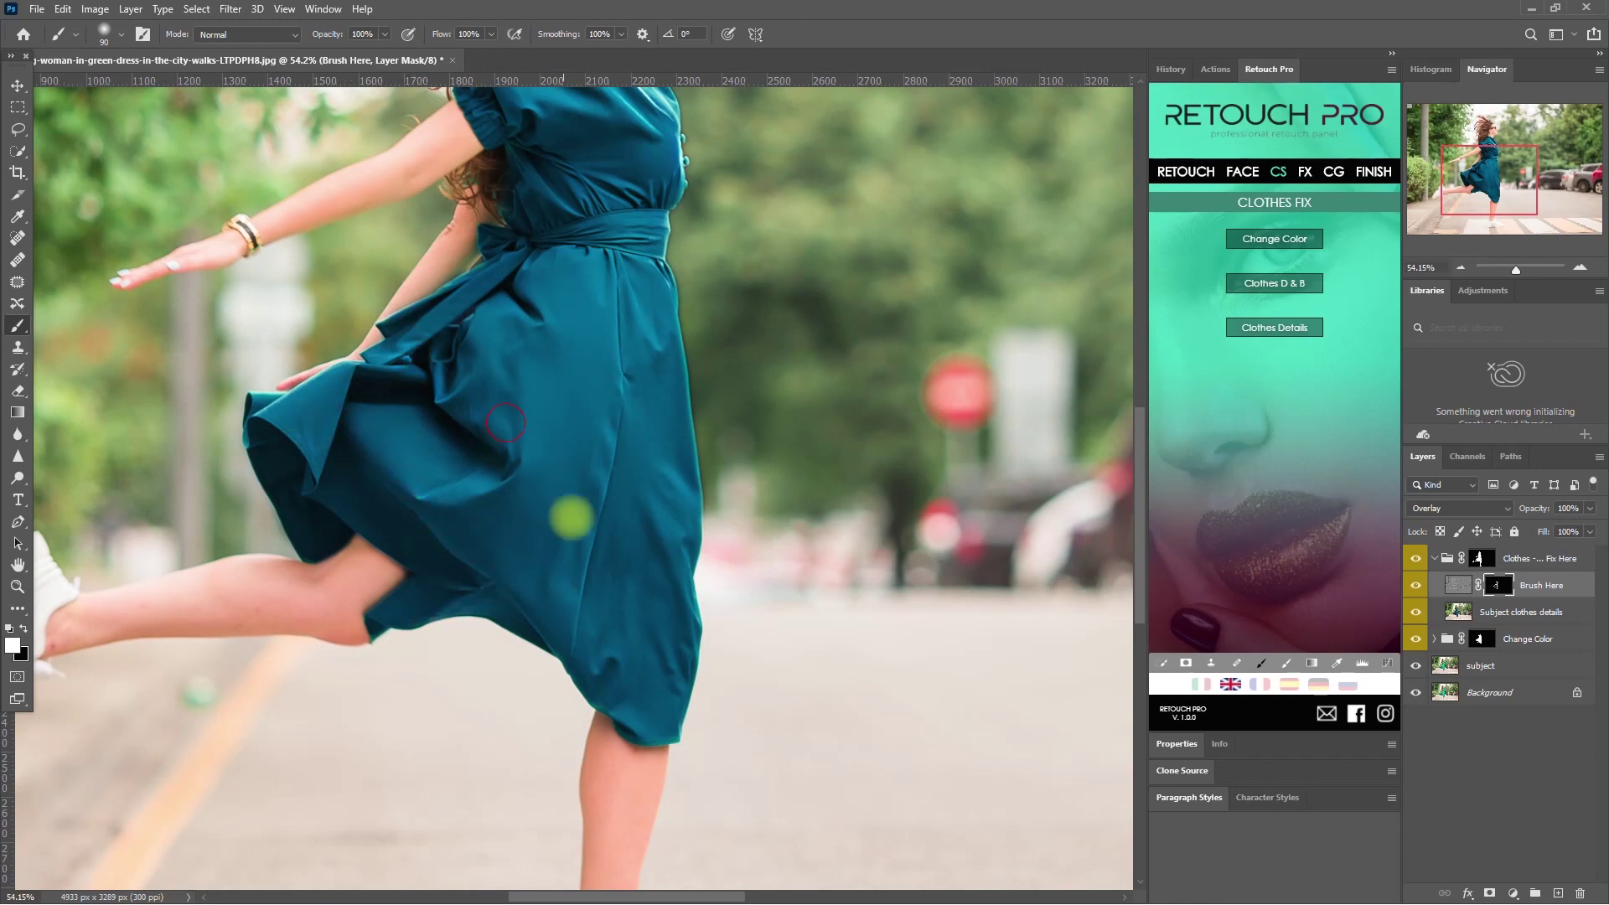
scroll(781, 417, up, 1)
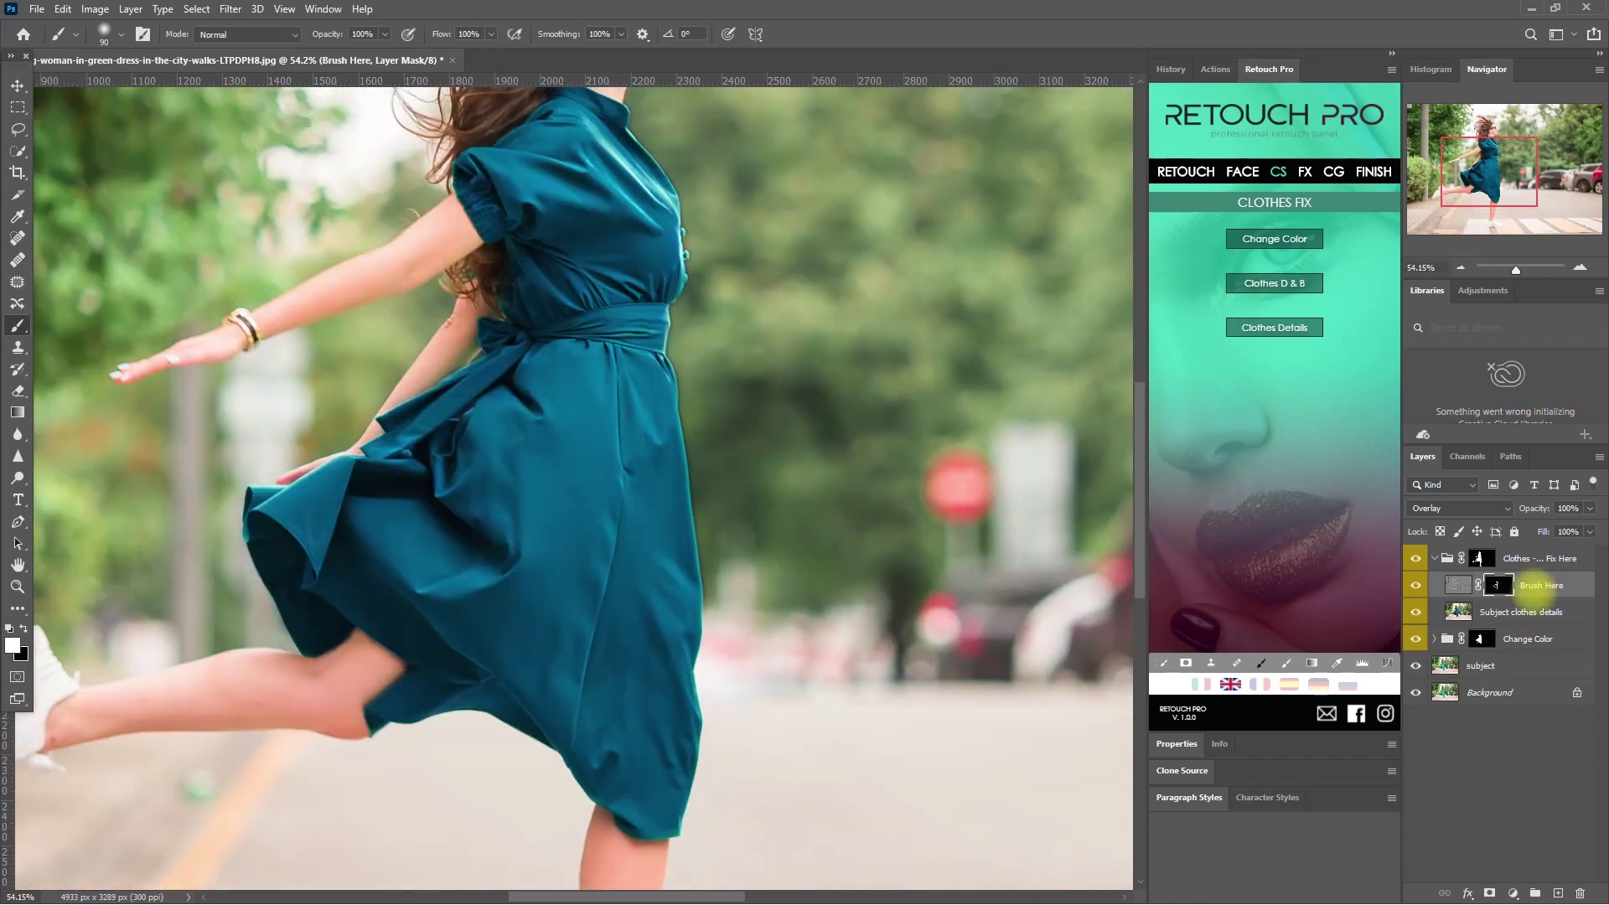
Step: Hide and show the clothes details group to compare the fabric up close and in the full image, with the group collapsed
click(1415, 558)
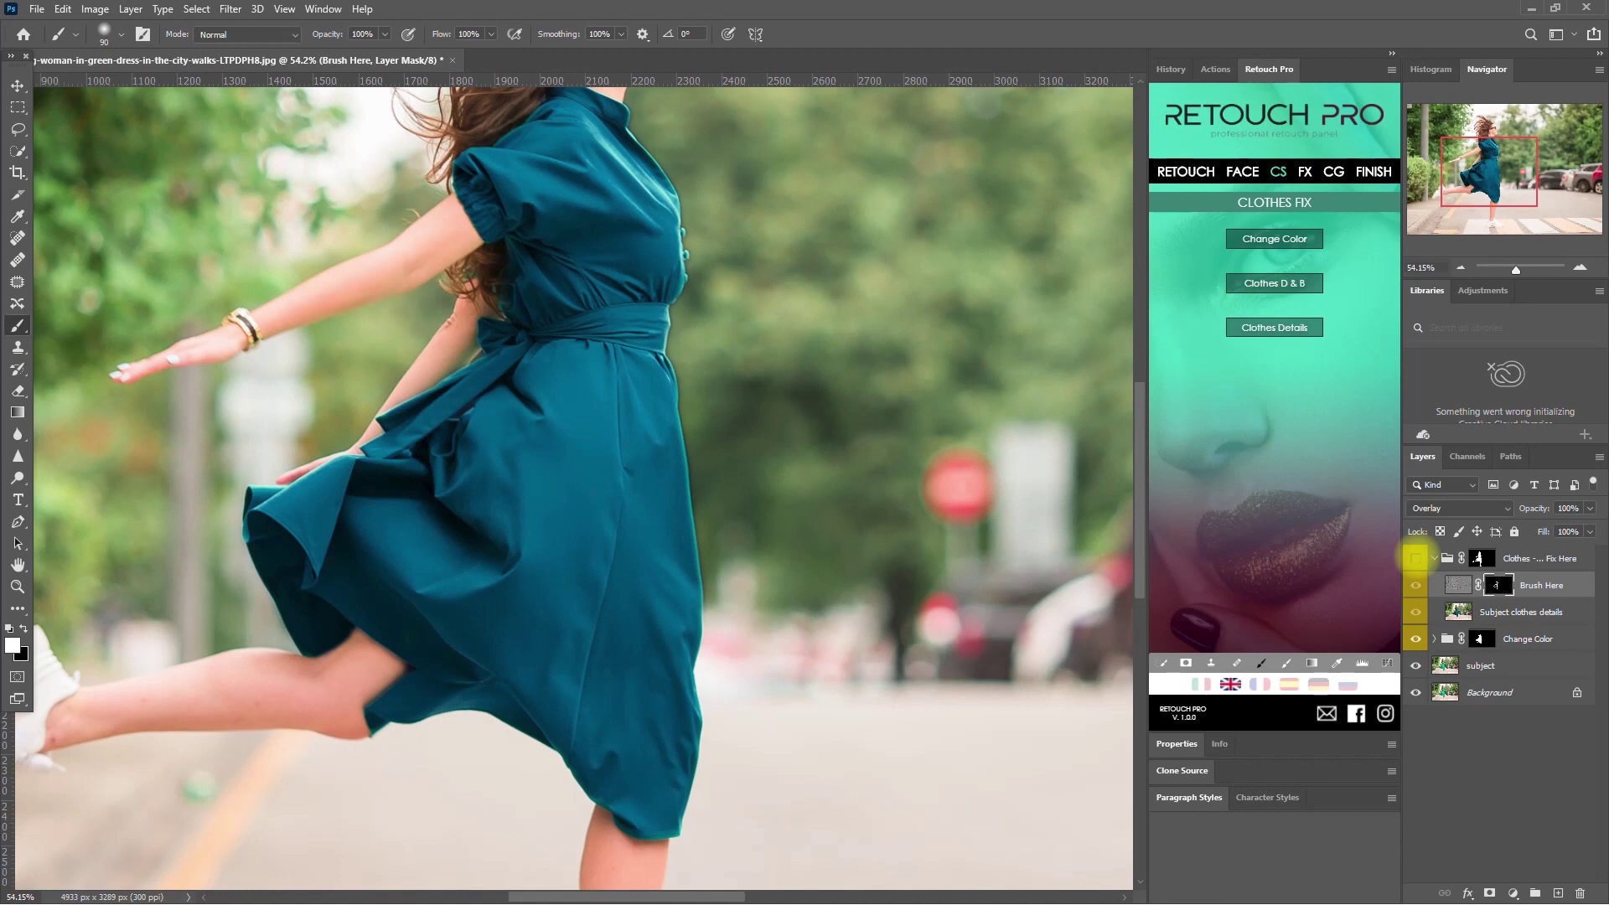
click(1415, 558)
click(1415, 558)
click(1415, 558)
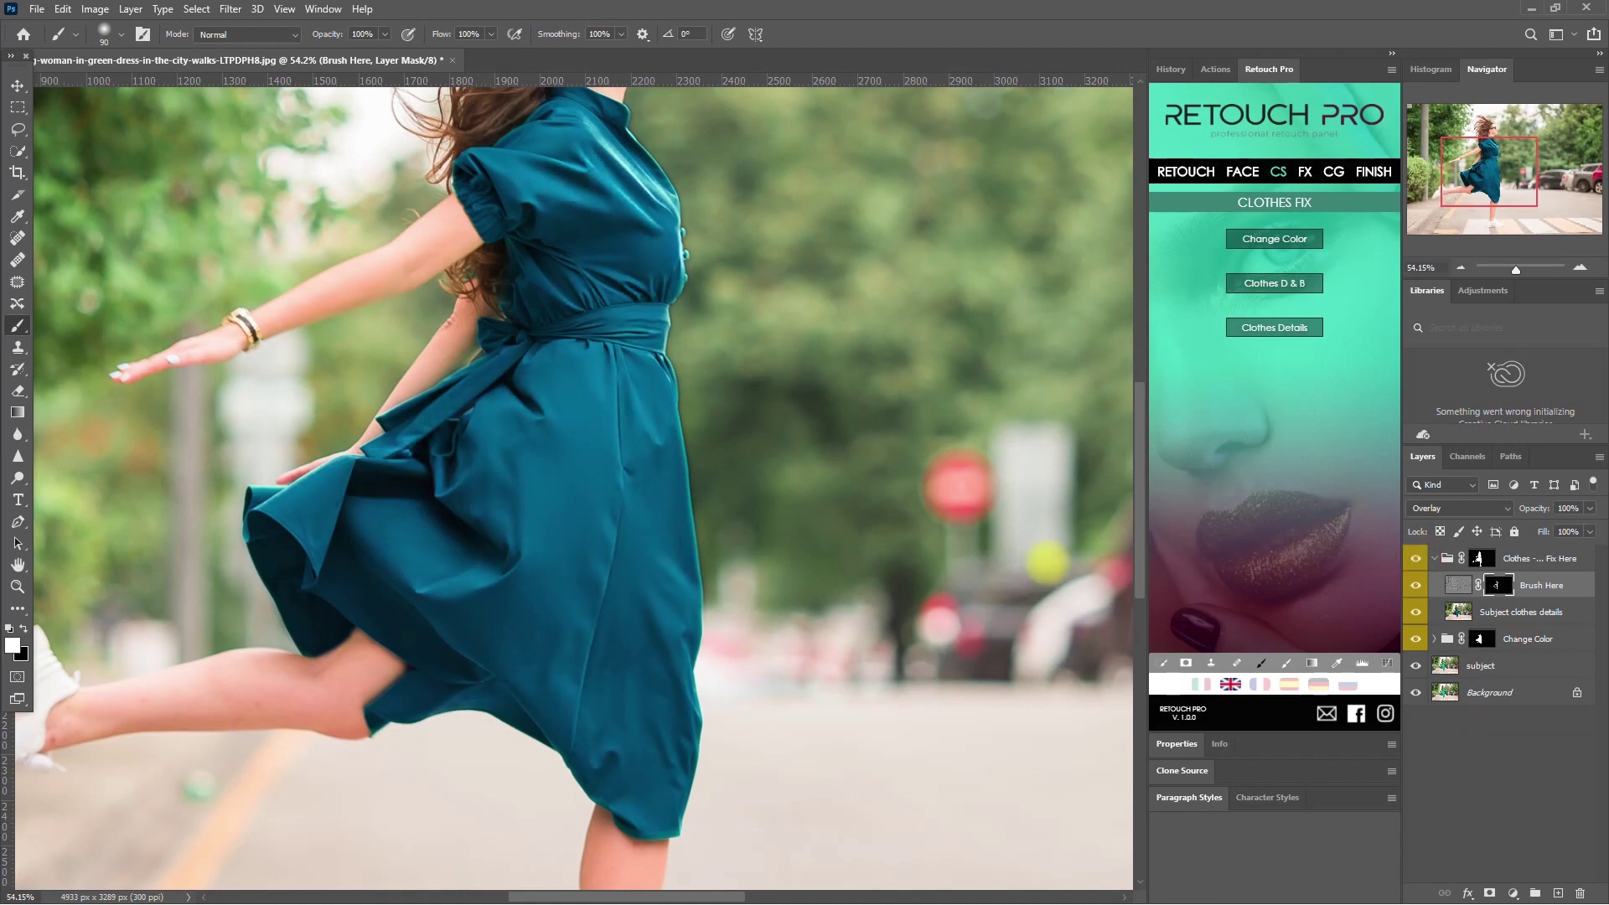
key(ctrl+0)
click(1435, 558)
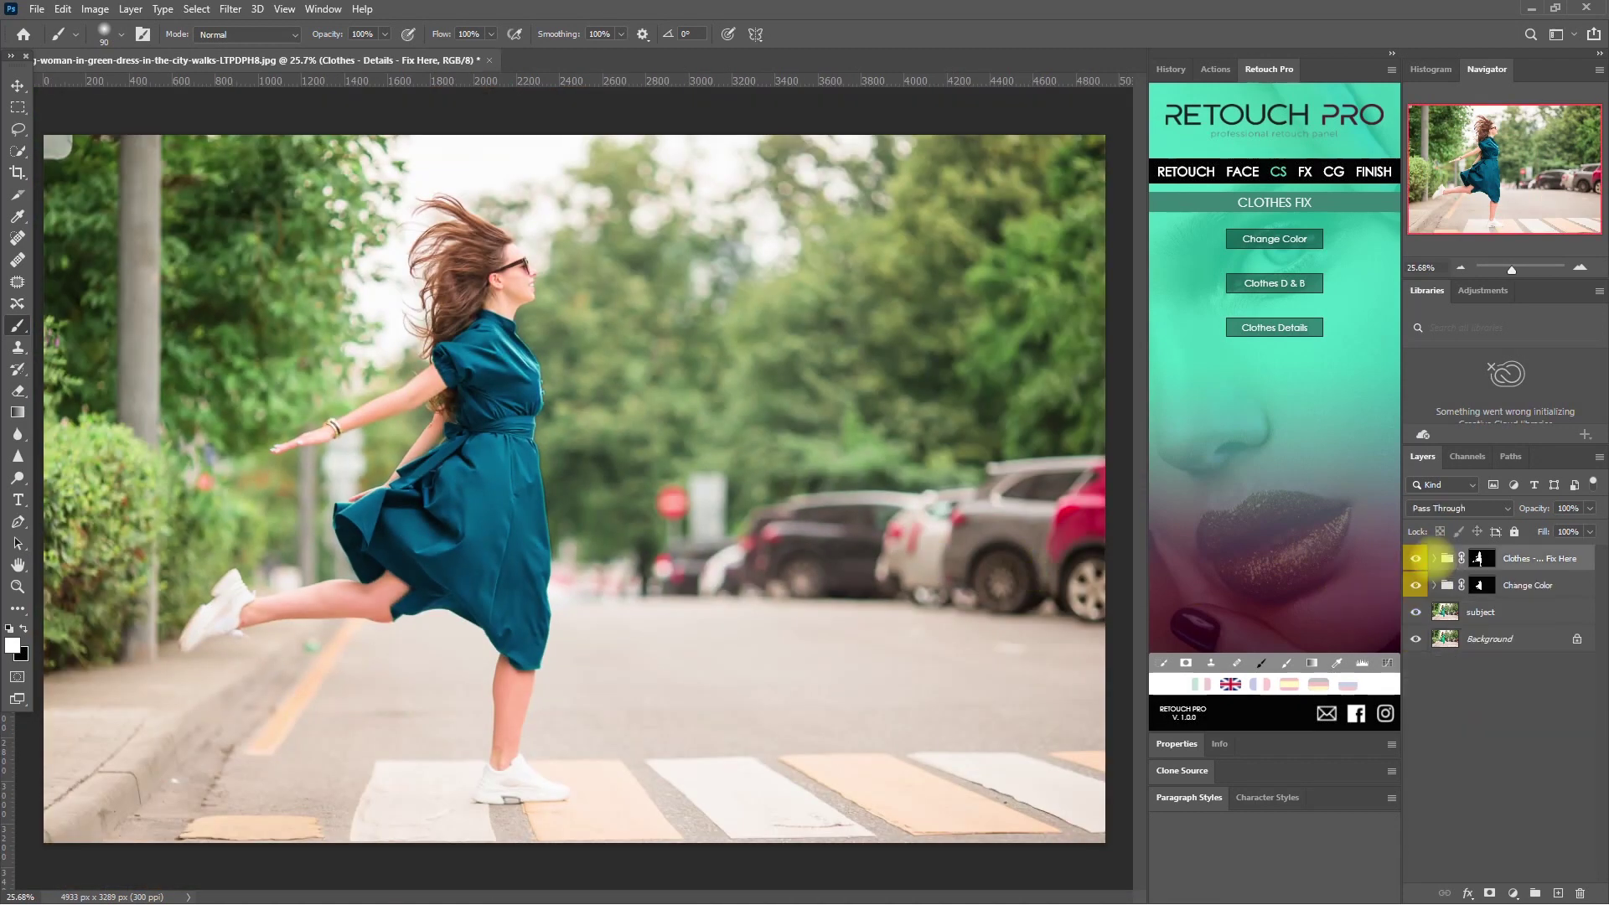
click(1415, 558)
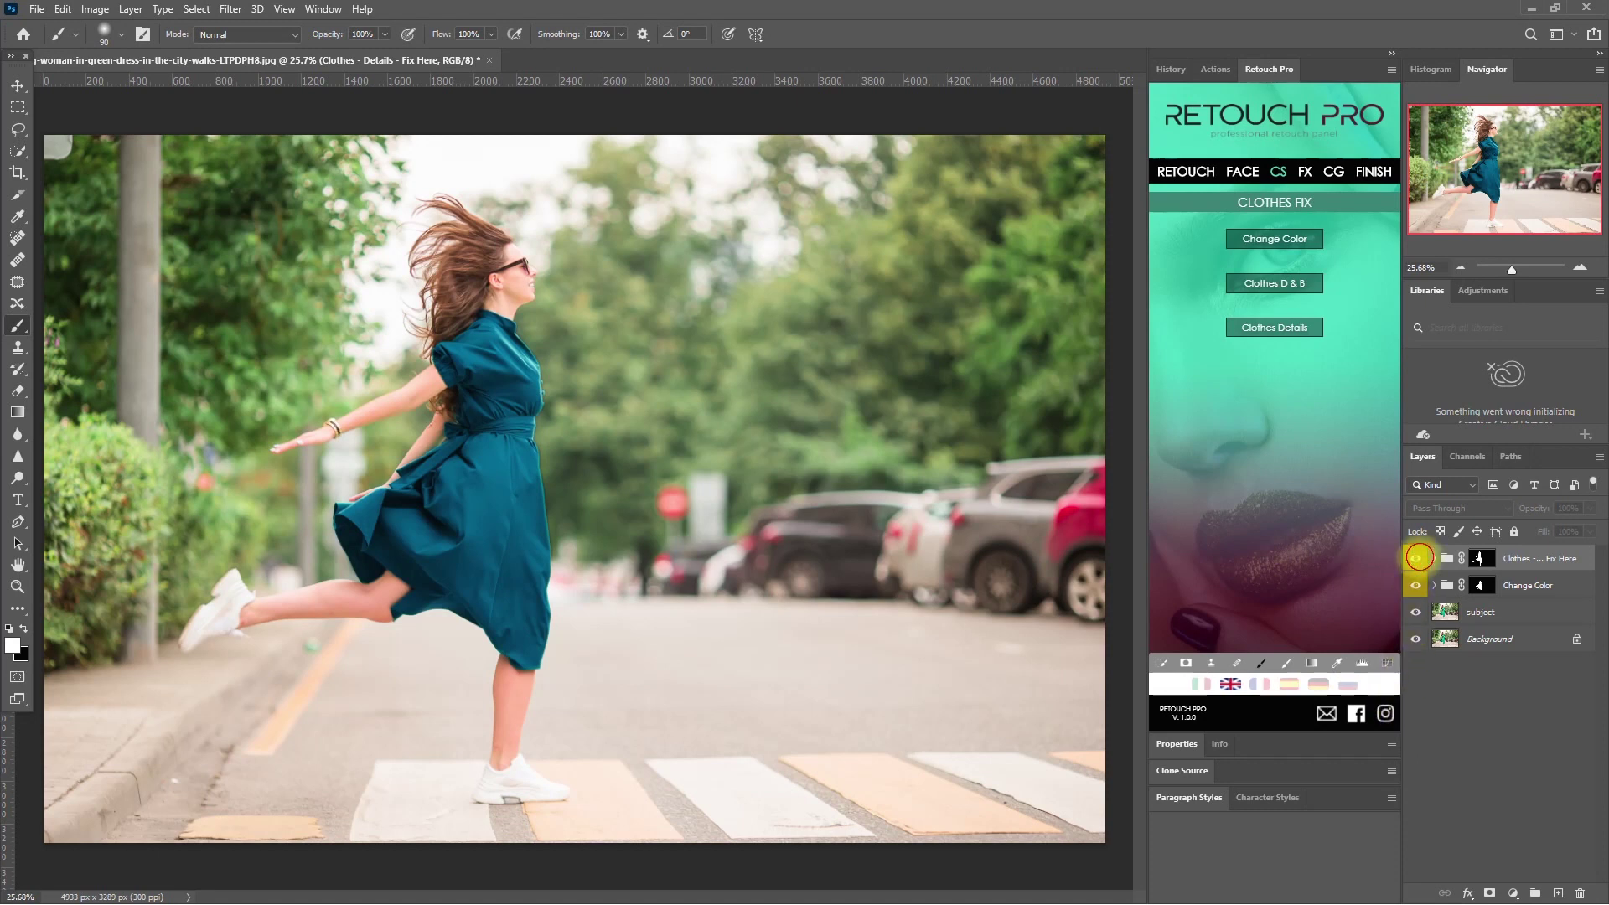
click(1418, 558)
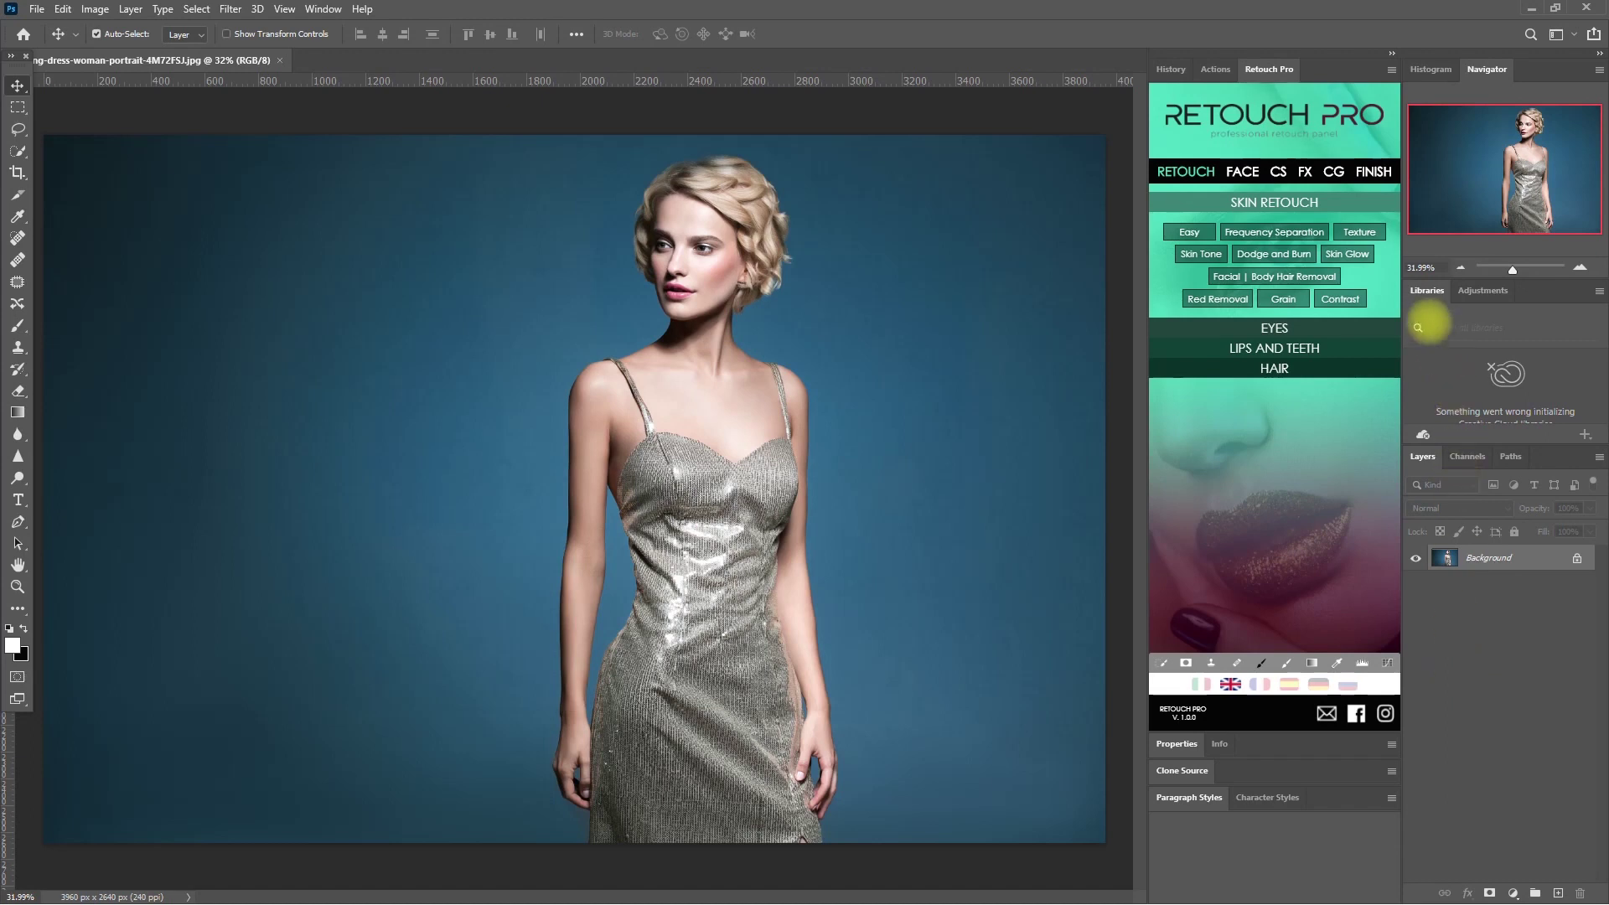
Step: Run the Change Color fix from the CS section on the silver dress photo and set its Hue/Saturation layer's hue to 53
click(1277, 170)
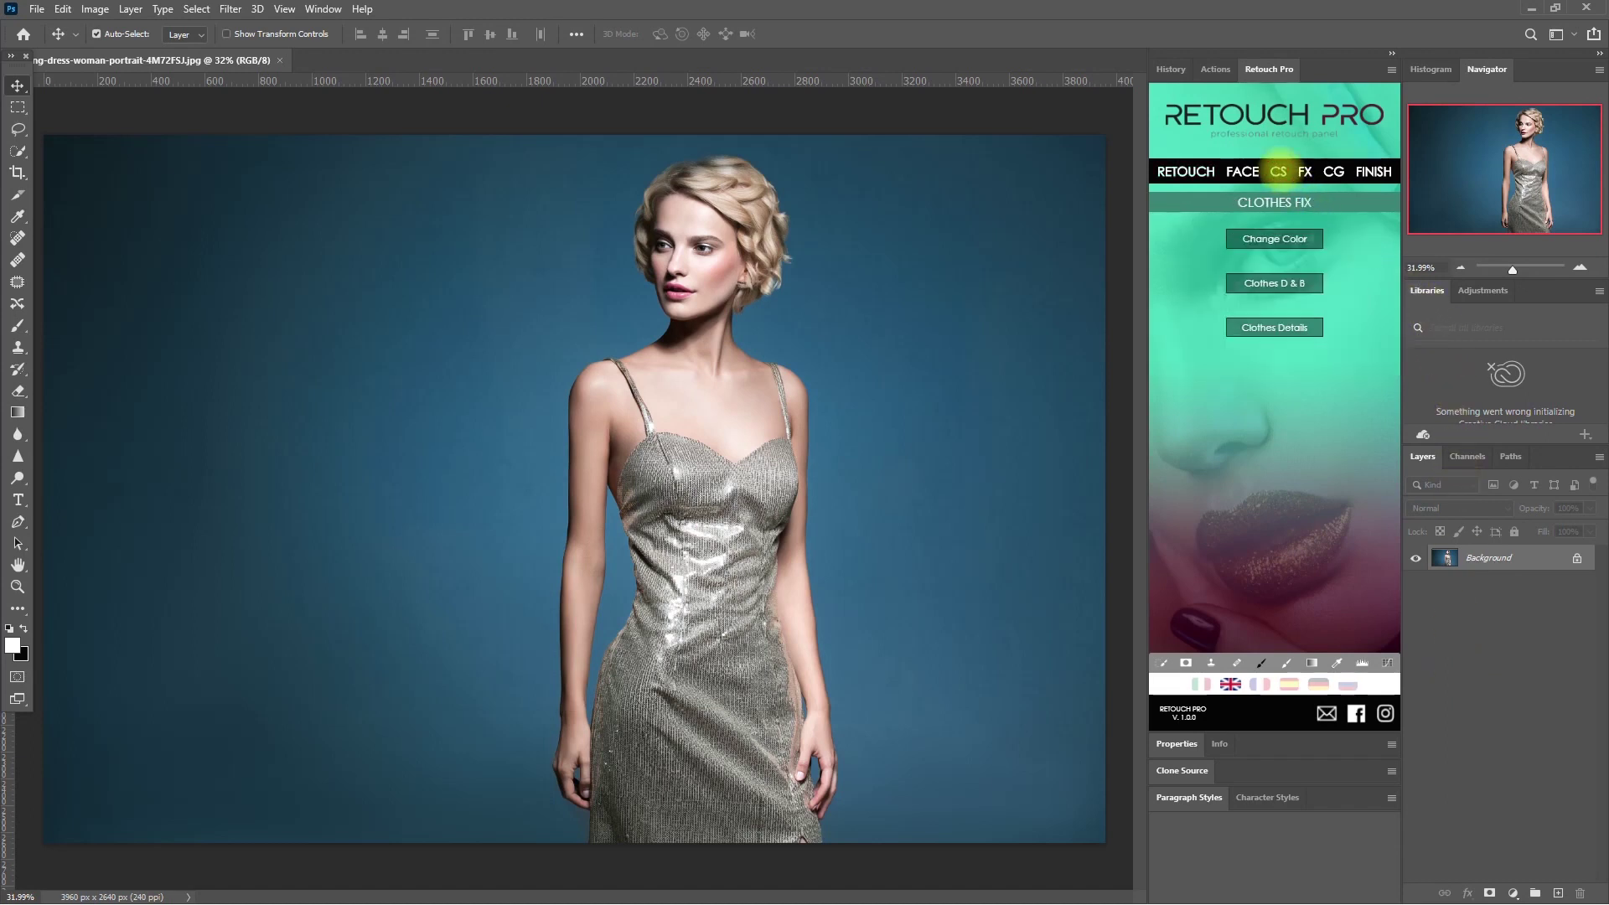
click(1306, 238)
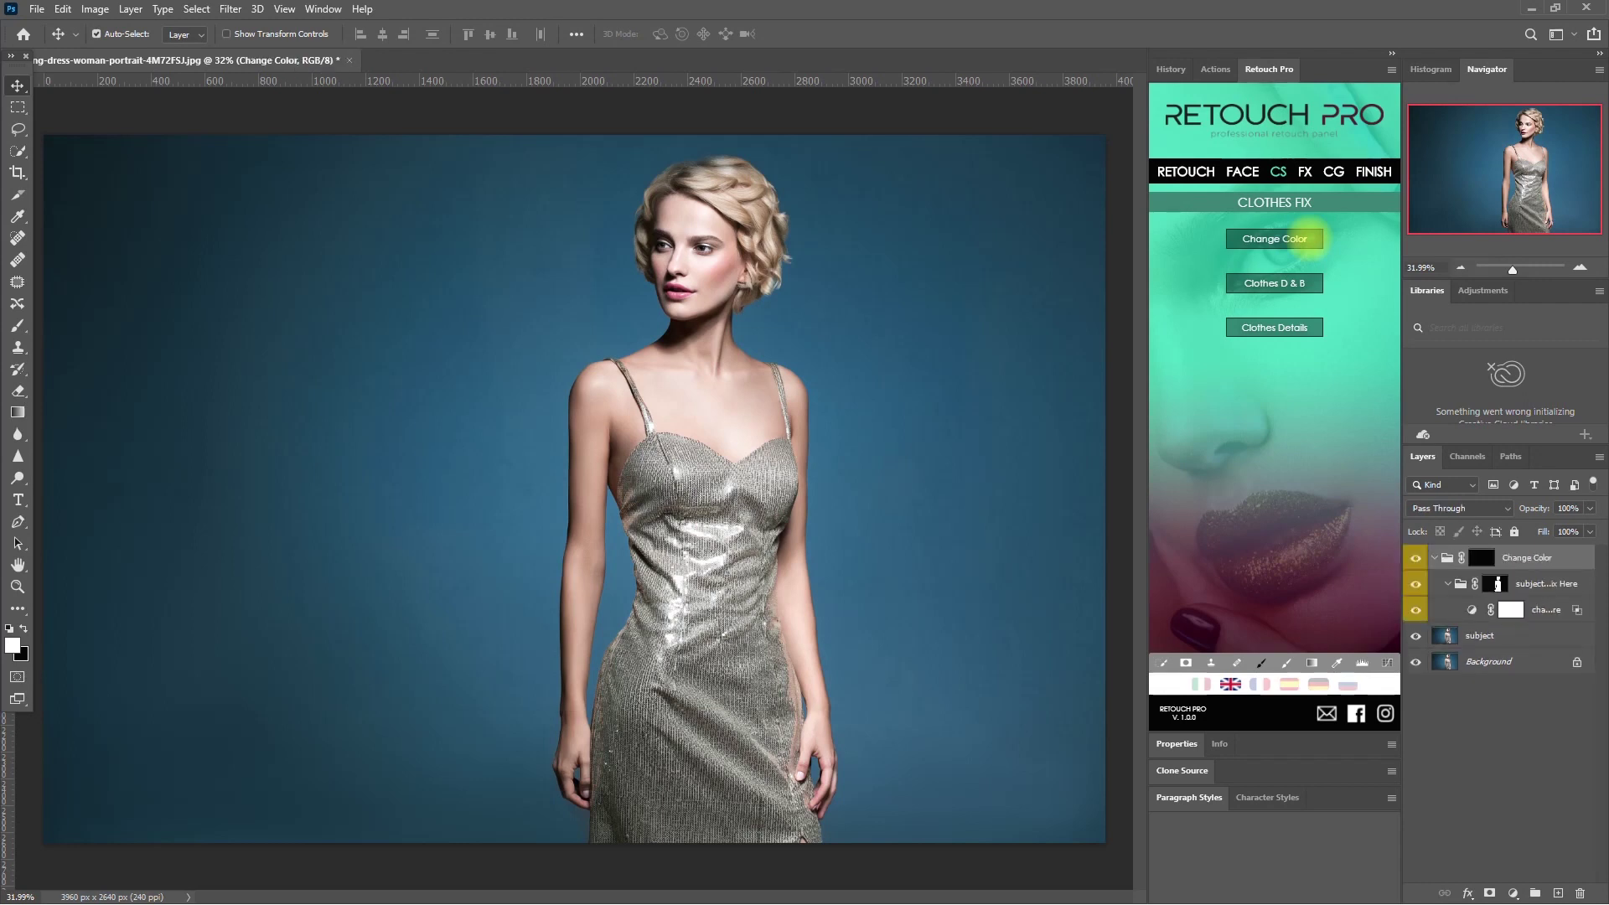
click(1472, 610)
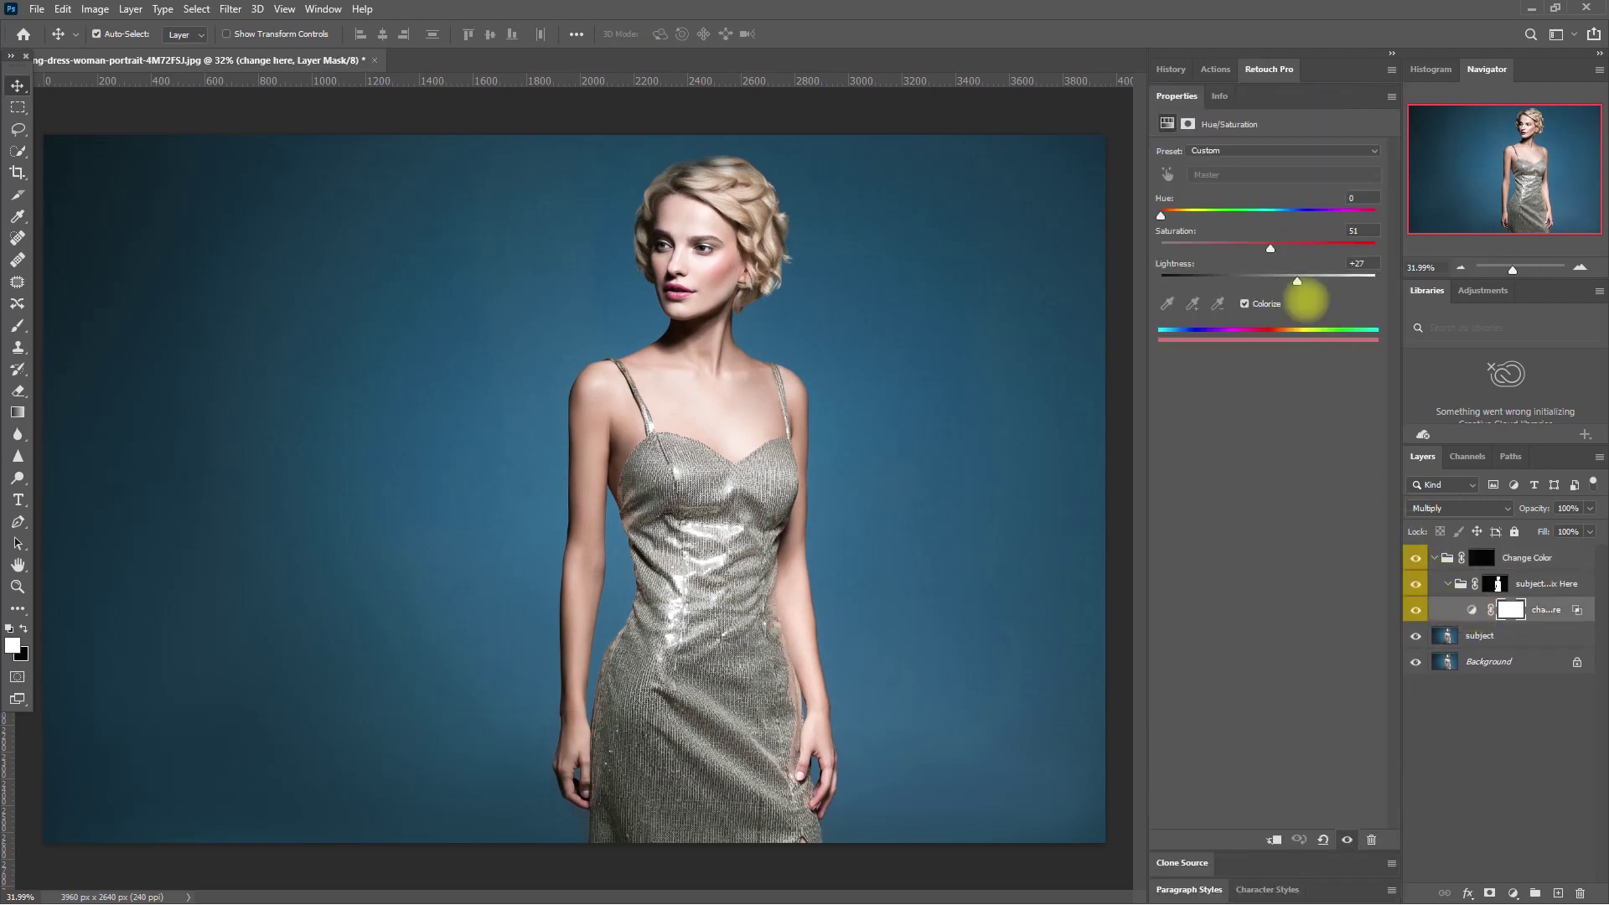
drag(1161, 215, 1192, 215)
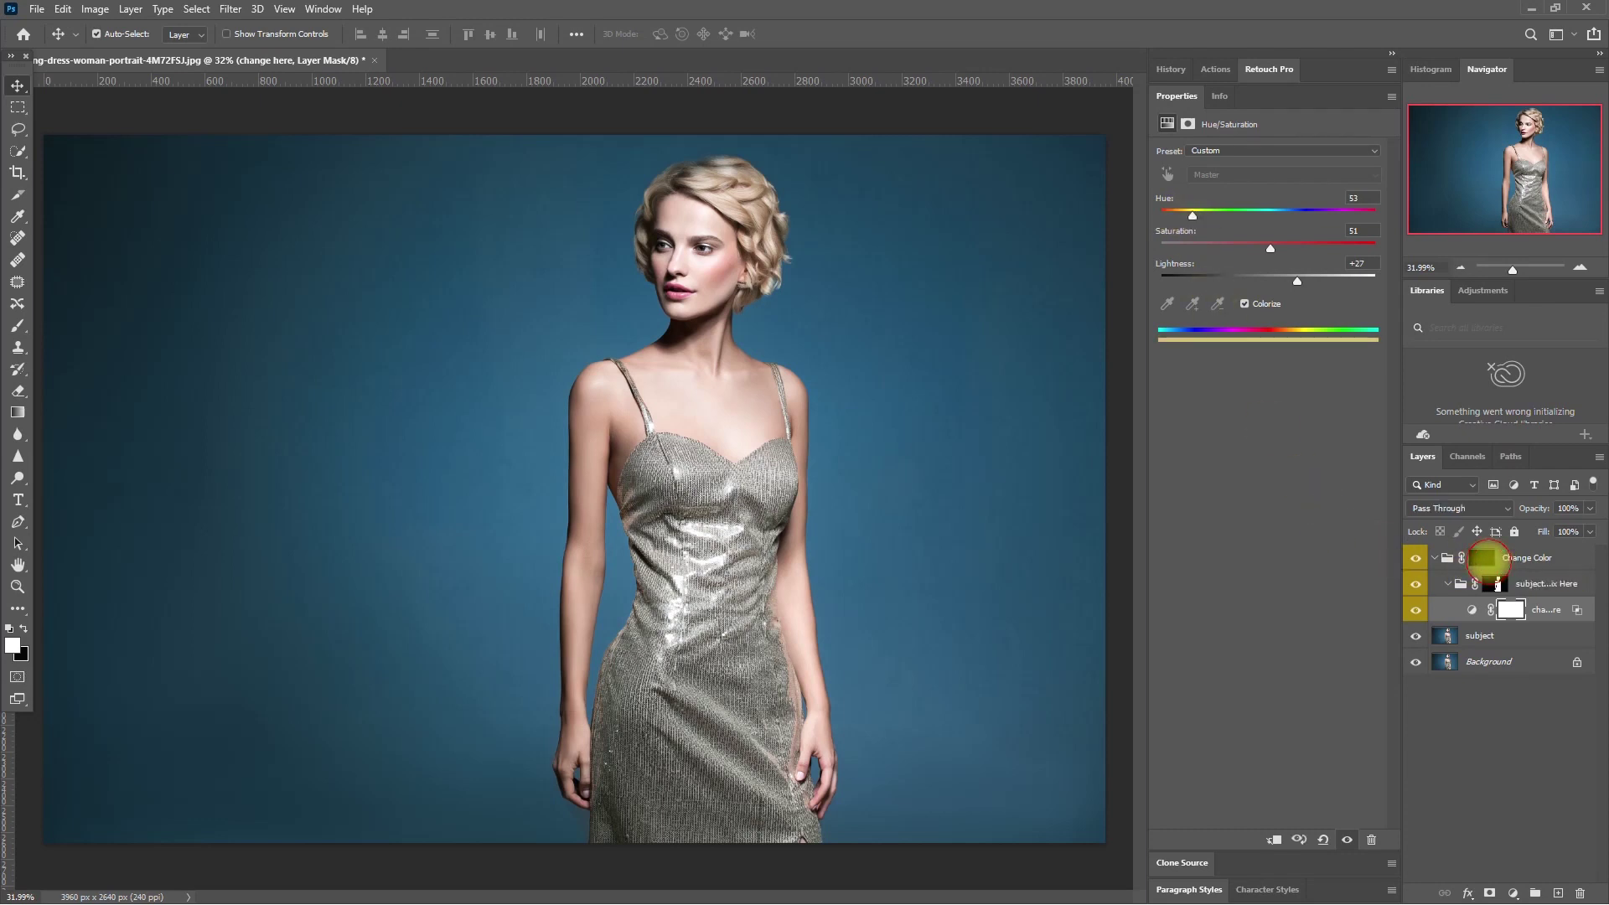
Step: Paint white on the Change Color group mask over the main area of the silver dress
click(1482, 557)
click(18, 325)
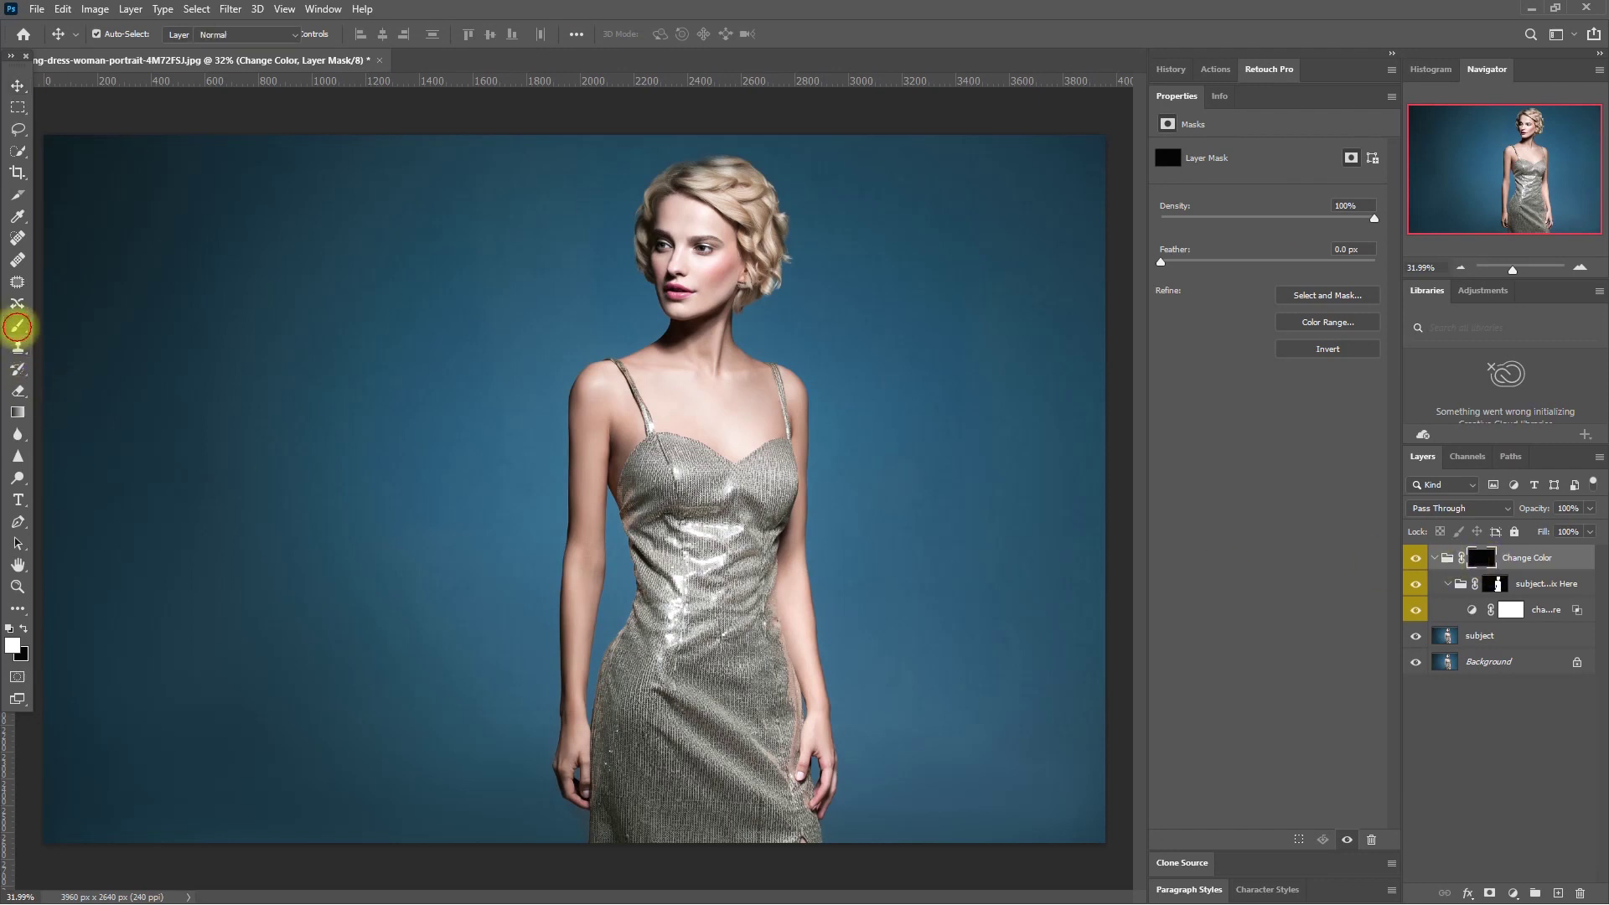
mouse_move(697, 554)
mouse_down()
mouse_move(748, 517)
mouse_move(695, 725)
mouse_move(655, 684)
mouse_move(667, 823)
mouse_move(752, 719)
mouse_up()
mouse_move(726, 785)
mouse_down()
mouse_move(770, 847)
mouse_move(662, 474)
mouse_move(753, 508)
mouse_up()
Step: Reduce the brush to 60 and paint white on the Change Color mask along the bodice's edges
scroll(752, 455, up, 6)
key(bracketleft)
key(bracketleft)
key(bracketleft)
key(bracketleft)
key(bracketleft)
key(bracketleft)
key(bracketleft)
key(bracketleft)
mouse_move(808, 445)
mouse_down()
mouse_move(863, 444)
mouse_move(827, 442)
mouse_move(832, 500)
mouse_move(888, 546)
mouse_up()
mouse_move(629, 484)
mouse_down()
mouse_move(473, 407)
mouse_move(523, 437)
mouse_move(408, 426)
mouse_move(343, 536)
mouse_move(500, 645)
mouse_move(399, 791)
mouse_up()
Step: Continue painting the Change Color mask white down the waist and the skirt's left edge in the photo
scroll(469, 804, down, 5)
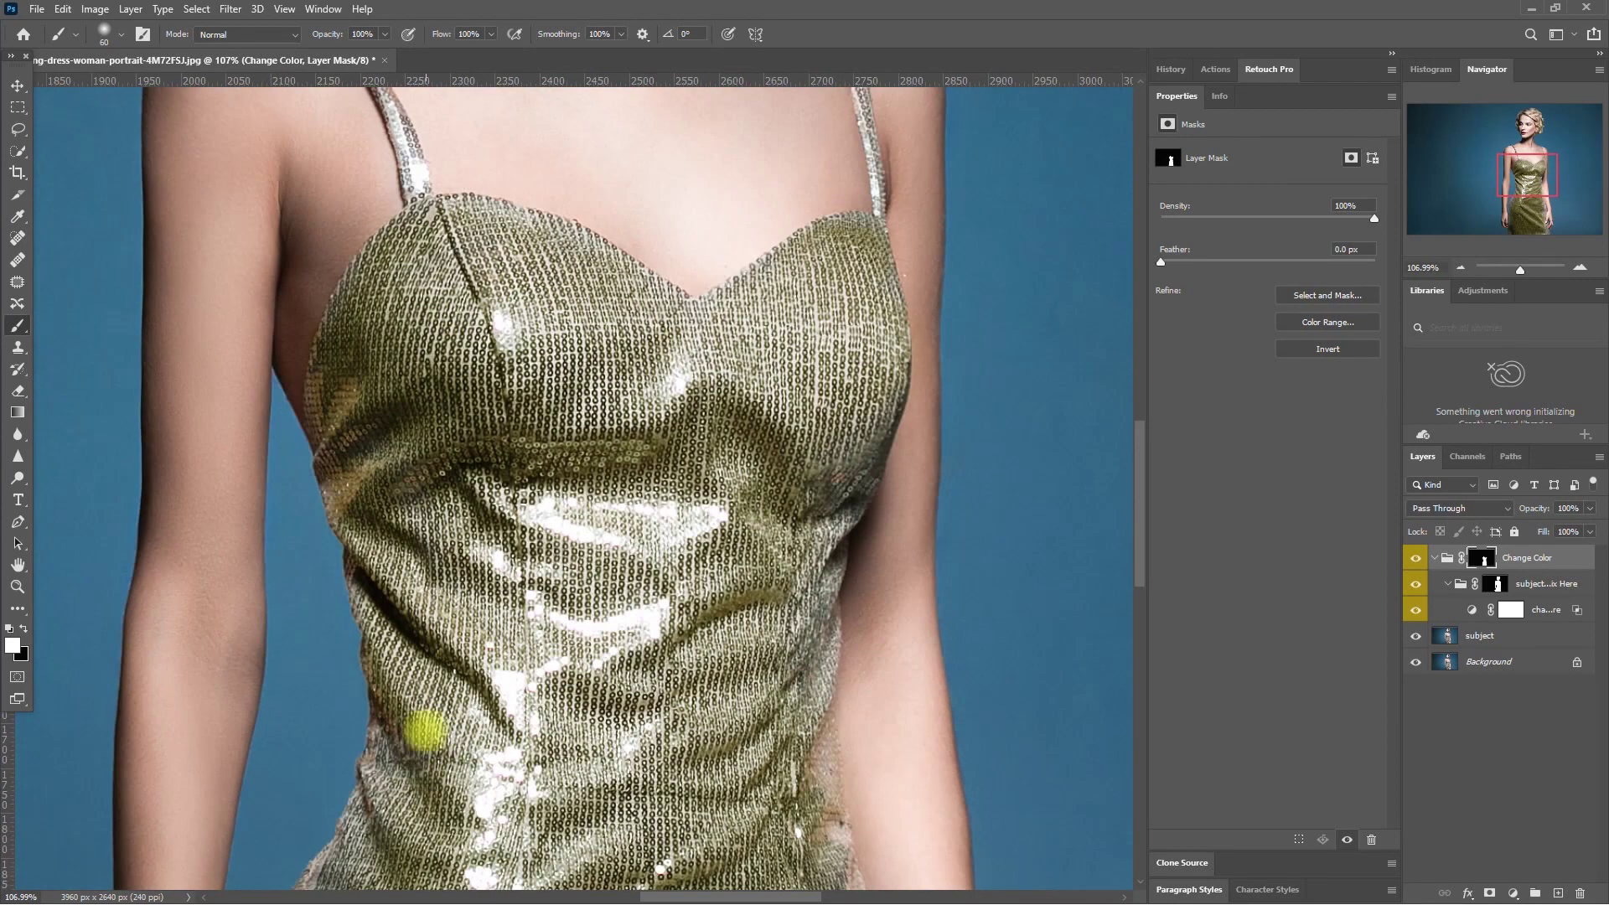
scroll(819, 670, down, 4)
scroll(474, 546, down, 3)
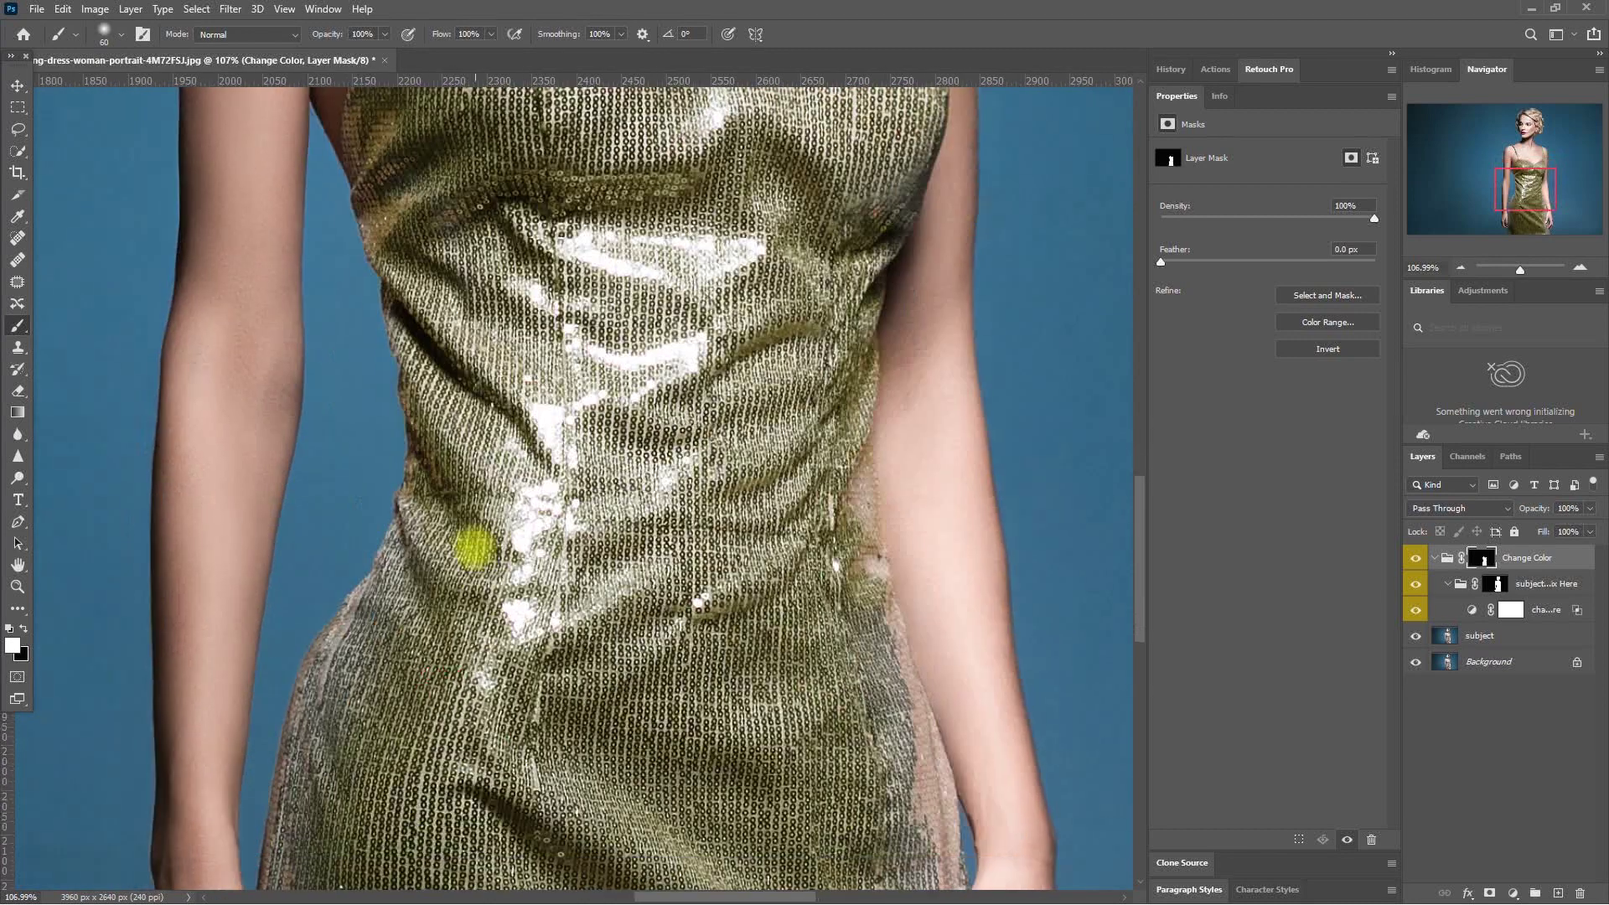
scroll(322, 759, down, 2)
scroll(324, 665, down, 2)
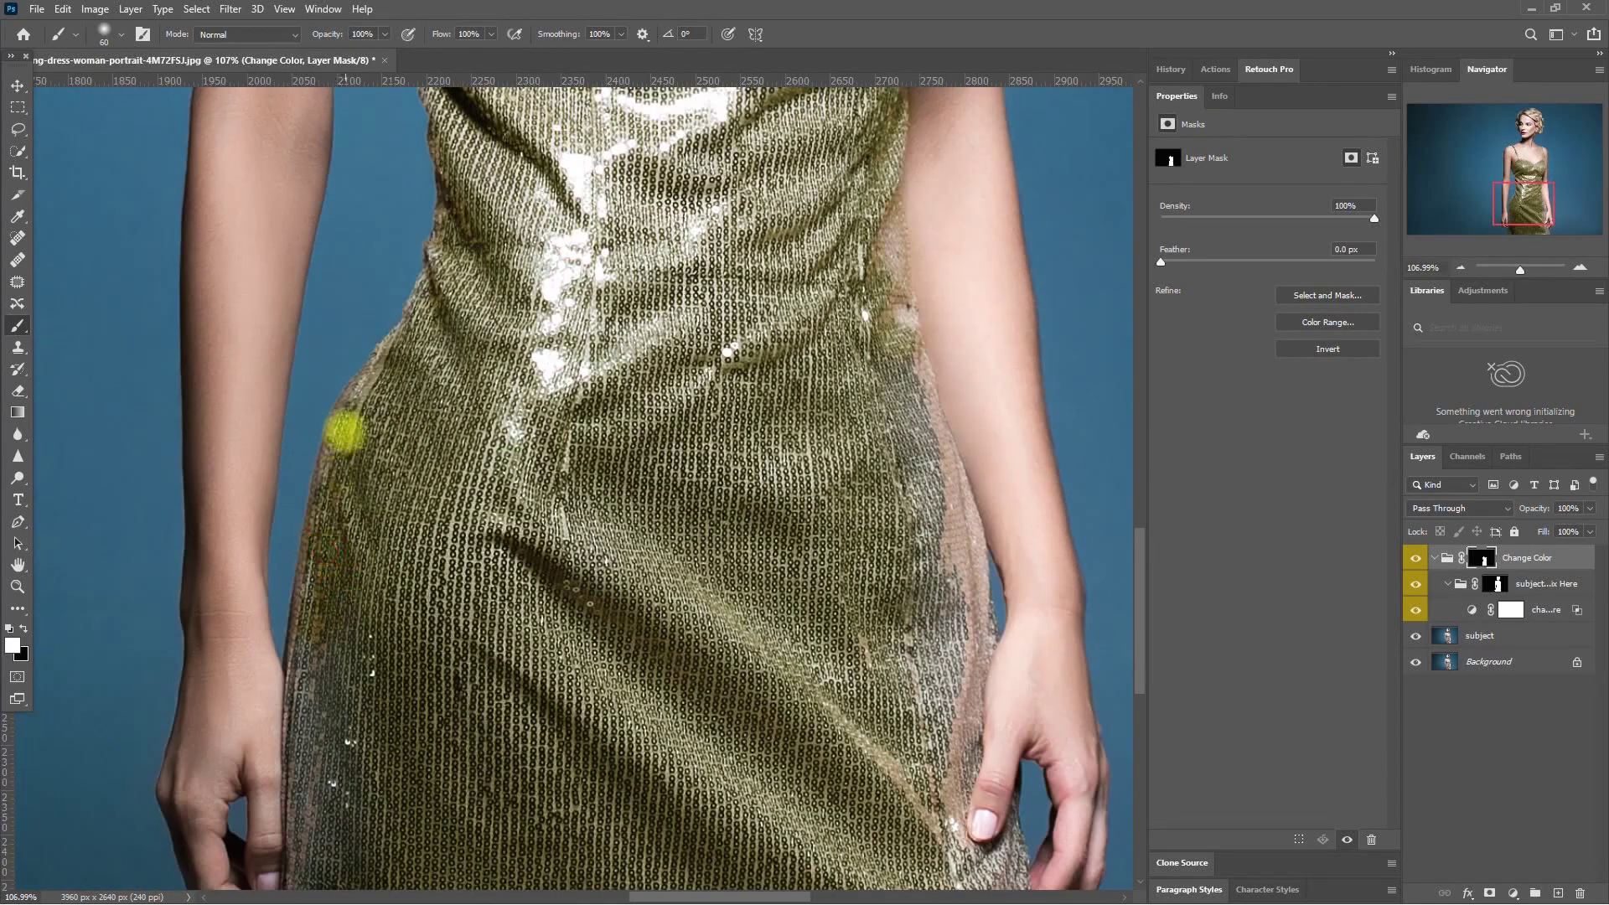
scroll(309, 868, down, 2)
scroll(327, 779, down, 2)
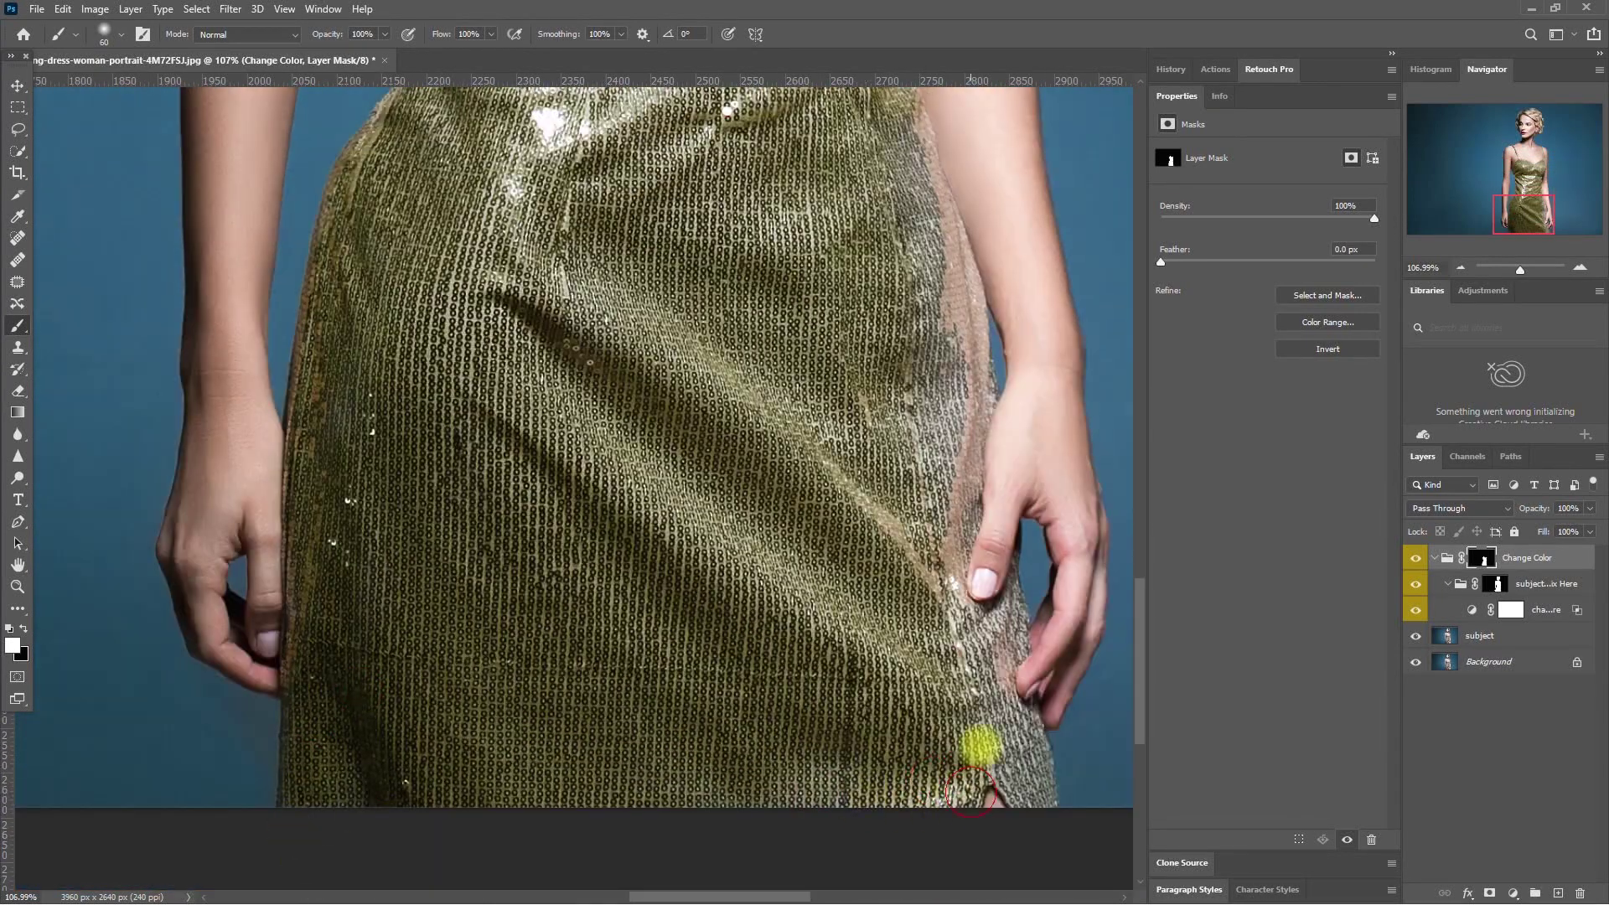
Step: Reduce the brush to 30 and paint the mask white along the skirt's right edge around the hand
key(bracketleft)
key(bracketleft)
key(bracketleft)
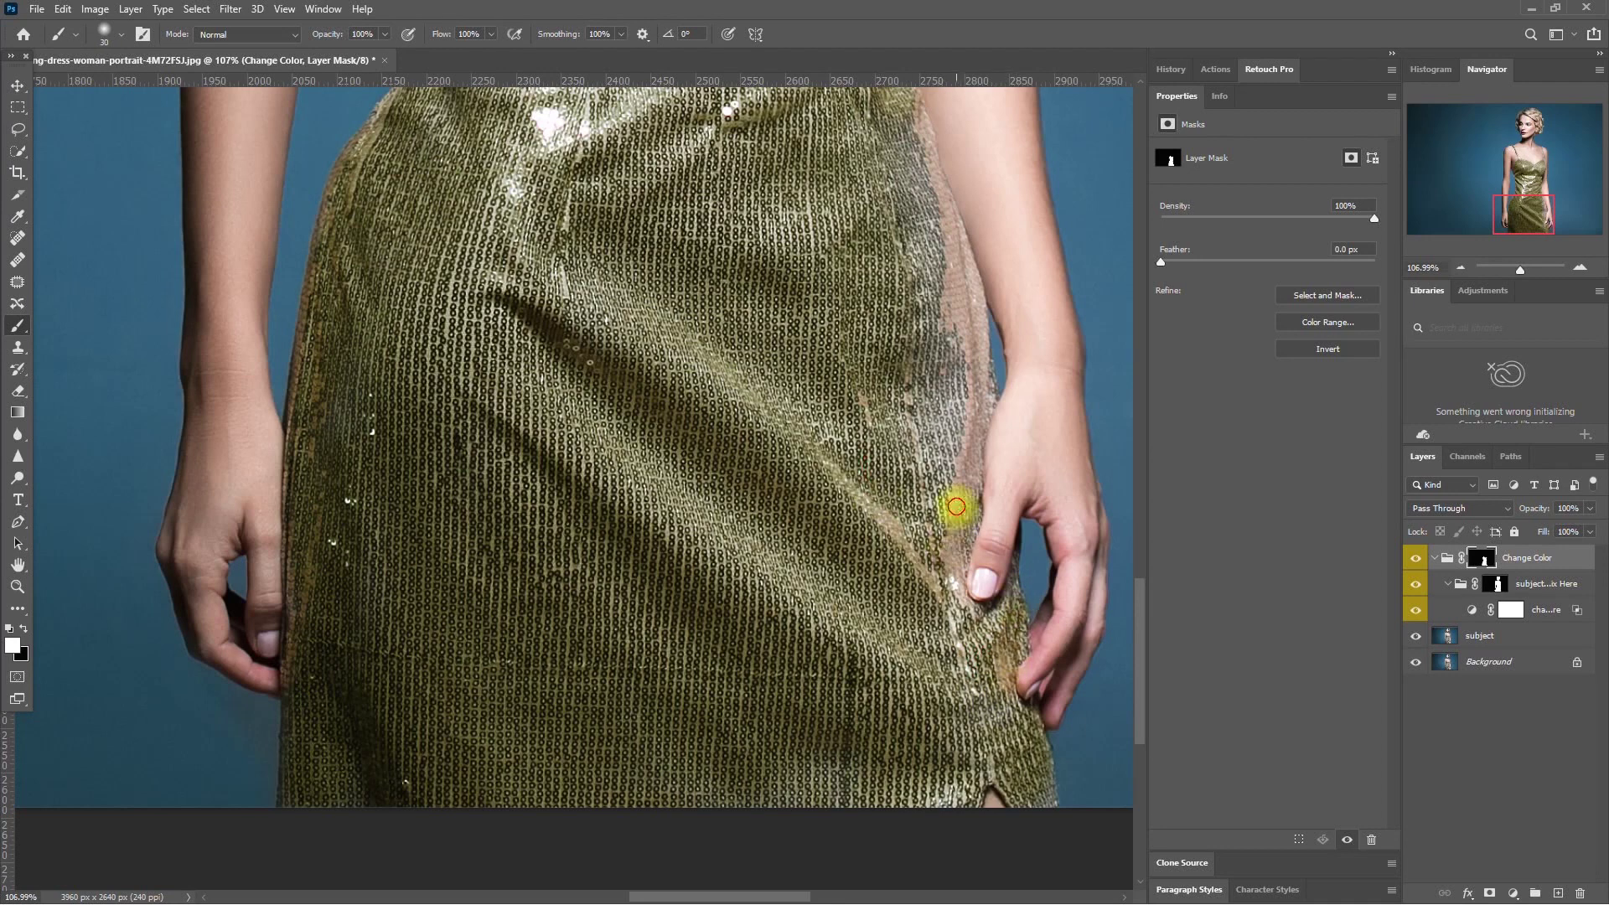
mouse_move(966, 484)
mouse_down()
mouse_move(948, 276)
mouse_move(969, 374)
mouse_move(912, 140)
mouse_move(909, 308)
mouse_up()
Step: Reduce the brush to 20 and paint the Change Color mask white over the shoulder straps and the bodice's upper edge
scroll(910, 422, up, 1)
scroll(911, 422, up, 15)
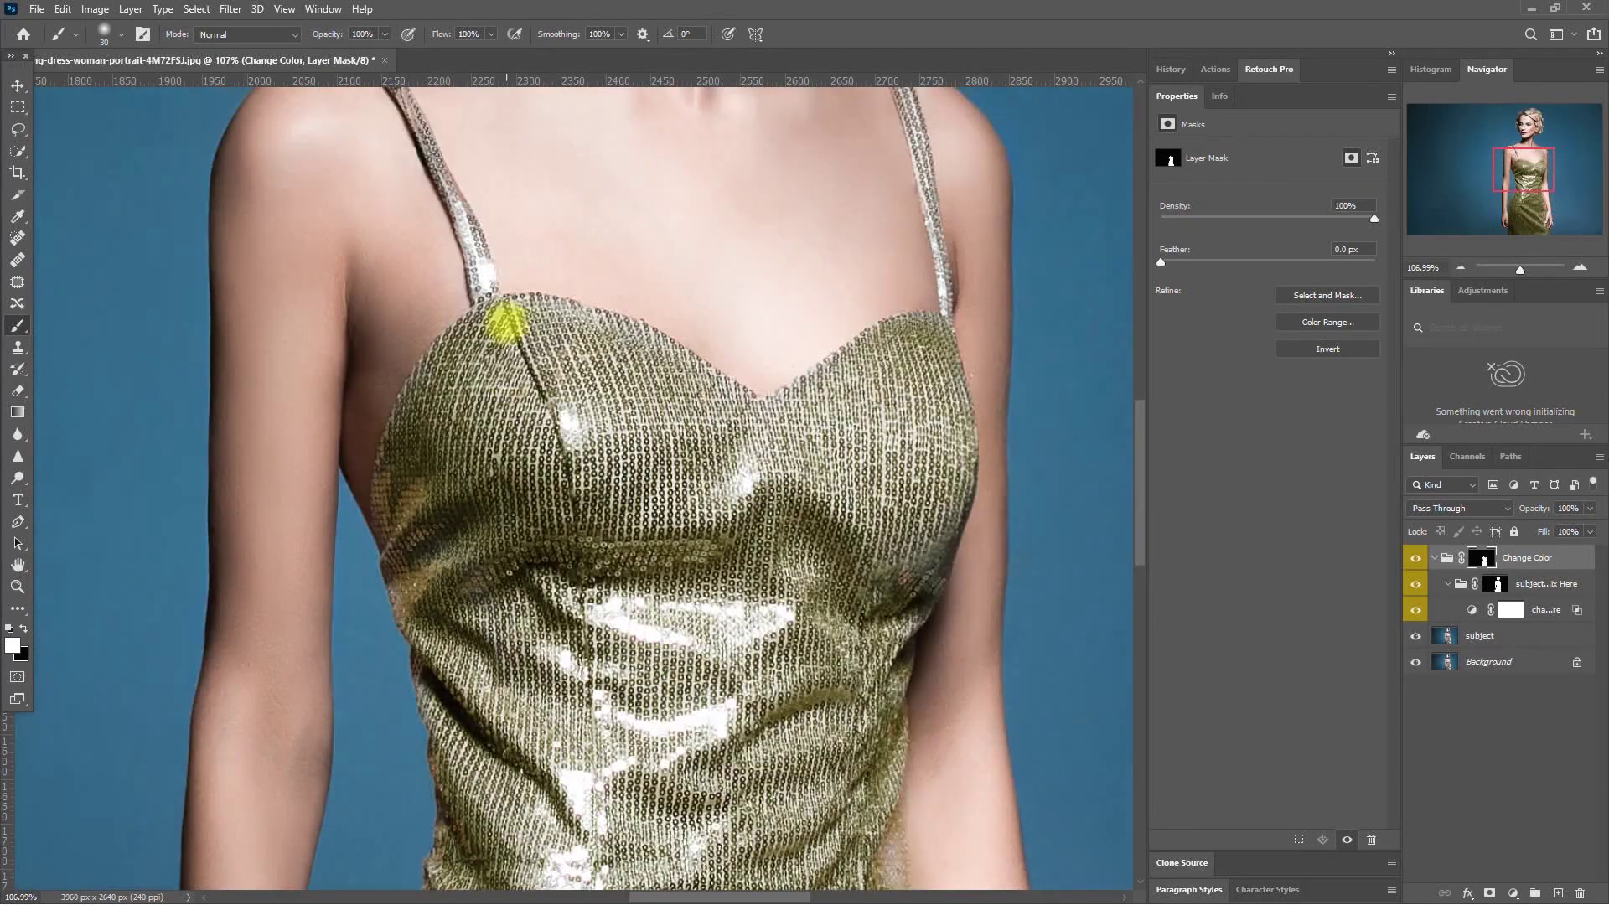
key(bracketleft)
key(bracketleft)
key(bracketleft)
mouse_move(898, 144)
mouse_down()
mouse_move(910, 196)
mouse_move(914, 174)
mouse_move(938, 405)
mouse_up()
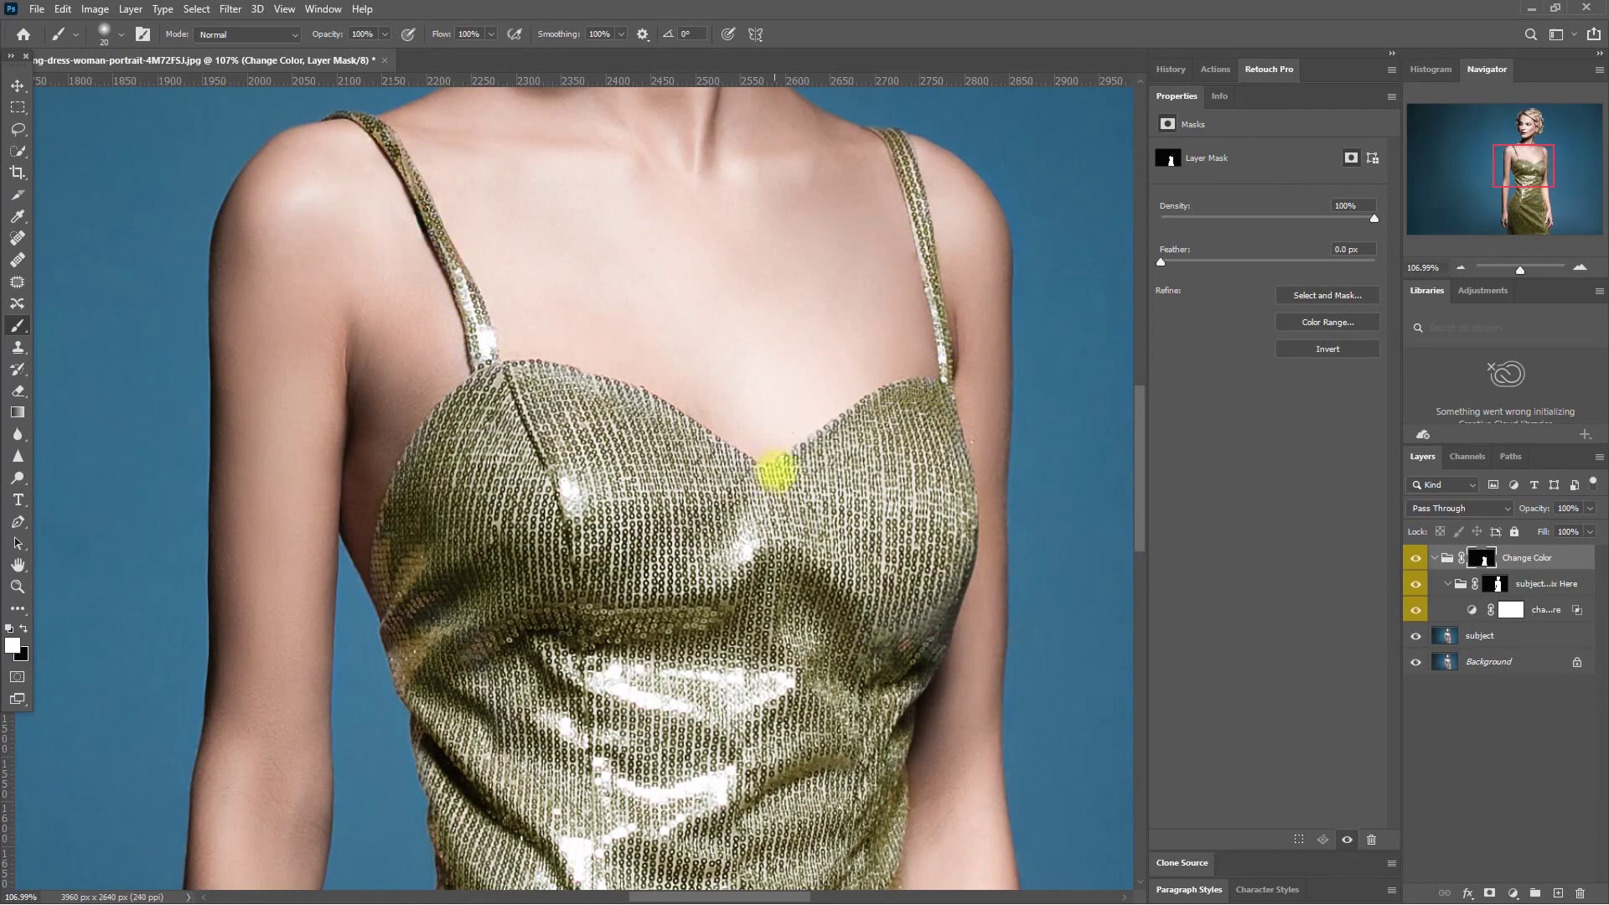
Step: Fit the whole photo in view and hide and show the Change Color group to compare the dress colors
key(ctrl+0)
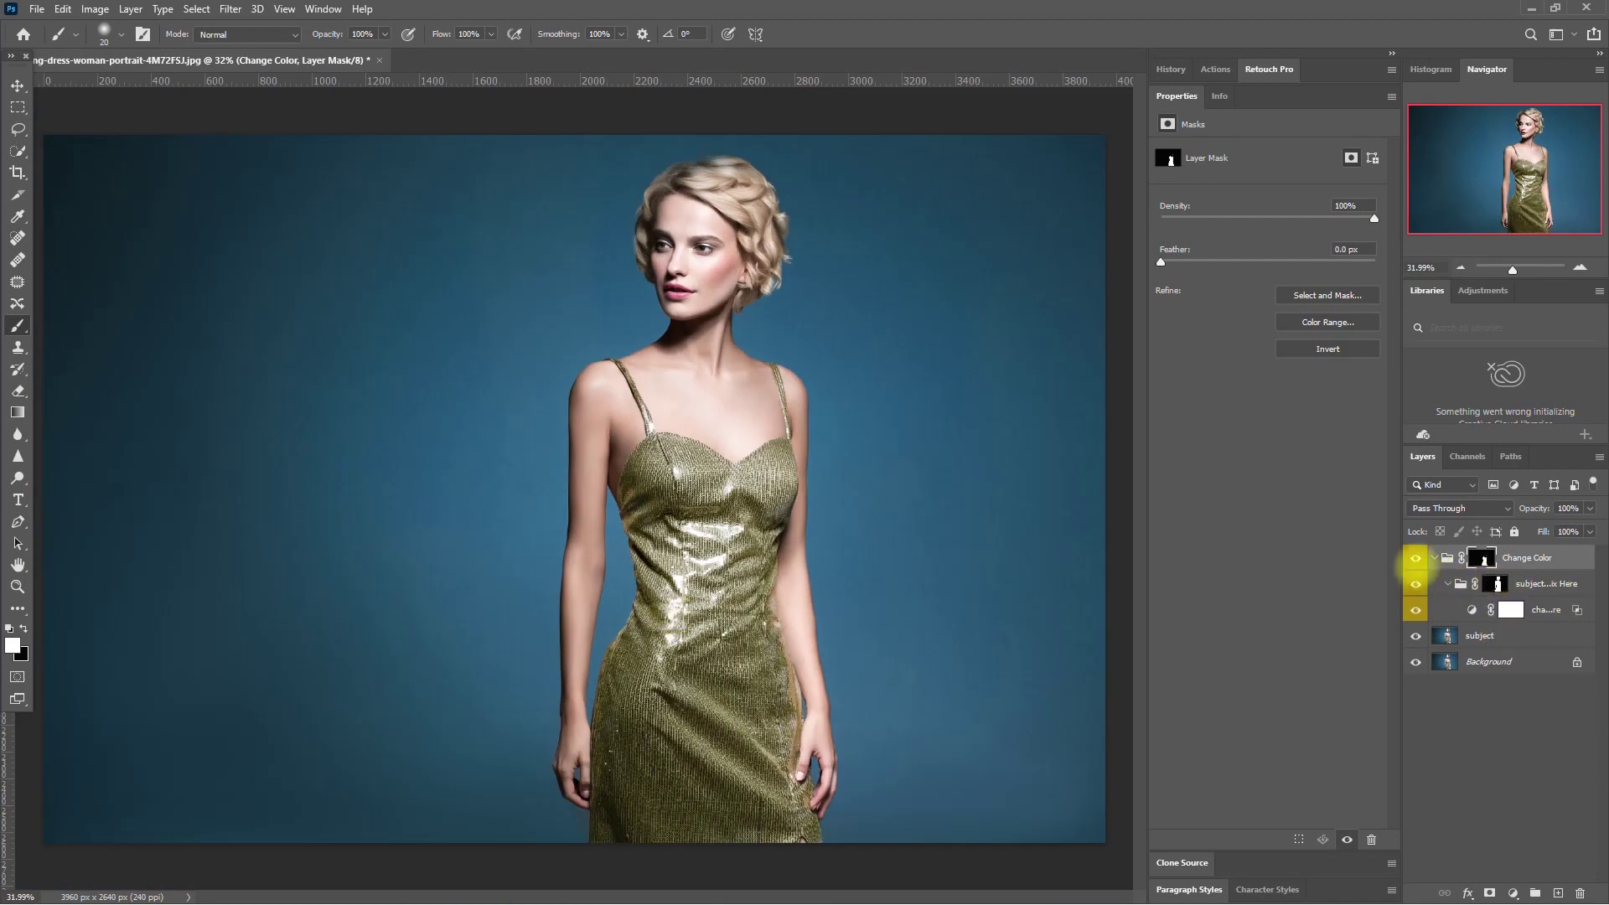
click(1415, 558)
click(1416, 558)
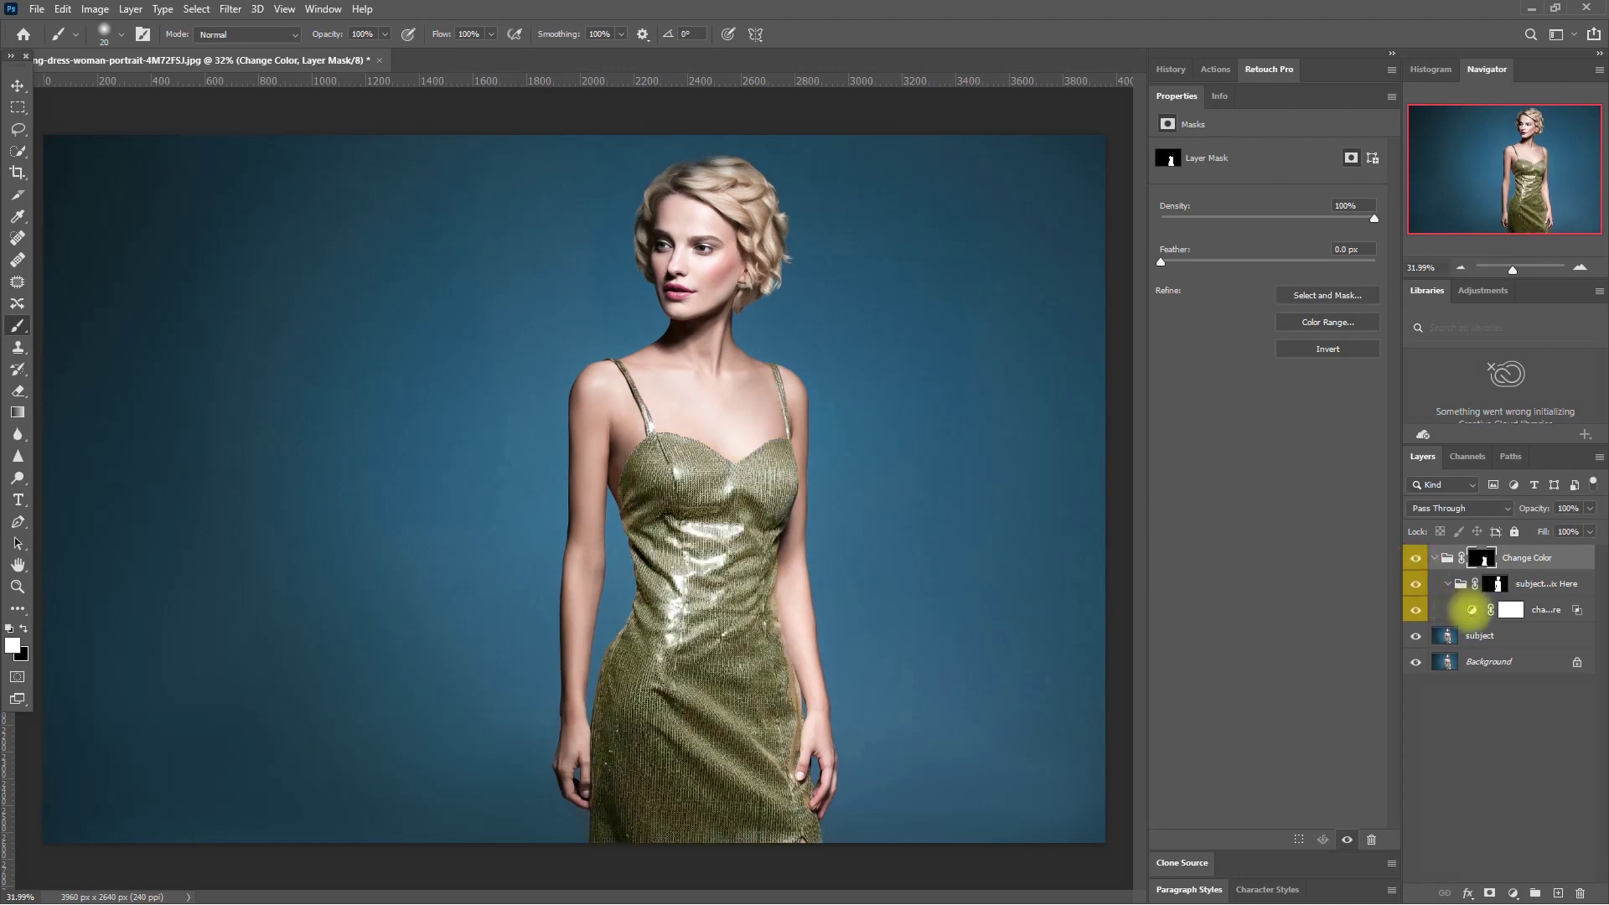
Step: Set the Hue/Saturation layer to hue 48, saturation 64 and lightness +17, and toggle the Change Color group to compare
click(1471, 609)
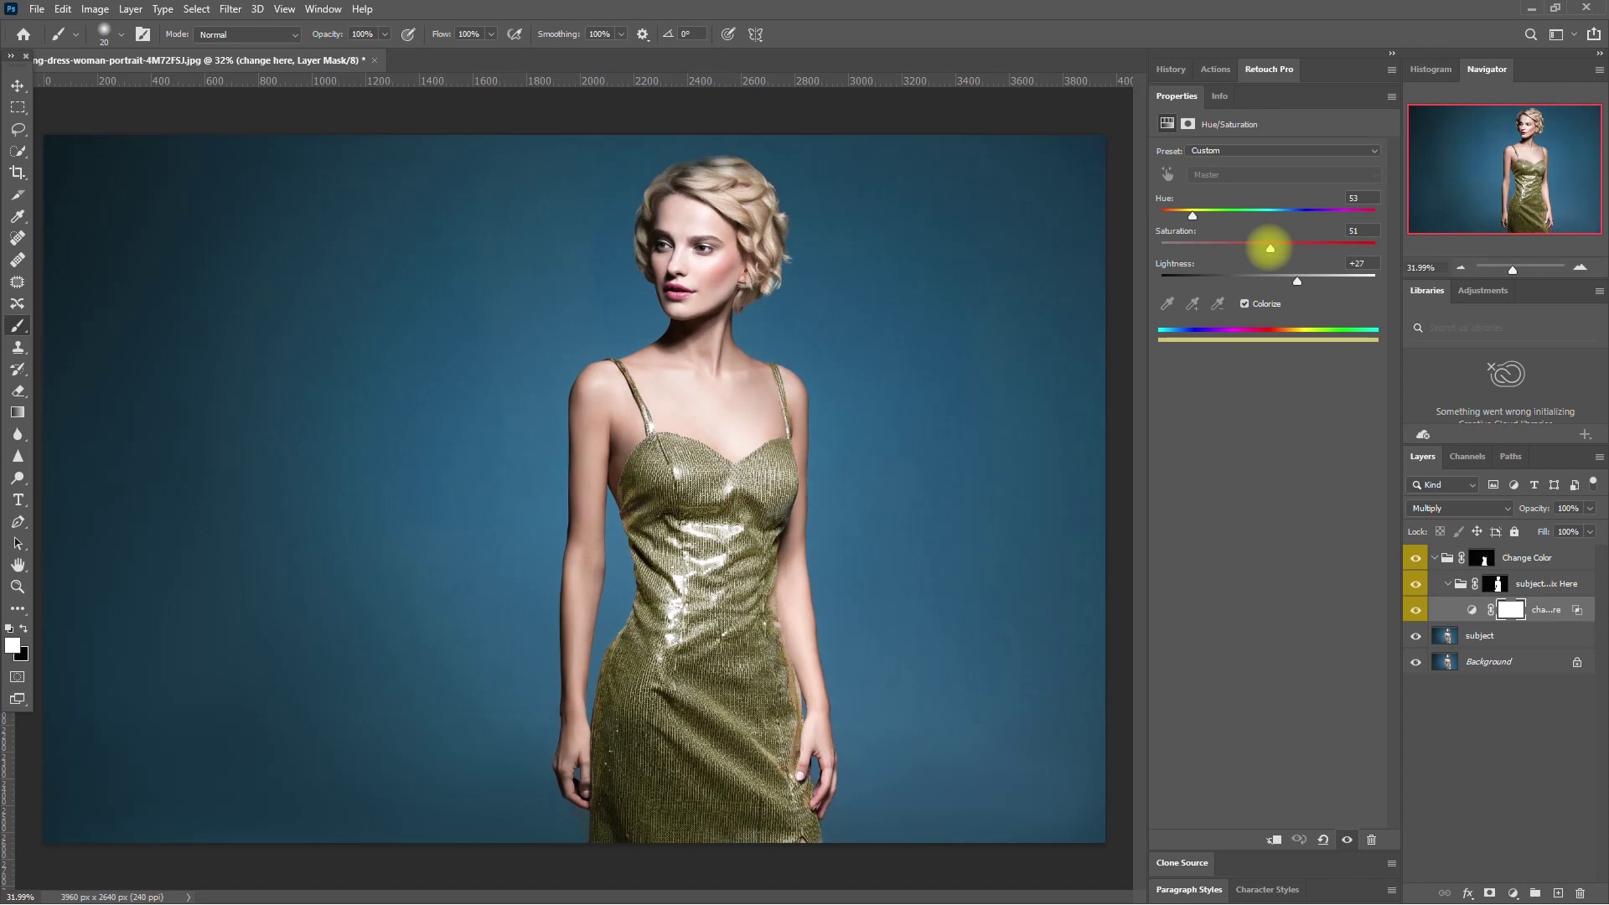
drag(1296, 280, 1281, 280)
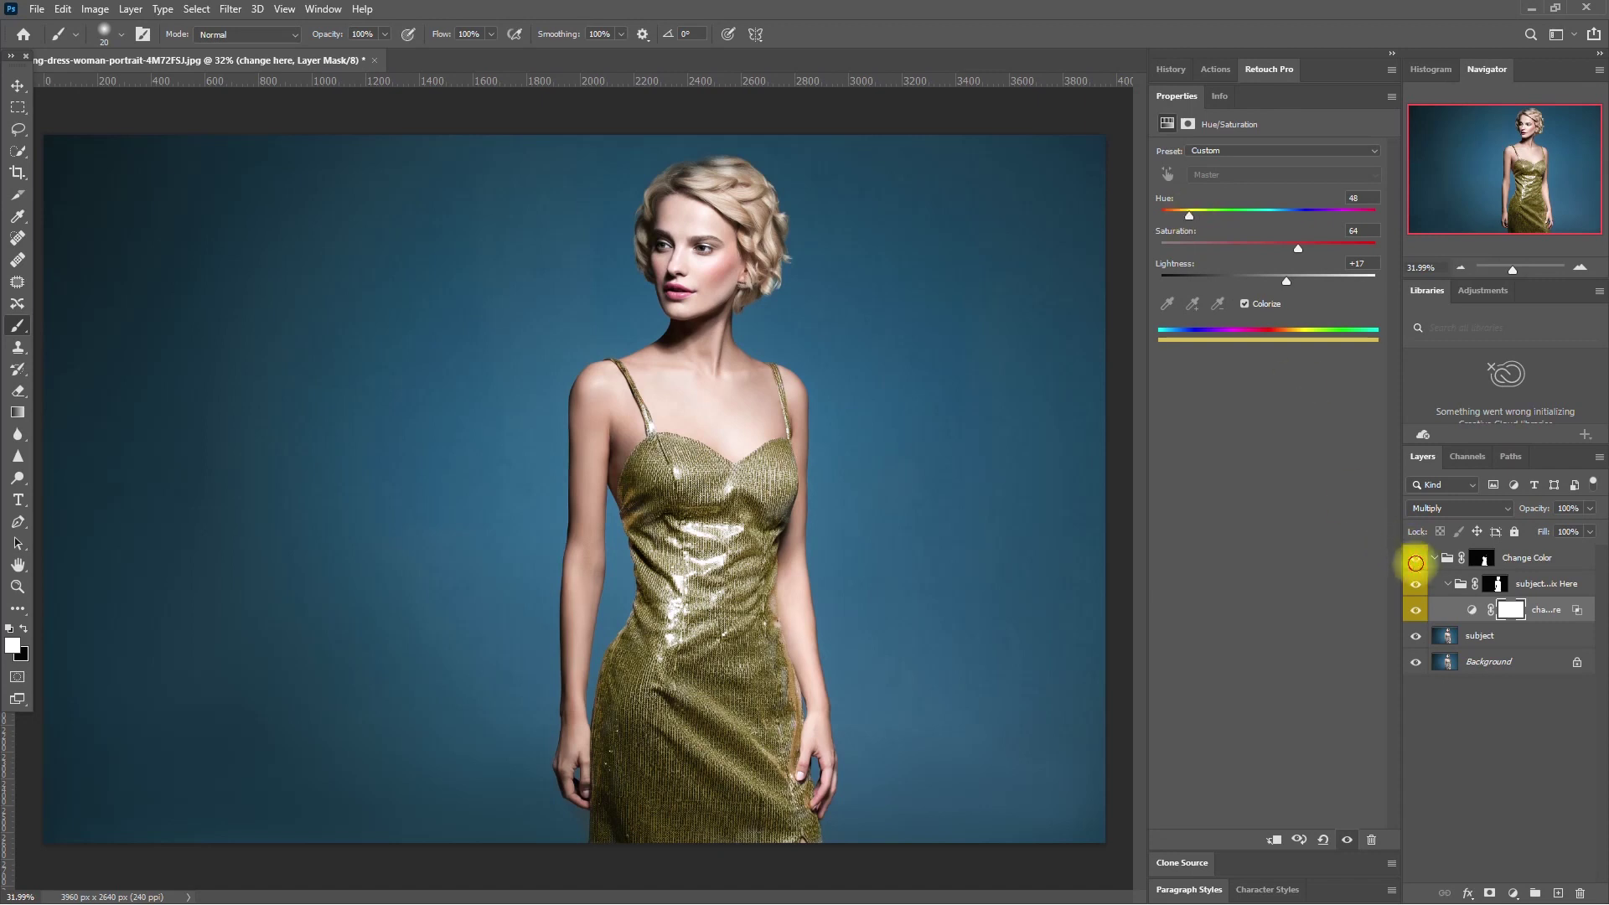
click(1415, 558)
click(1415, 558)
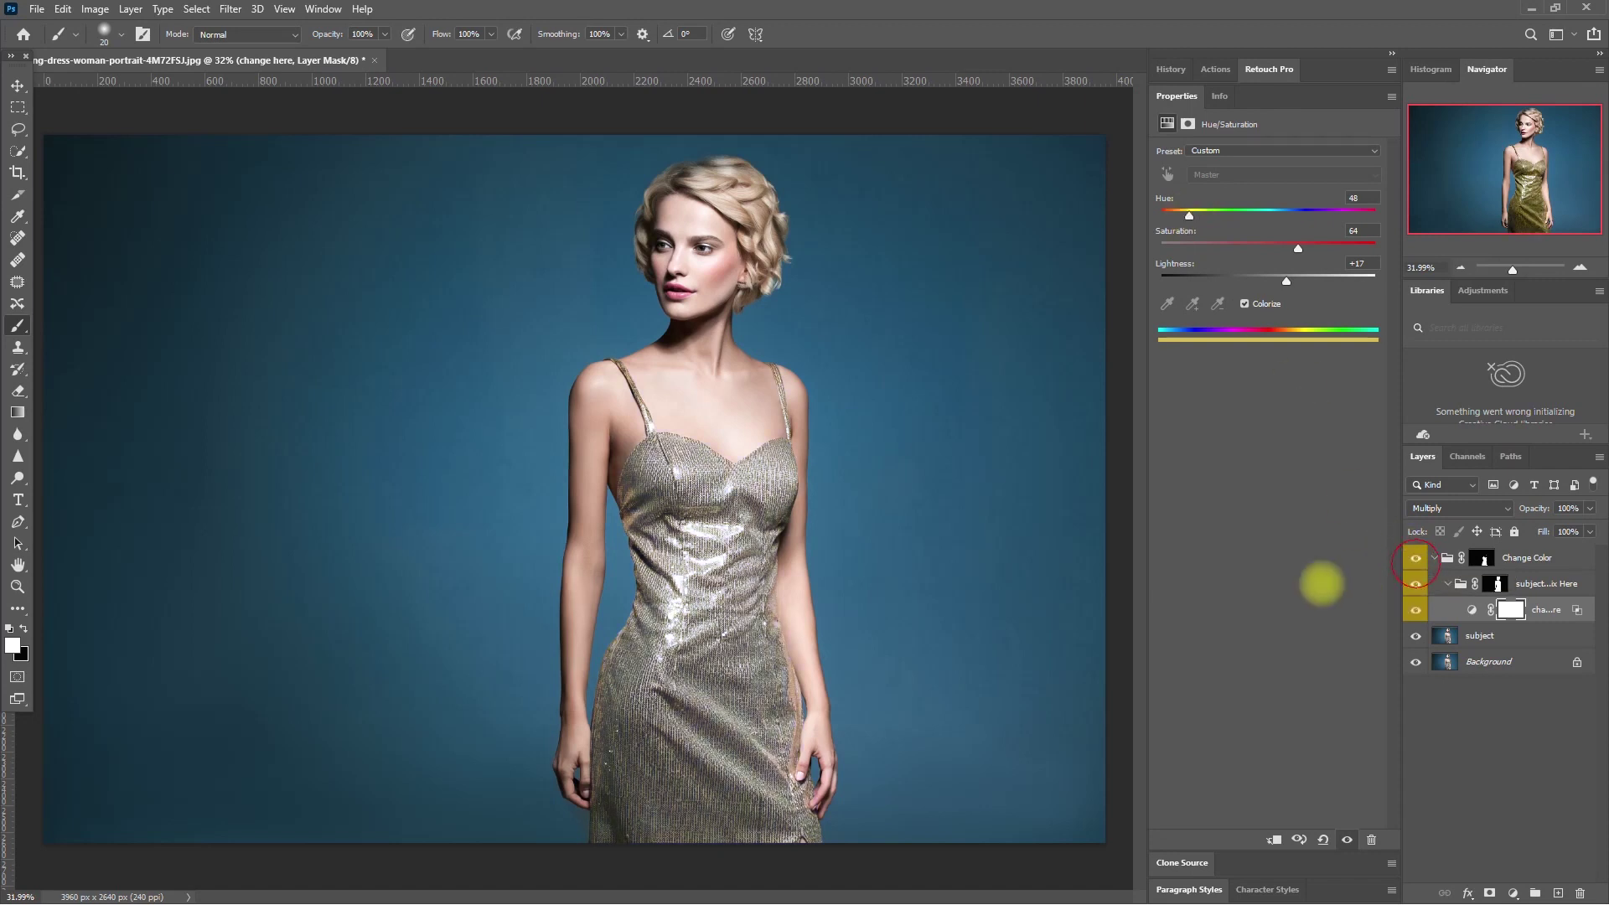
click(1414, 558)
click(1415, 558)
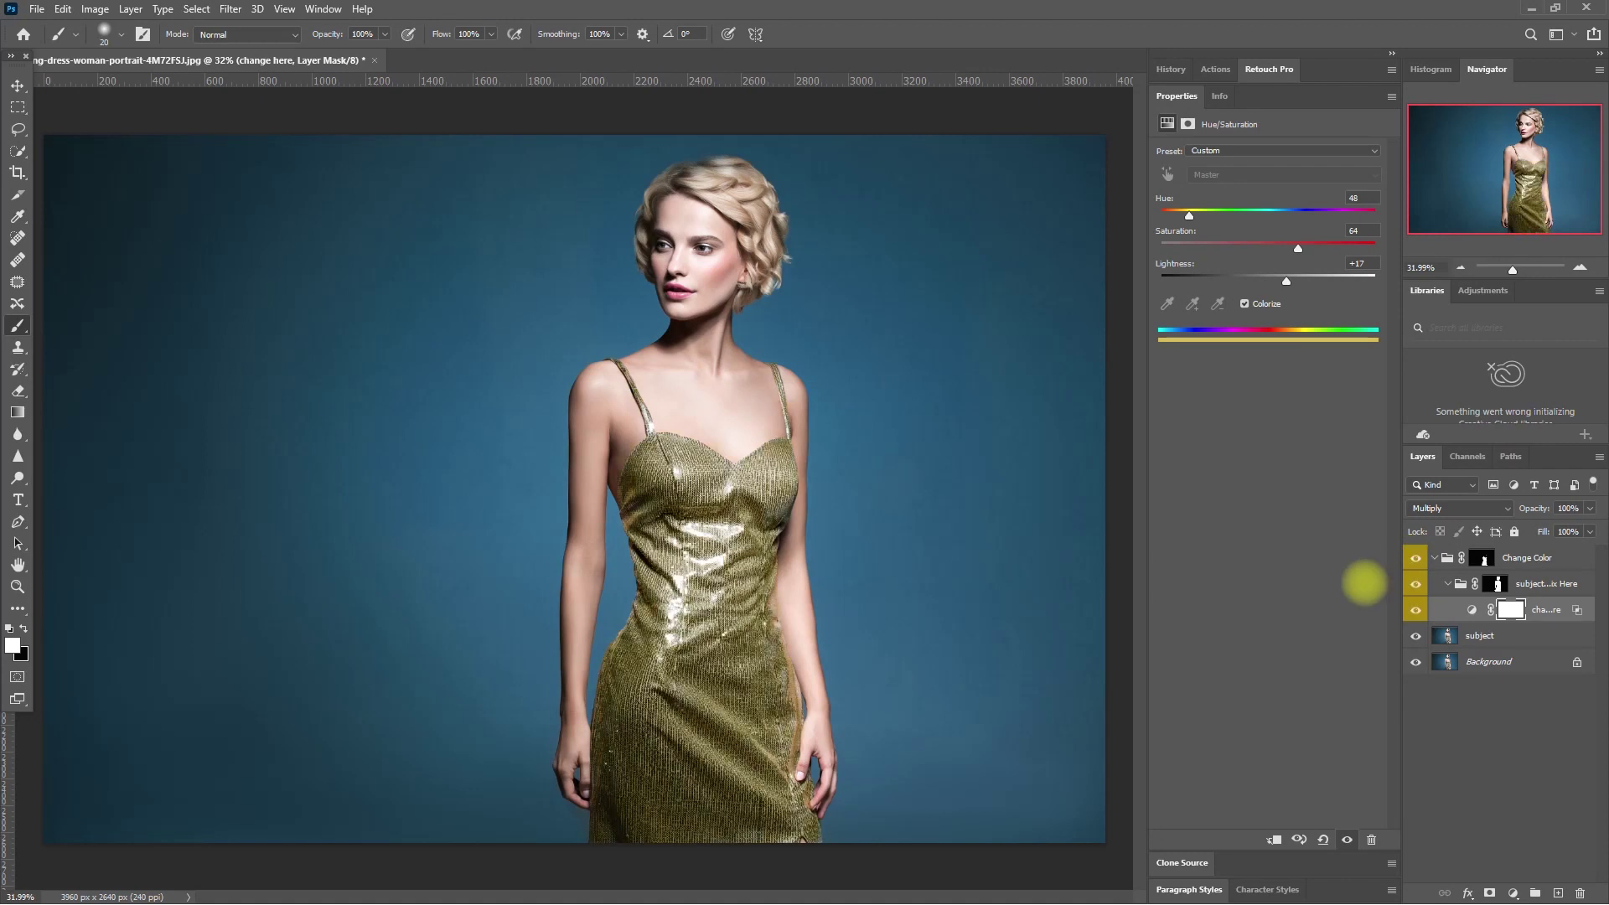
Step: Return to the Retouch Pro panel and run the Clothes D & B fix from its CS section
click(1215, 69)
click(1268, 68)
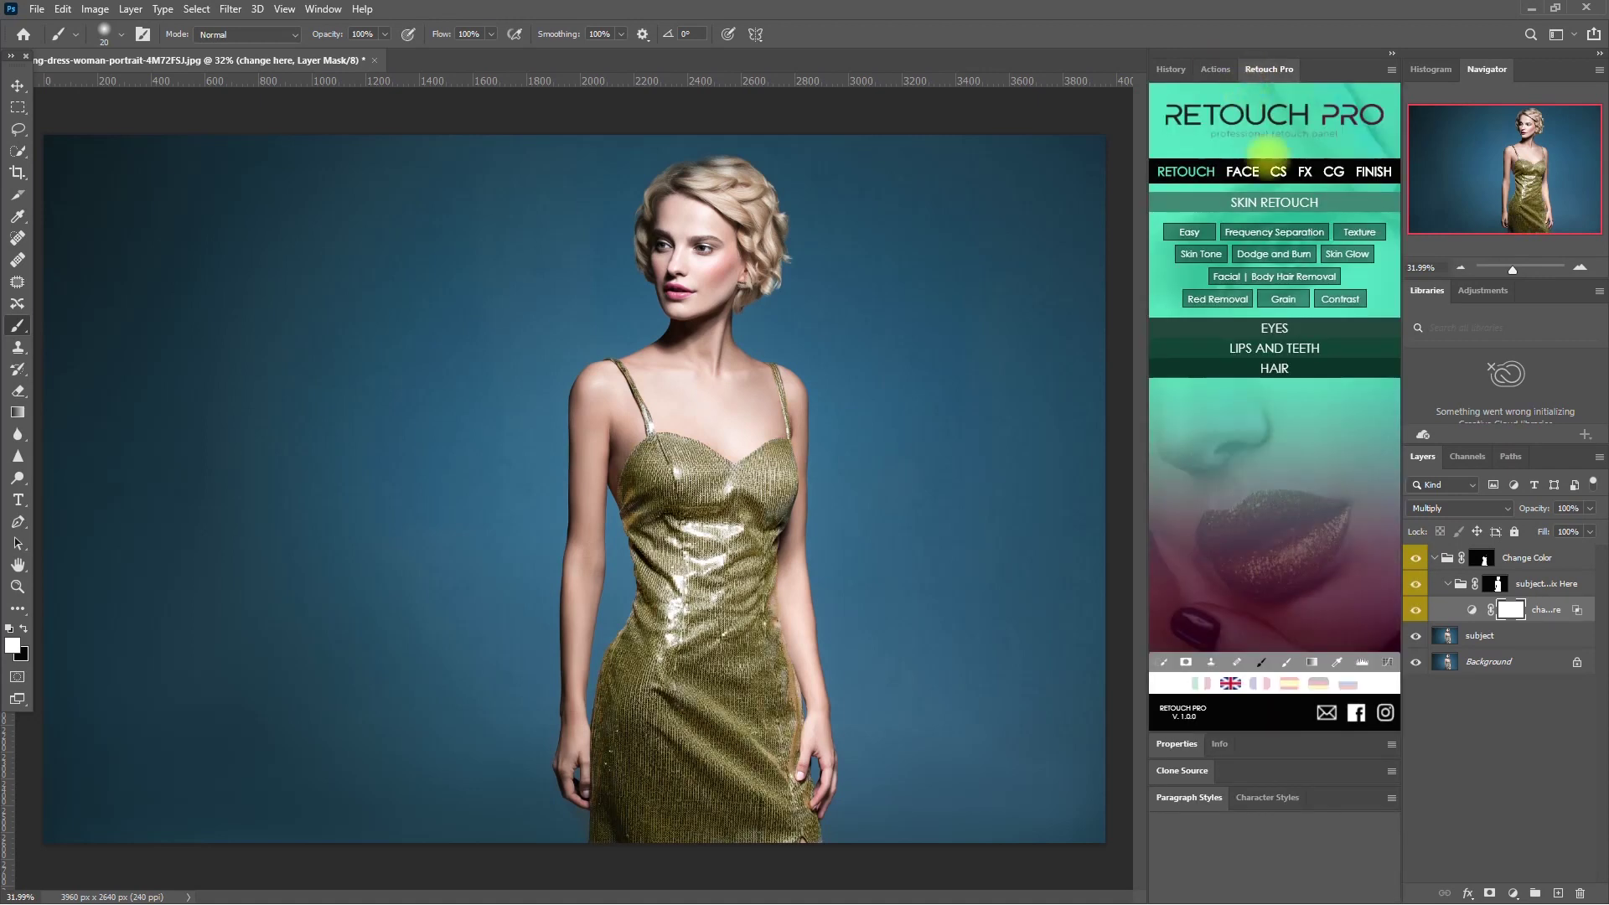
click(1276, 168)
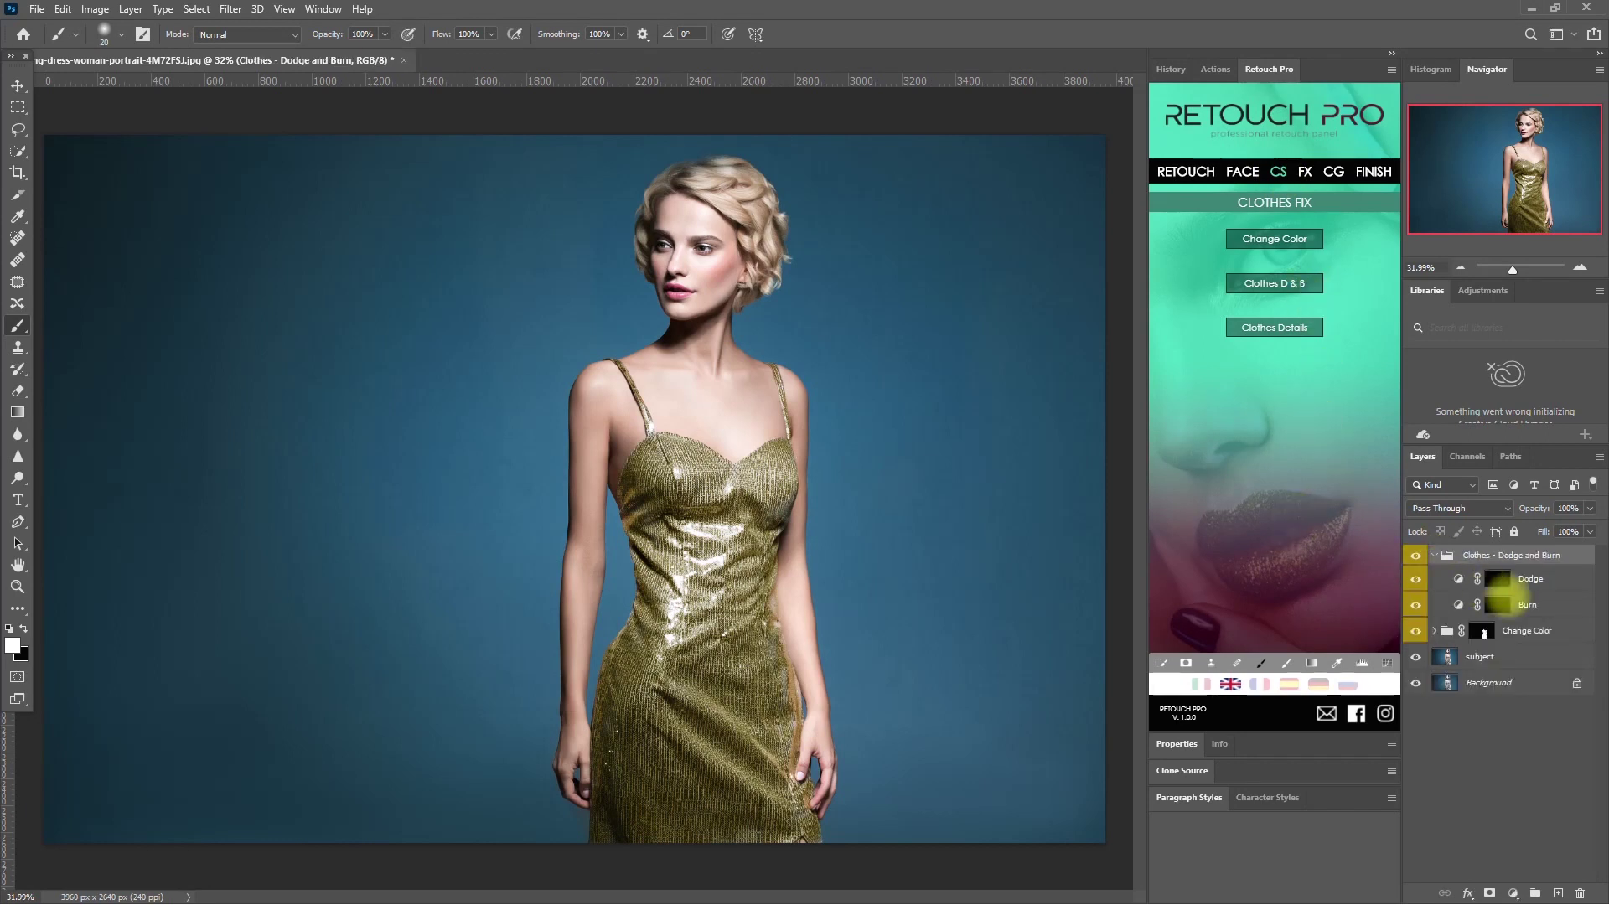
Step: Enlarge the brush and paint white on the Dodge mask over the highlights of the dress's waist and skirt folds
click(1496, 578)
key(bracketright)
key(bracketright)
key(bracketright)
key(bracketright)
key(bracketright)
key(bracketright)
key(bracketright)
drag(680, 609, 676, 629)
key(bracketright)
mouse_move(660, 687)
mouse_down()
mouse_move(767, 758)
mouse_move(798, 805)
mouse_up()
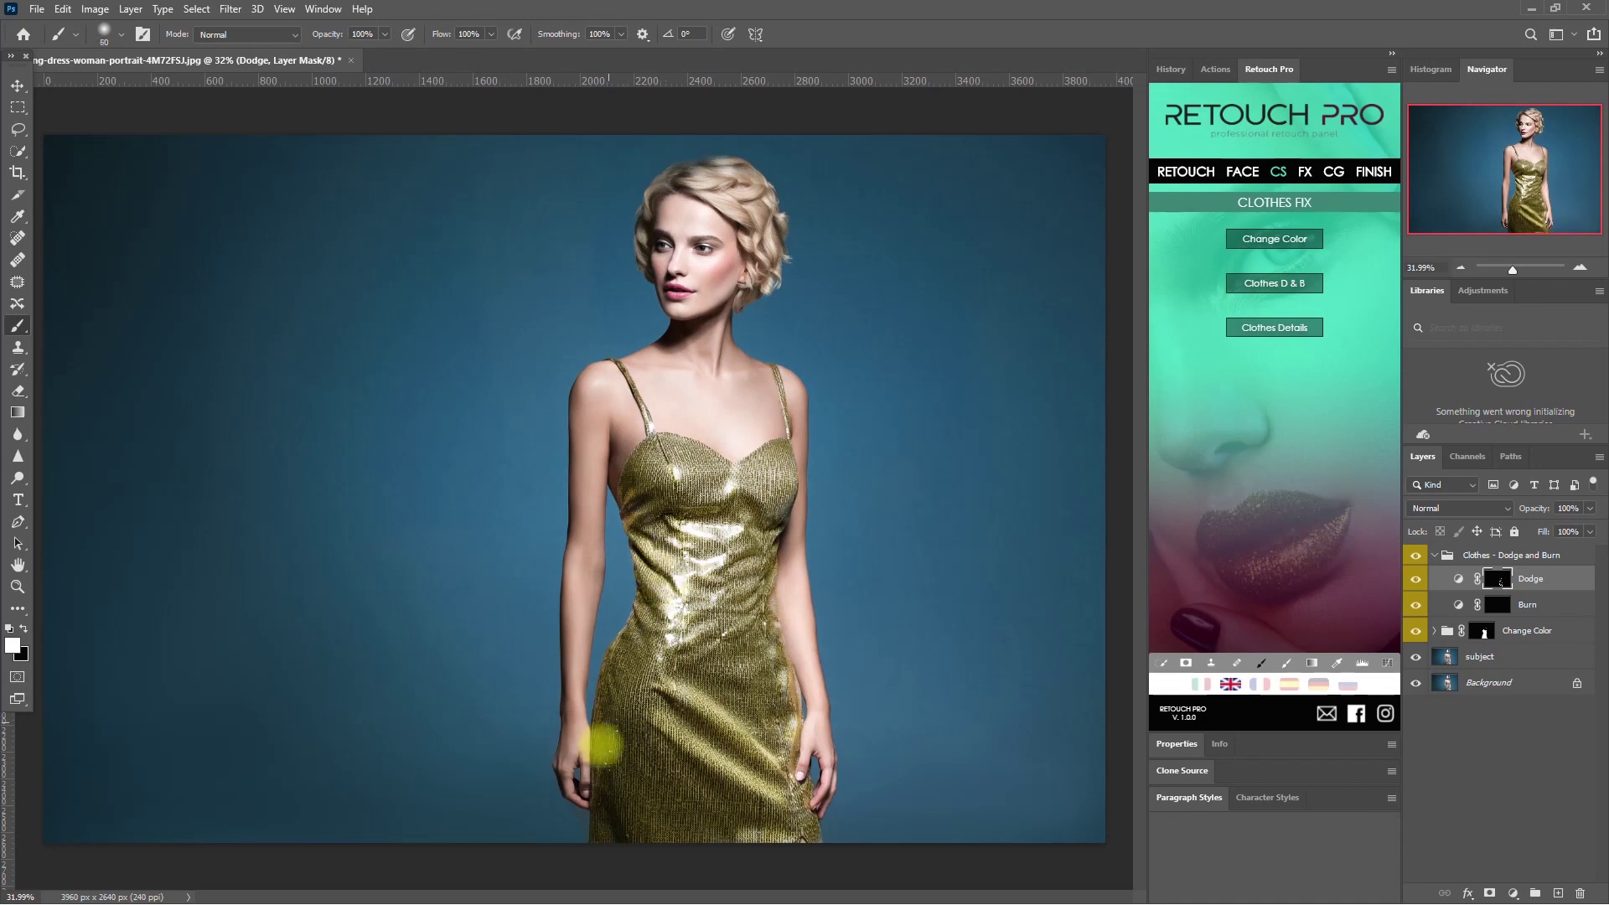
Step: Paint white on the Burn mask over the dress's shadows and set the Clothes - Dodge and Burn group's opacity to 50%
click(1496, 604)
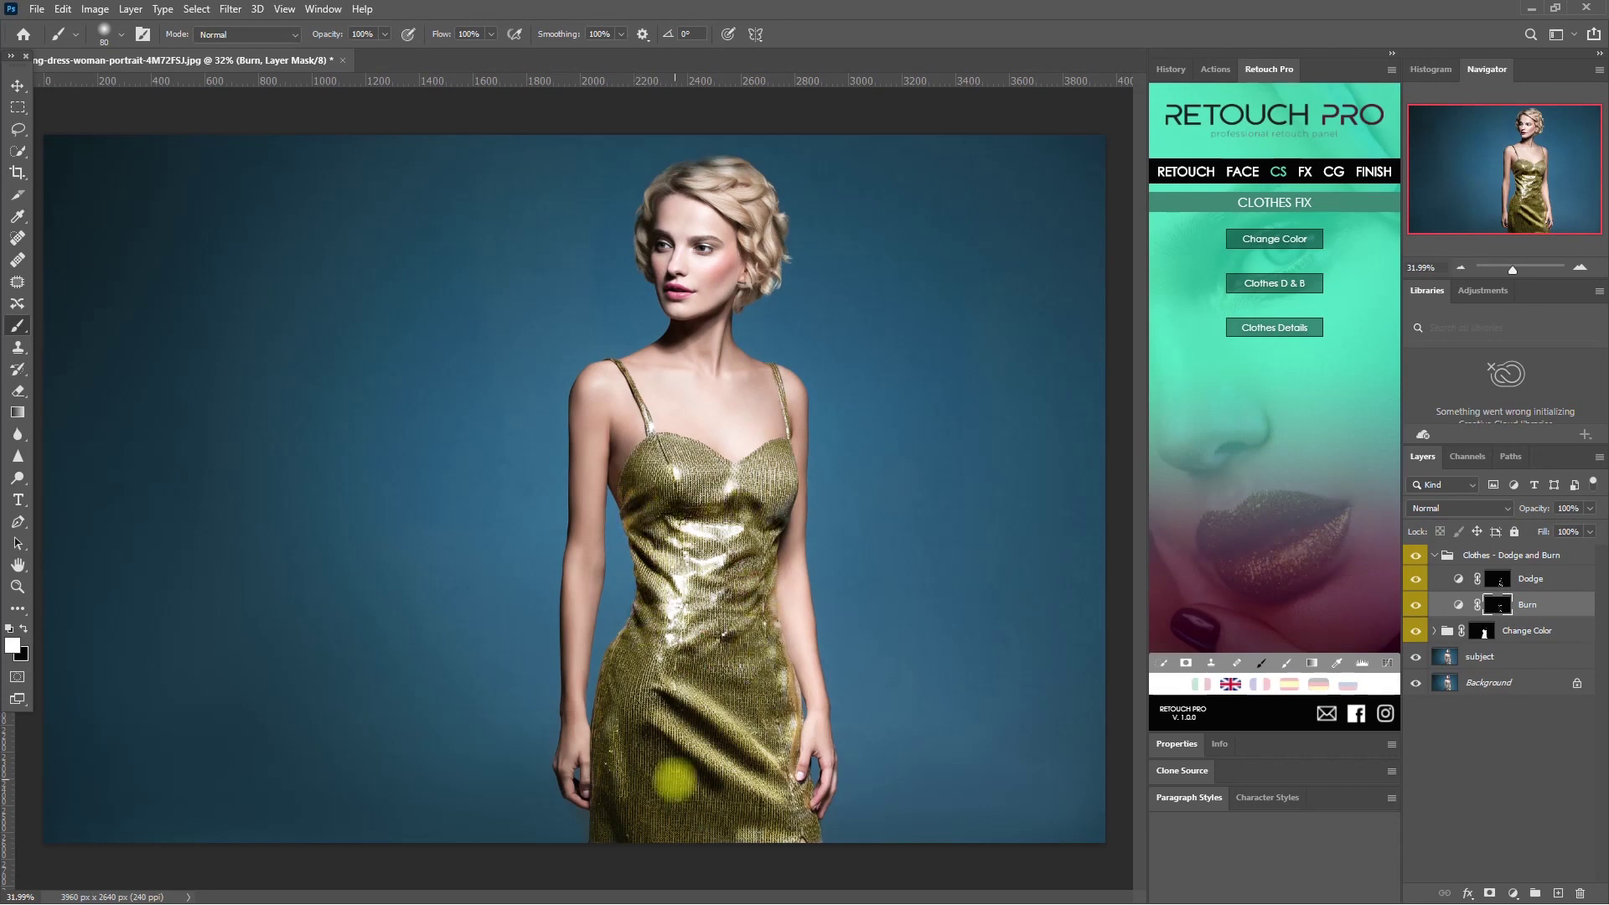
click(1434, 555)
click(1589, 508)
drag(1584, 526, 1551, 526)
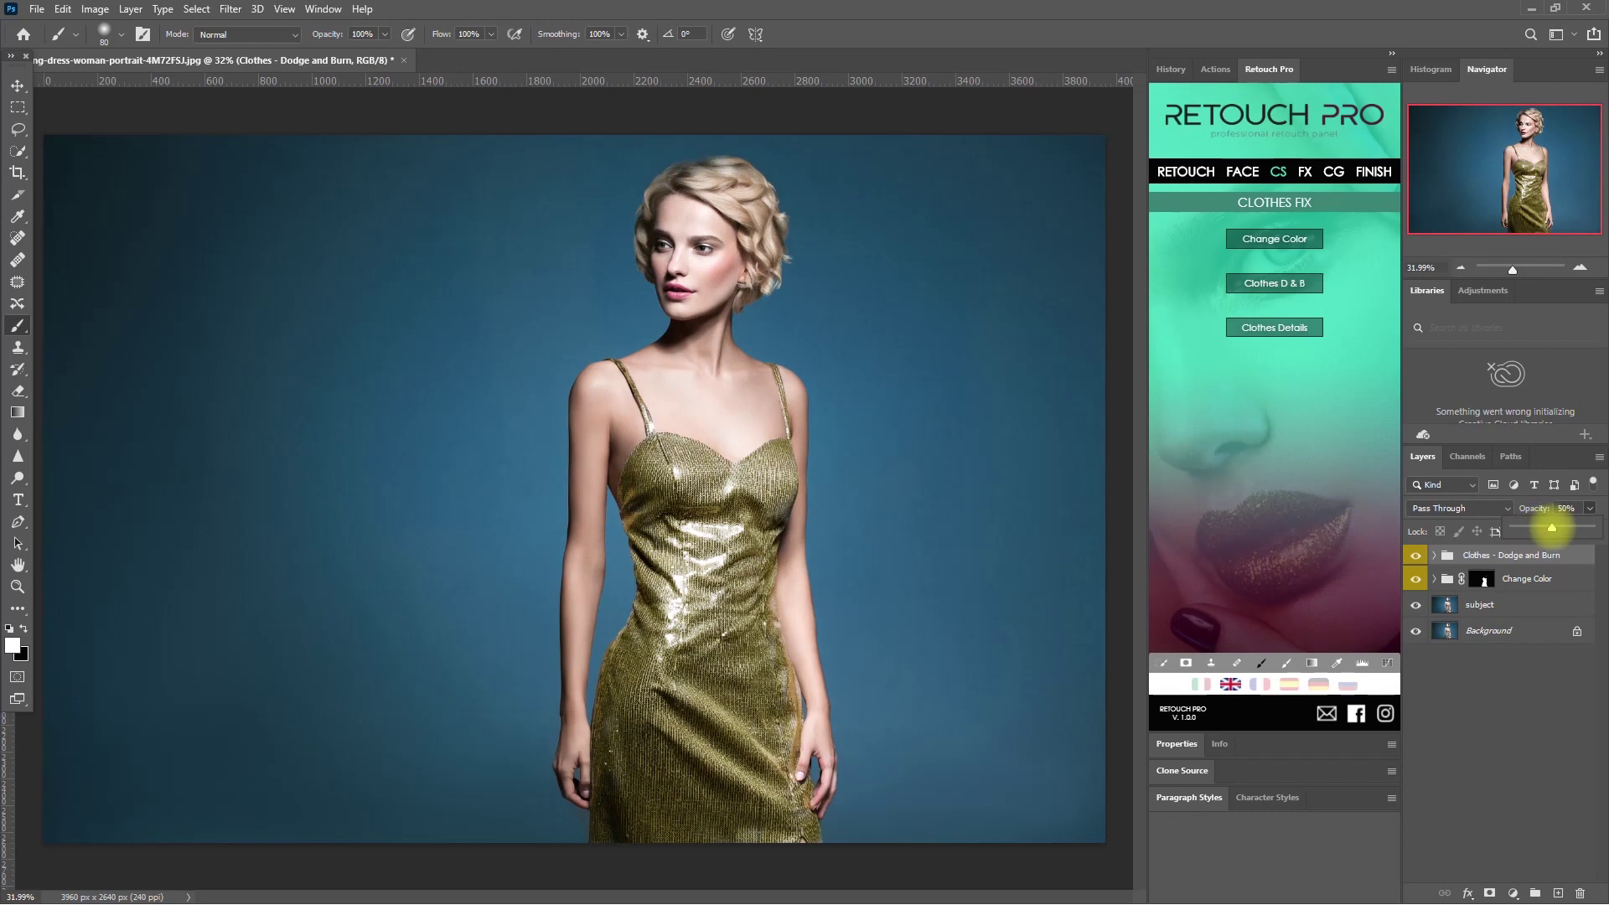
Step: Hide and show the Clothes - Dodge and Burn group to compare its effect on the dress
click(1415, 555)
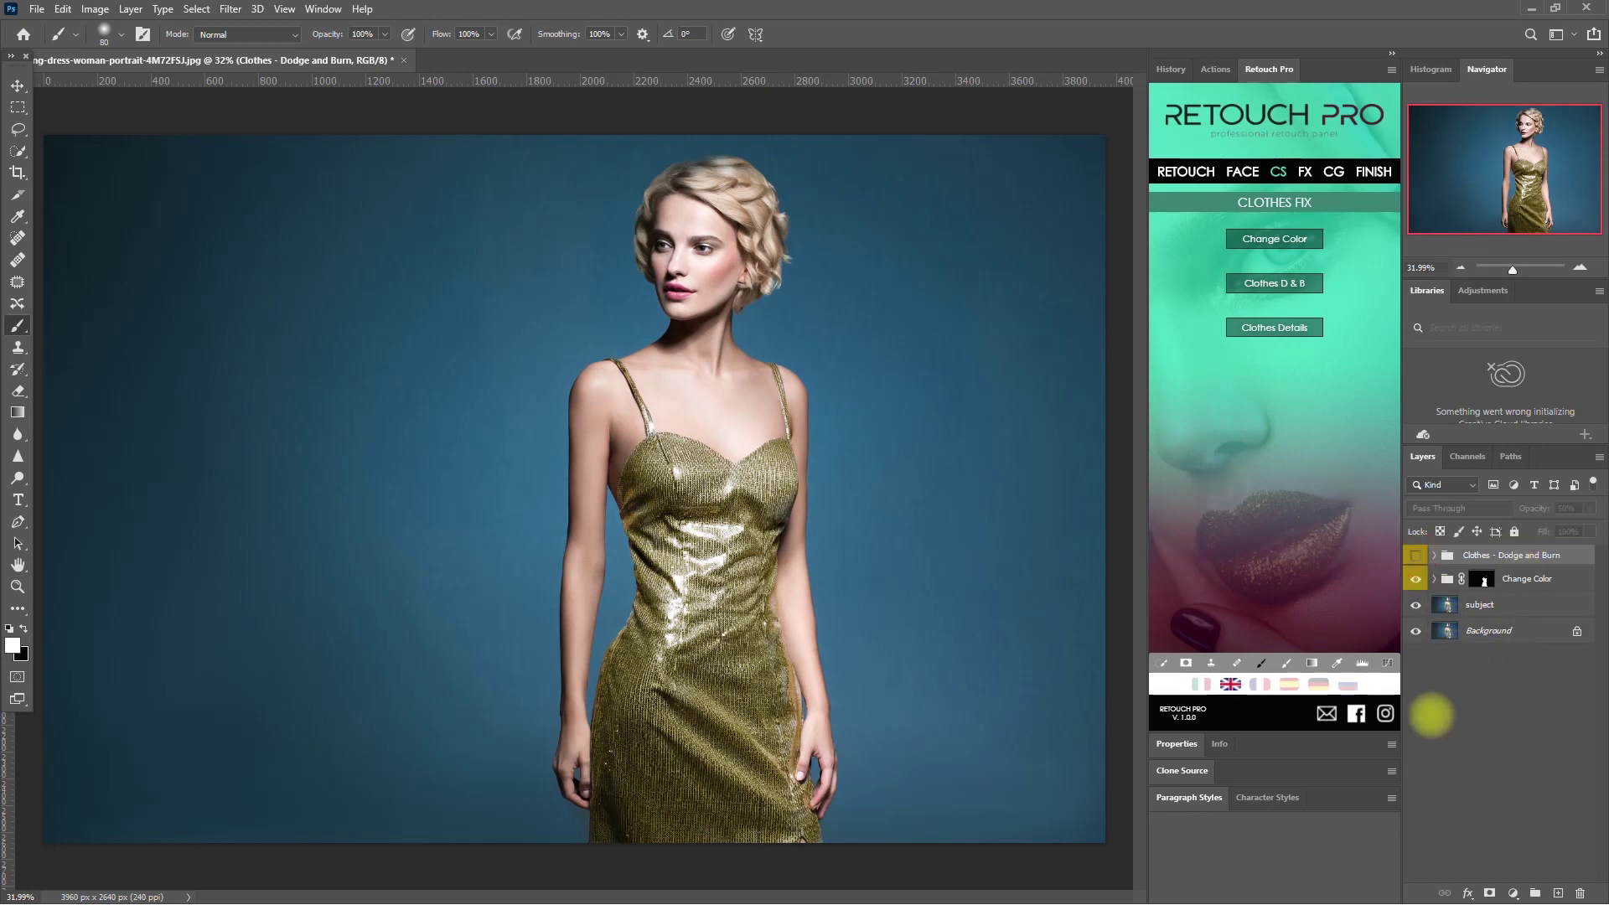
click(1416, 555)
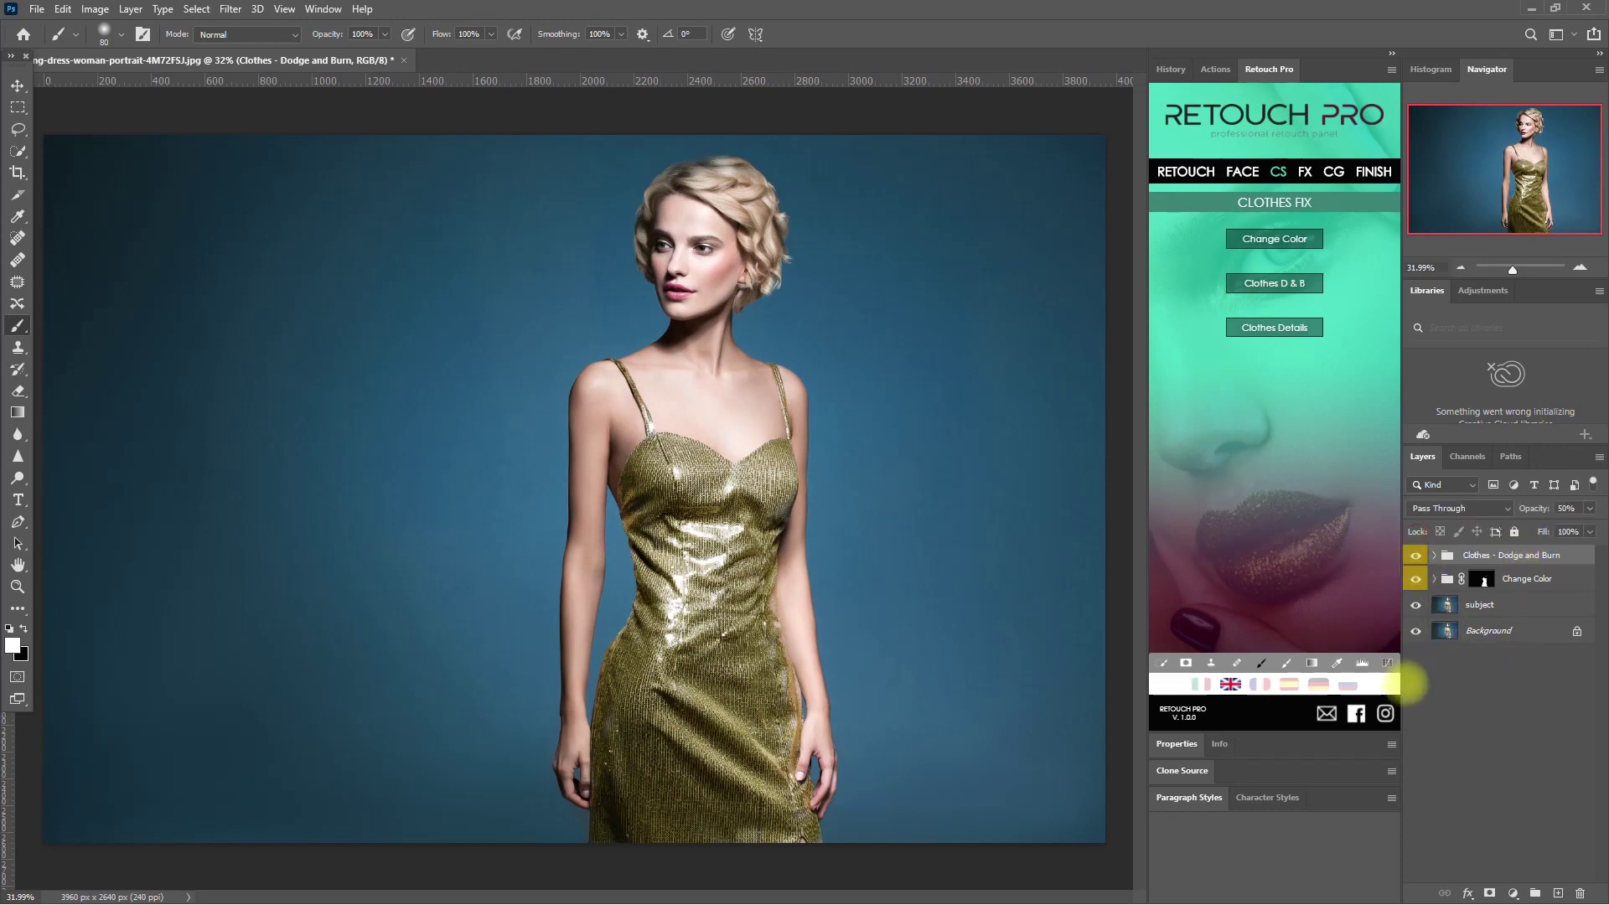
click(1415, 555)
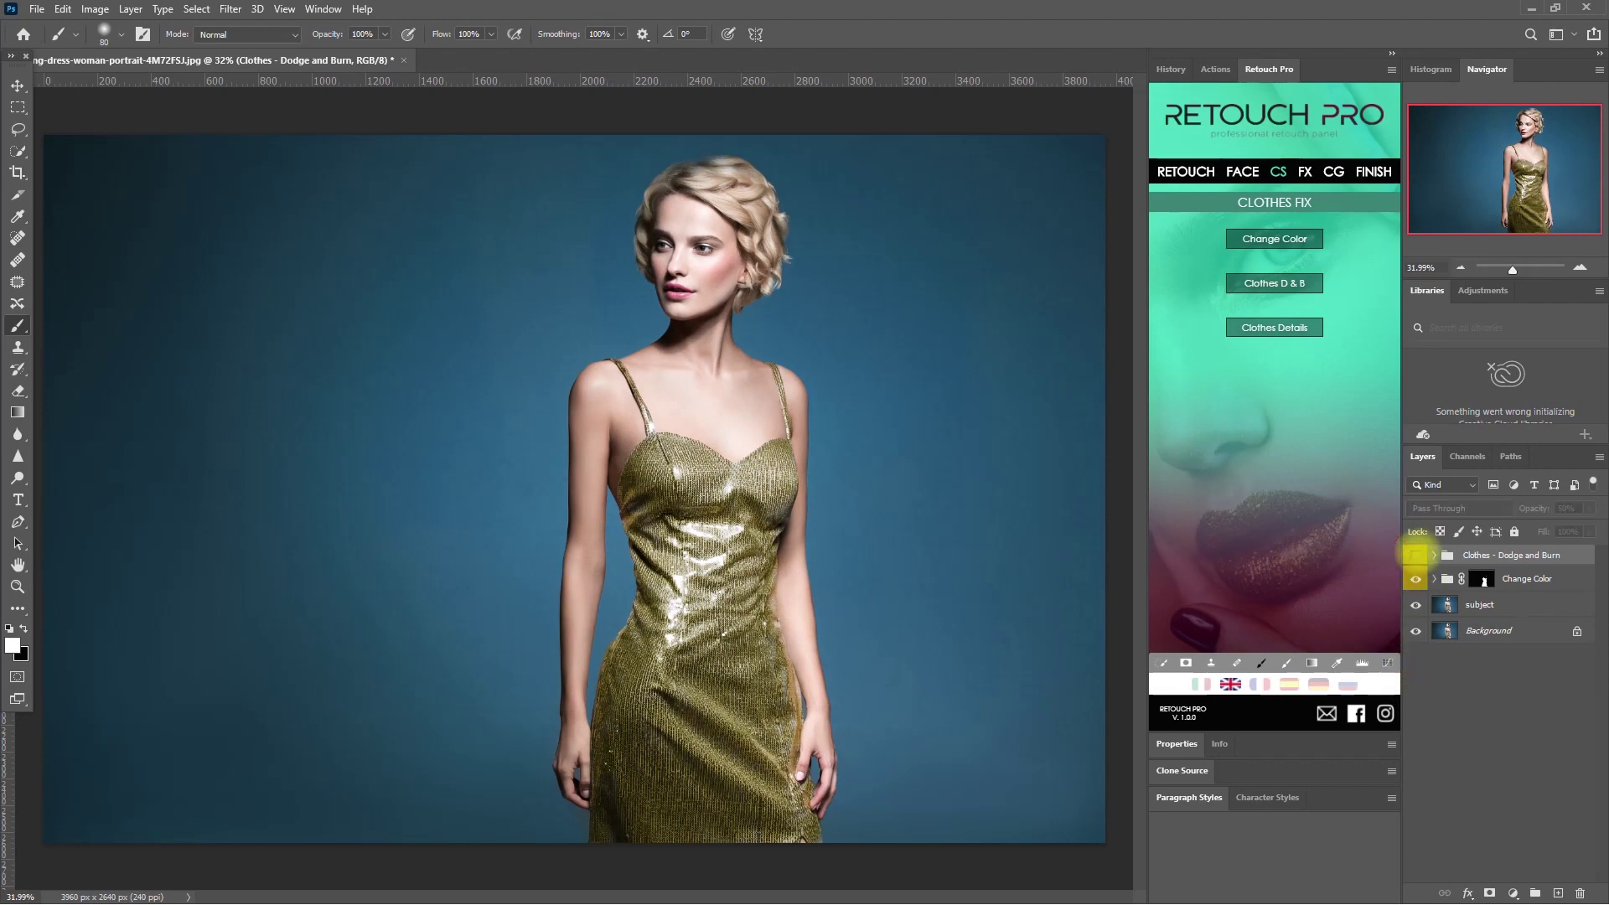
click(1415, 554)
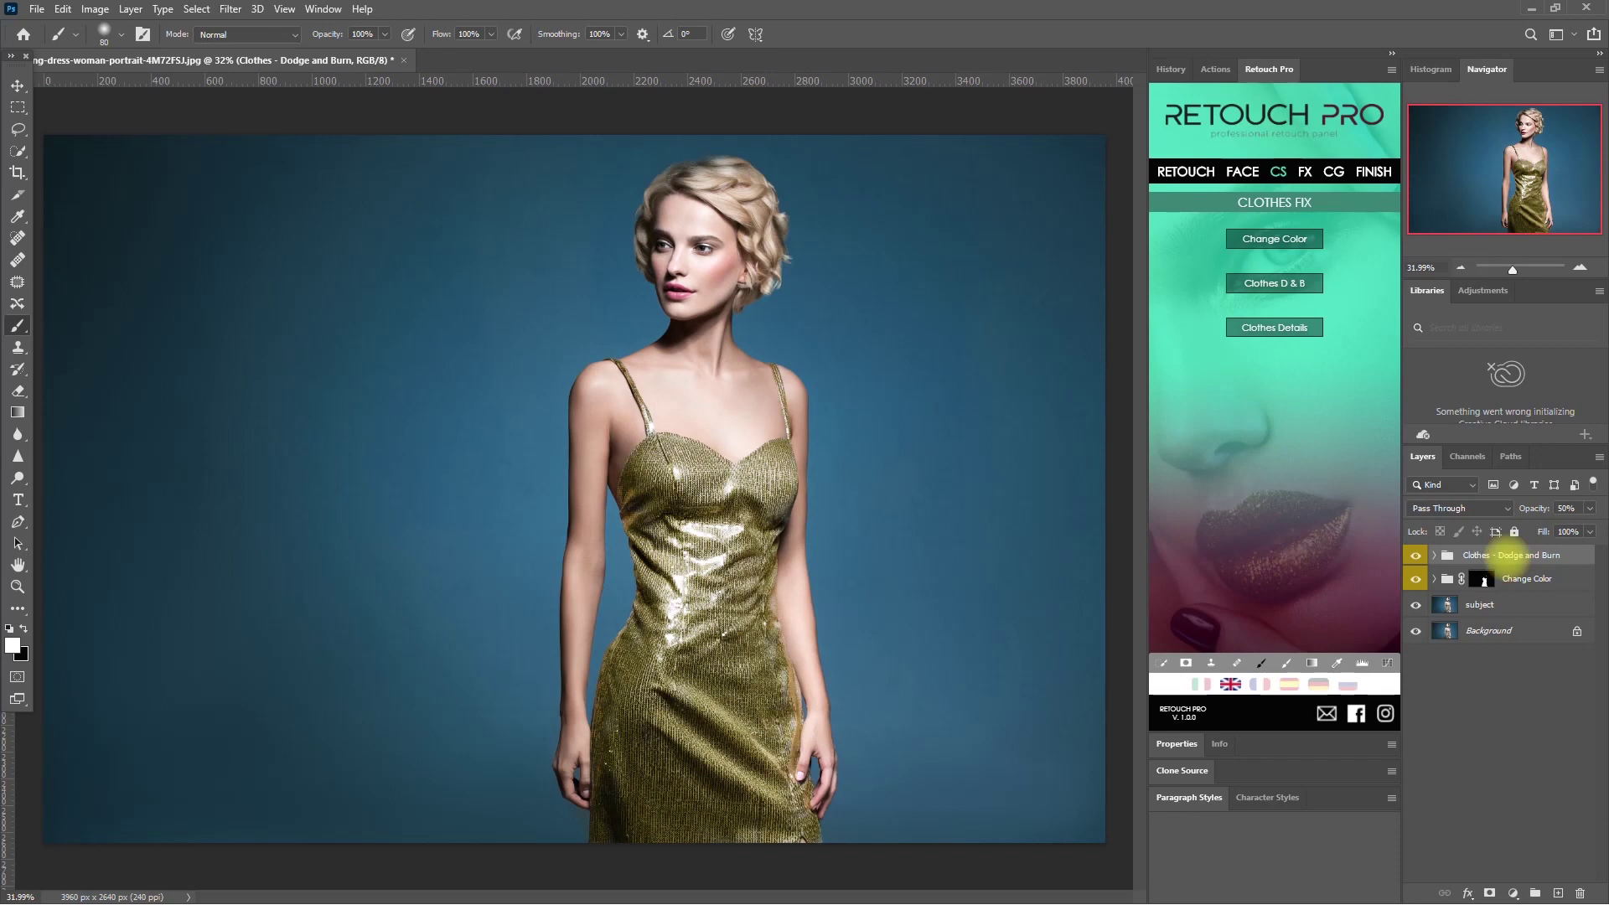
Step: Run the Clothes Details fix and paint white on the Brush Here mask over the gold dress, including its straps
click(1301, 332)
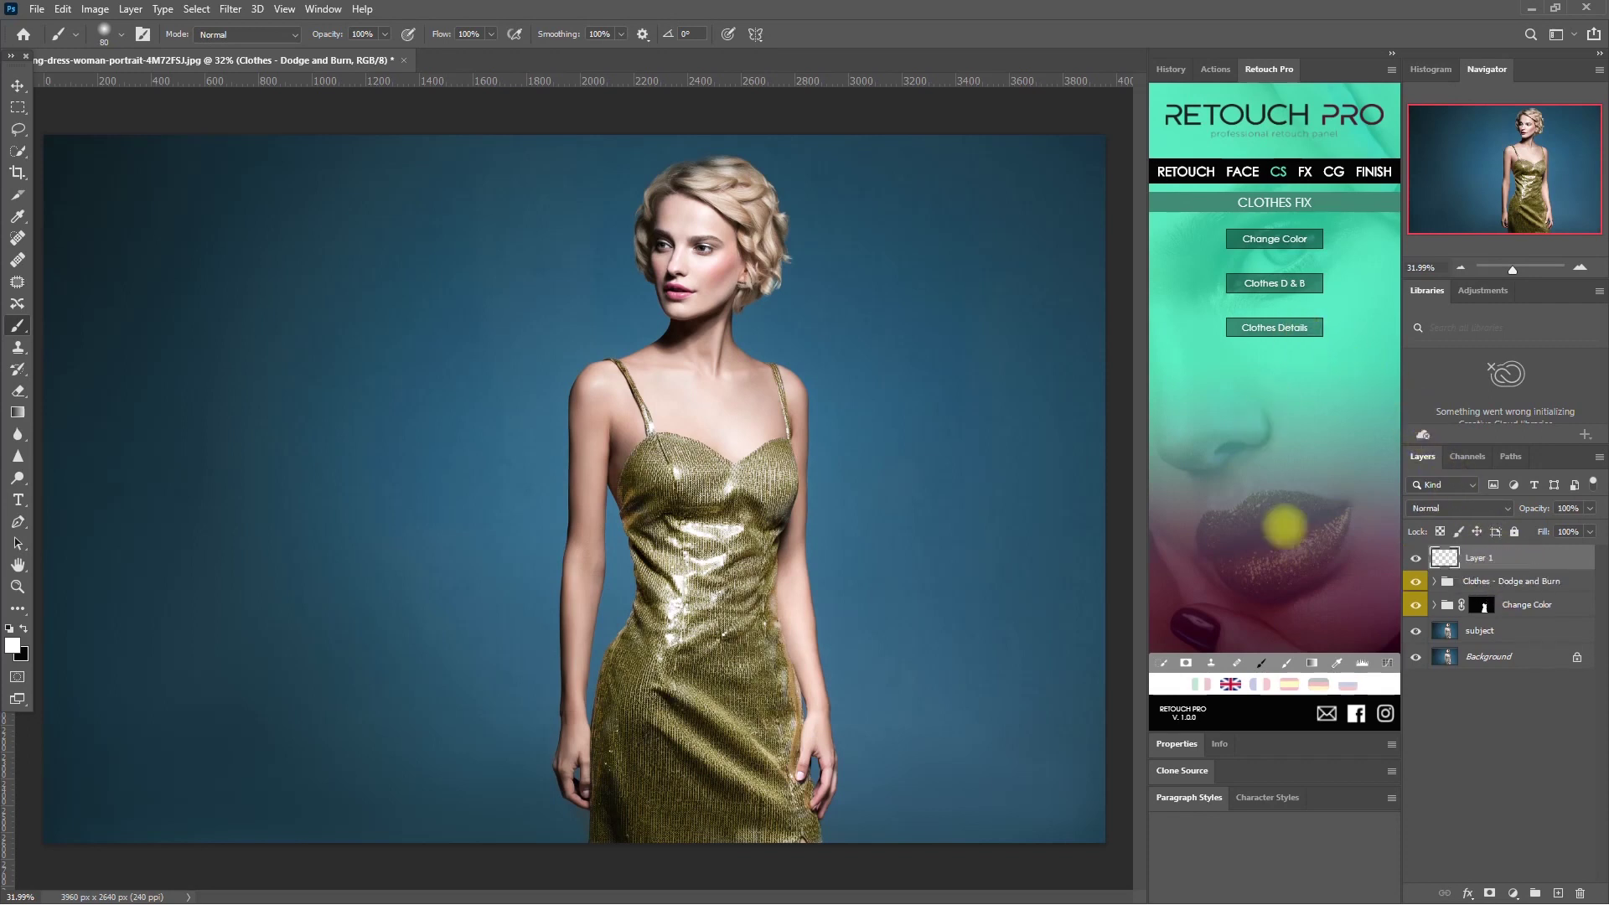
key(])
mouse_move(776, 504)
mouse_down()
mouse_move(771, 453)
mouse_move(685, 456)
mouse_move(657, 501)
mouse_up()
mouse_move(692, 560)
mouse_down()
mouse_move(660, 600)
mouse_move(610, 830)
mouse_move(779, 744)
mouse_move(754, 591)
mouse_move(627, 757)
mouse_up()
key(])
key(])
key(])
mouse_move(630, 677)
mouse_down()
mouse_move(714, 819)
mouse_move(743, 819)
mouse_move(743, 596)
mouse_move(715, 501)
mouse_up()
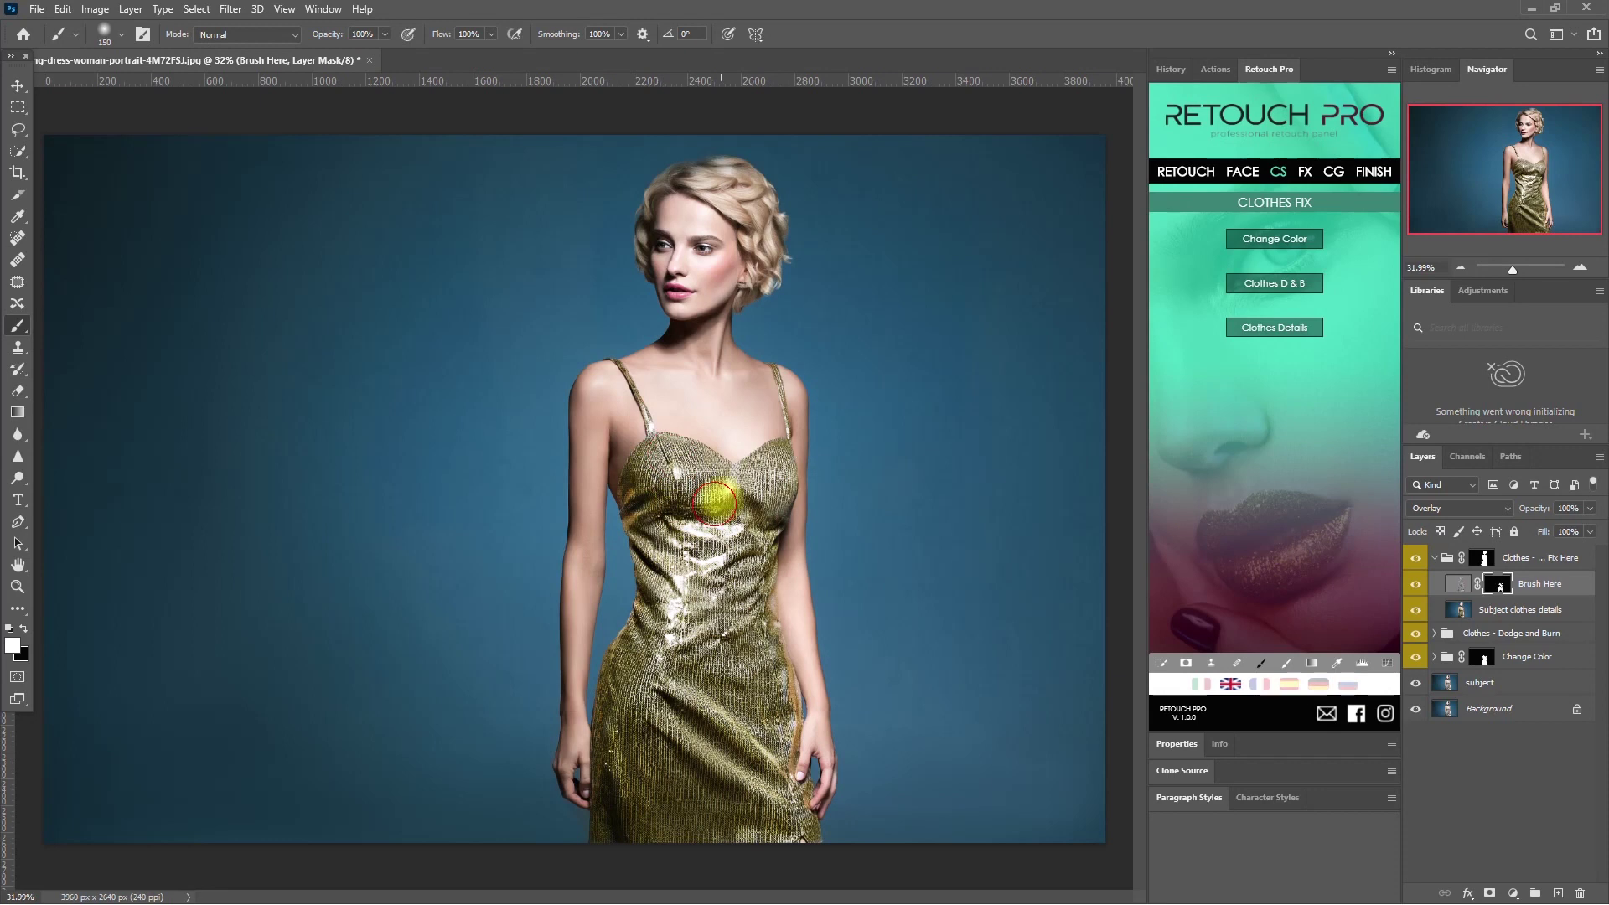
scroll(696, 470, up, 4)
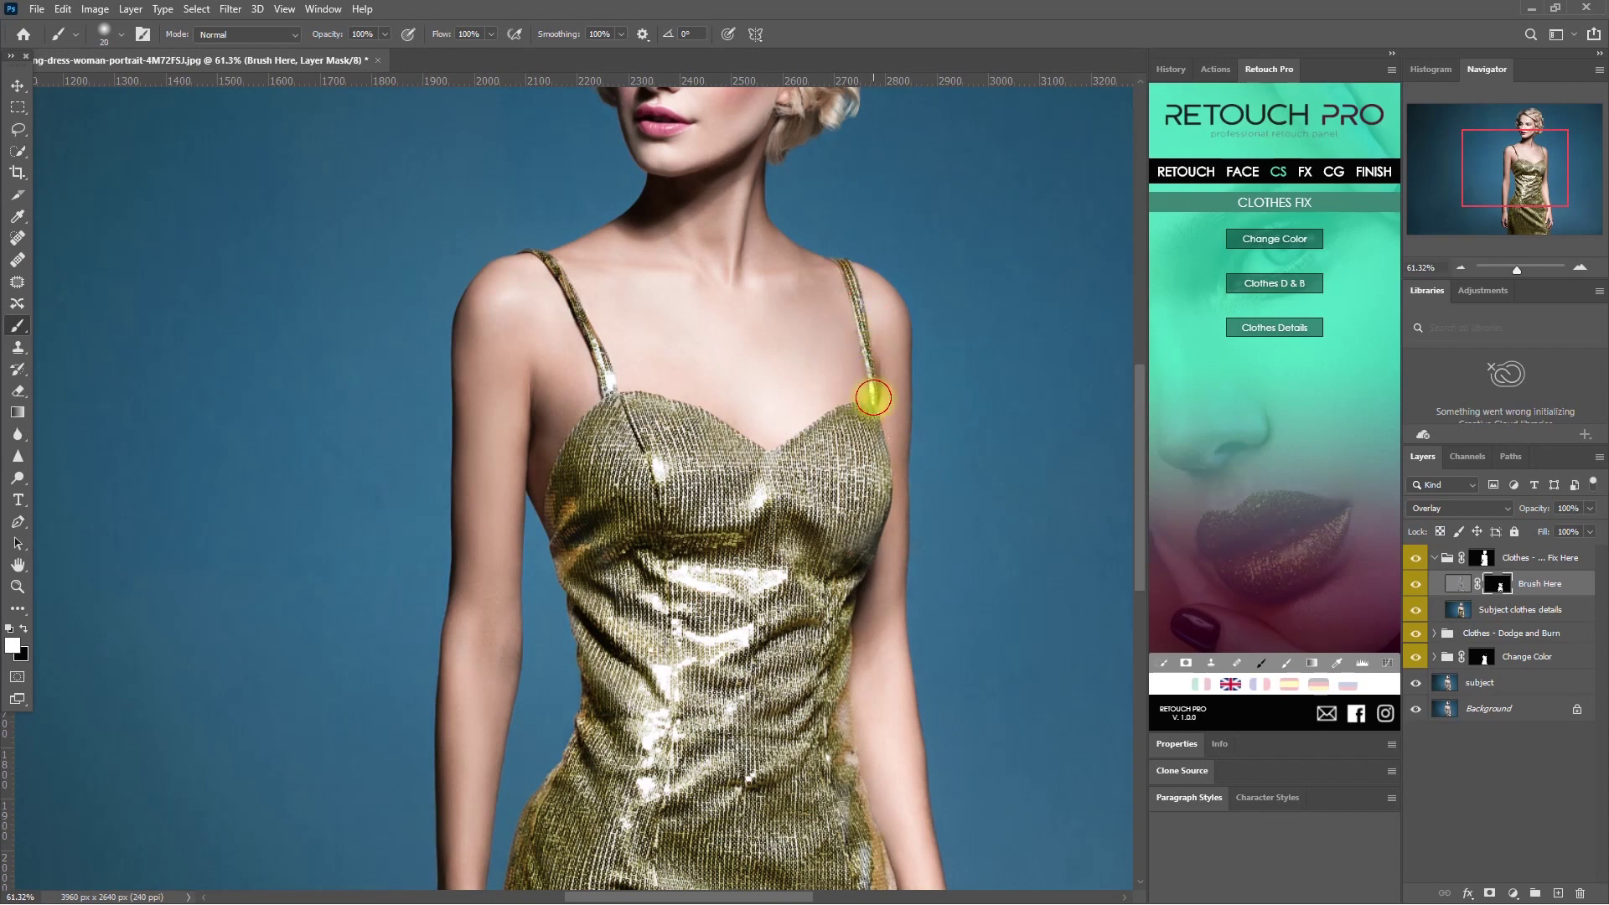
Step: Collapse the Clothes - Details group and hide and show it to compare the fabric detail up close and in full view
scroll(671, 563, down, 3)
click(1434, 558)
click(1415, 557)
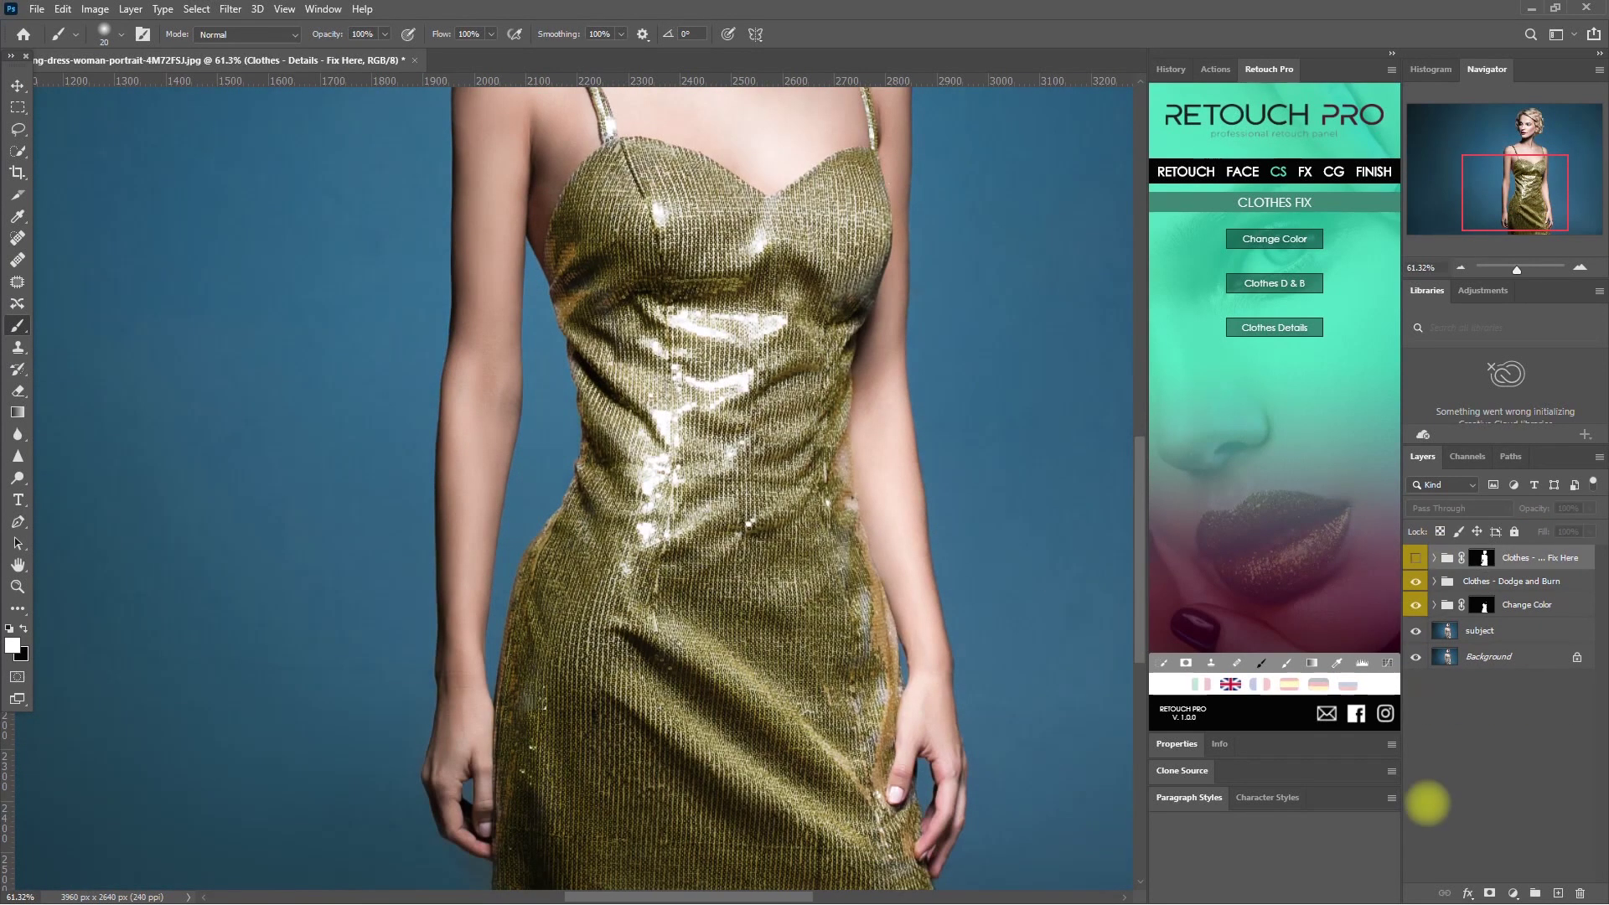
click(1415, 557)
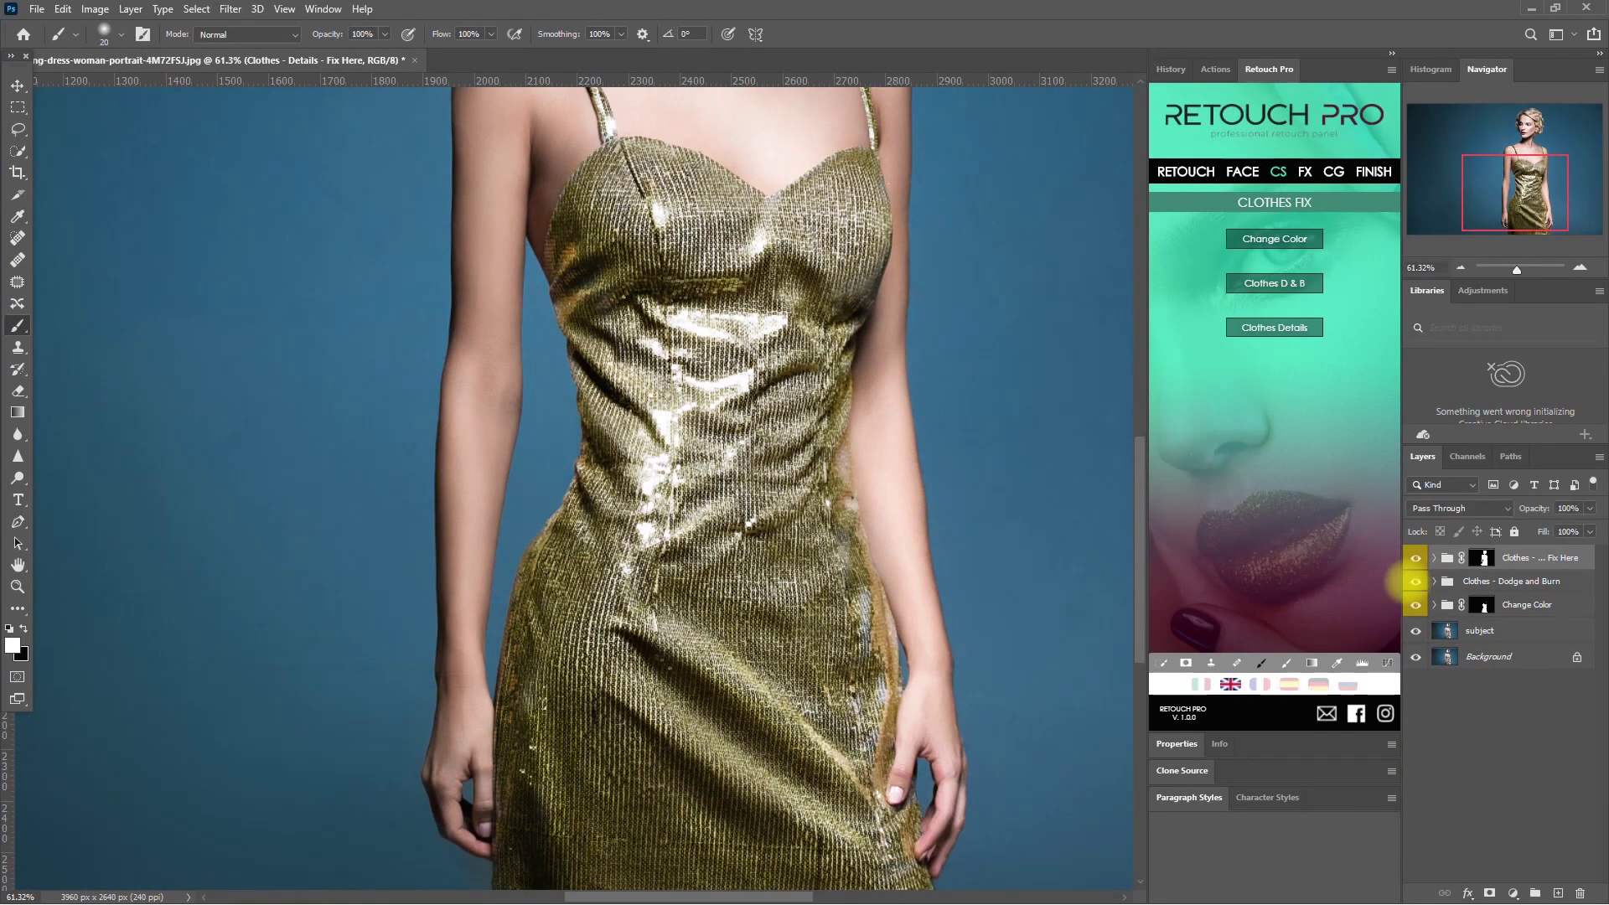
click(1415, 558)
click(1415, 557)
key(ctrl+0)
click(1416, 558)
click(1415, 557)
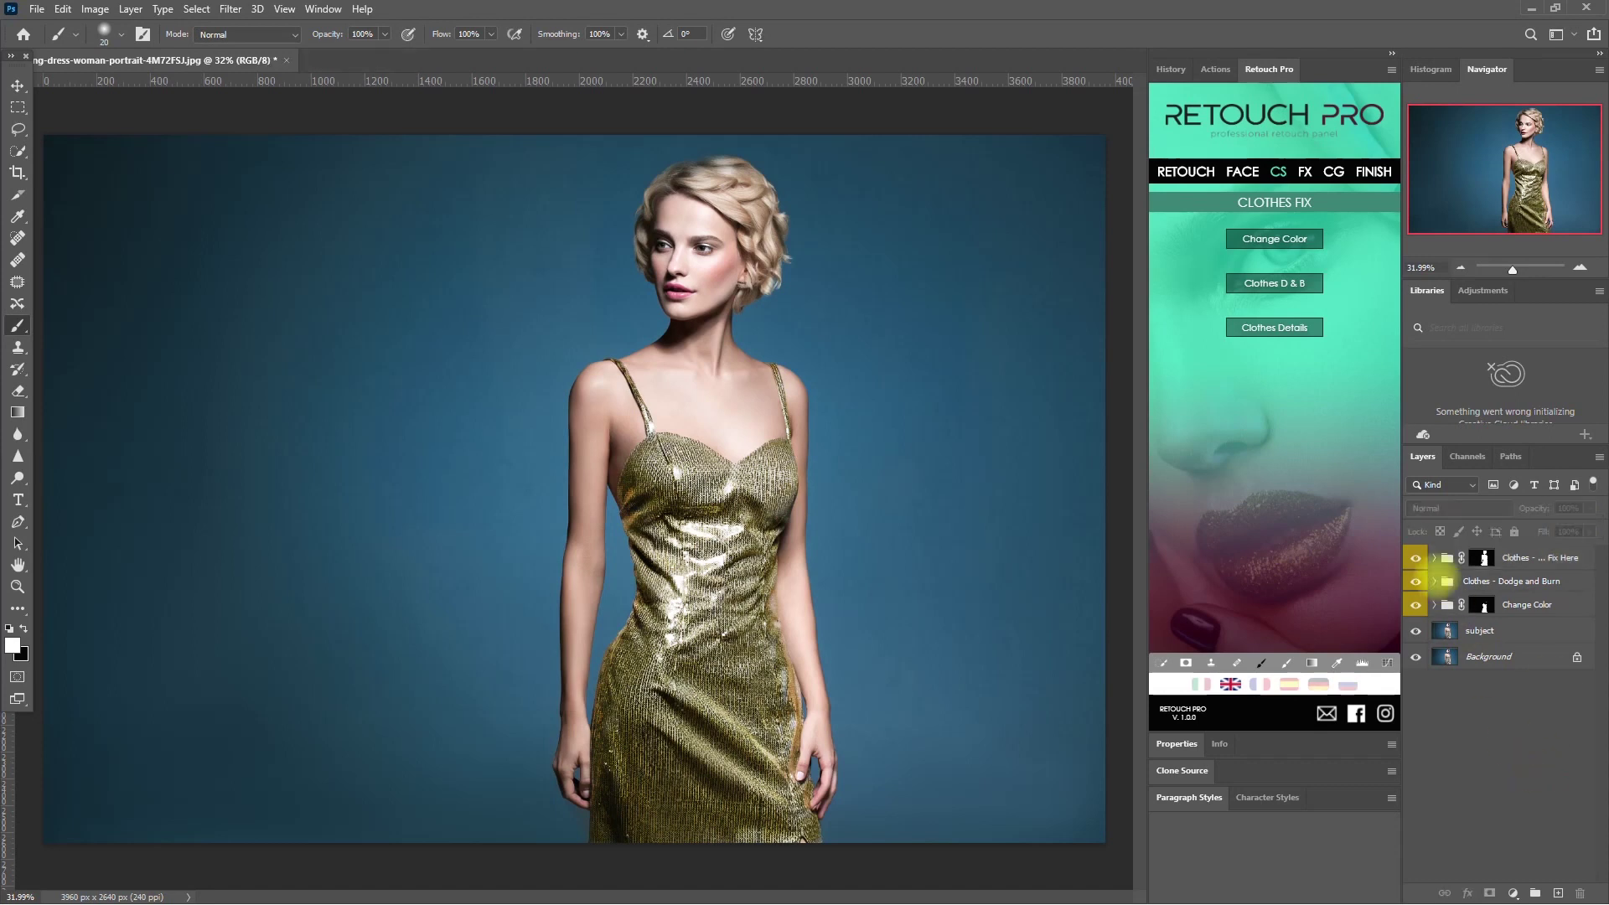
click(1416, 557)
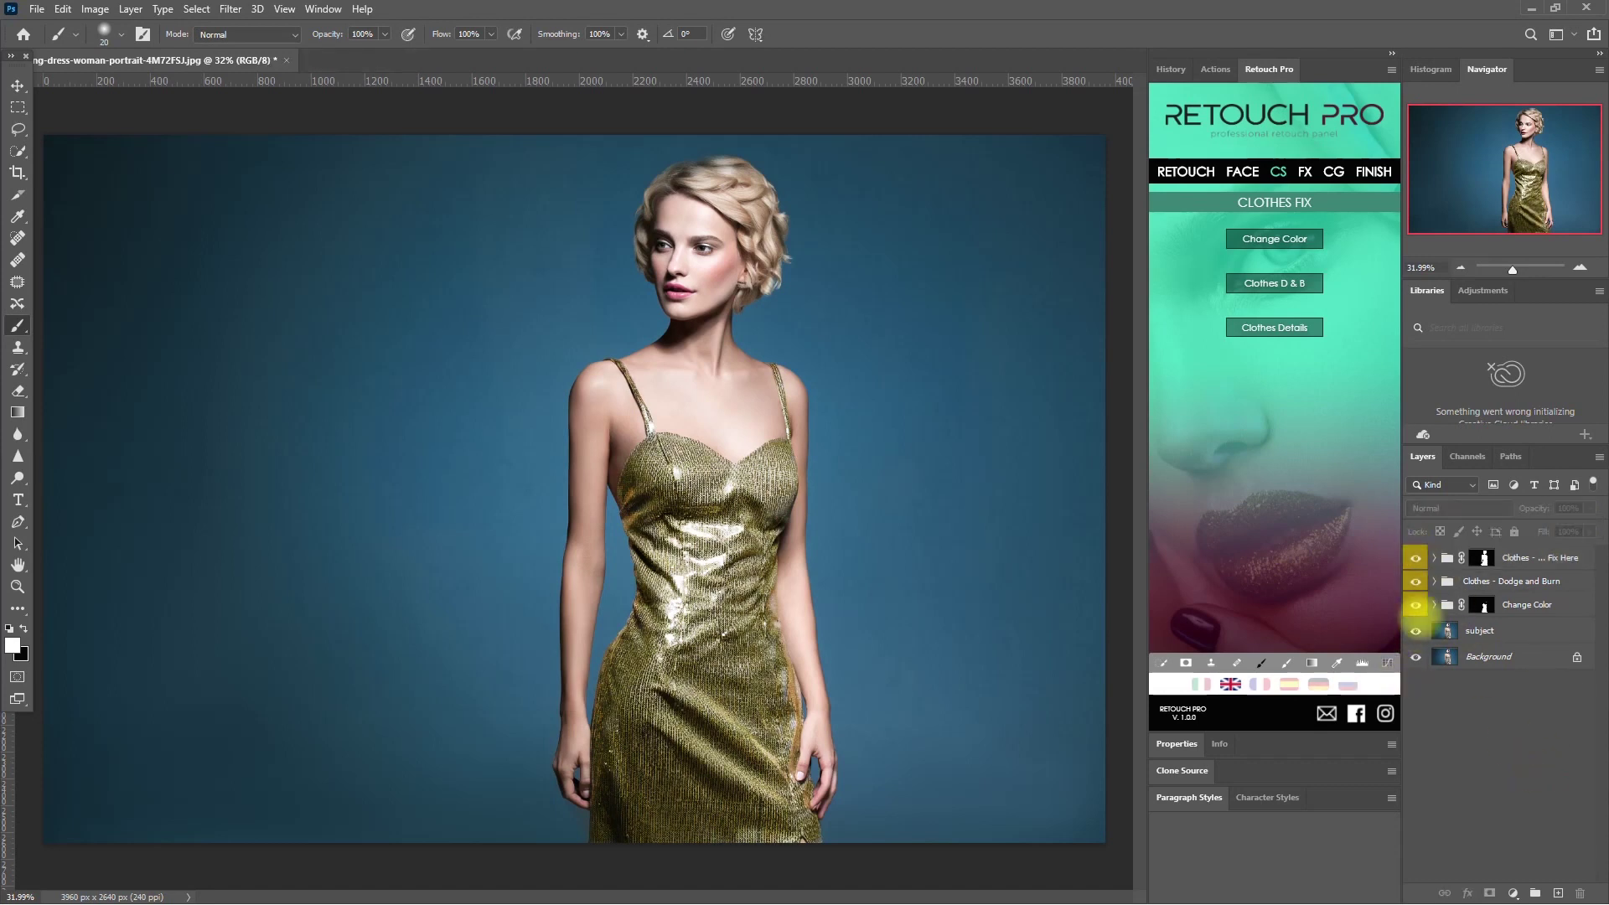
click(1415, 557)
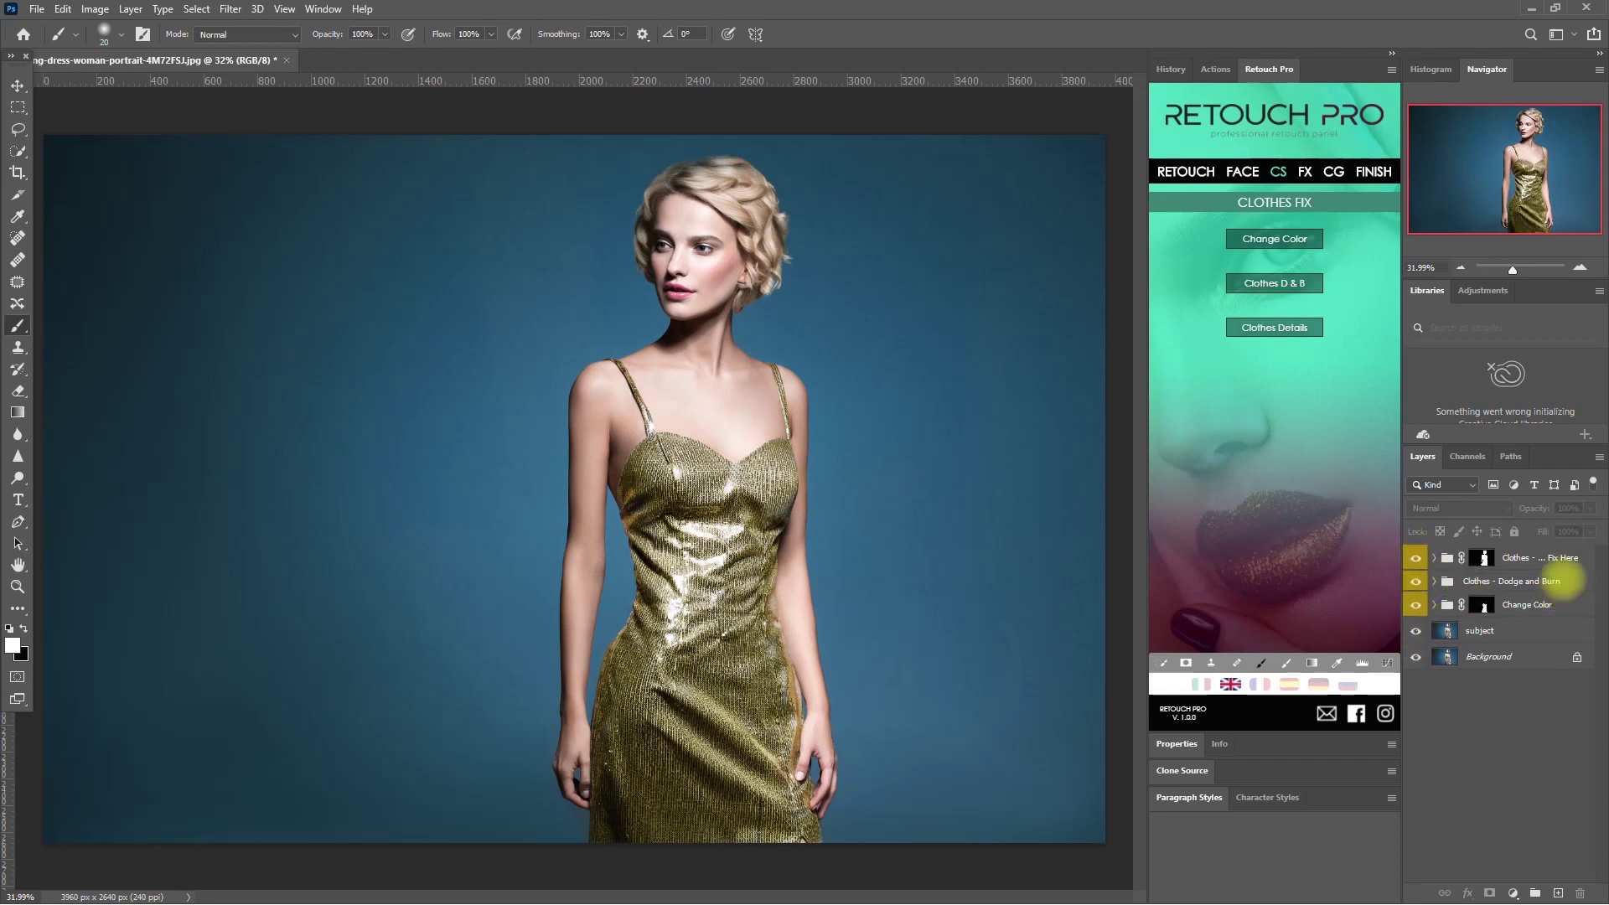
Step: Group the Clothes - Details, Clothes - Dodge and Burn and Change Color groups together
click(1564, 559)
shift+click(1567, 605)
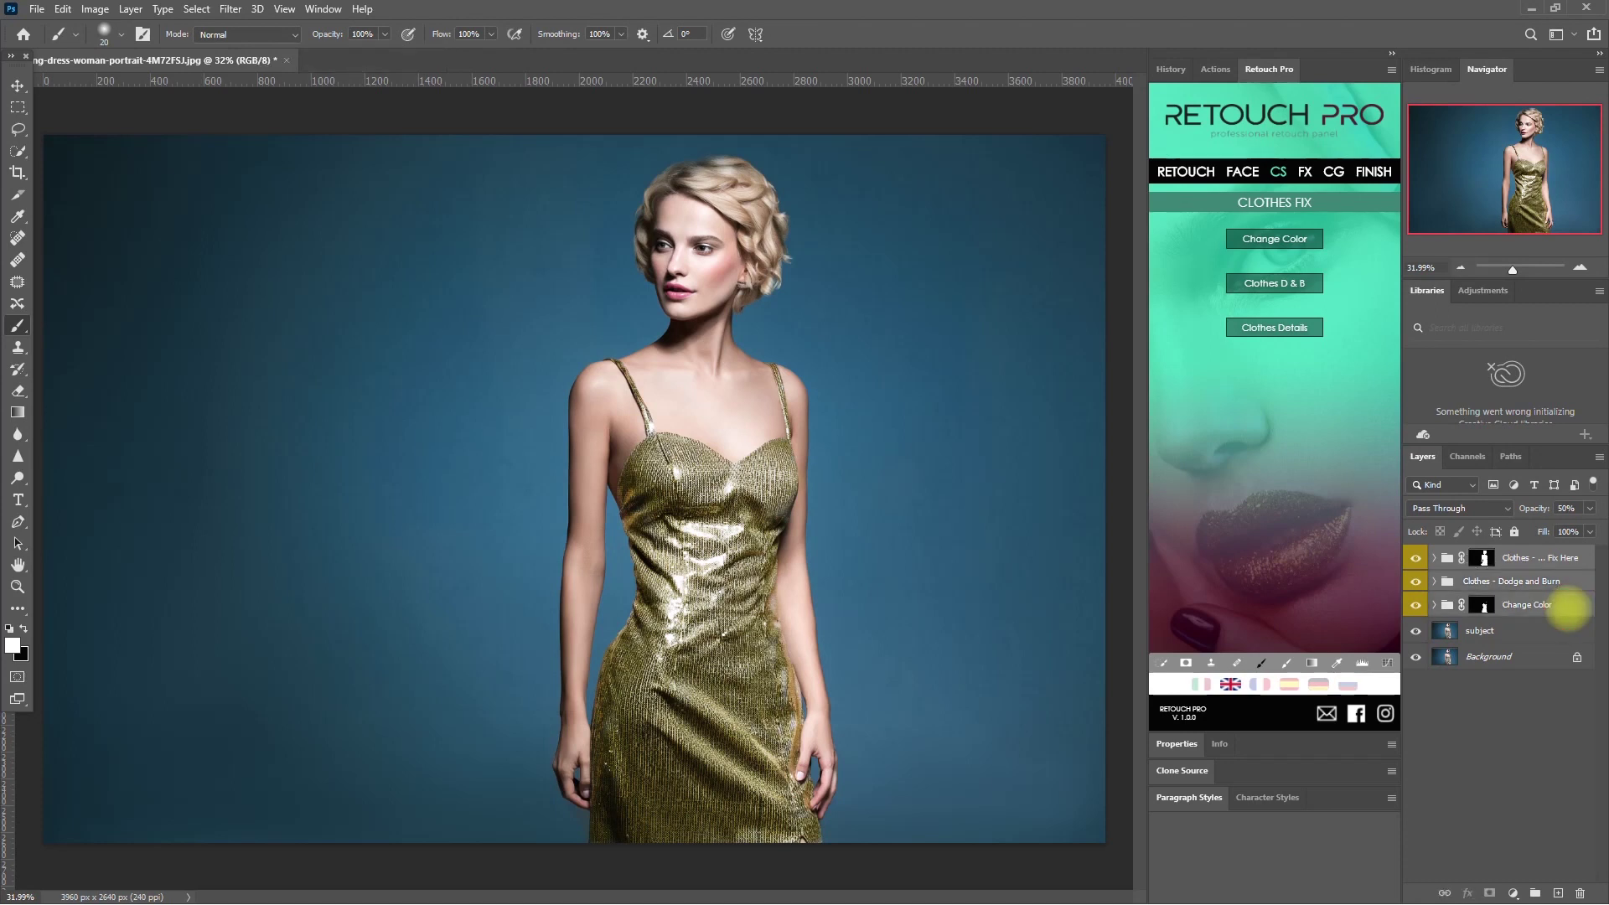
key(ctrl+g)
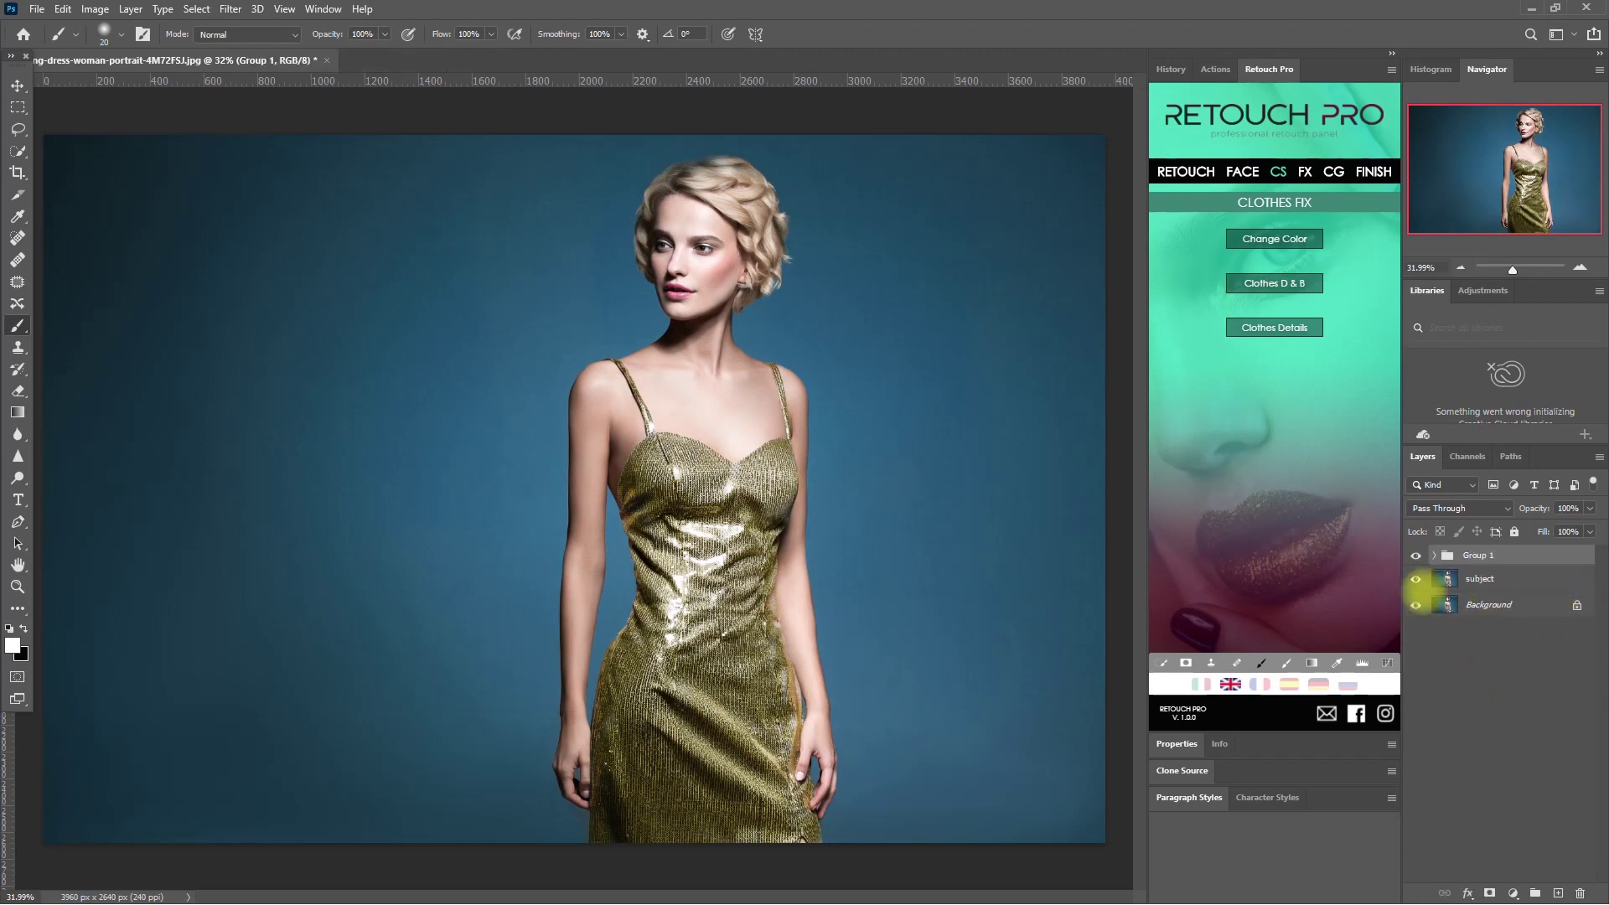
Step: Hide and show Group 1 to compare the dress before and after the retouch, in full view and up close
click(1415, 554)
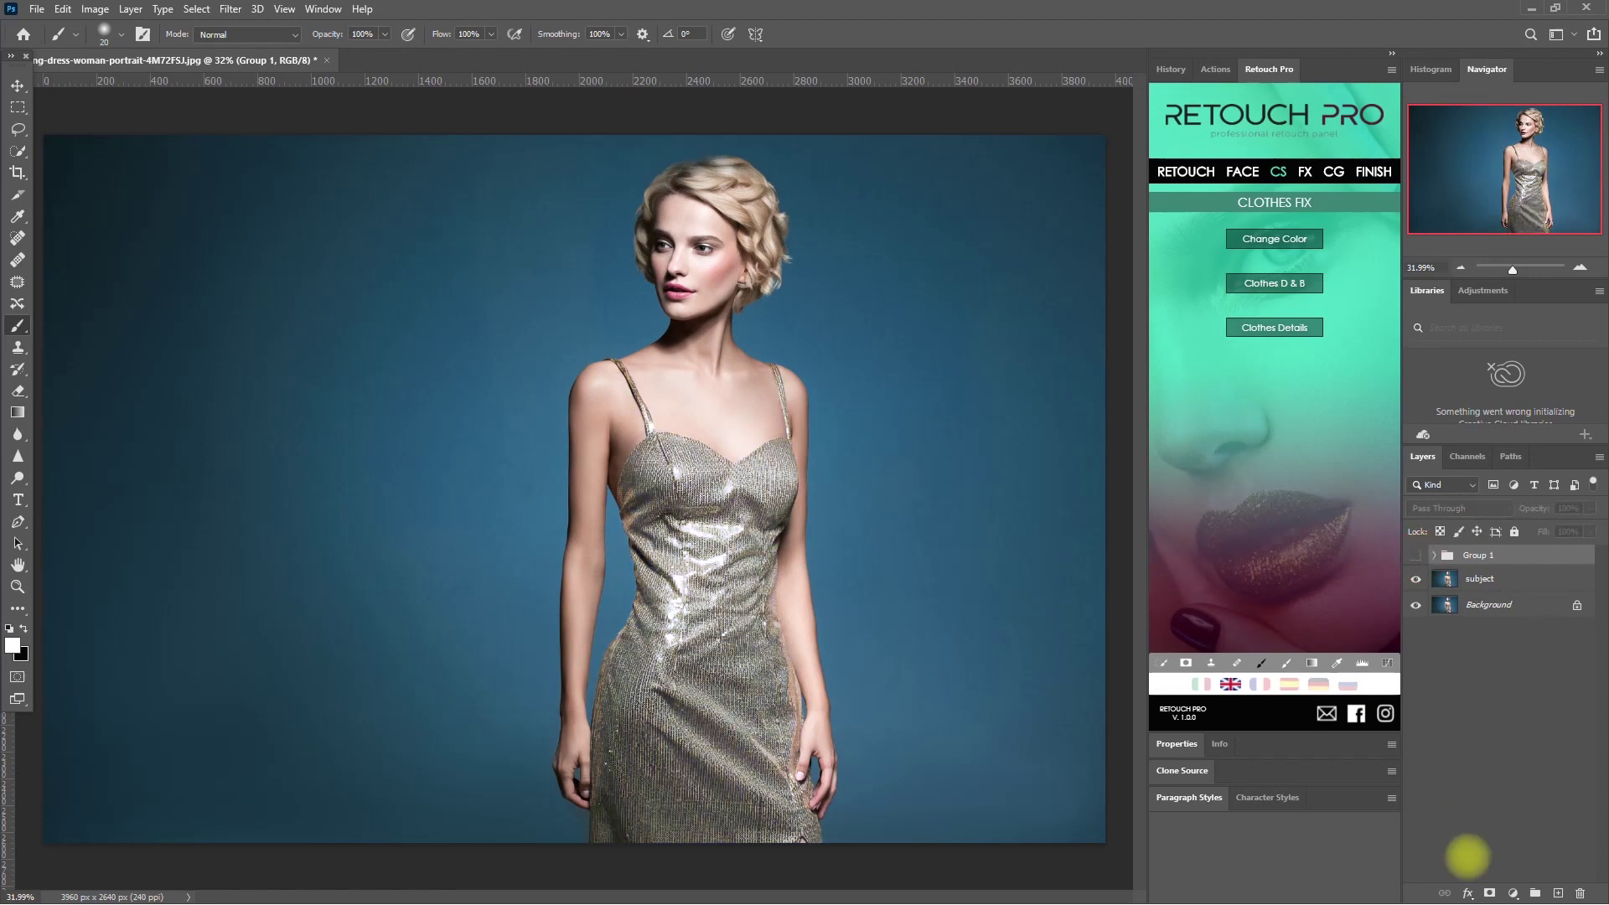
click(1415, 555)
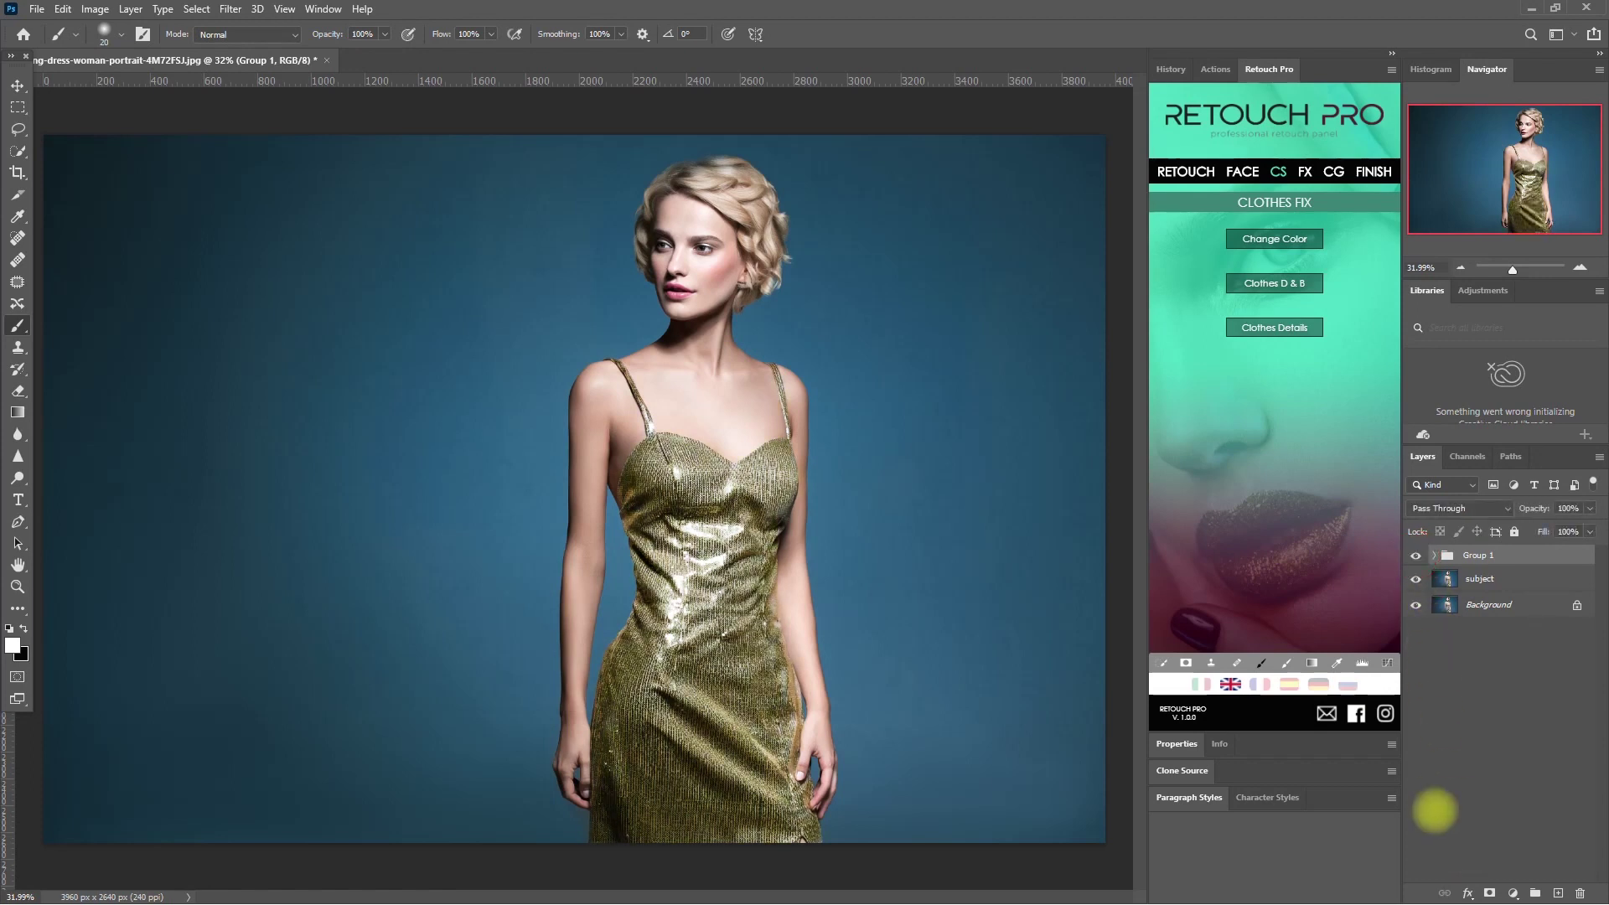
click(1416, 554)
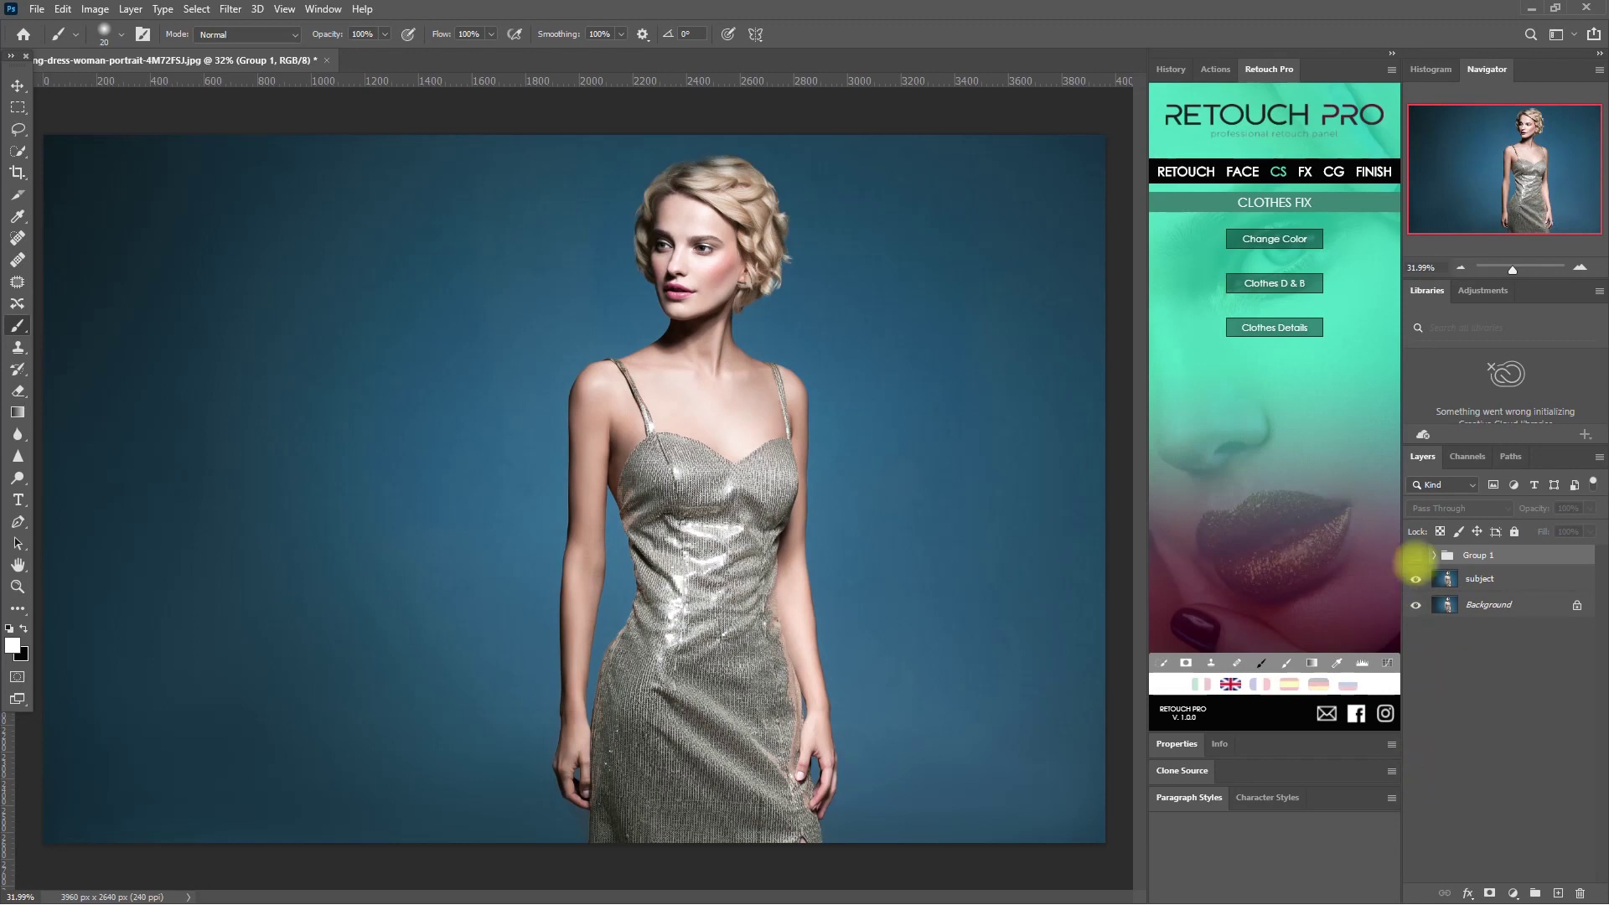
click(1415, 554)
scroll(747, 618, up, 2)
scroll(797, 675, up, 2)
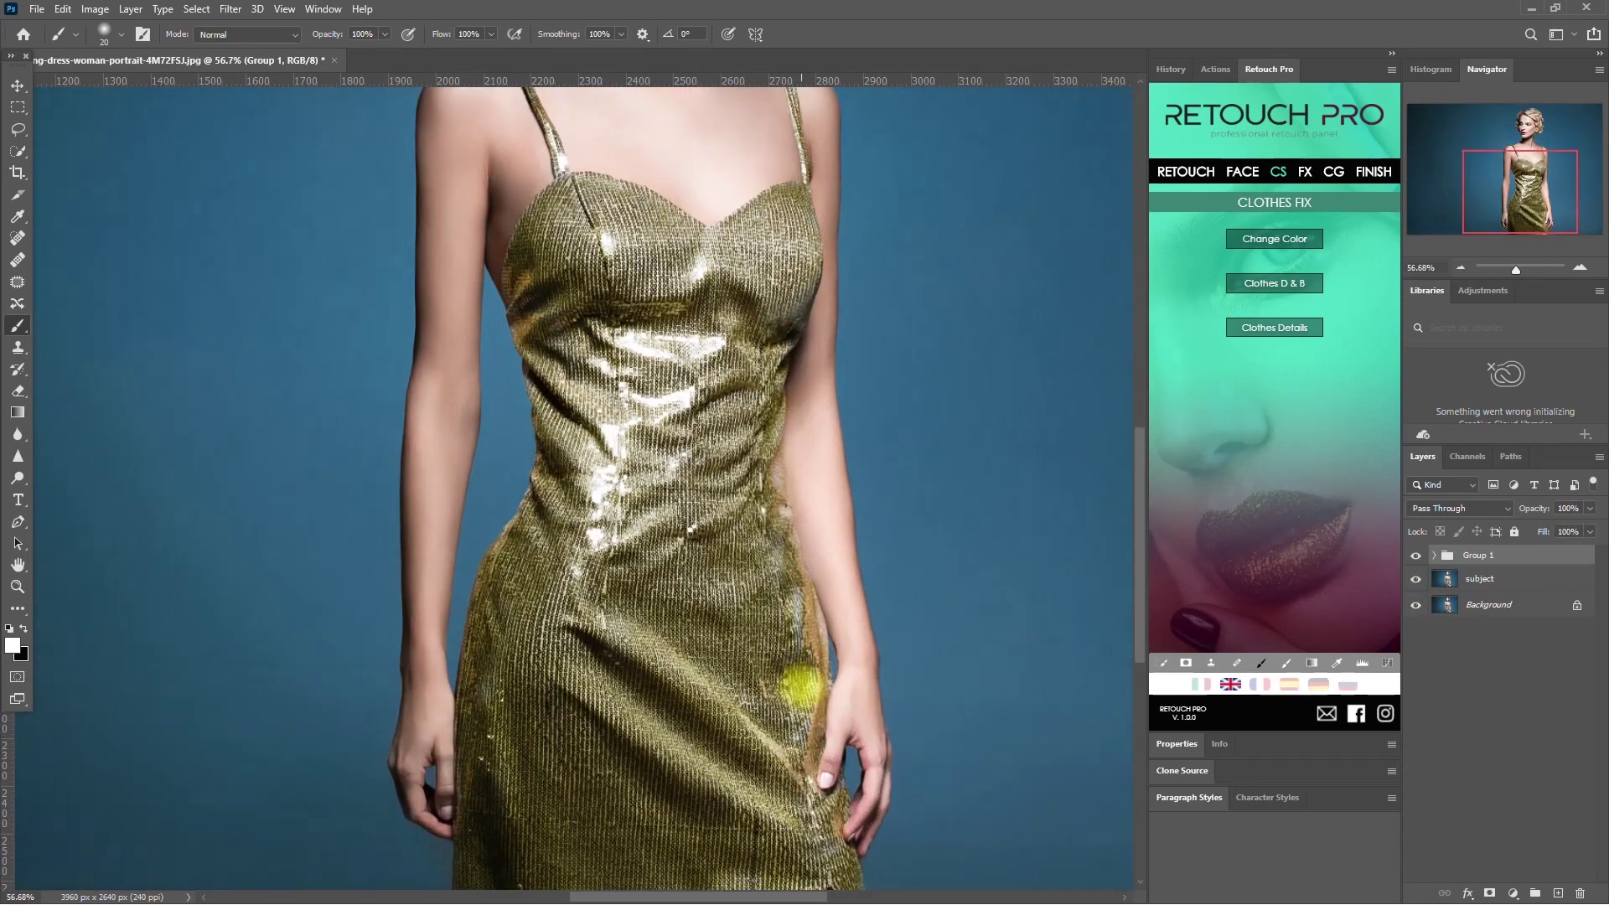
click(1415, 555)
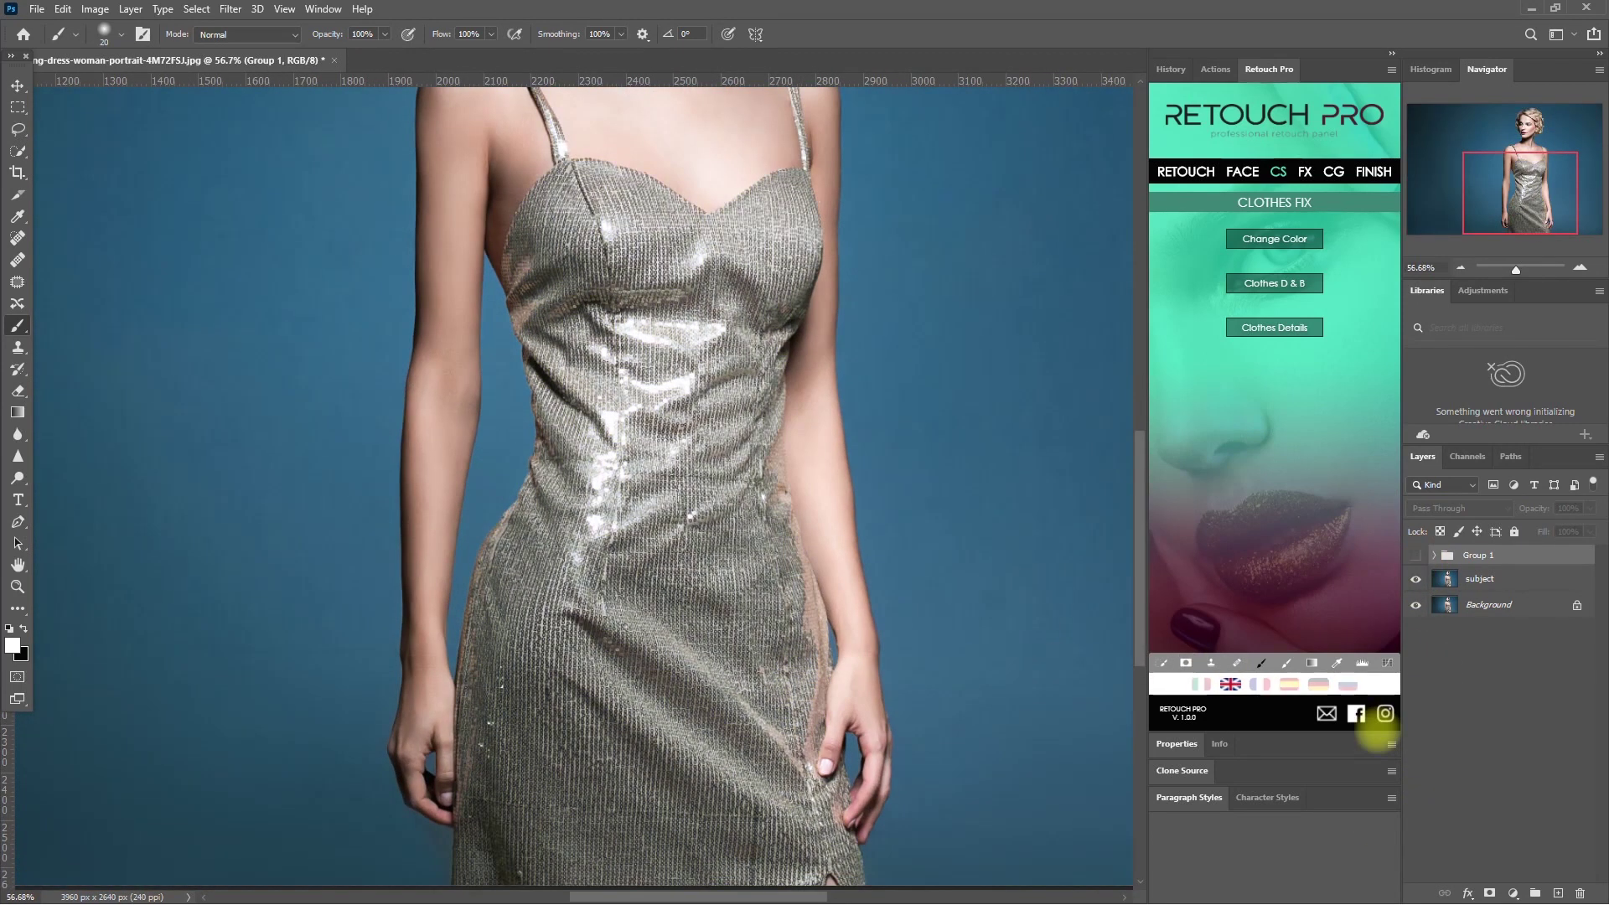
click(1415, 554)
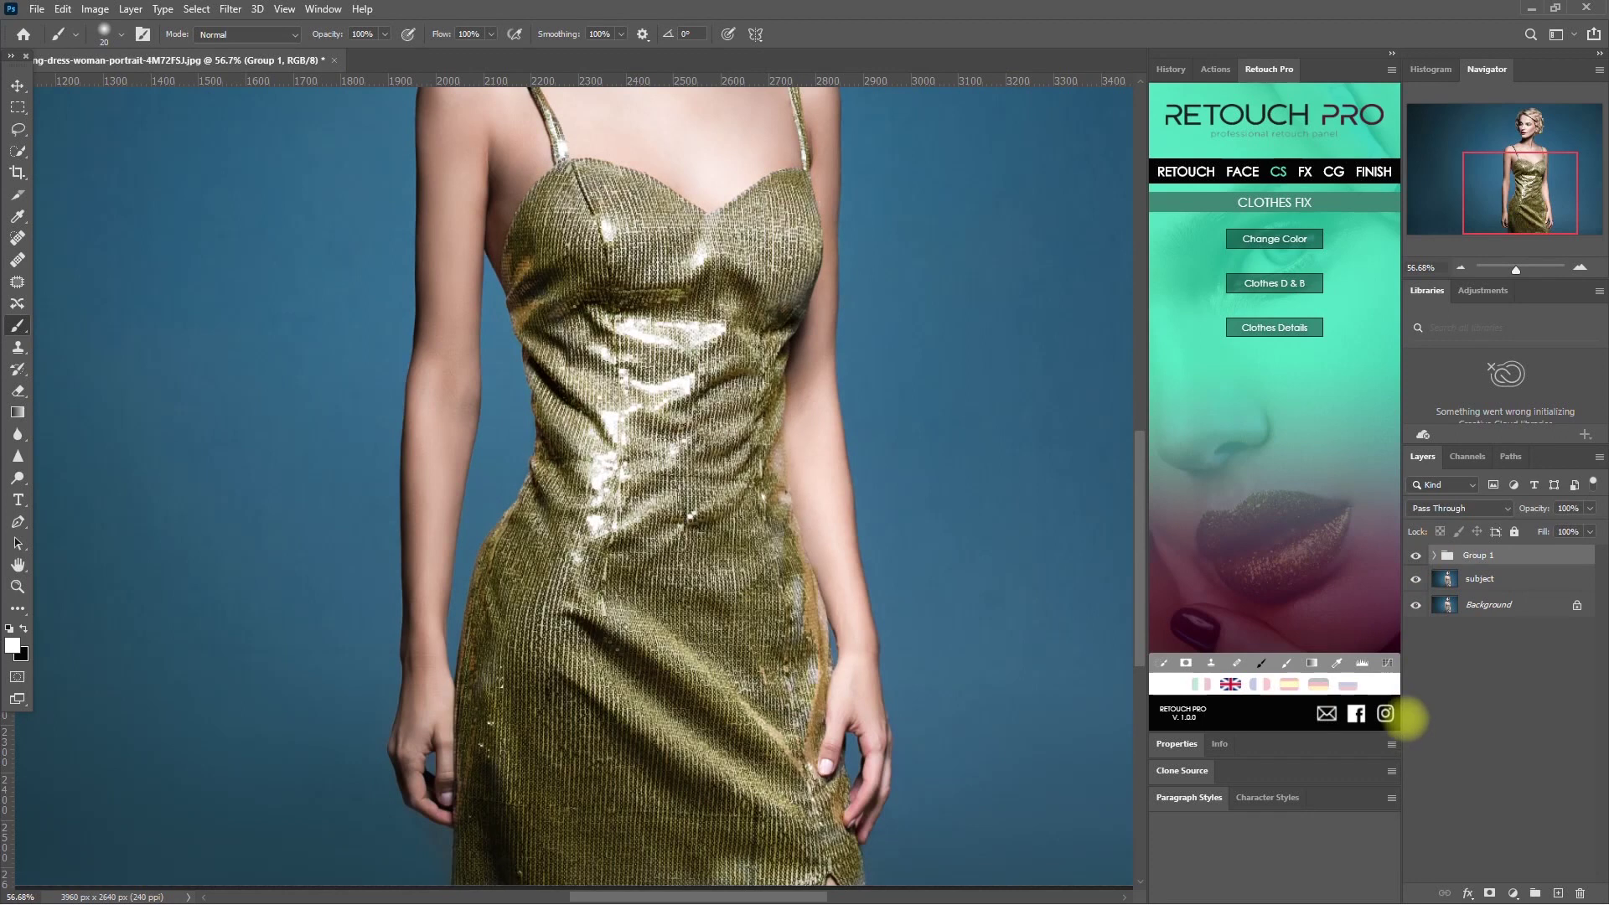
click(1417, 556)
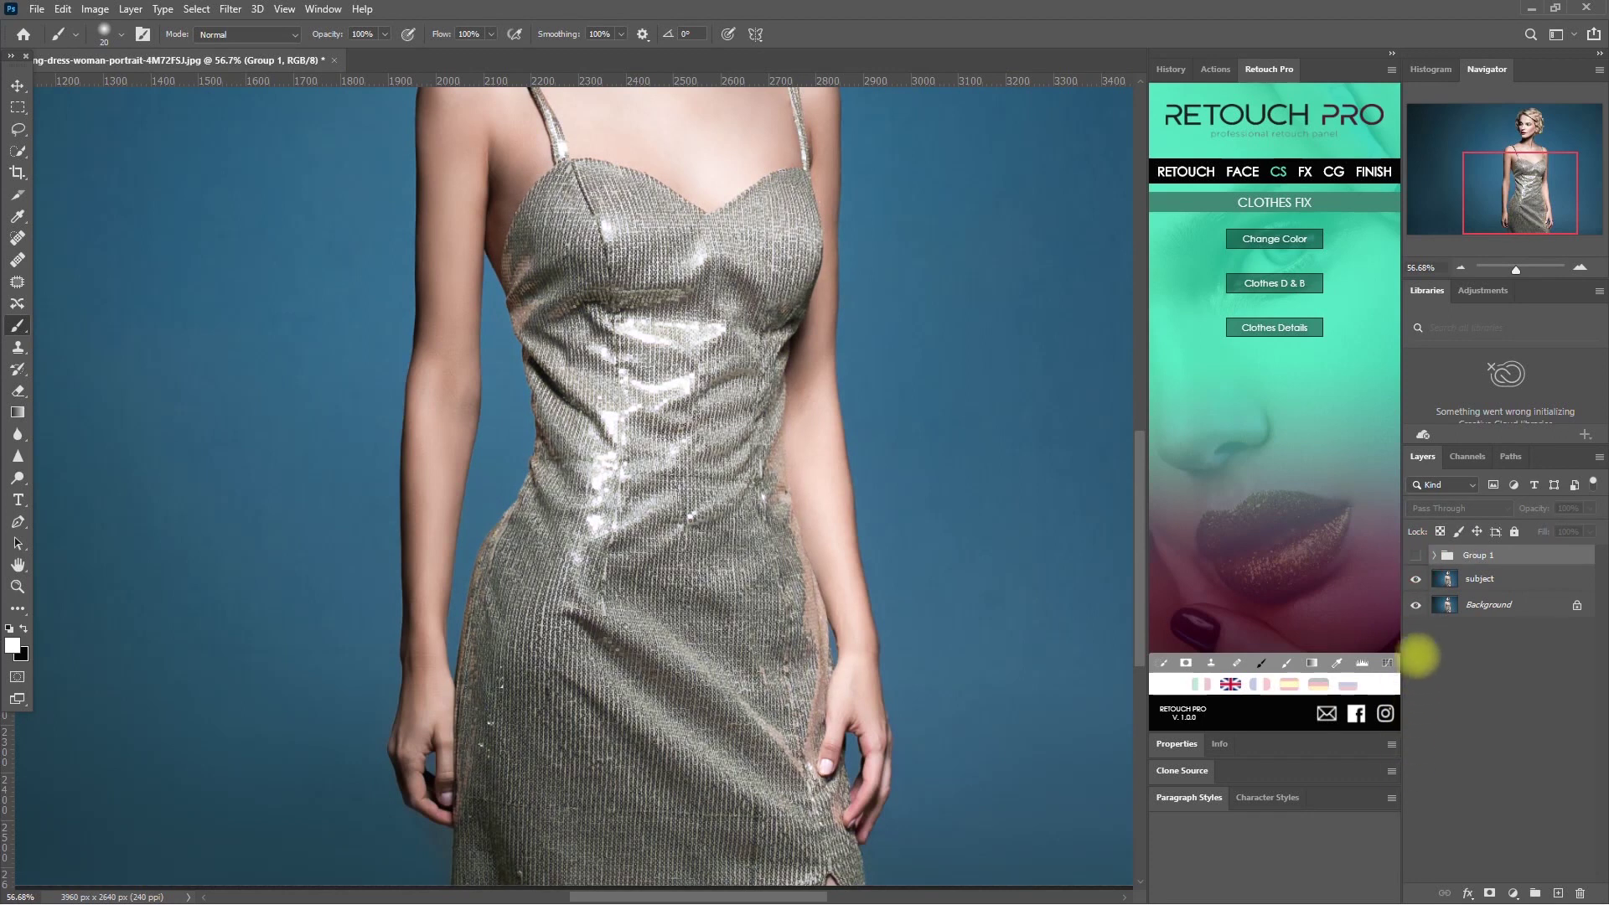
click(1416, 555)
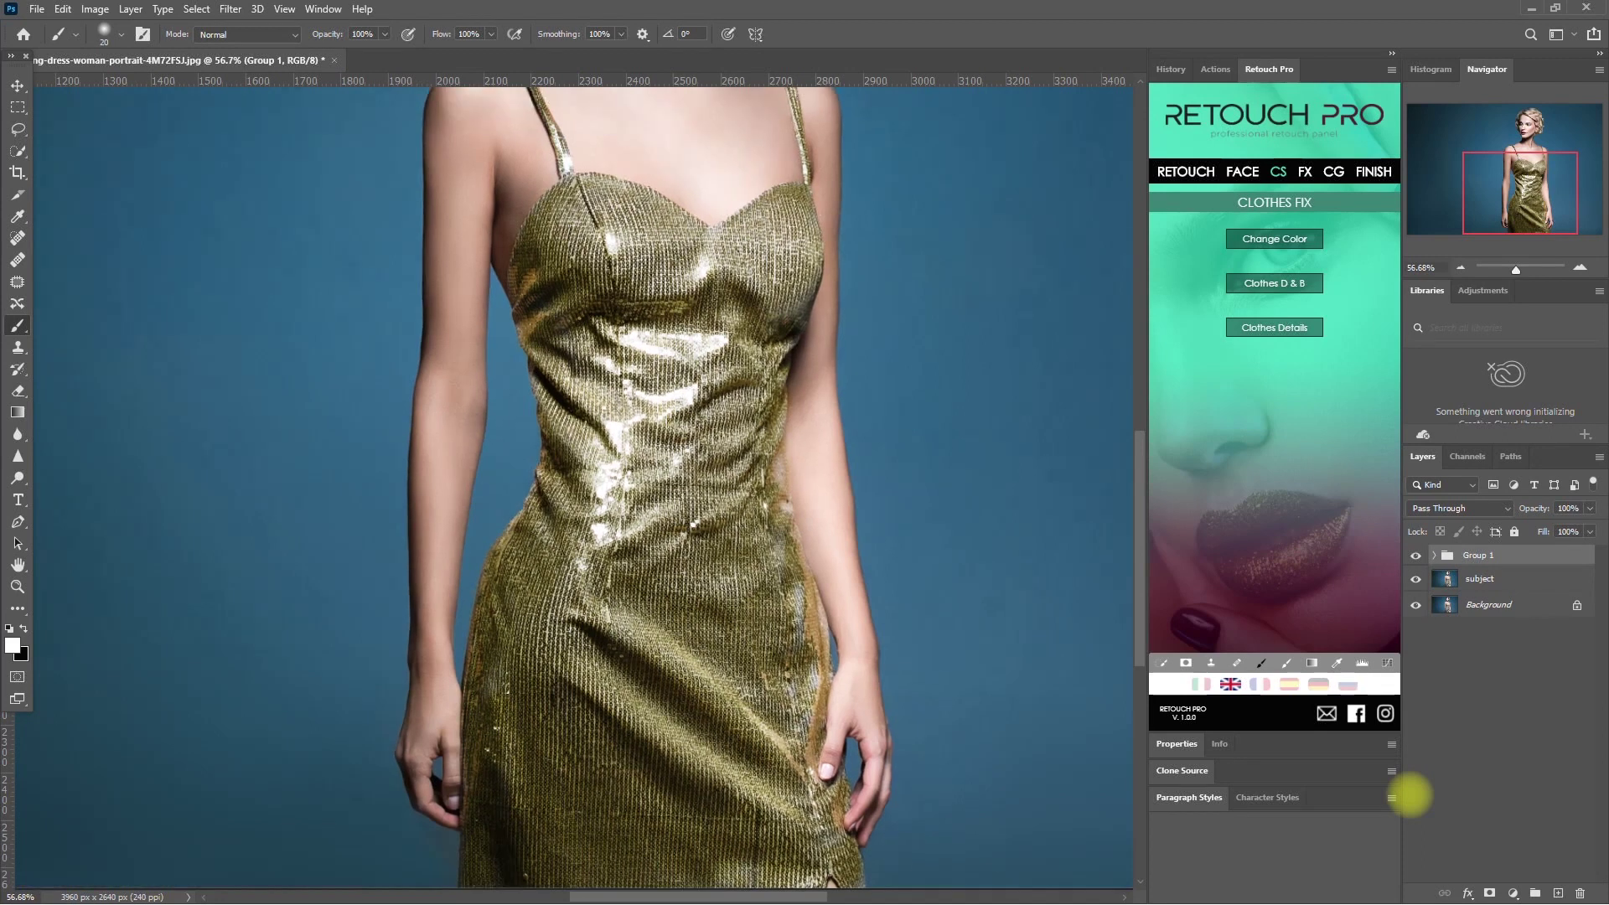
key(ctrl+0)
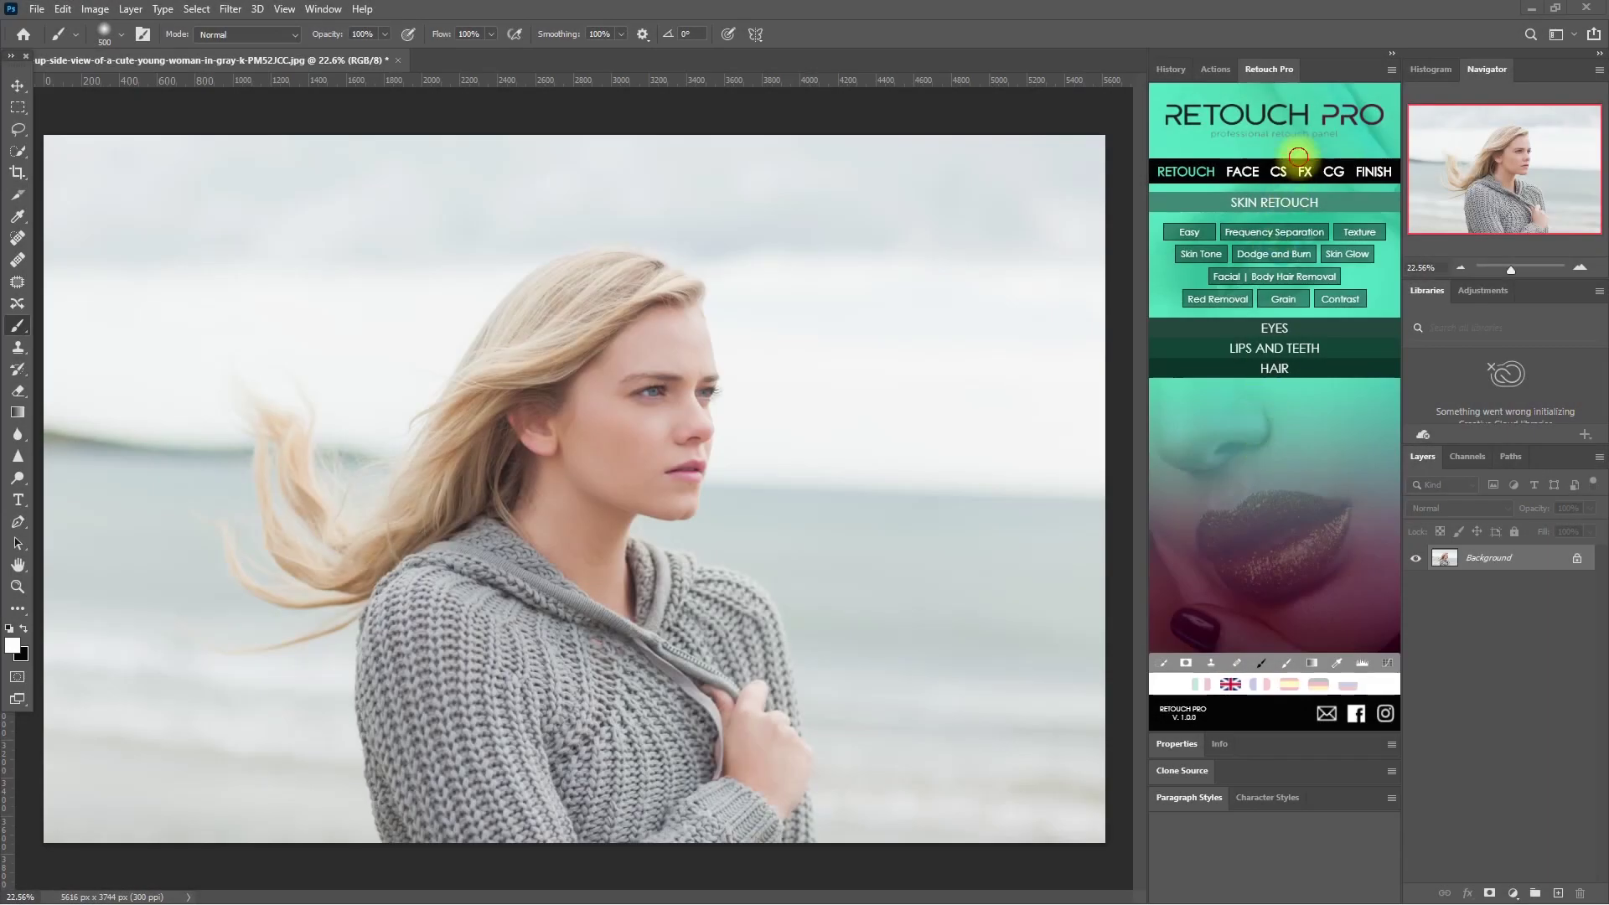
Step: Run the Change Color fix on the gray sweater portrait and paint white on the Change Color mask over the sweater's front
click(1279, 169)
click(1283, 241)
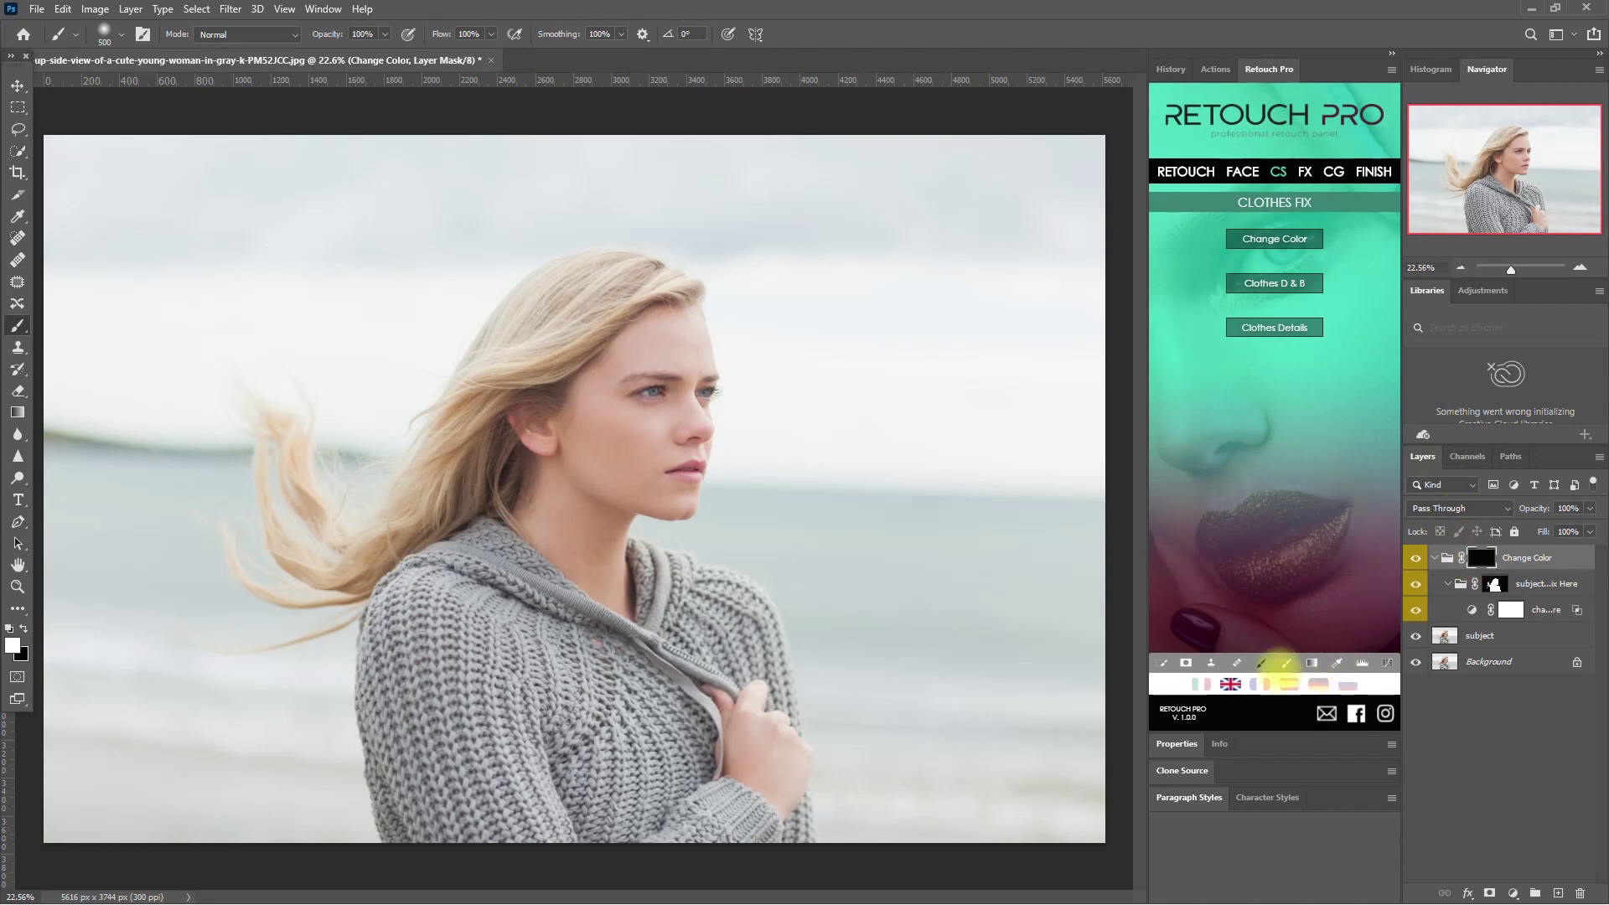
mouse_move(586, 662)
mouse_down()
mouse_move(545, 708)
mouse_move(475, 663)
mouse_move(442, 753)
mouse_move(414, 727)
mouse_move(476, 761)
mouse_move(501, 817)
mouse_move(532, 796)
mouse_move(545, 812)
mouse_move(437, 816)
mouse_move(428, 715)
mouse_move(482, 651)
mouse_move(529, 685)
mouse_move(556, 776)
mouse_move(598, 814)
mouse_move(592, 715)
mouse_move(569, 683)
mouse_move(628, 777)
mouse_move(585, 821)
mouse_move(612, 823)
mouse_move(639, 730)
mouse_move(636, 816)
mouse_move(589, 823)
mouse_up()
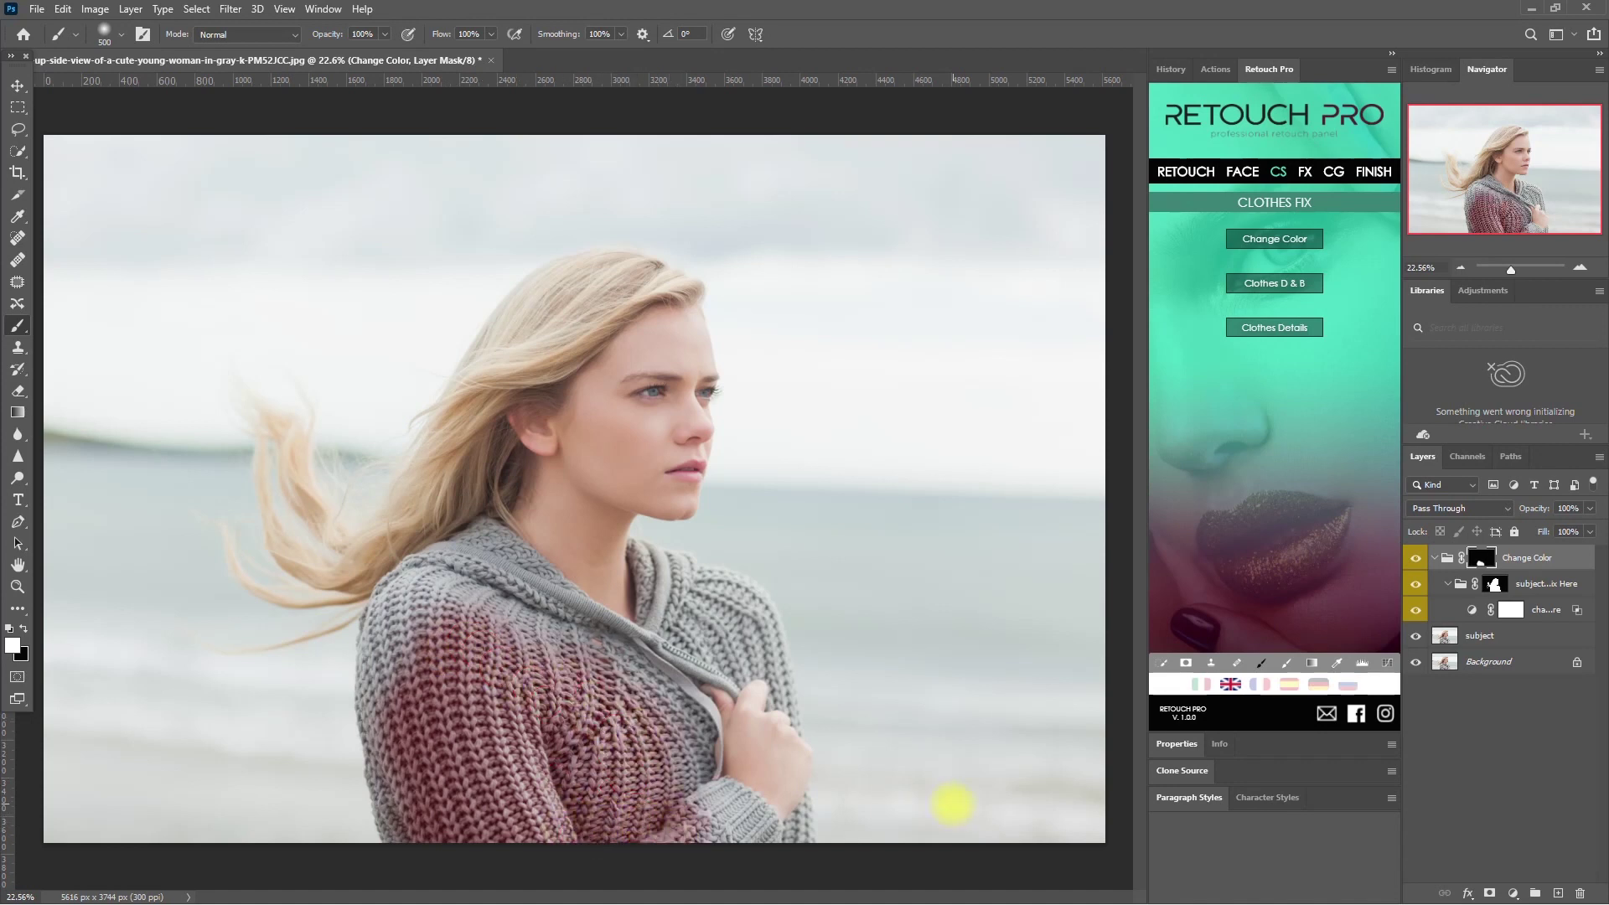
Step: Recolor the sweater green by setting the Hue/Saturation adjustment to hue 113, saturation 73 and lightness +27
click(1472, 611)
drag(1162, 215, 1321, 248)
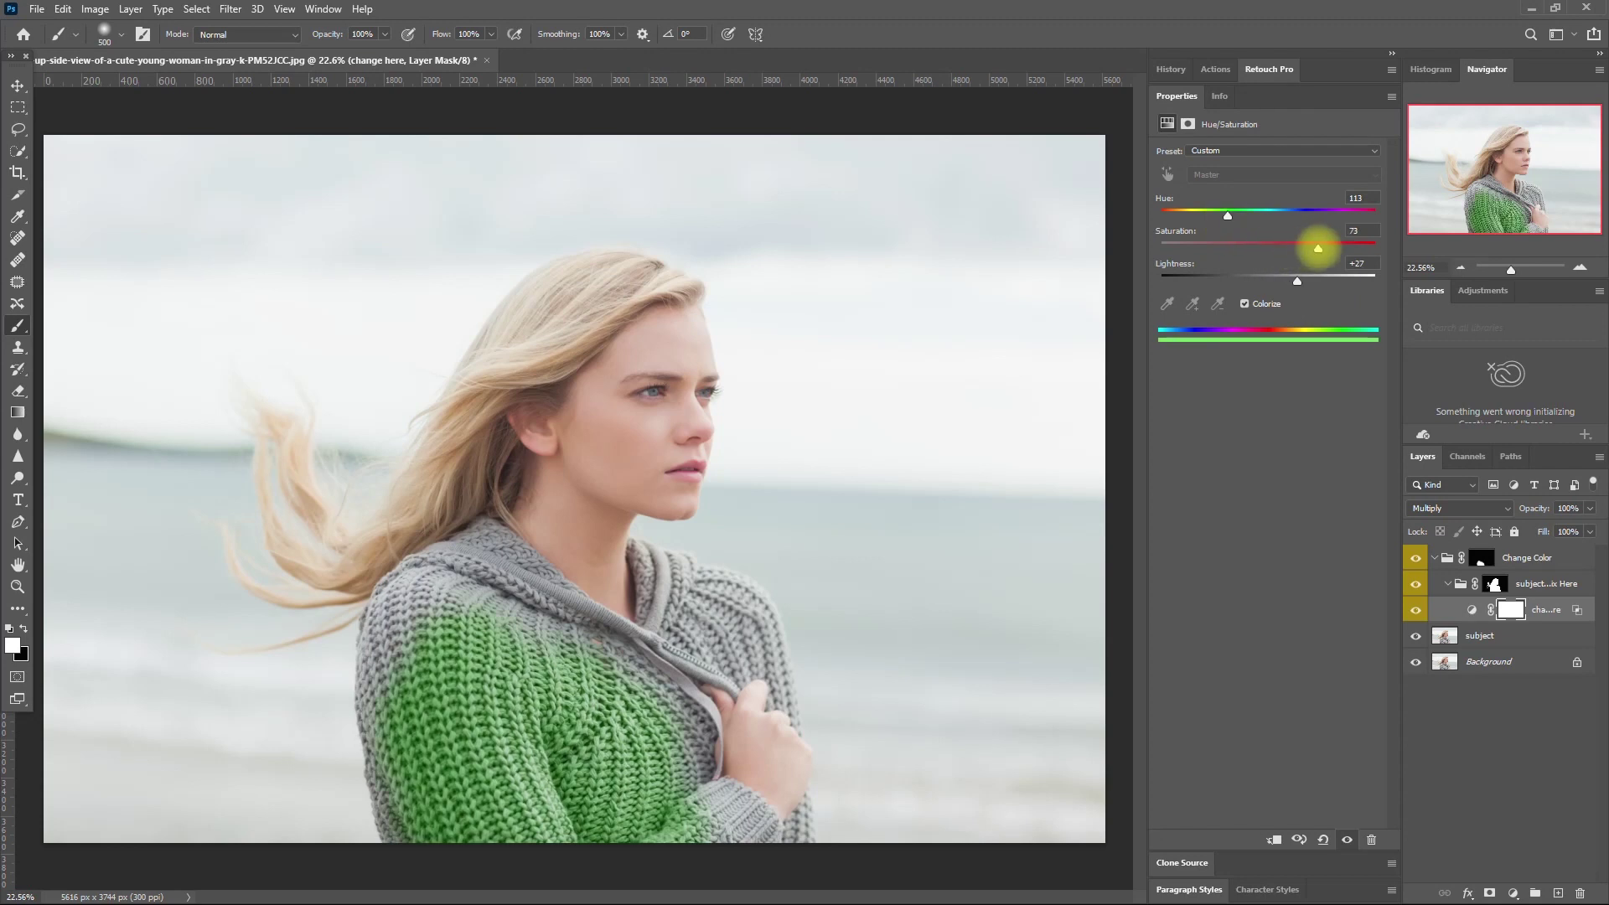
Step: Paint white on the Change Color mask with smaller brushes over the sweater's near sleeve, shoulder edge and hood collar
click(1482, 558)
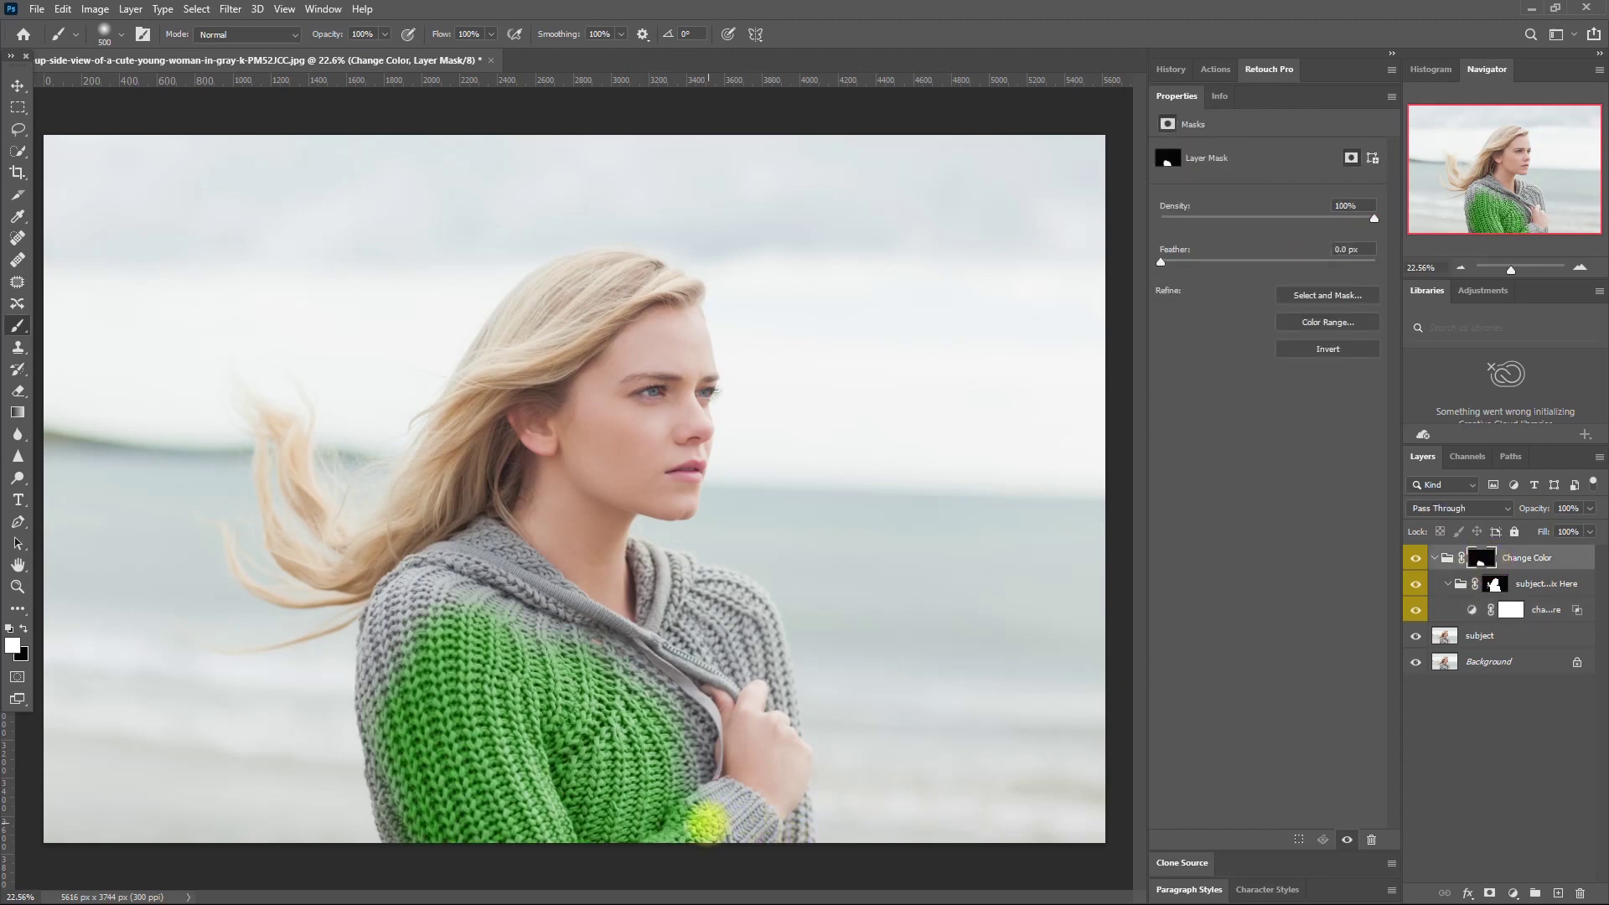
key(bracketleft)
key(bracketleft)
key(bracketleft)
mouse_move(450, 677)
mouse_down()
mouse_move(414, 694)
mouse_move(503, 571)
mouse_move(383, 699)
mouse_up()
key(bracketleft)
key(bracketleft)
key(bracketleft)
key(bracketleft)
key(bracketleft)
mouse_move(376, 642)
mouse_down()
mouse_move(530, 749)
mouse_move(410, 582)
mouse_move(506, 548)
mouse_move(554, 618)
mouse_move(667, 658)
mouse_move(647, 558)
mouse_move(689, 559)
mouse_up()
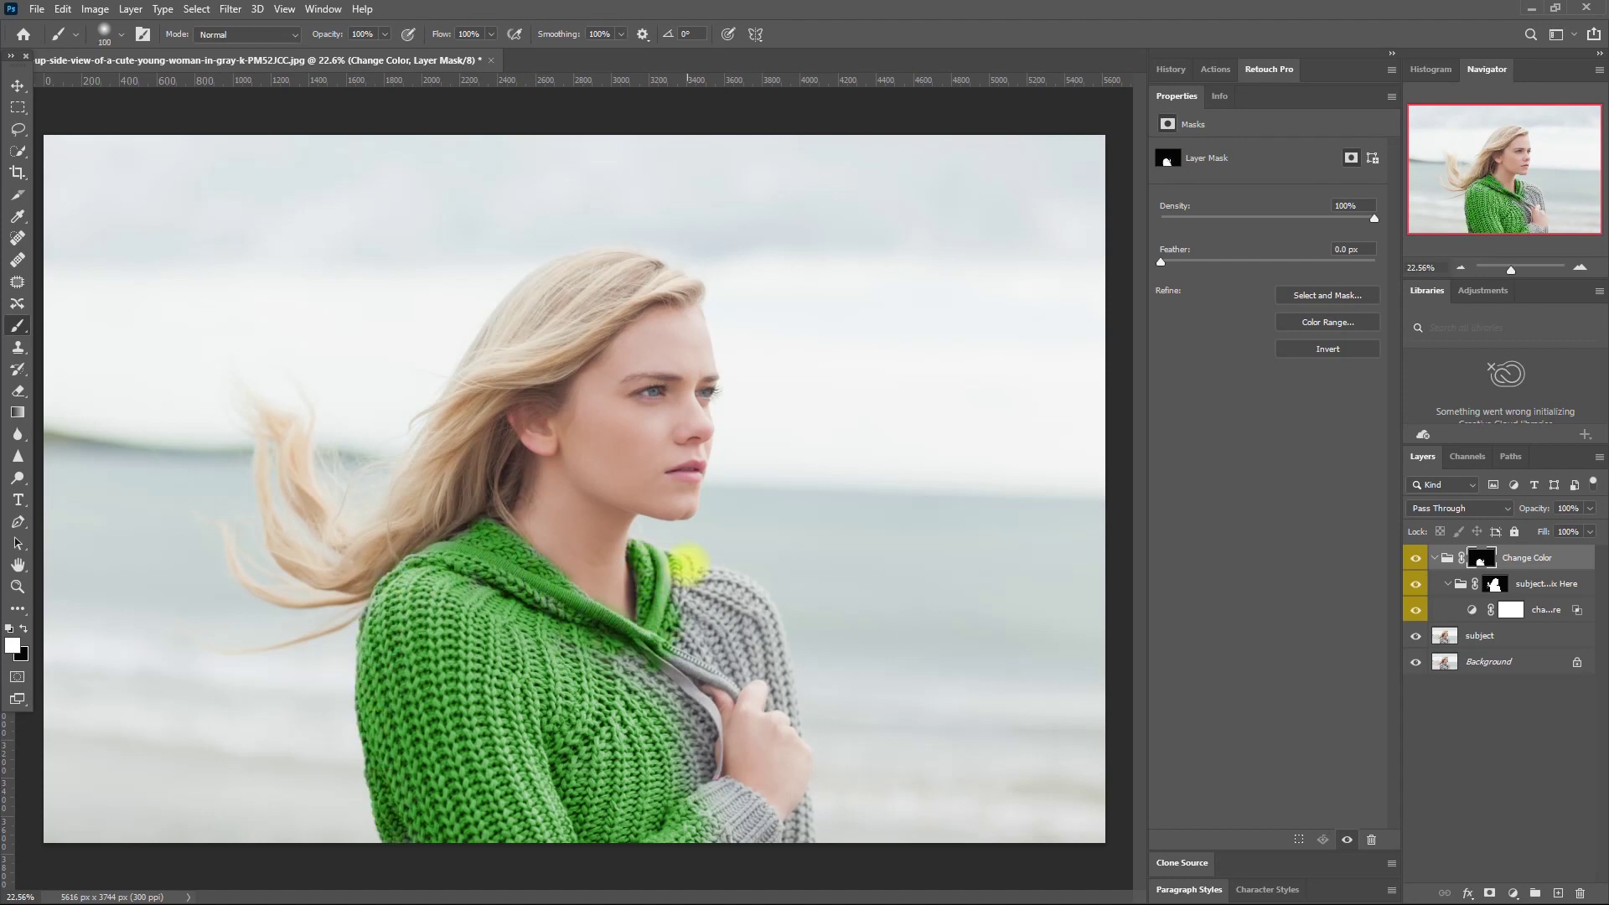
Step: Extend the white painting on the Change Color mask over the sweater's cuff and far shoulder
key(bracketleft)
key(bracketleft)
scroll(704, 651, up, 5)
mouse_move(708, 784)
mouse_down()
mouse_move(711, 709)
mouse_move(652, 791)
mouse_move(738, 786)
mouse_move(740, 724)
mouse_move(729, 765)
mouse_up()
scroll(729, 765, down, 3)
mouse_move(751, 660)
mouse_down()
mouse_move(867, 765)
mouse_move(923, 767)
mouse_move(875, 751)
mouse_move(863, 347)
mouse_move(866, 457)
mouse_move(830, 313)
mouse_up()
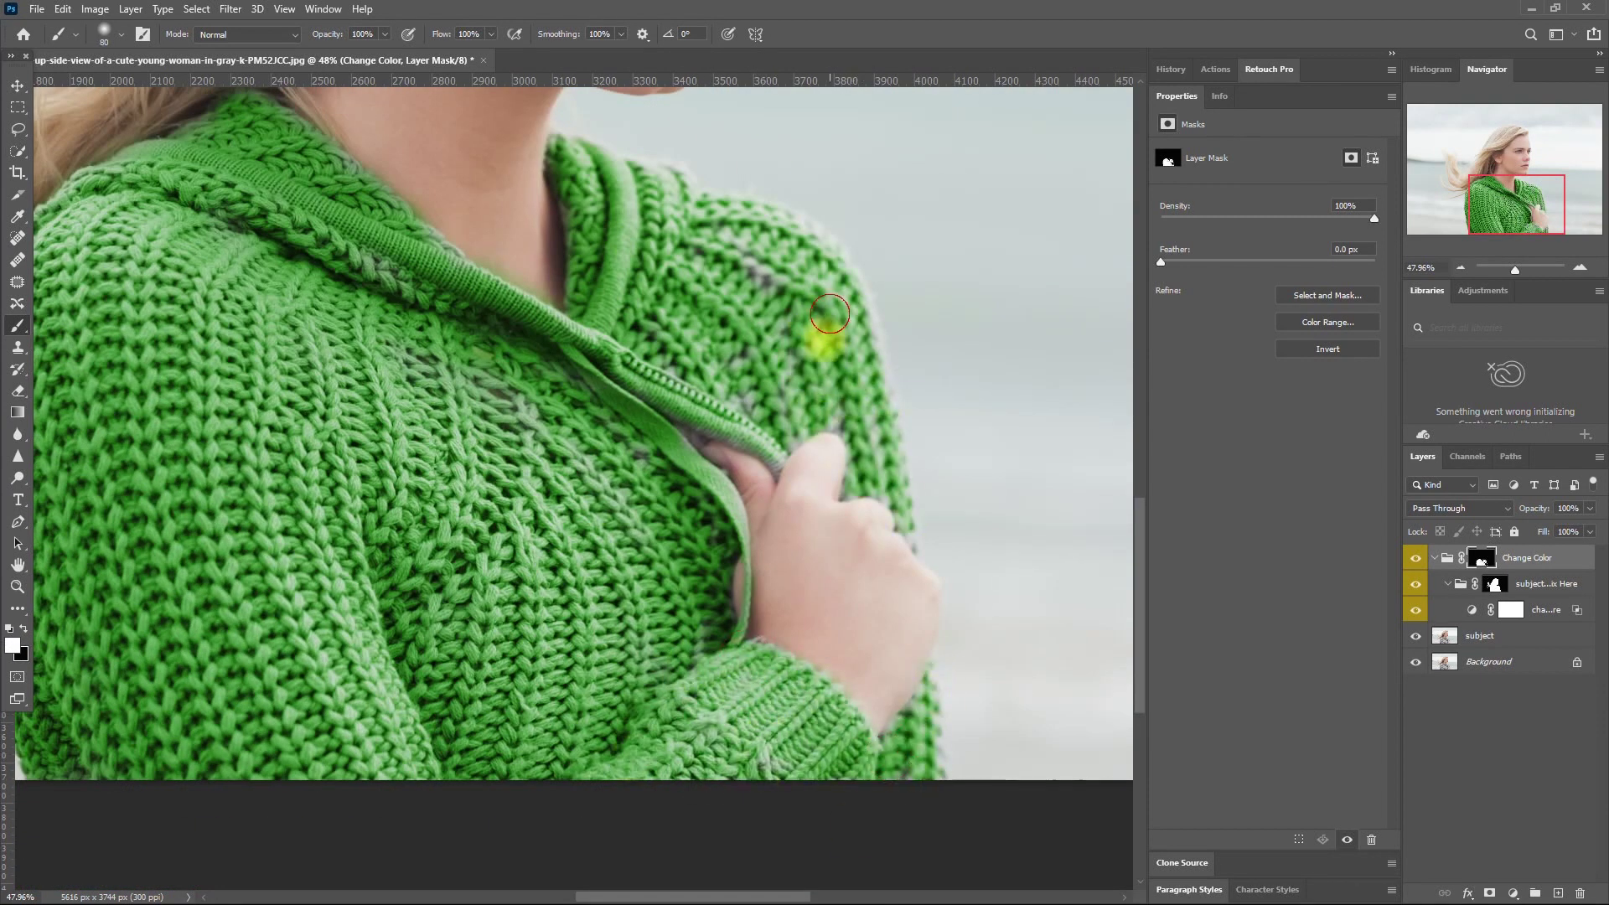
Step: Reduce the brush to about 35 px and fill the remaining gray spots on the far shoulder and the opening beside the hand
key(bracketleft)
key(bracketleft)
key(bracketleft)
key(bracketleft)
key(bracketleft)
key(bracketleft)
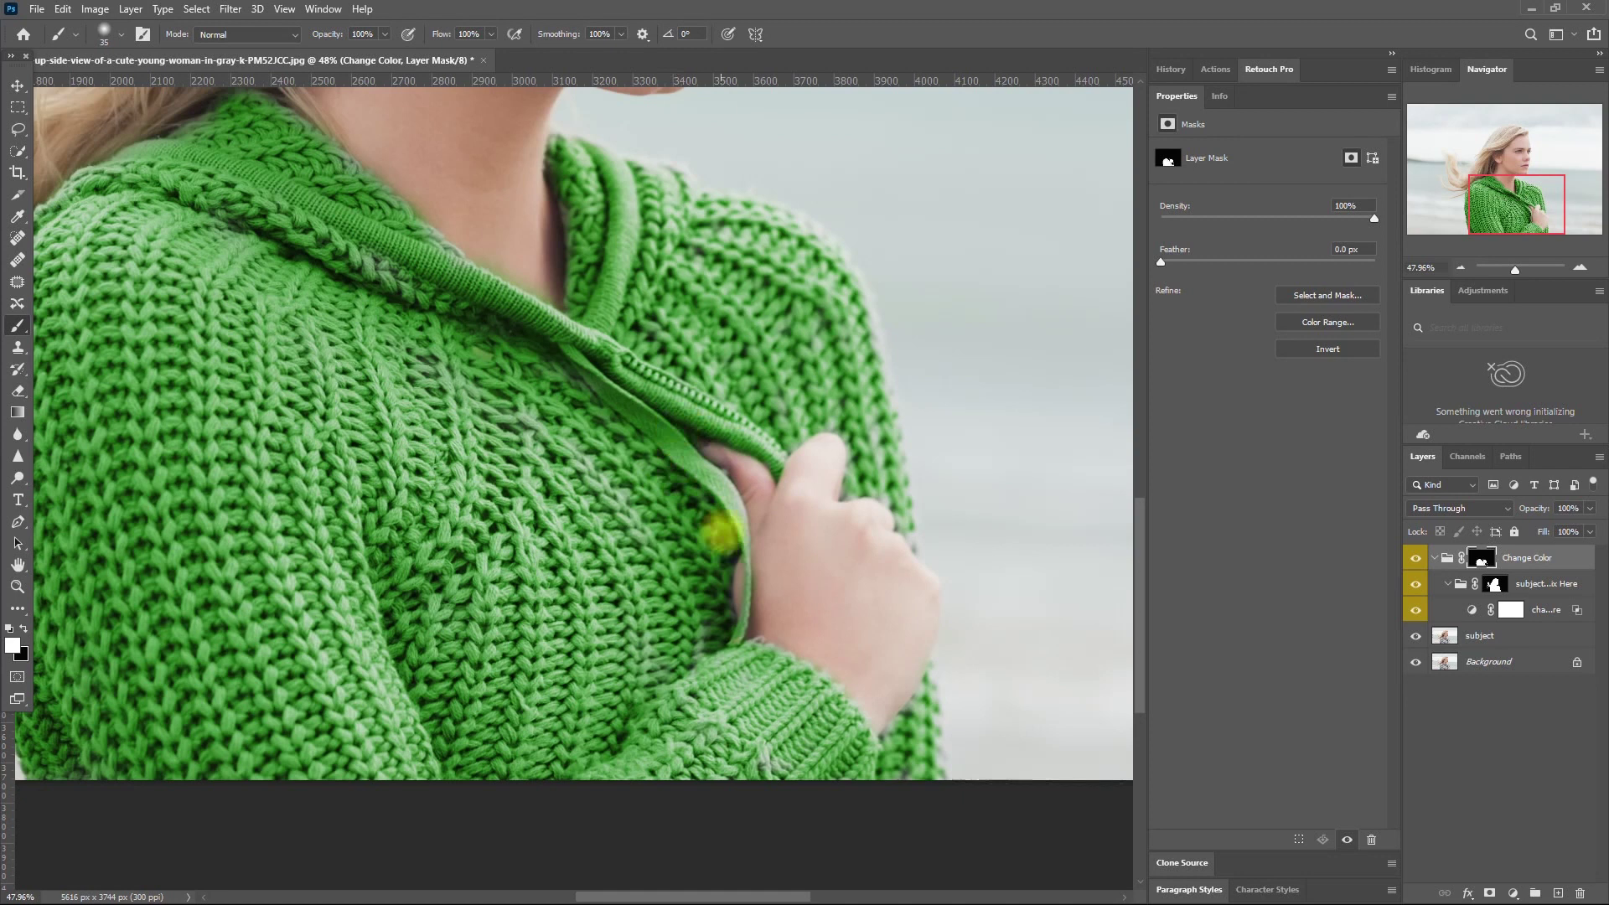
key(ctrl+0)
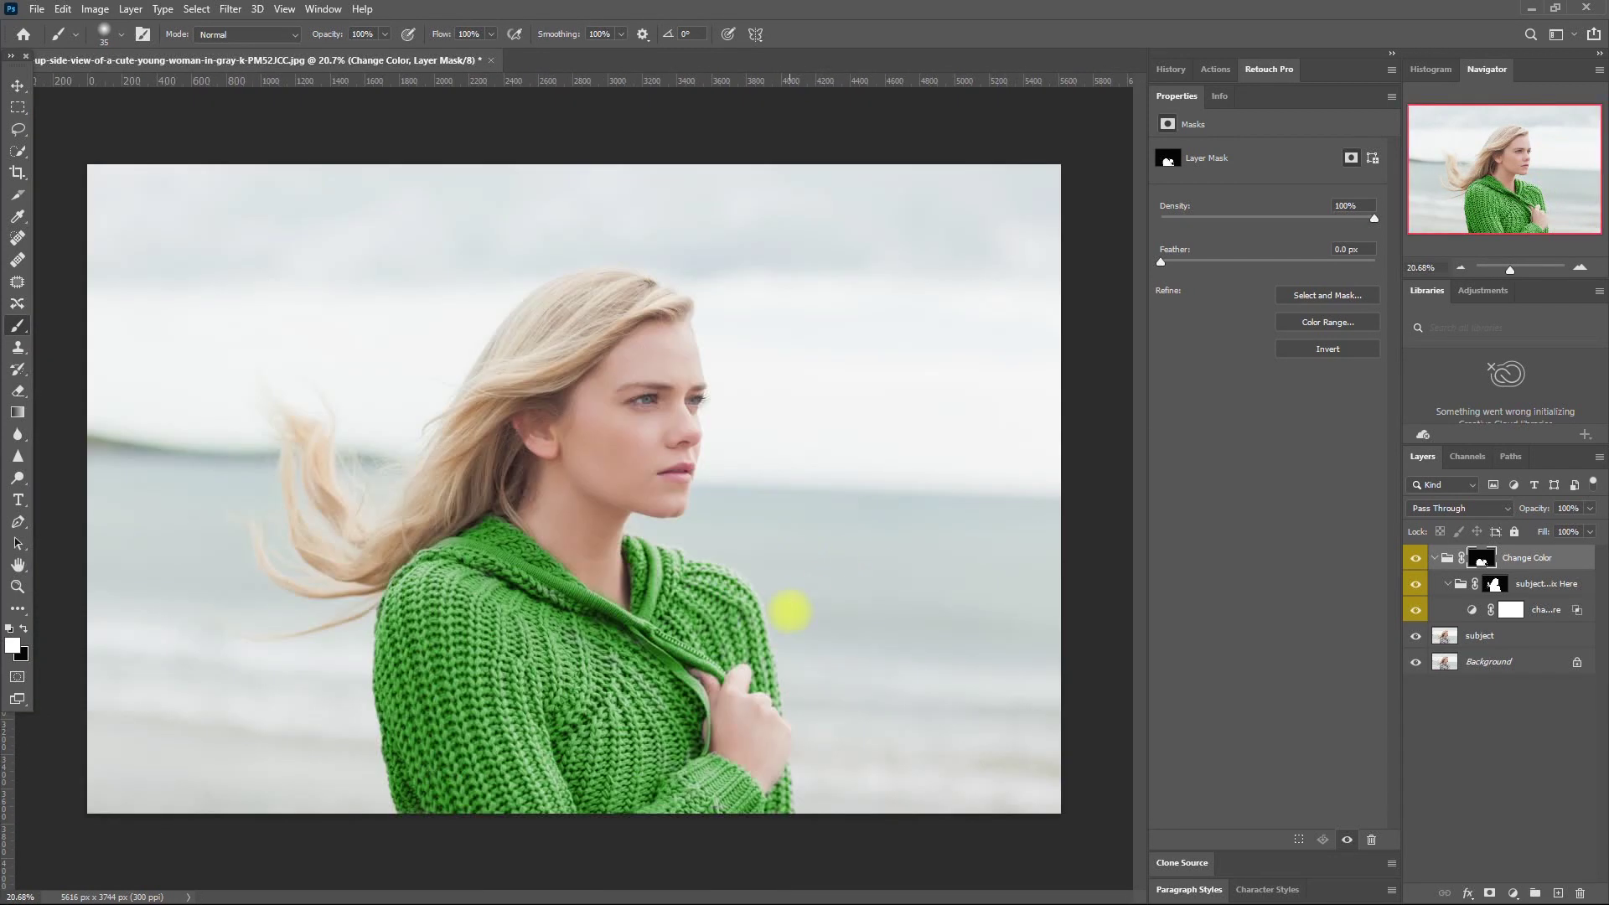
Step: Collapse the Change Color group and hide and show it to compare the gray and green sweater
click(1429, 559)
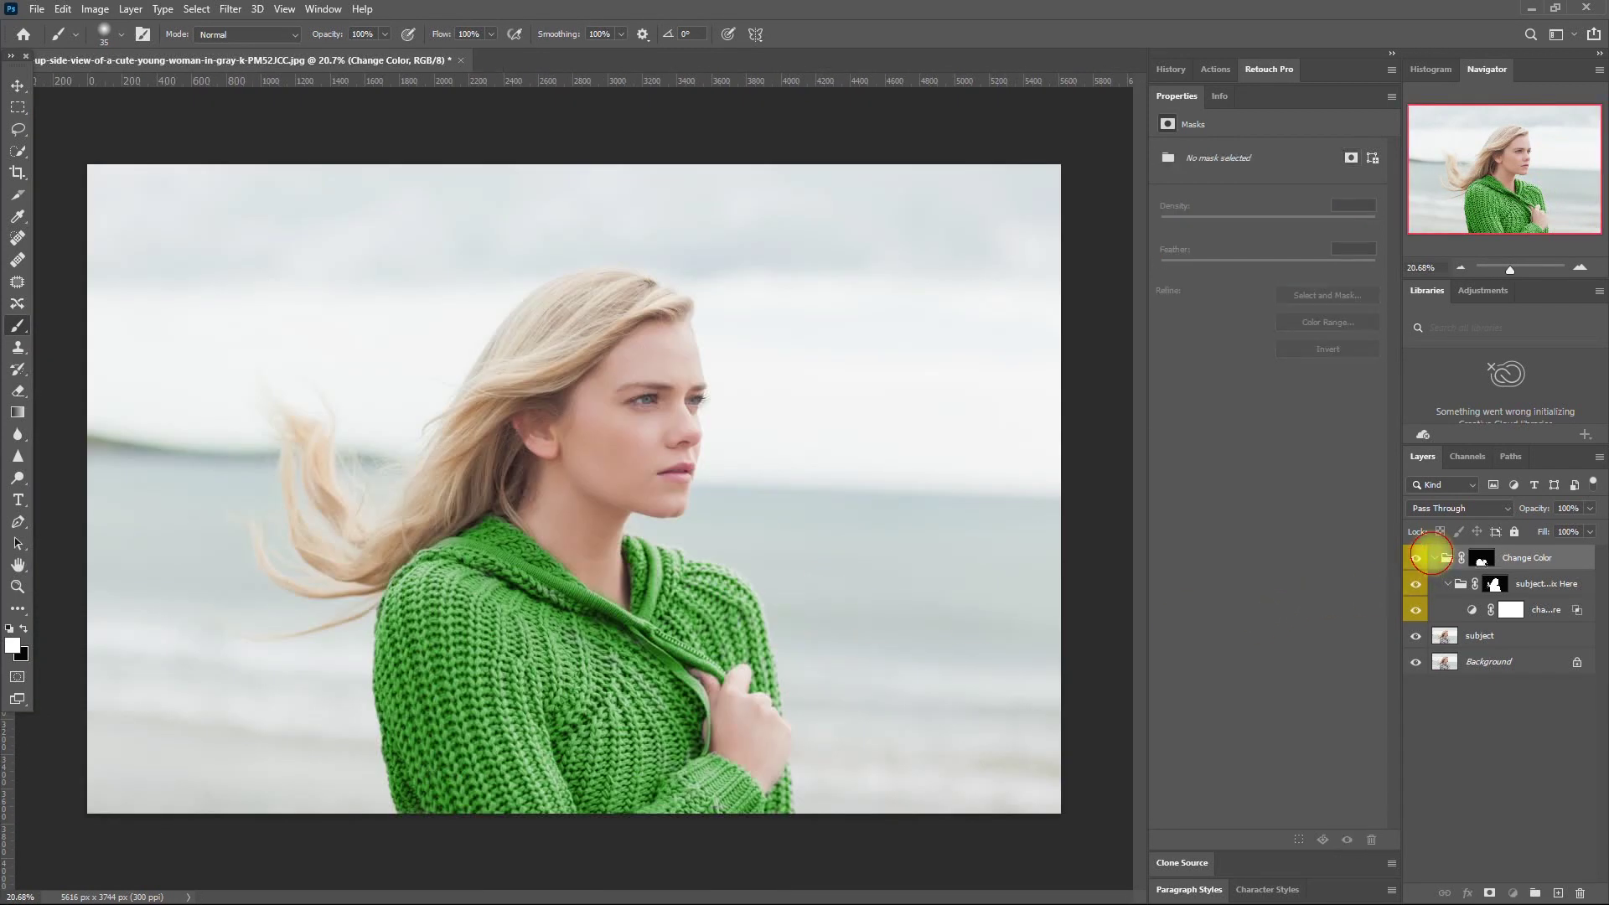
click(1433, 558)
click(1416, 557)
click(1416, 558)
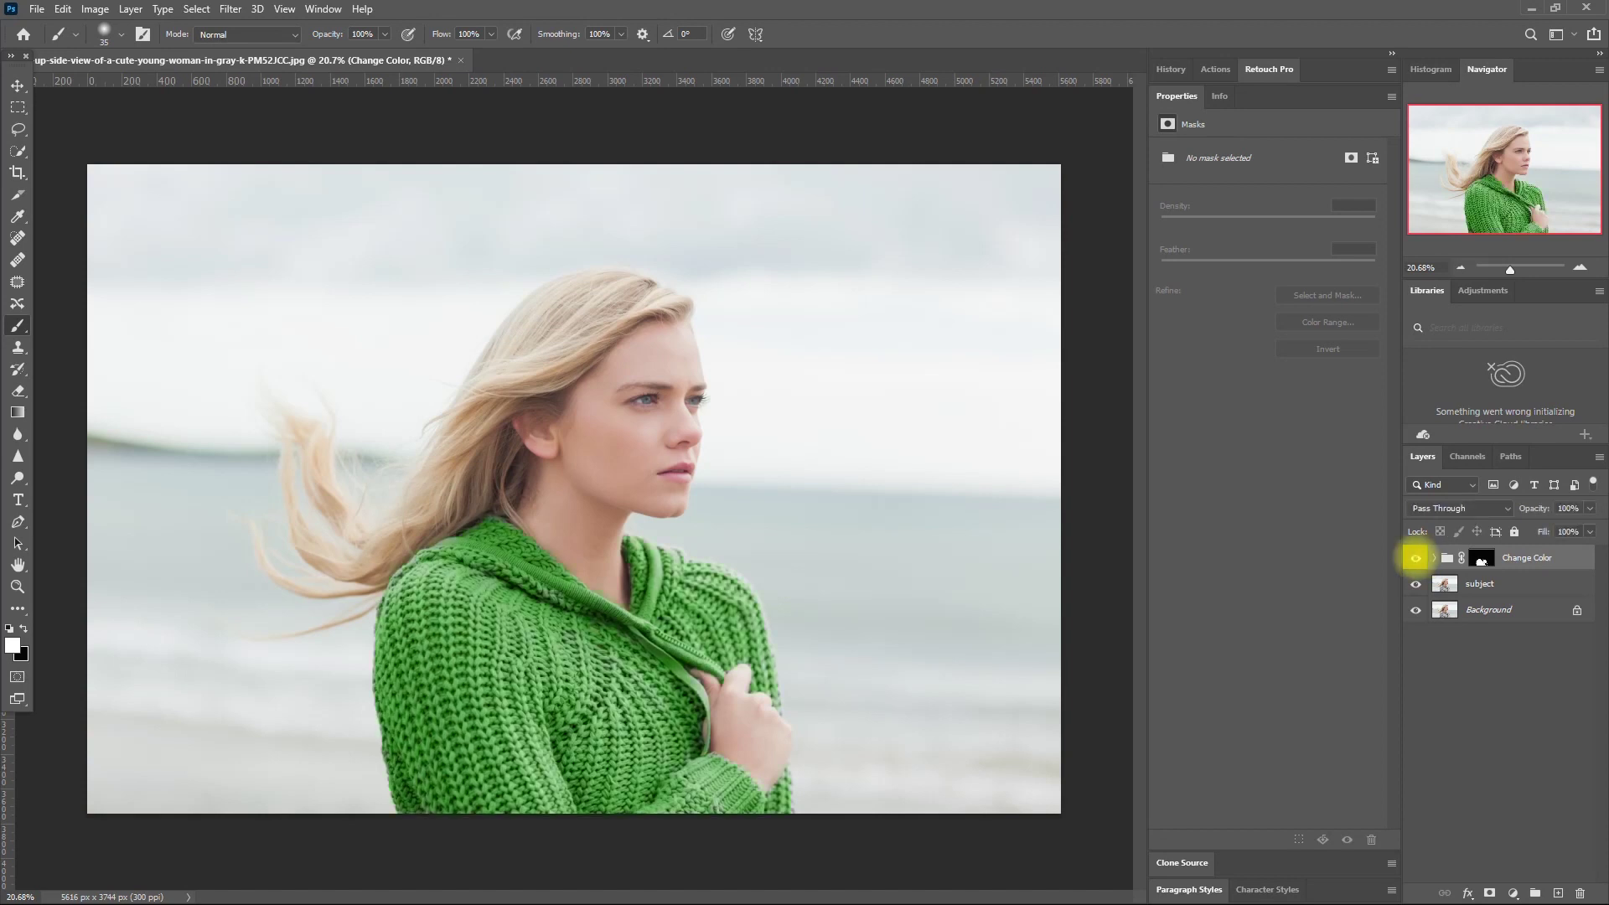
click(1415, 558)
click(1416, 557)
Step: Go back to Retouch Pro and run the Clothes D & B fix on the sweater portrait
click(1269, 68)
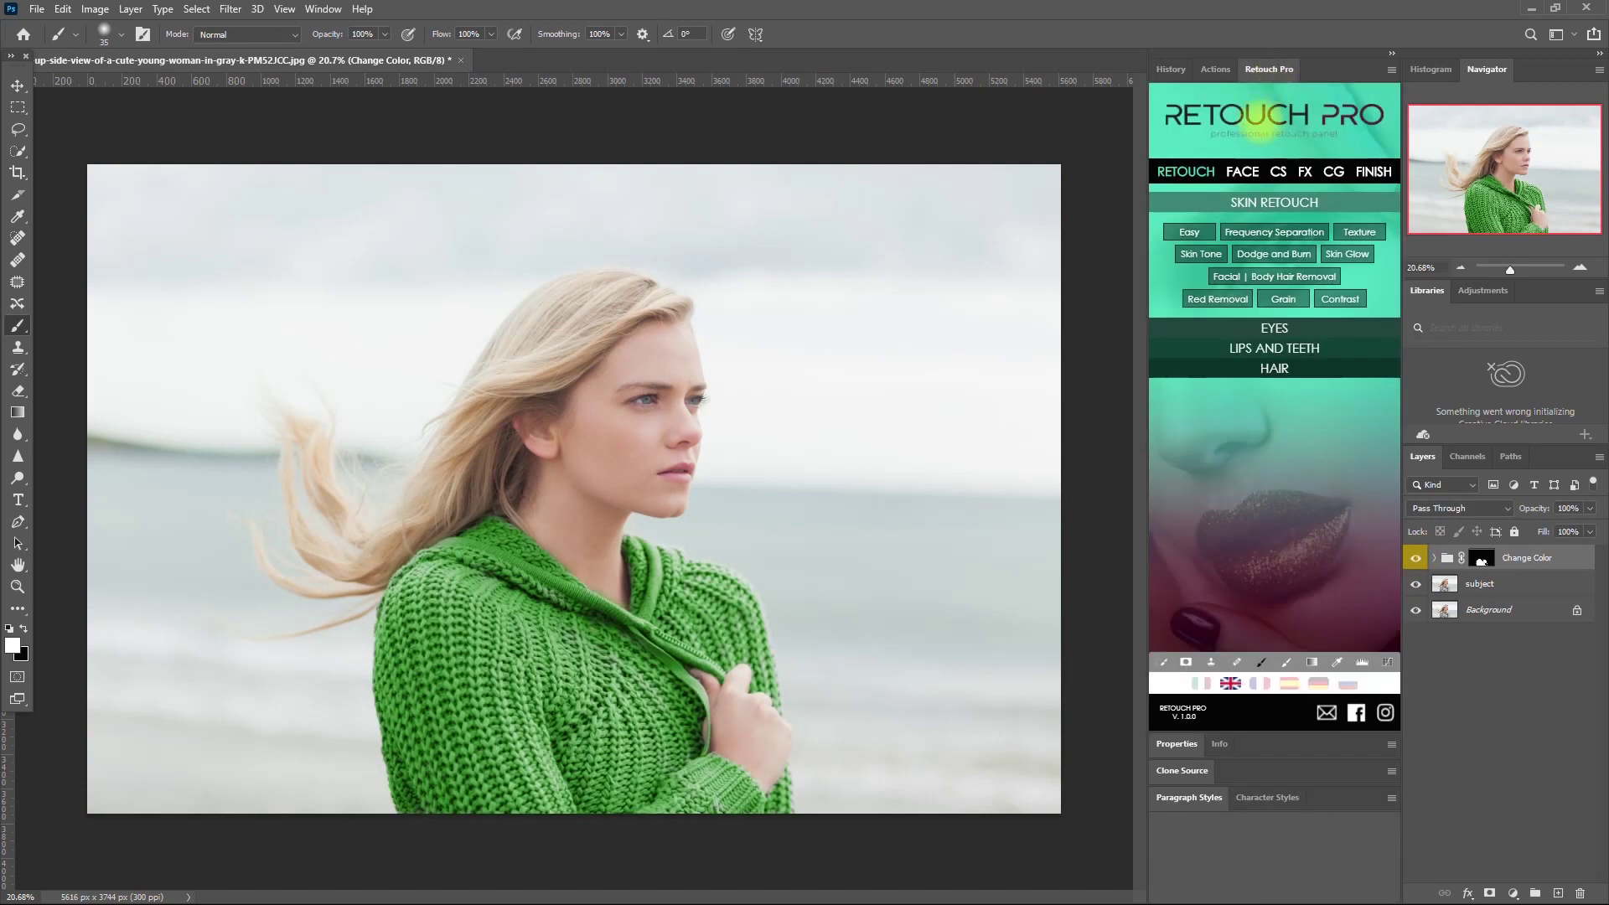
click(1278, 171)
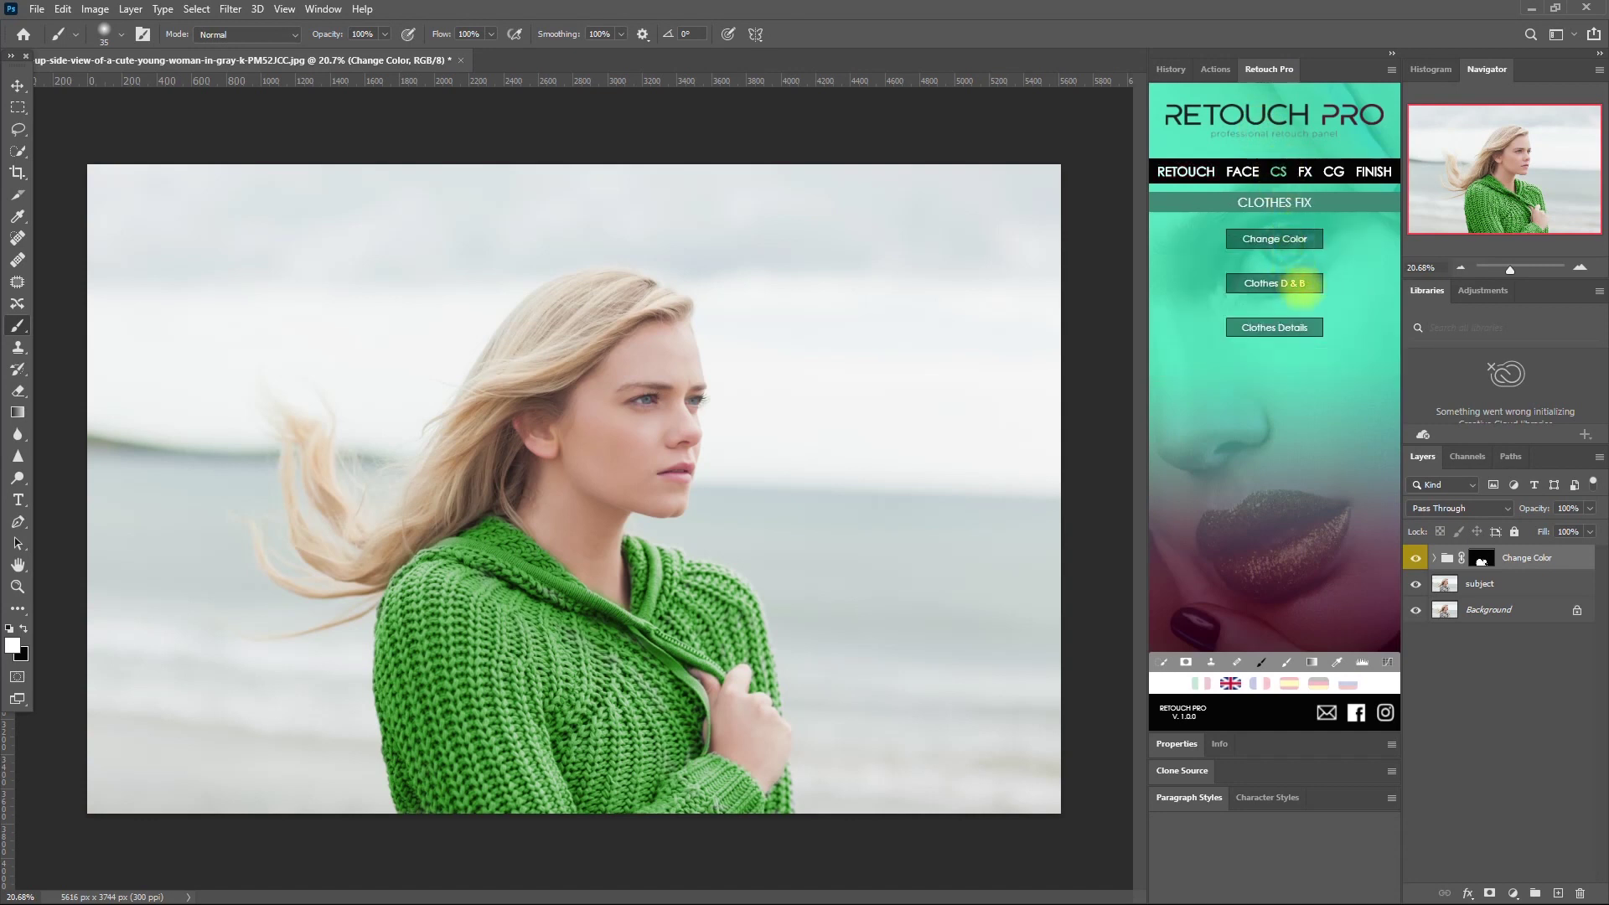
click(1304, 280)
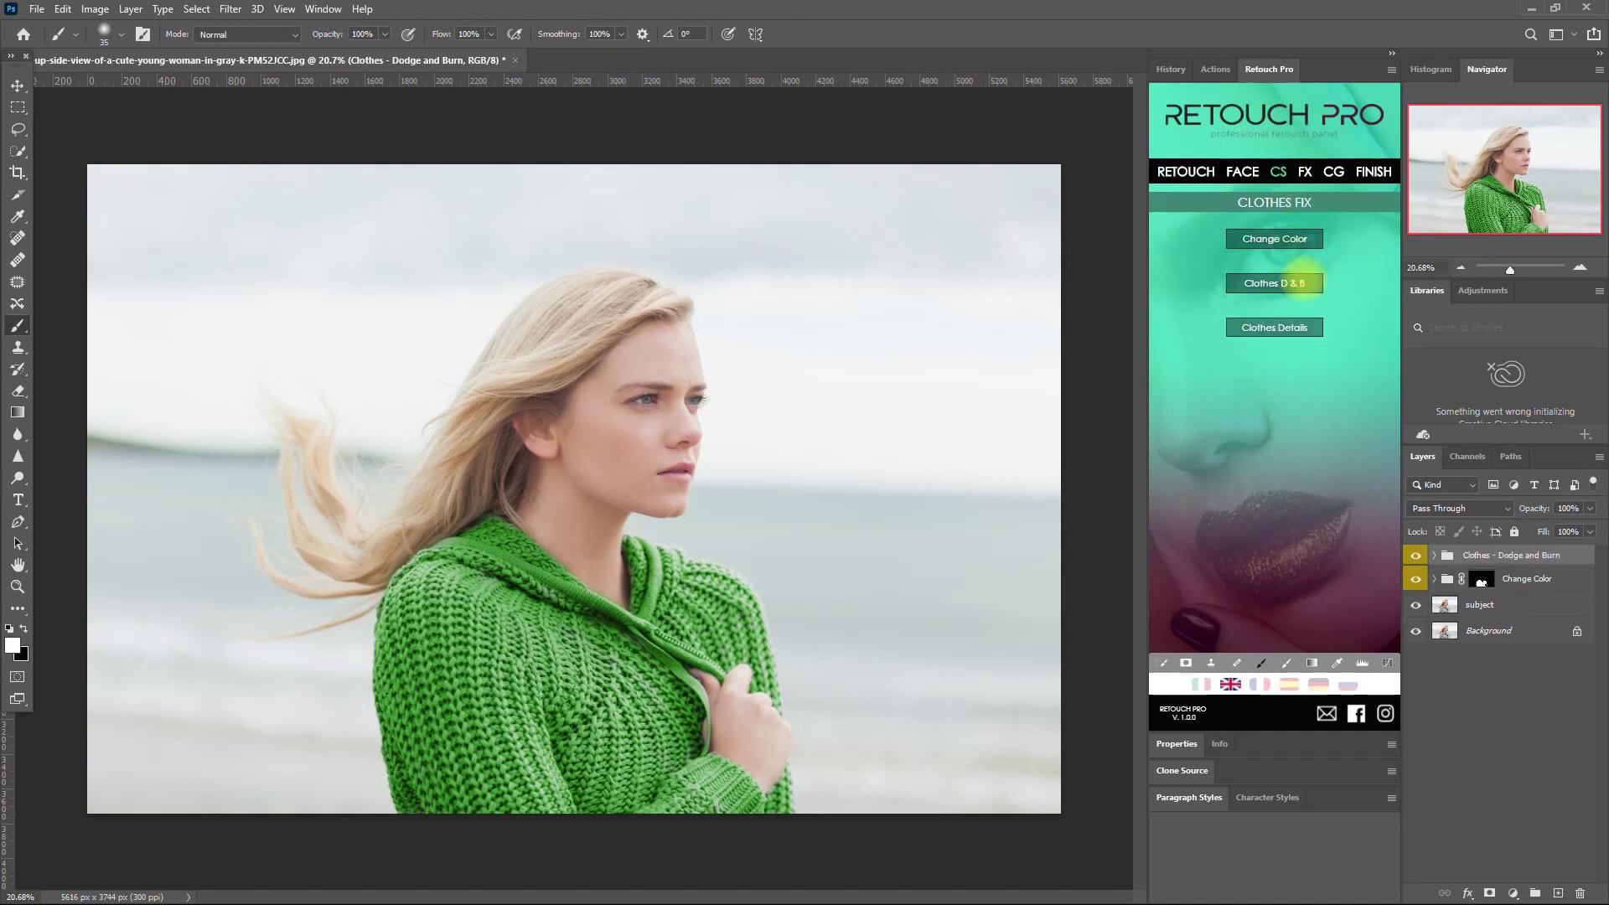
Step: Select the Burn mask in the Clothes - Dodge and Burn group and paint the sweater's near shoulder with a 500 px brush at 5% flow
click(1434, 555)
click(1496, 604)
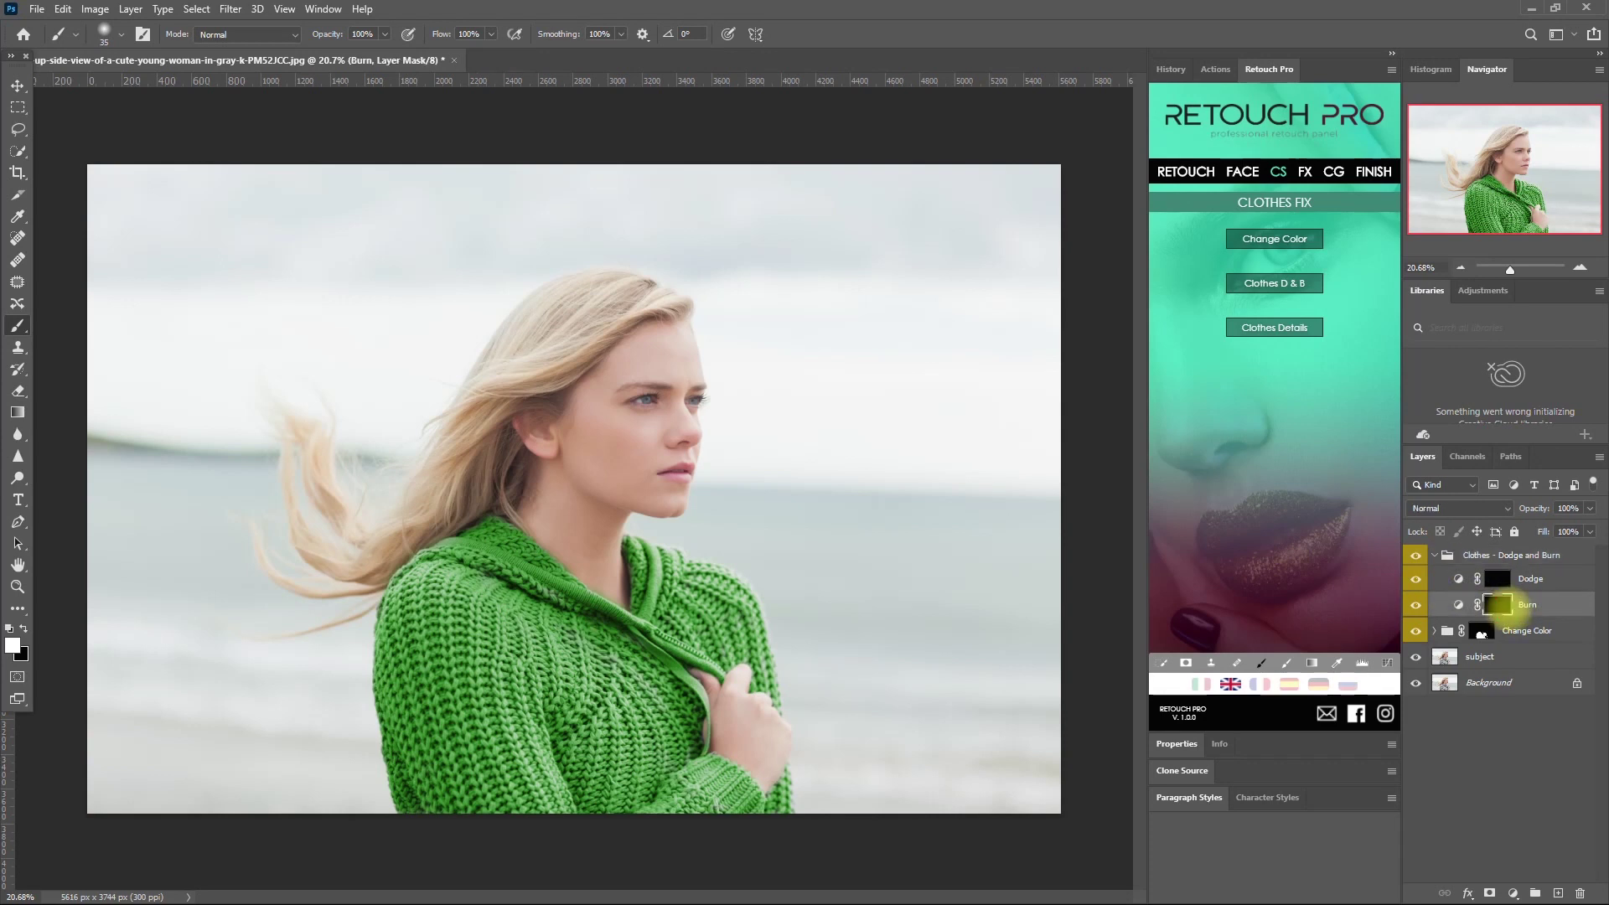
text(5)
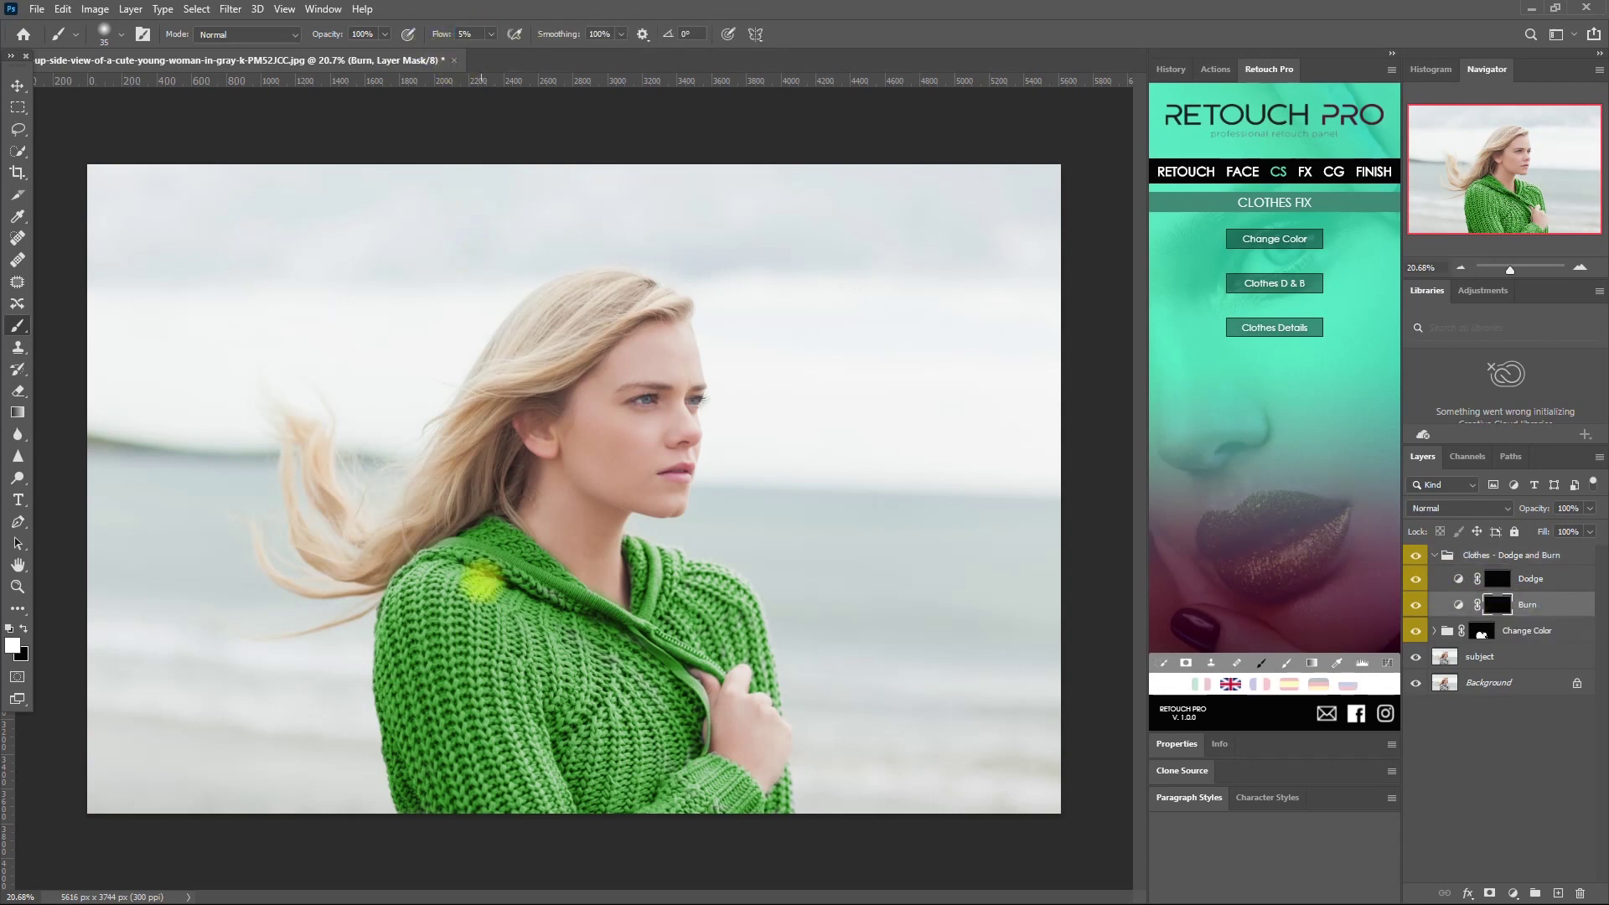
key(bracketright)
key(bracketright)
key(bracketright)
key(bracketright)
key(bracketright)
key(bracketright)
key(bracketright)
drag(467, 621, 495, 679)
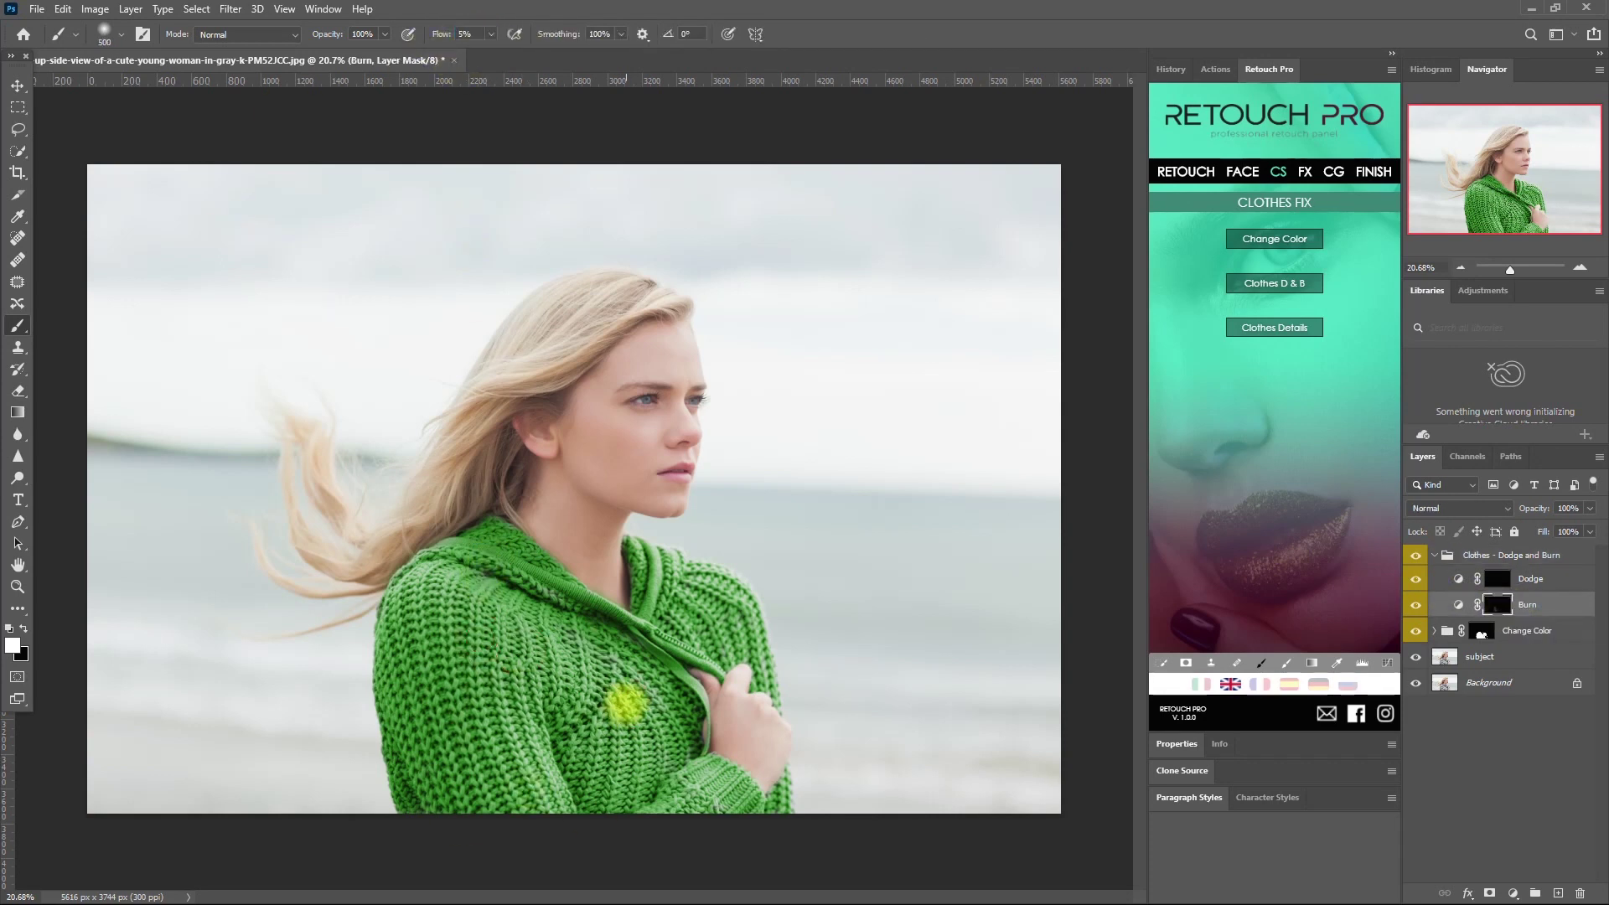
Step: Reduce the brush to 200 px for finer burning on the sweater's folds
key(bracketleft)
key(bracketleft)
key(bracketleft)
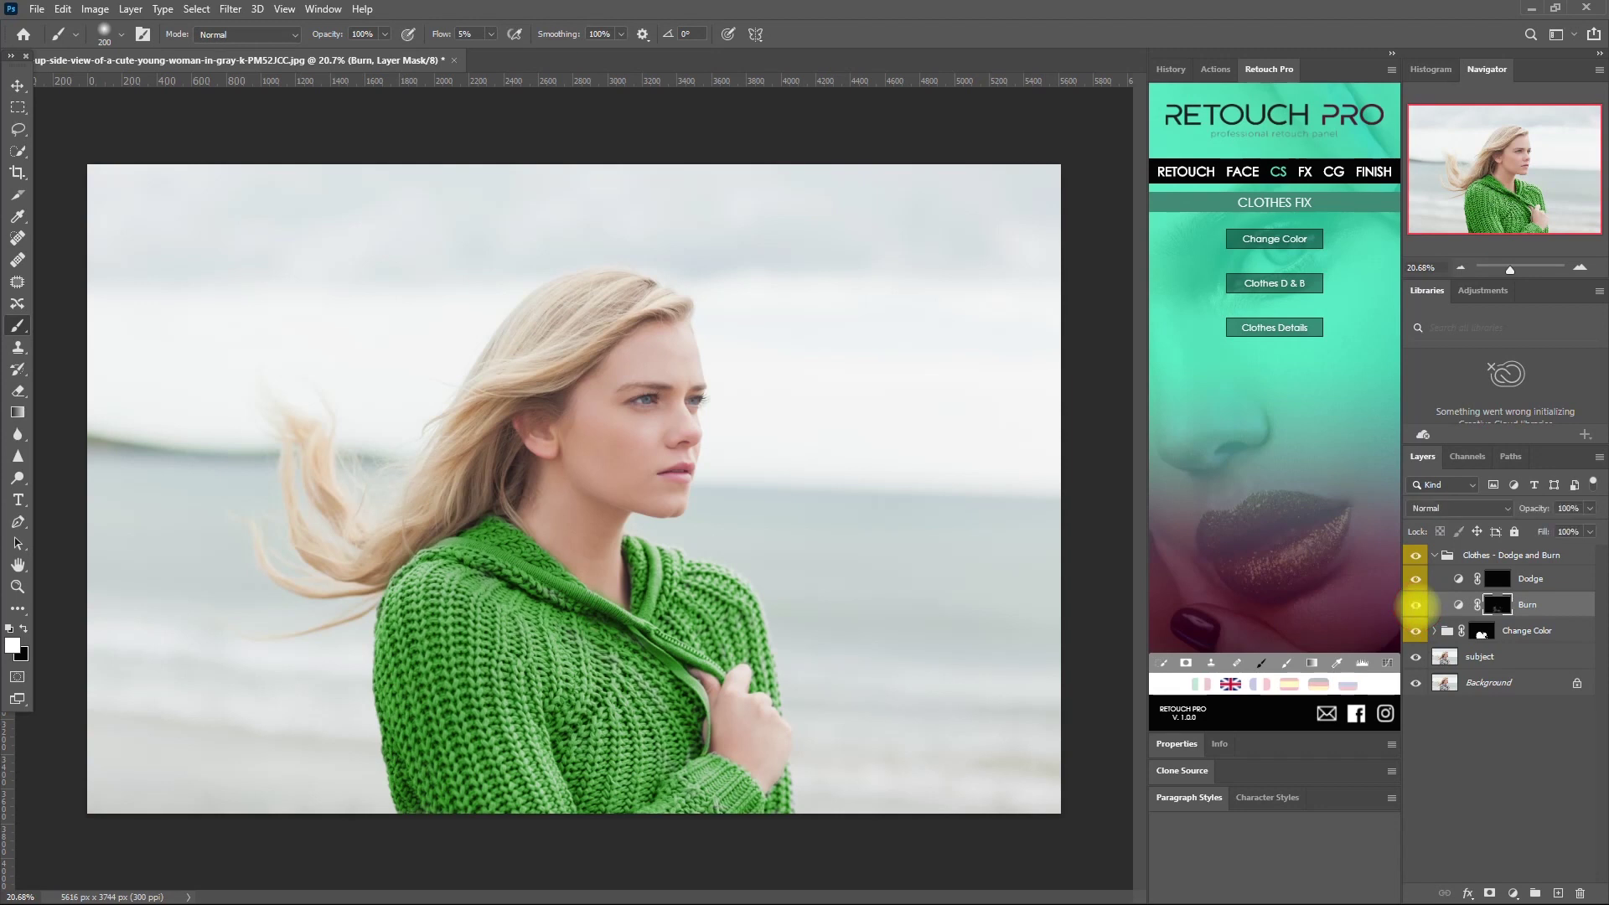
Step: Set the Lightness of the Hue/Saturation adjustment inside the Change Color group to -21 to deepen the green
click(1434, 554)
click(1433, 578)
click(1447, 604)
click(1472, 630)
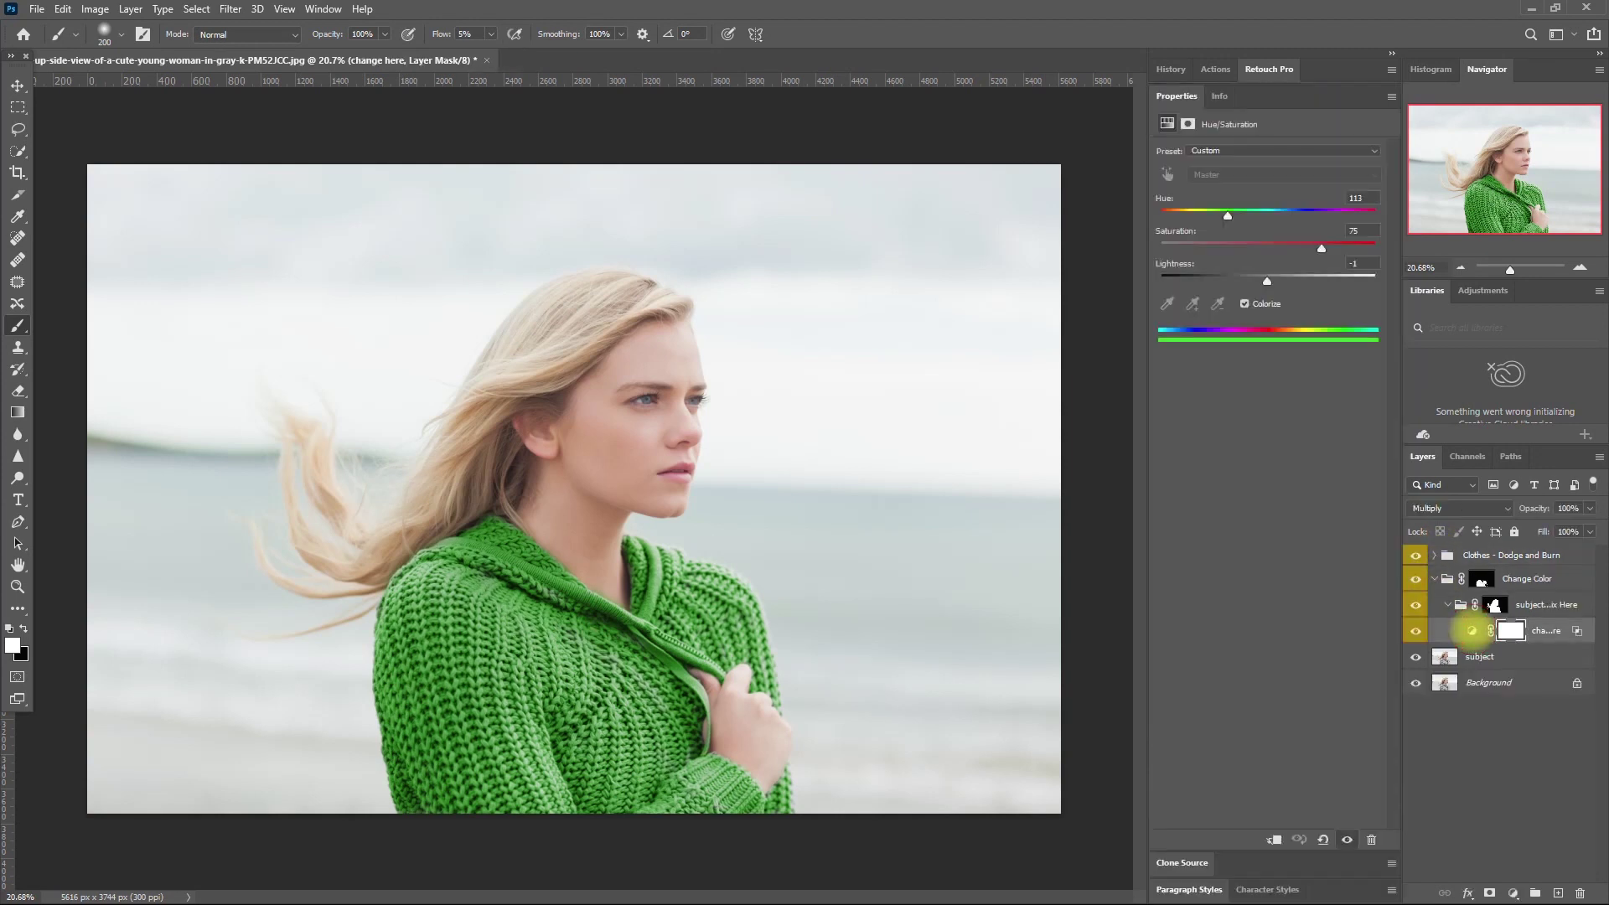
drag(1250, 276, 1239, 278)
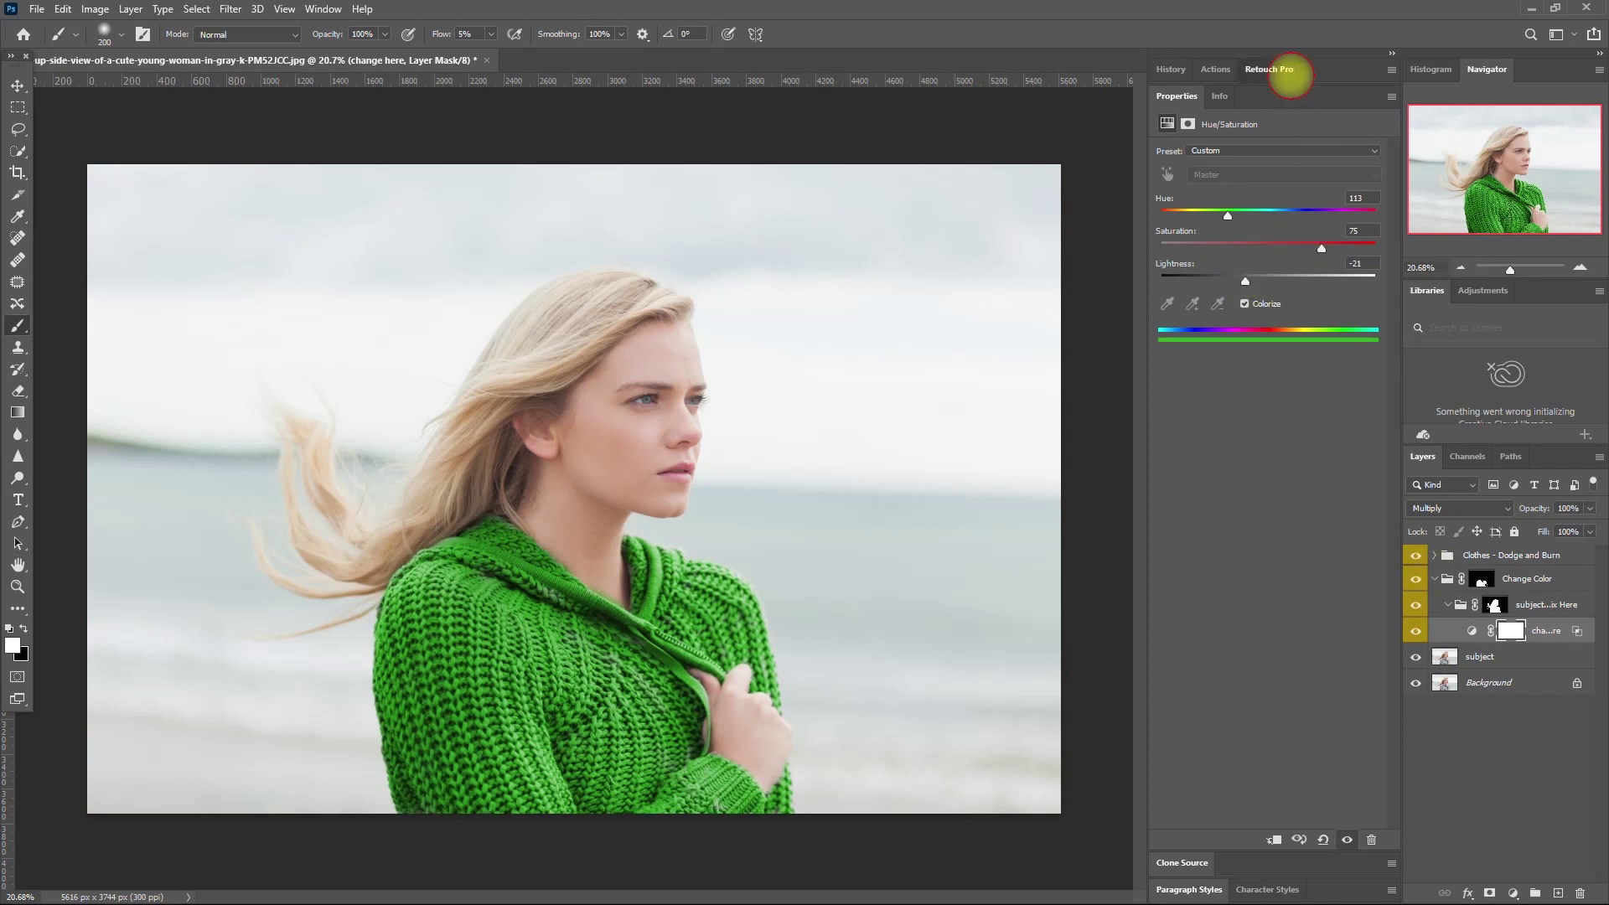
Step: Collapse the Change Color group, combine it with Clothes - Dodge and Burn in one new group, and fit the image to the window
click(1269, 69)
click(1433, 554)
click(1434, 556)
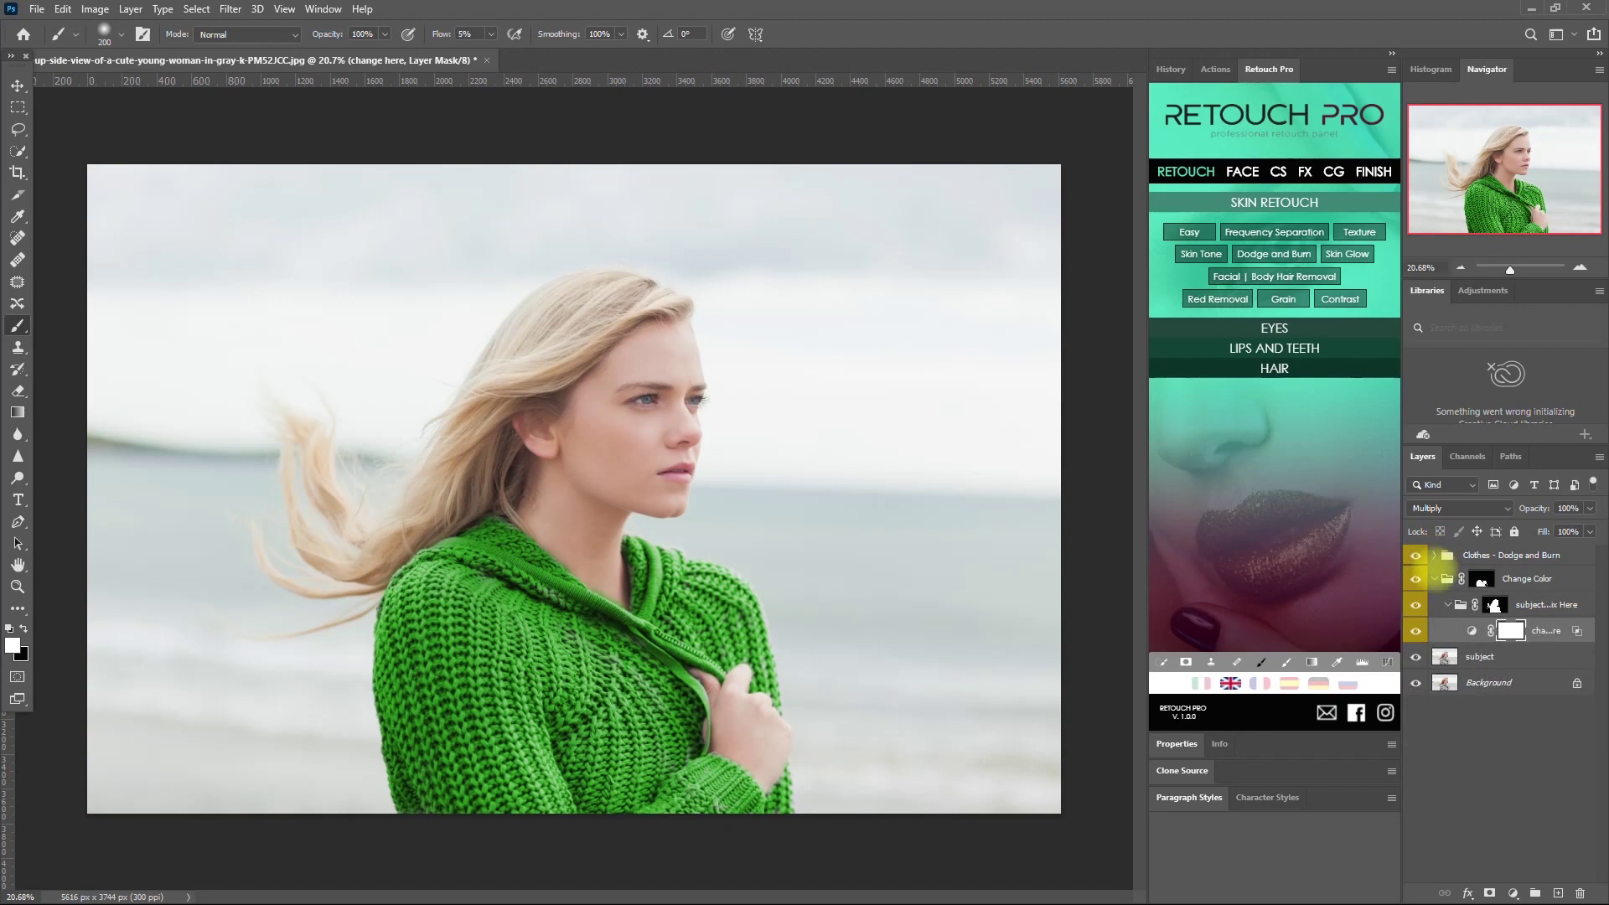
click(1433, 579)
click(1551, 557)
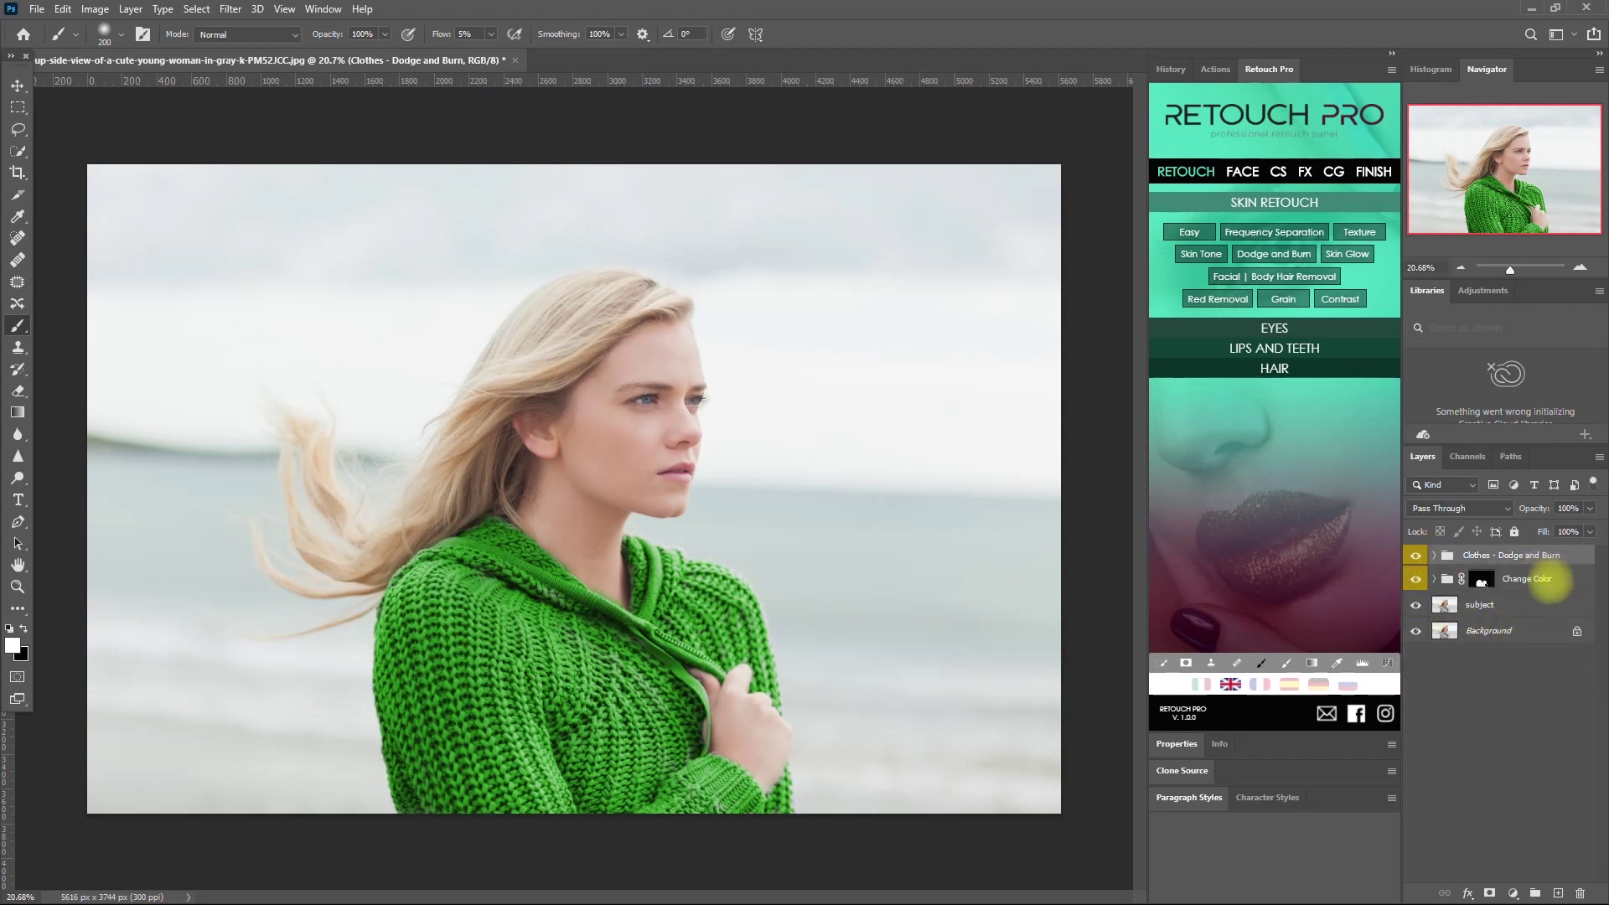
shift+click(1551, 580)
key(ctrl+g)
key(ctrl+0)
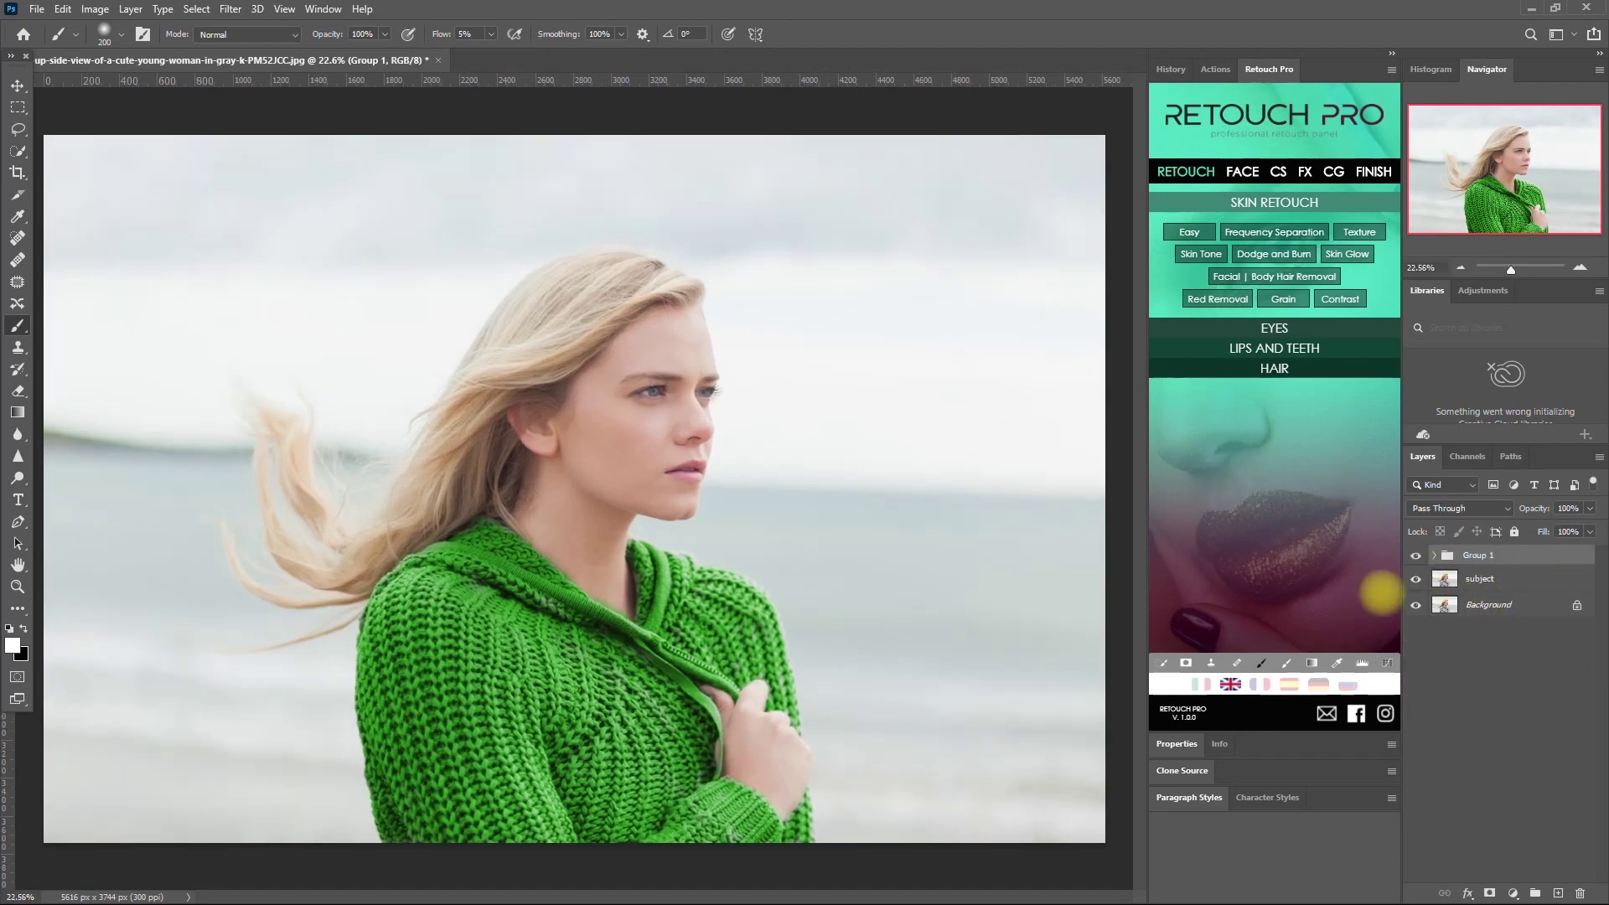
Step: Hide and show the combined group to compare the original and retouched sweater
click(1415, 555)
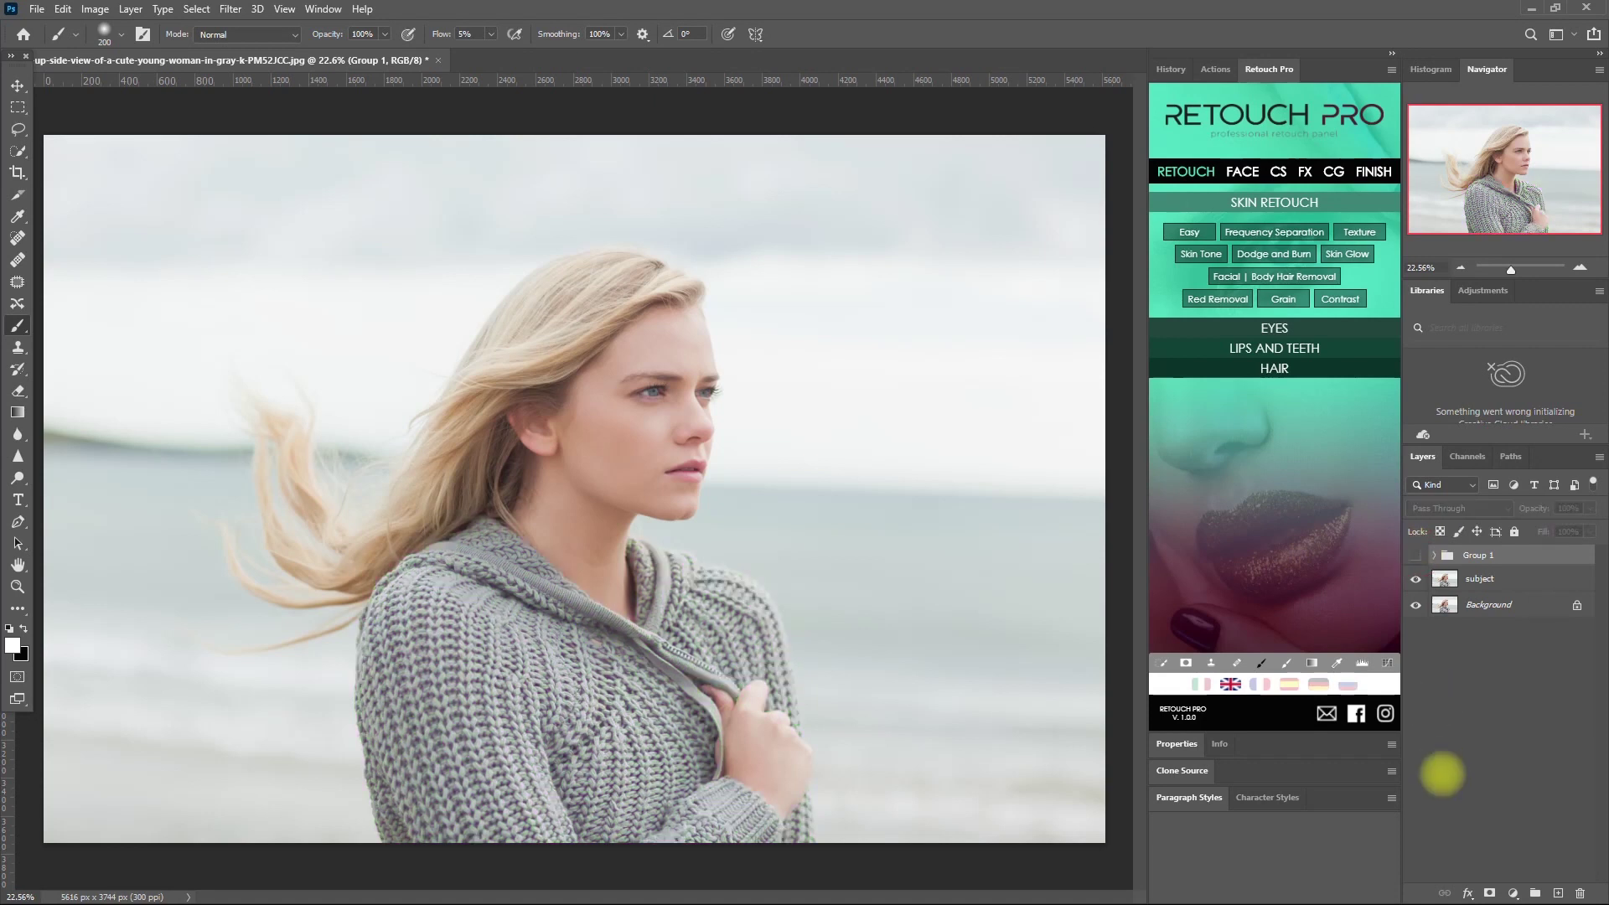
click(1415, 555)
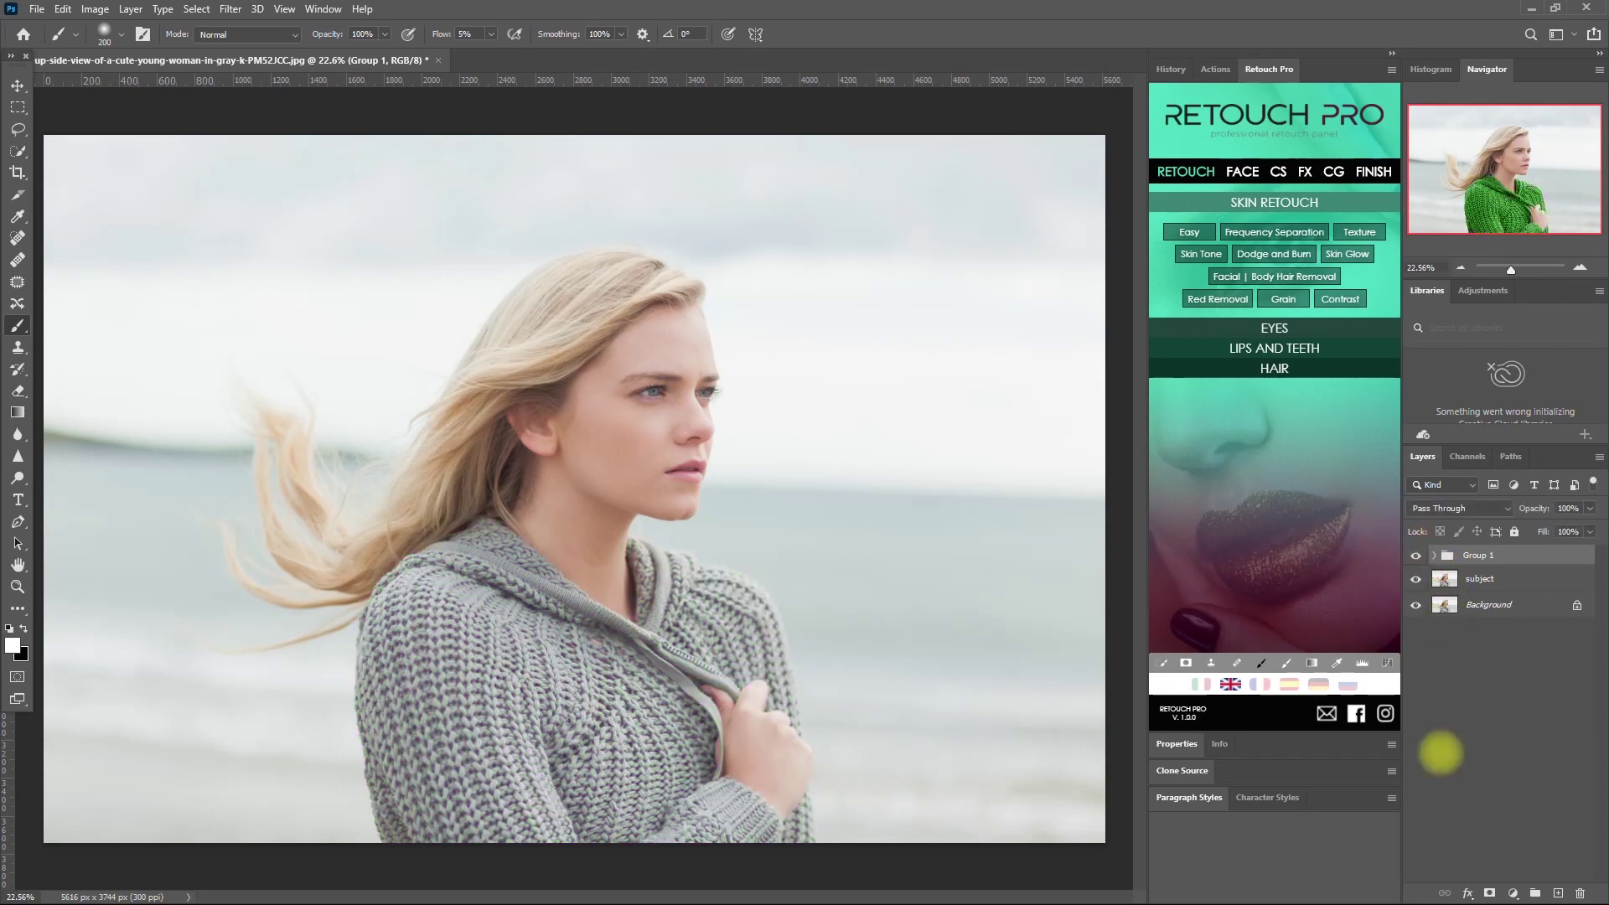
click(1416, 555)
click(1415, 555)
Step: Reopen the Hue/Saturation adjustment inside the Change Color group and shift the sweater's hue
click(1434, 556)
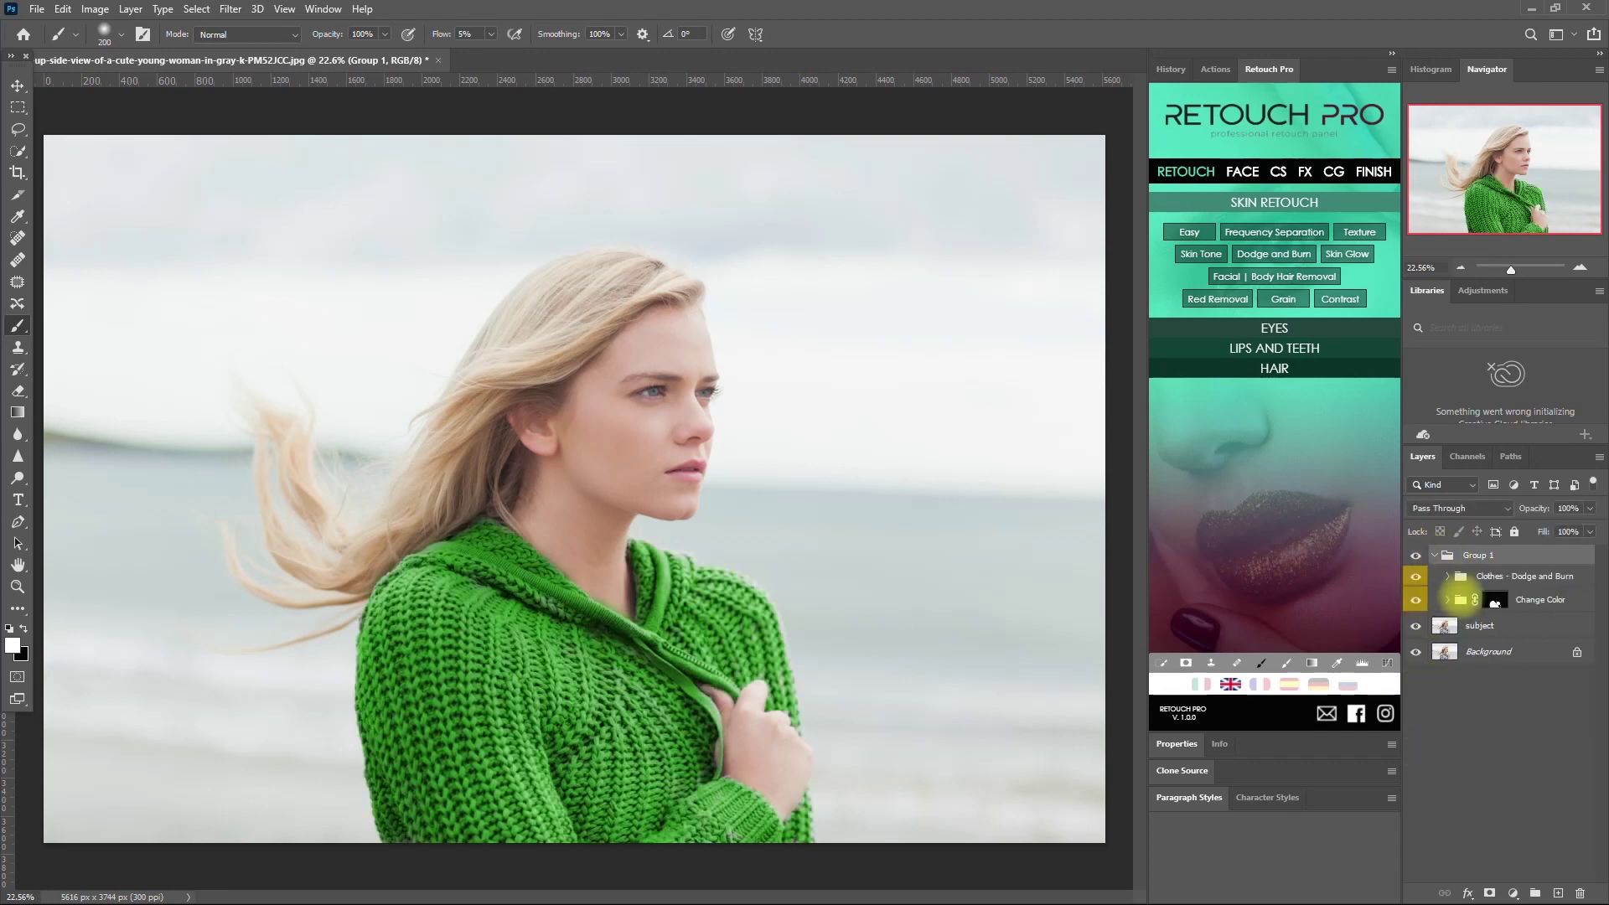
click(1448, 599)
double_click(1485, 652)
drag(1227, 217, 1331, 315)
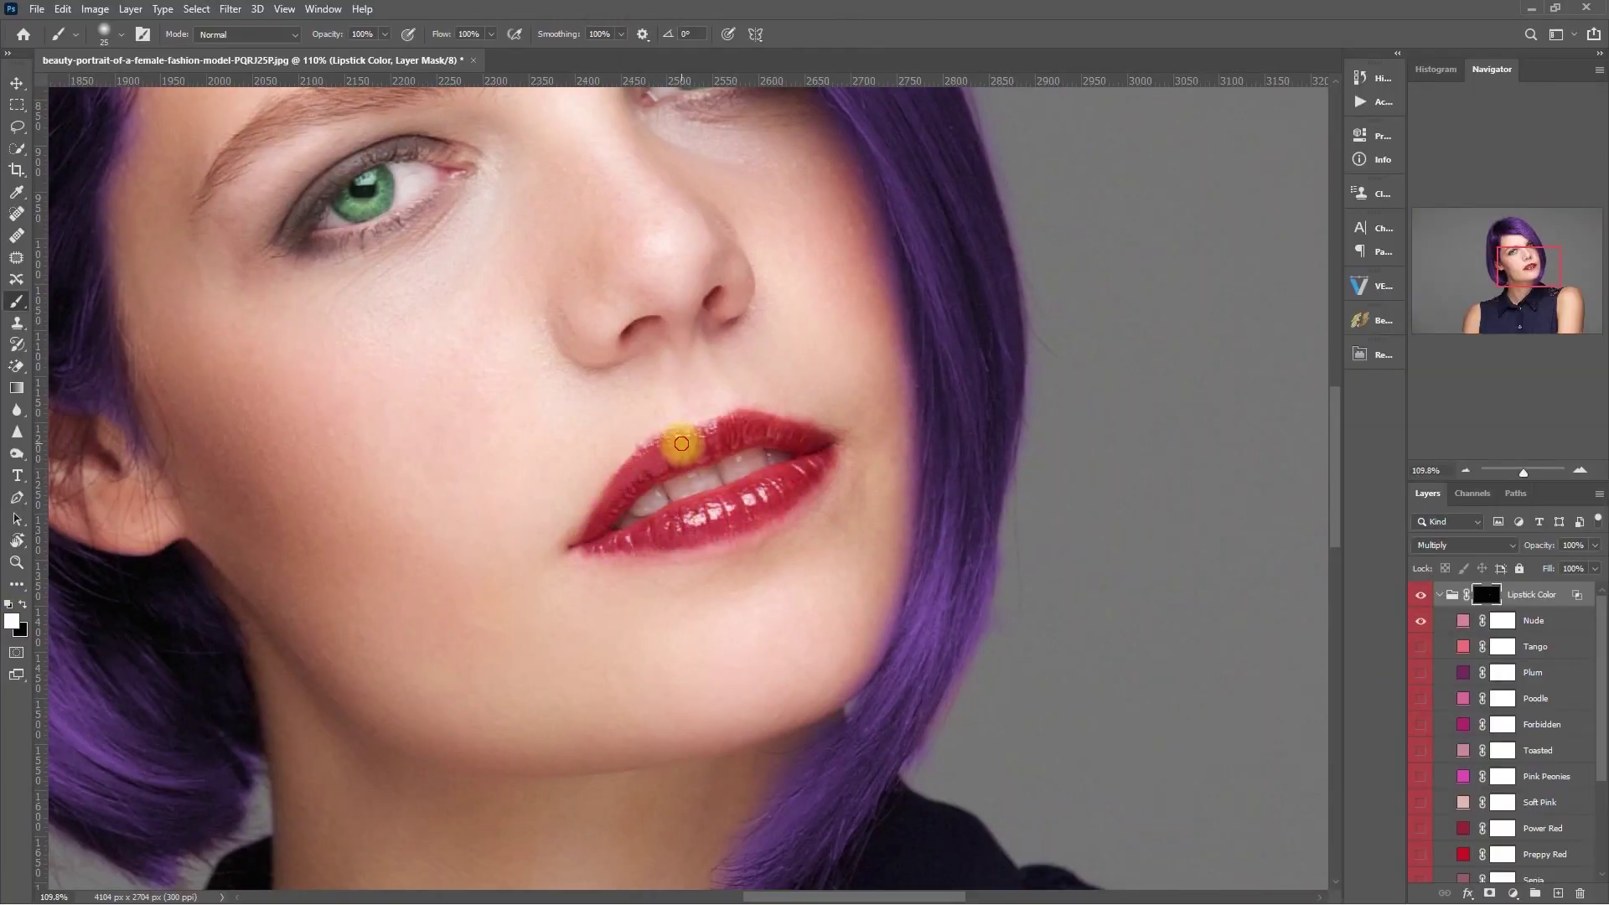
Step: Hide and show the Lipstick Color group on the purple-haired model's portrait to compare the lips
scroll(857, 500, up, 1)
click(1420, 595)
click(1420, 595)
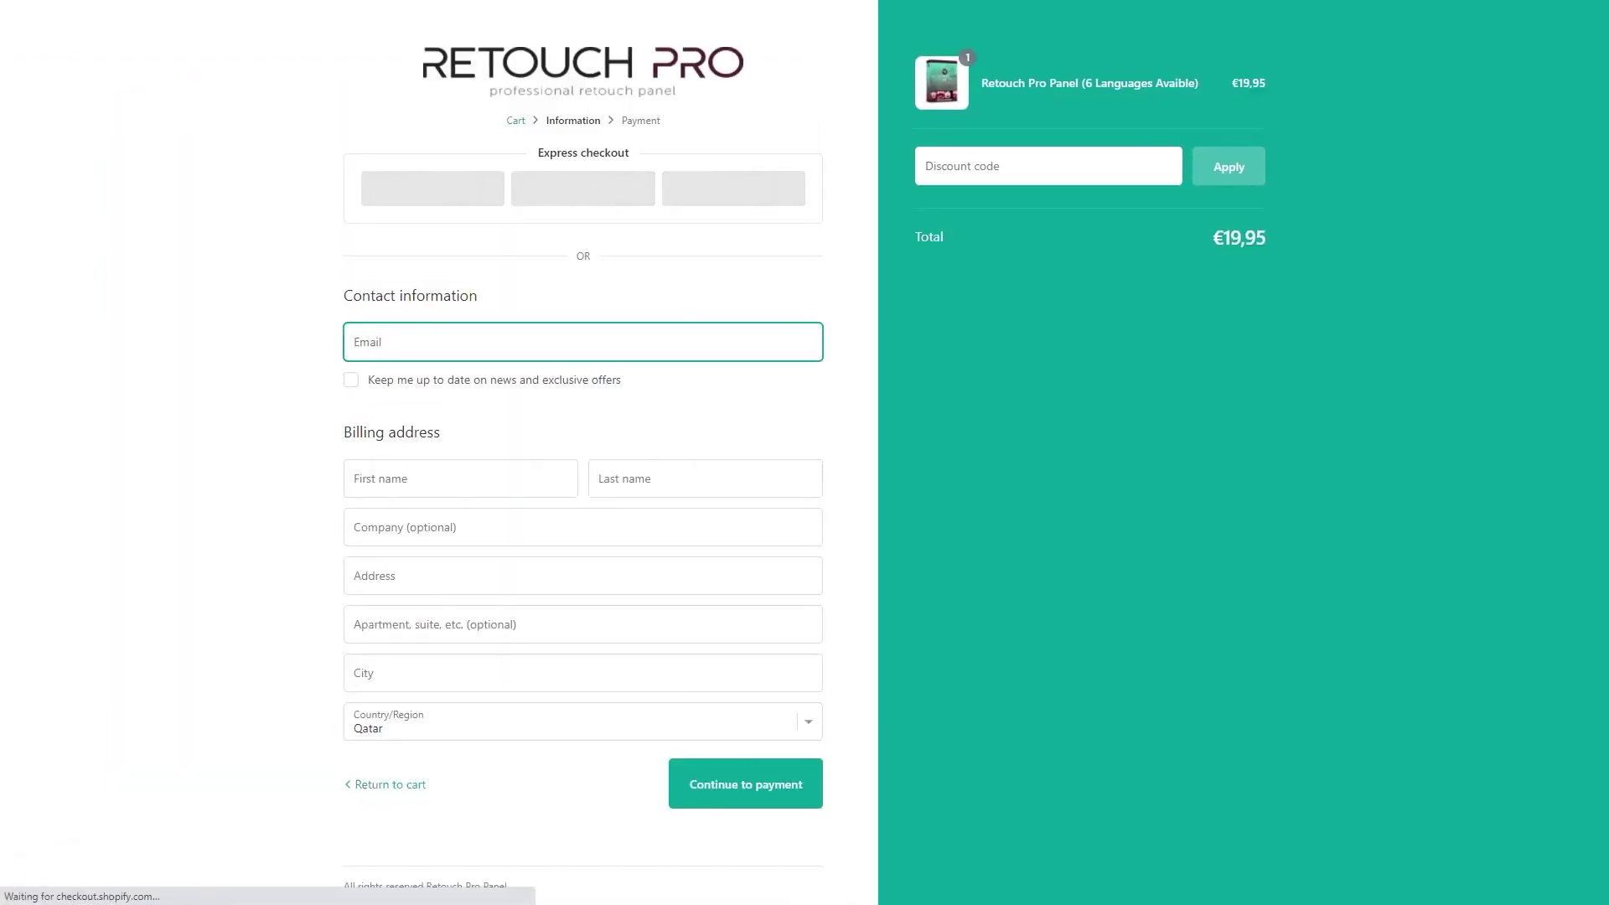
Step: Switch to the Retouch Pro checkout page and apply the promotional discount code to the panel order
click(1048, 166)
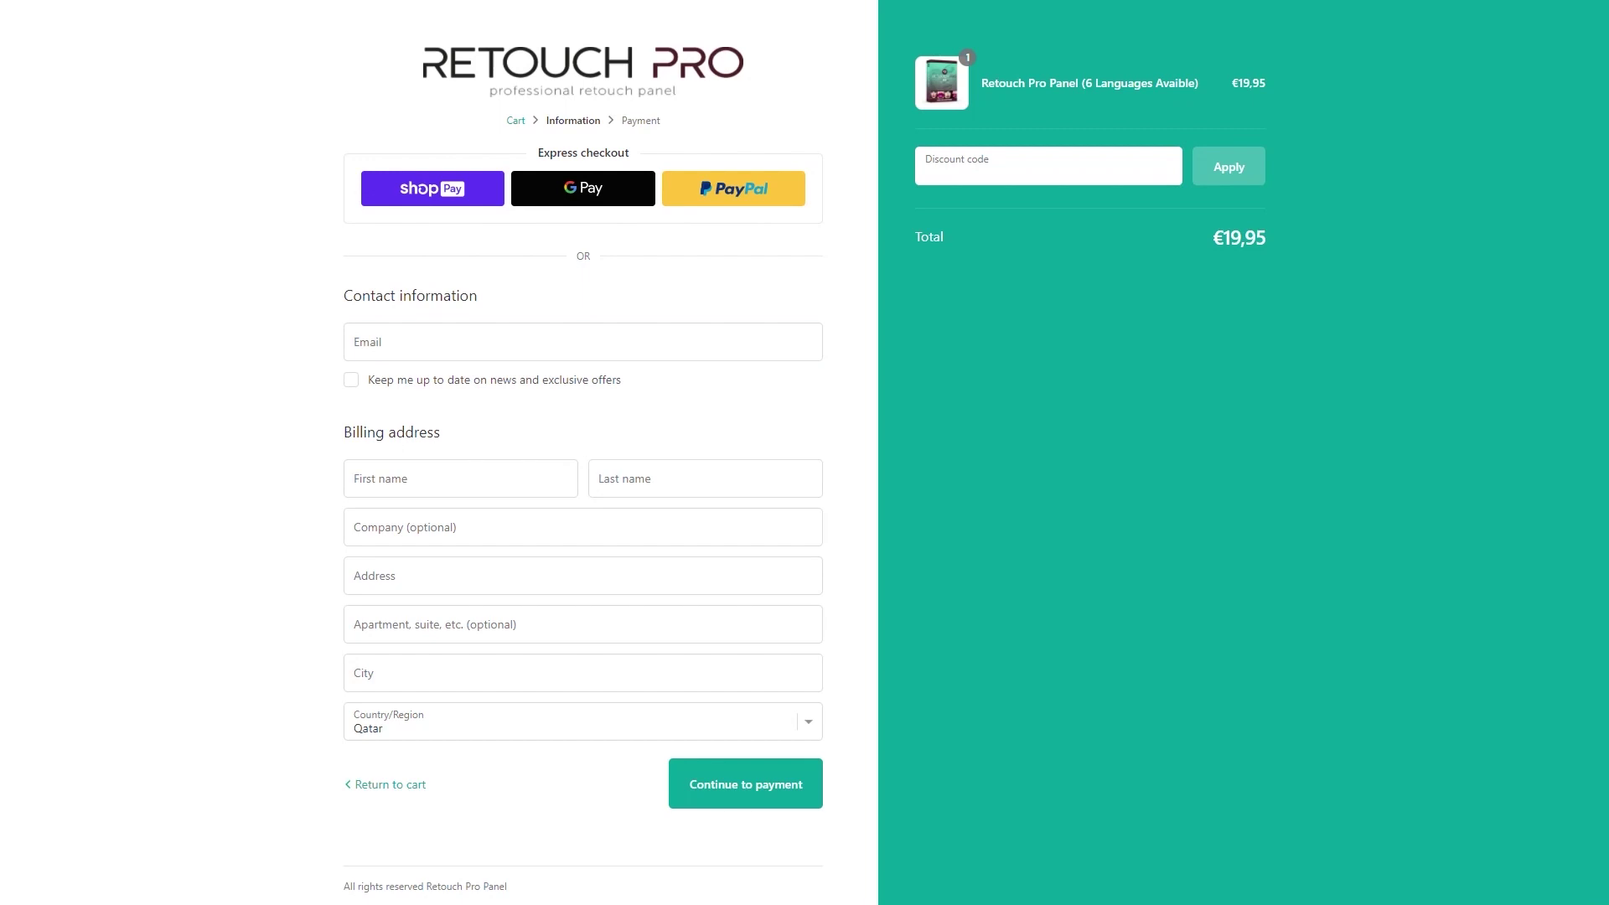
text(OMARRASECORTIZ)
key(Return)
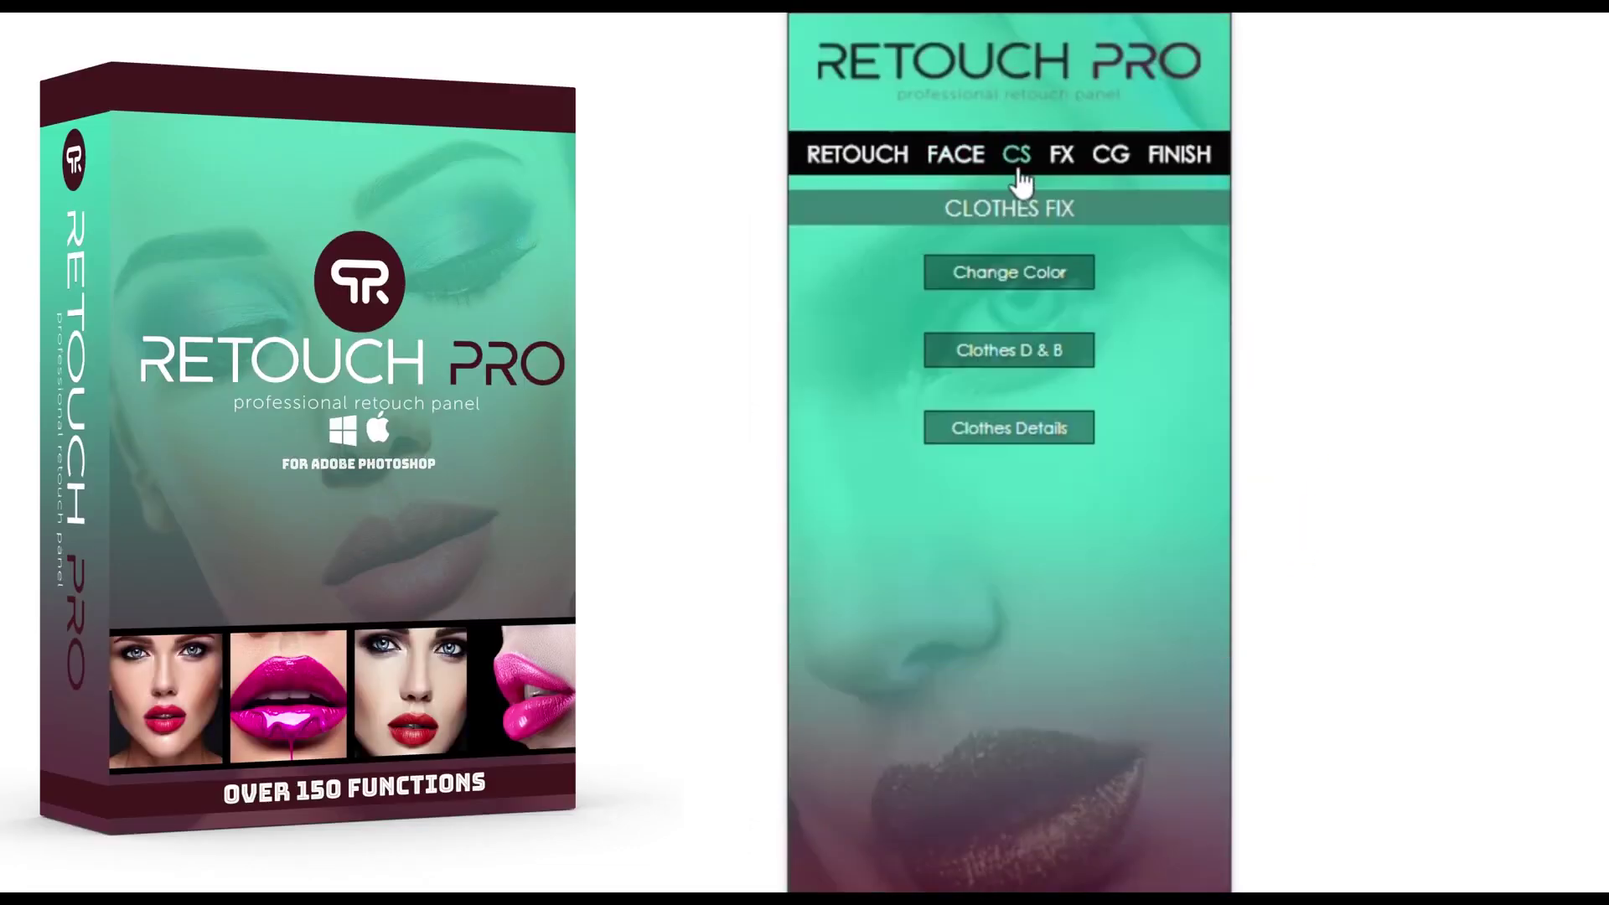
click(1064, 159)
click(1016, 209)
scroll(1011, 297, down, 1)
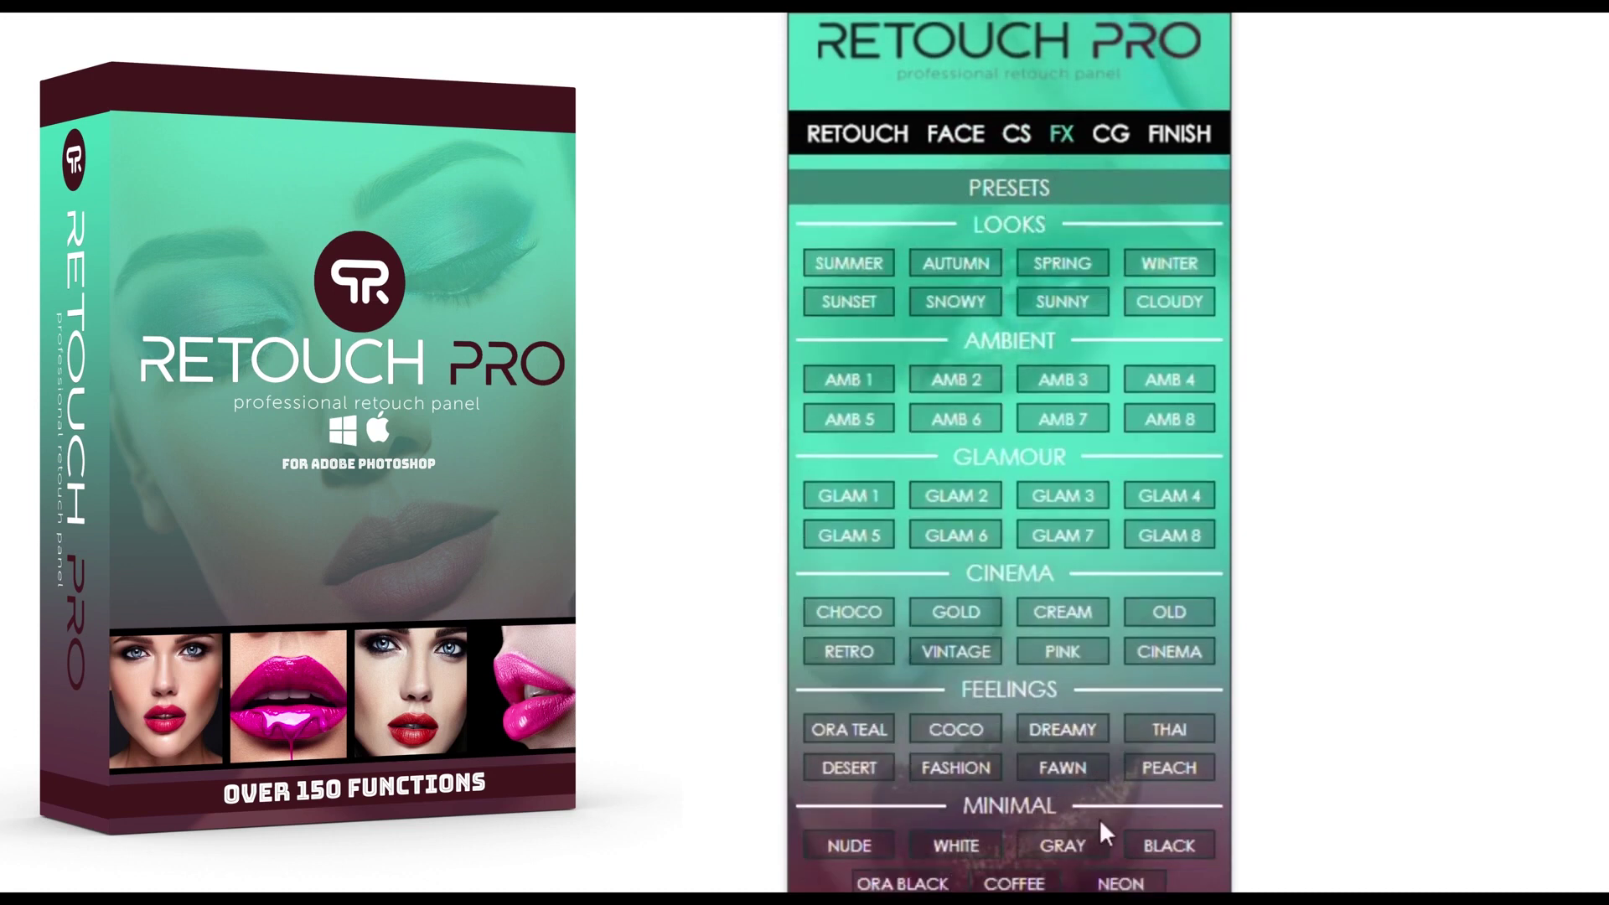
click(980, 441)
click(1052, 621)
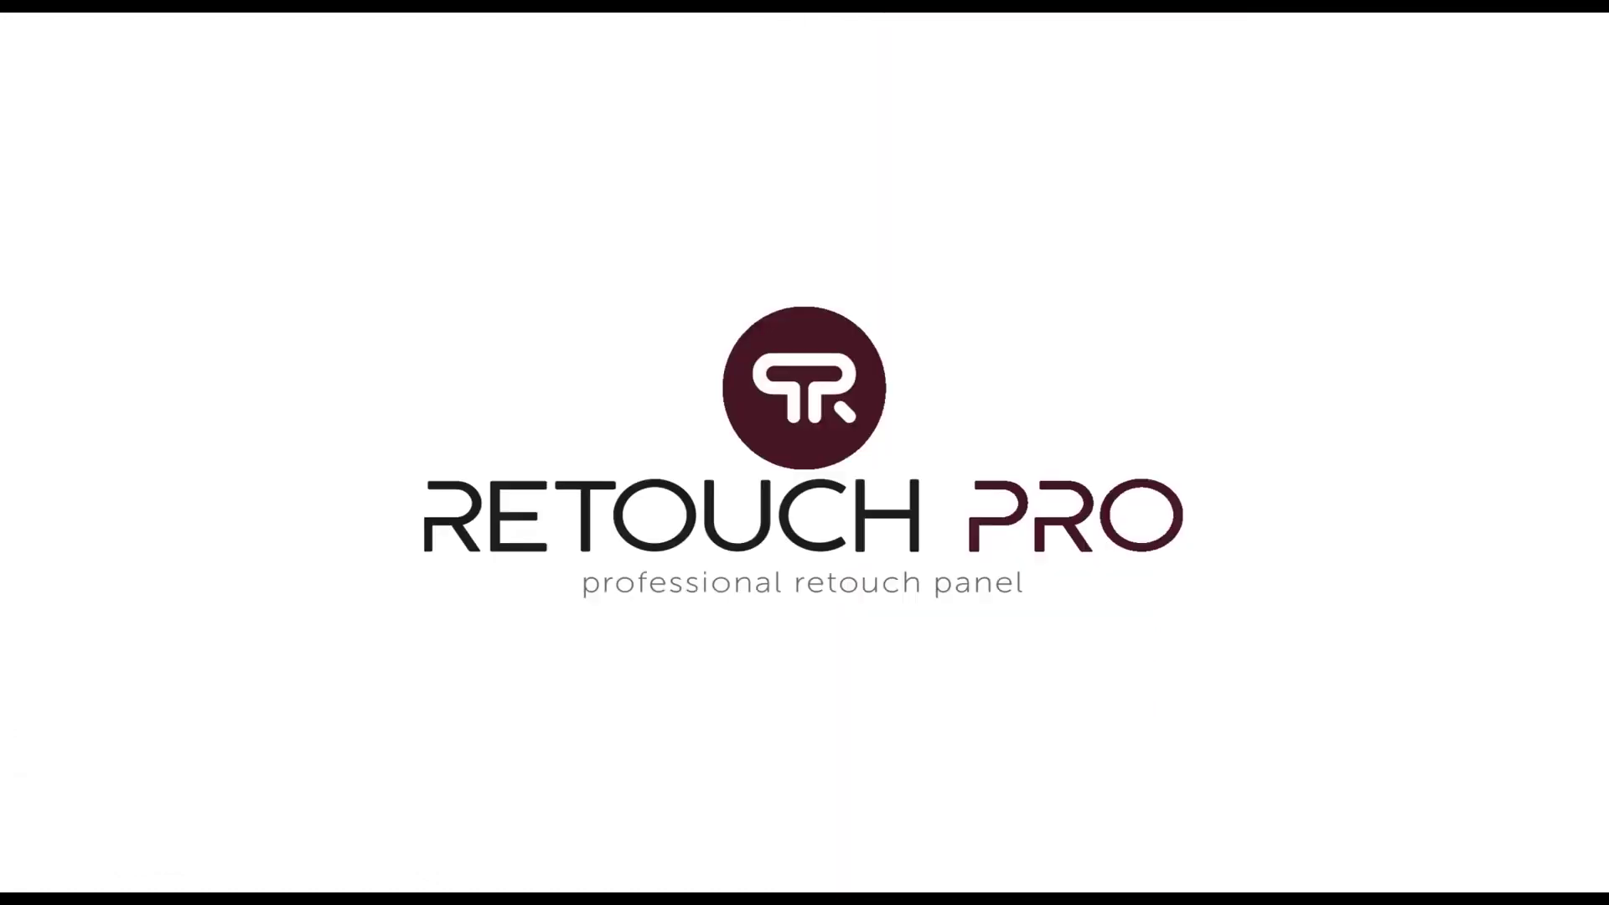